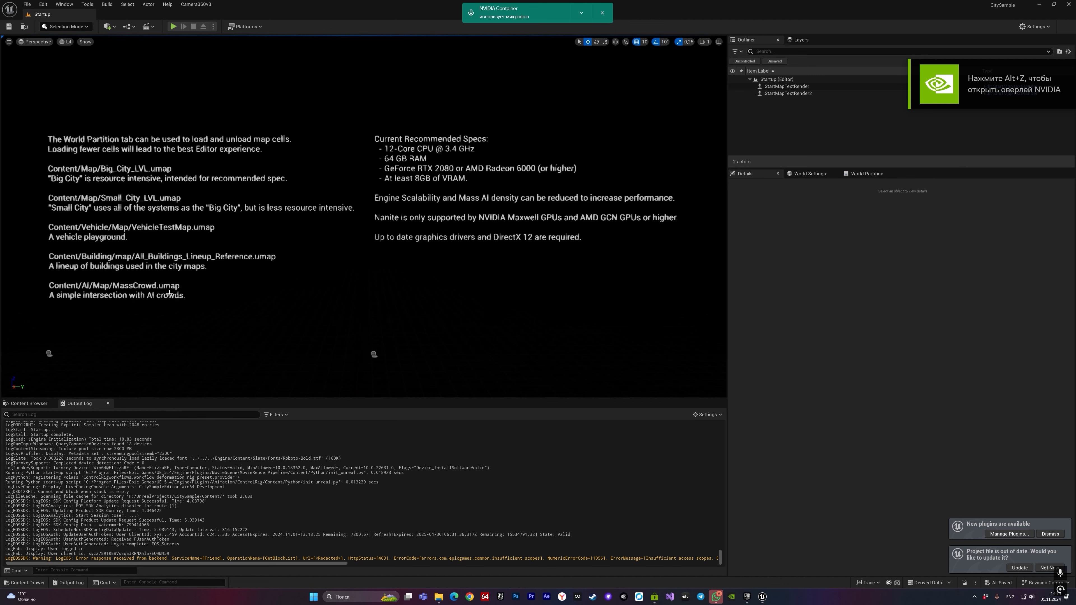
Open the Big_City_LVL level from the Content/Map folder.
left_click(27, 4)
left_click(47, 41)
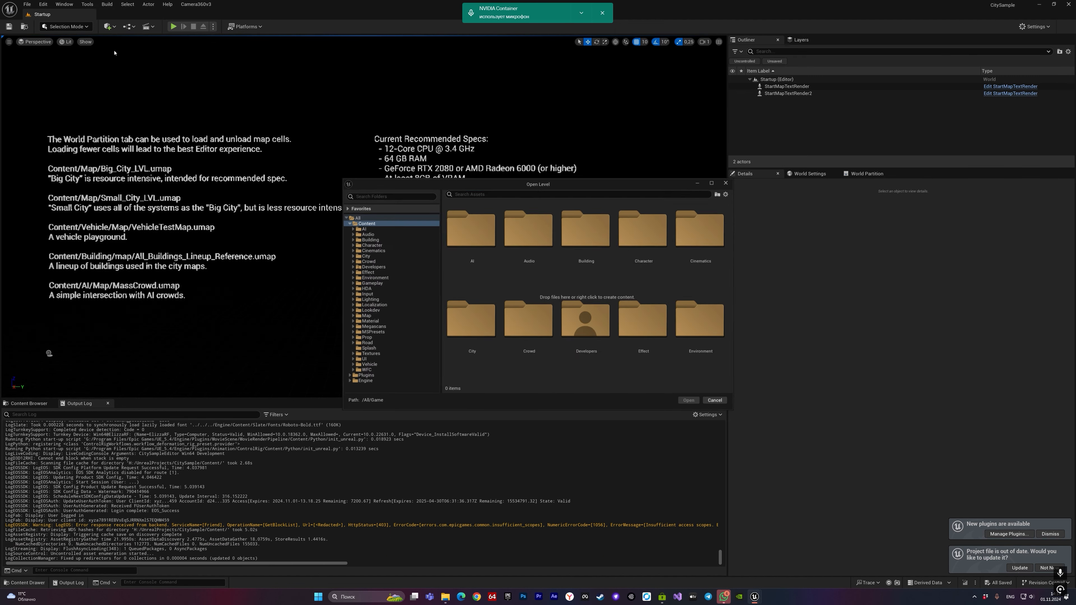
left_click(360, 254)
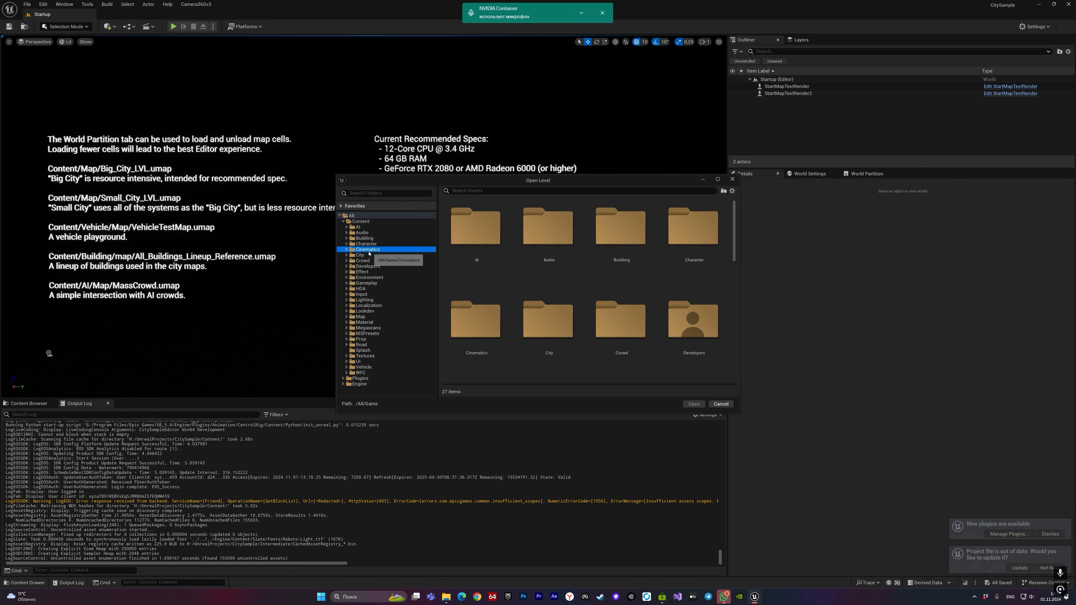
double_click(490, 239)
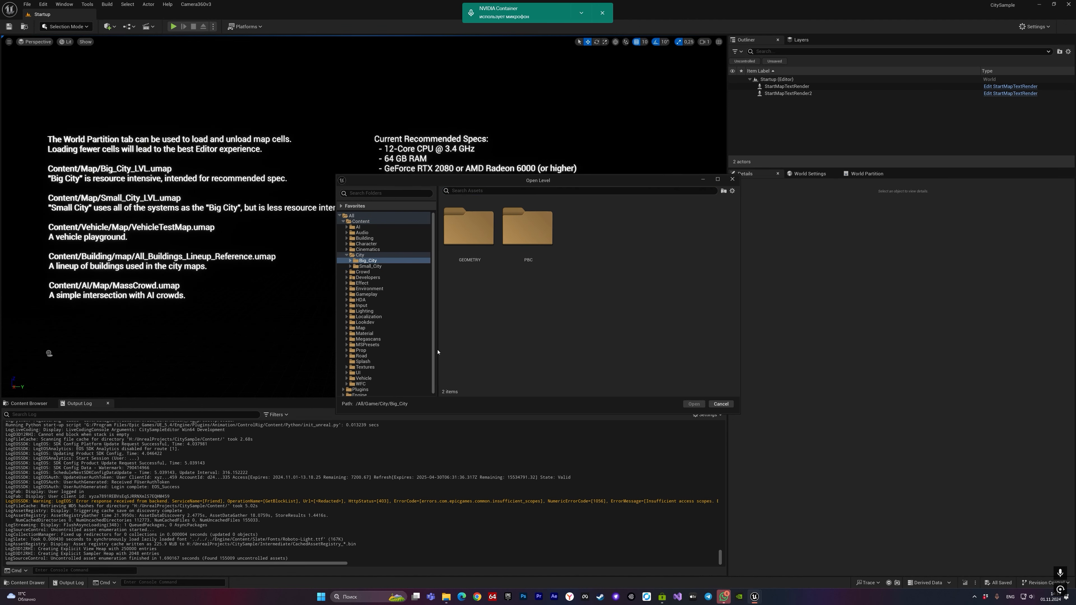
left_click(360, 328)
left_click(545, 316)
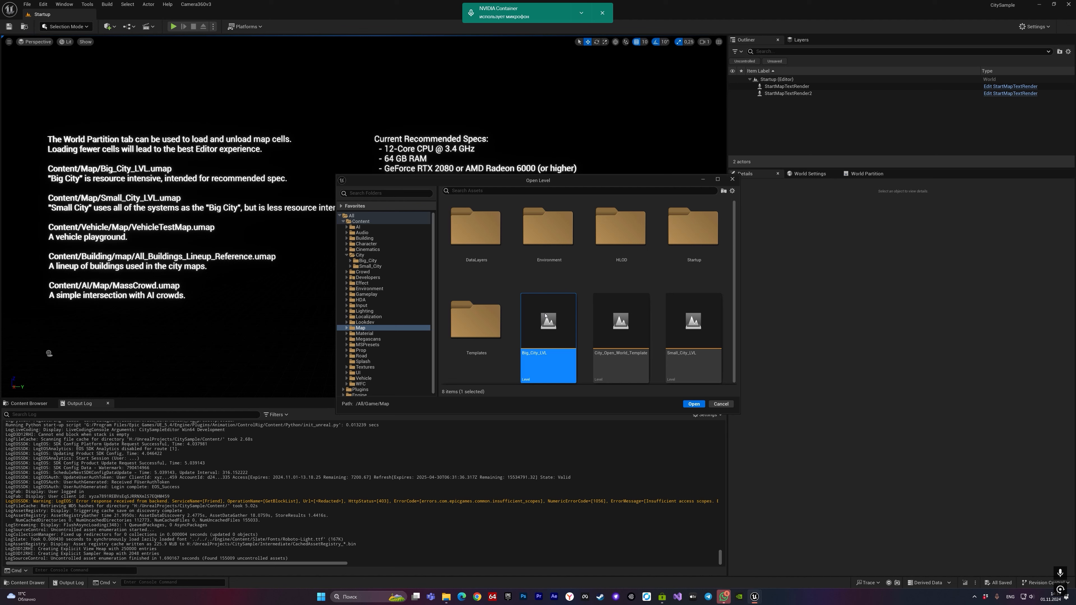
double_click(543, 314)
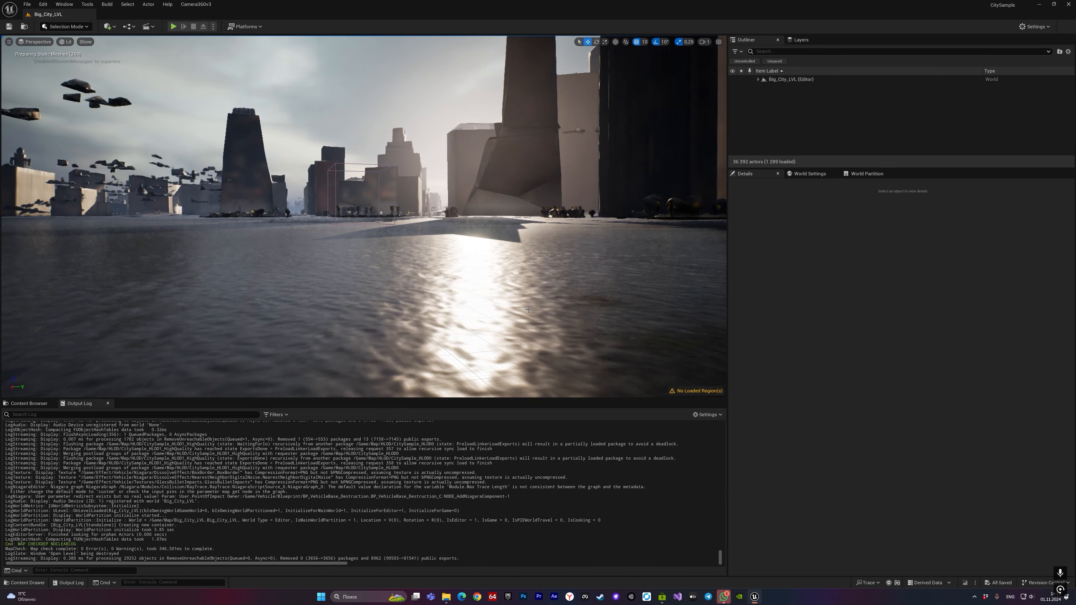
Check in the project's plugins that Camera360v3 is enabled among the installed Rendering plugins, then close the plugin list.
left_click(43, 4)
left_click(60, 125)
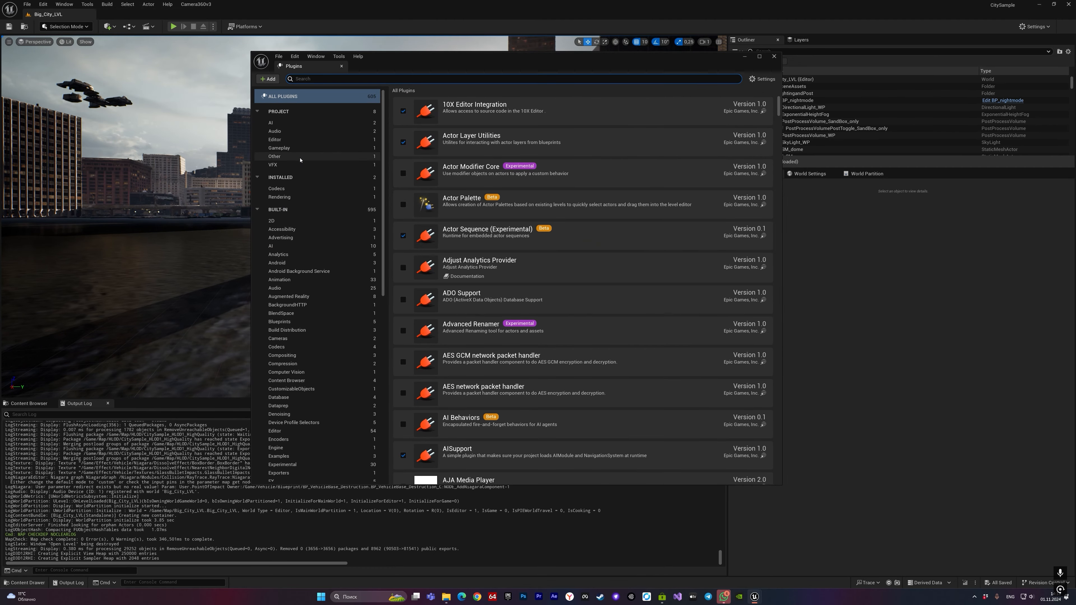
left_click(289, 197)
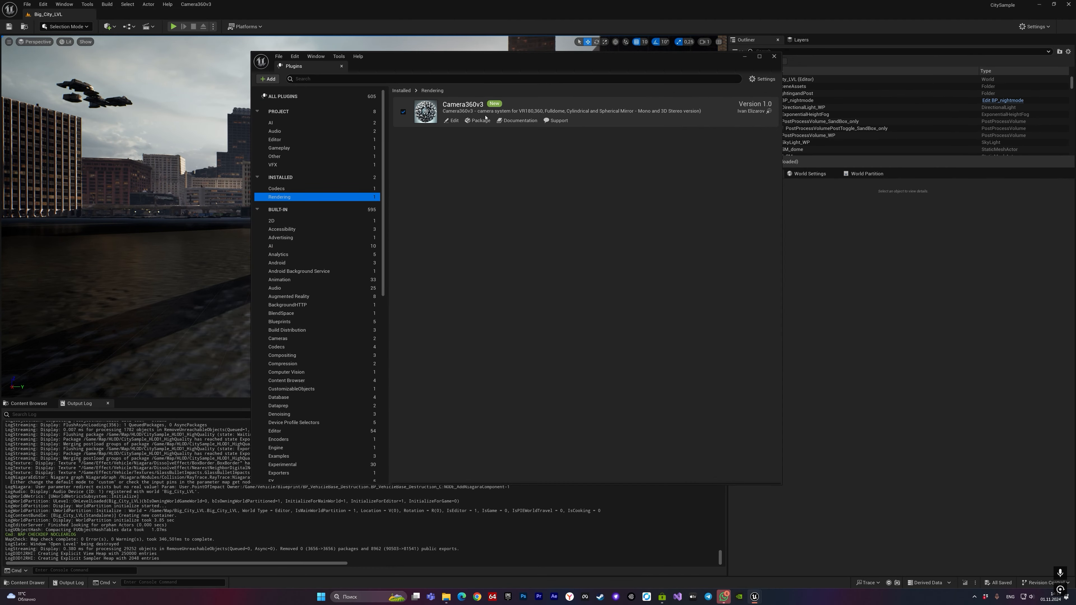
left_click(775, 60)
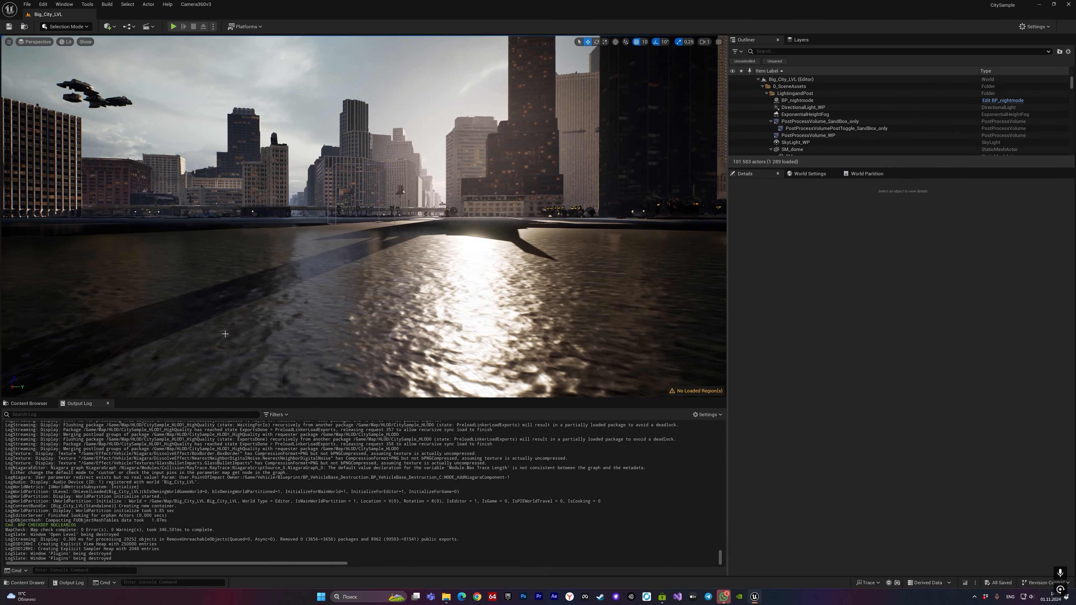
Open the SandboxTestSequence_SlowSidewalkPan level sequence from Cinematics/TestSequences and scrub it with the viewport locked to the camera cuts.
left_click(31, 586)
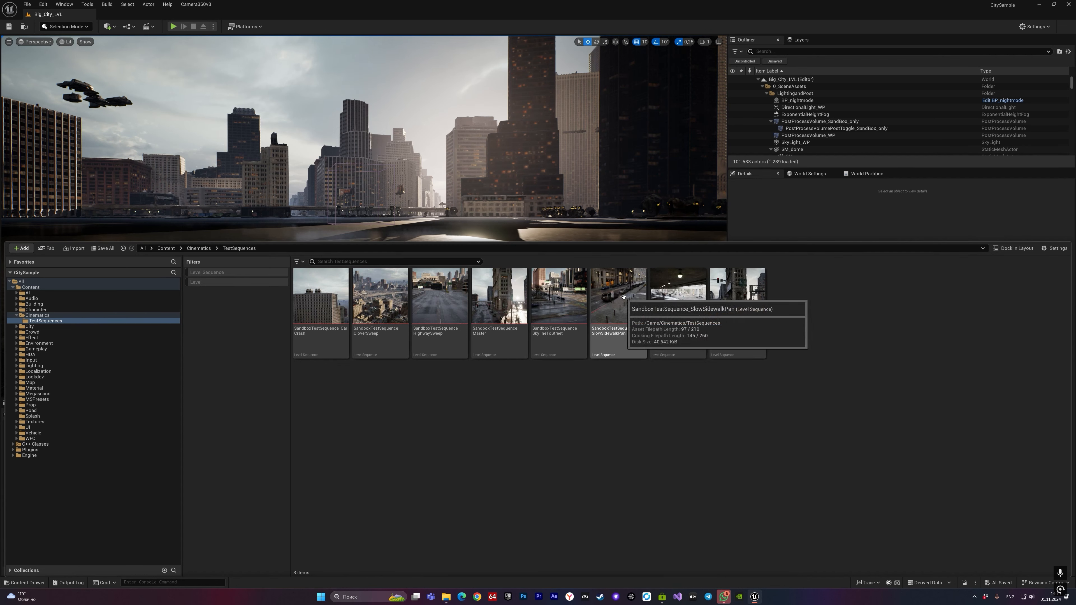
double_click(738, 292)
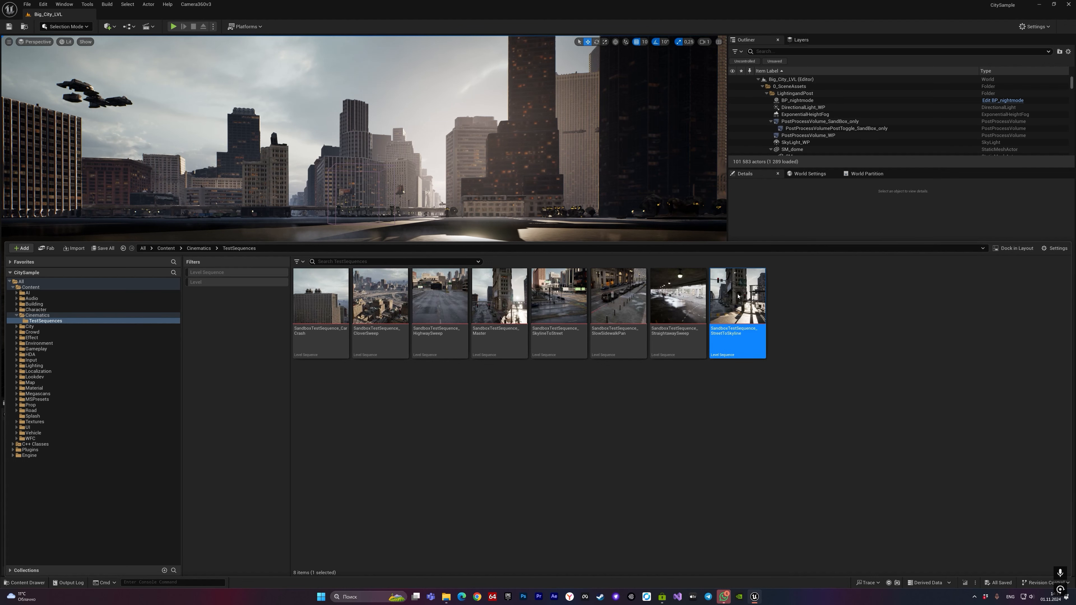
left_click(623, 299)
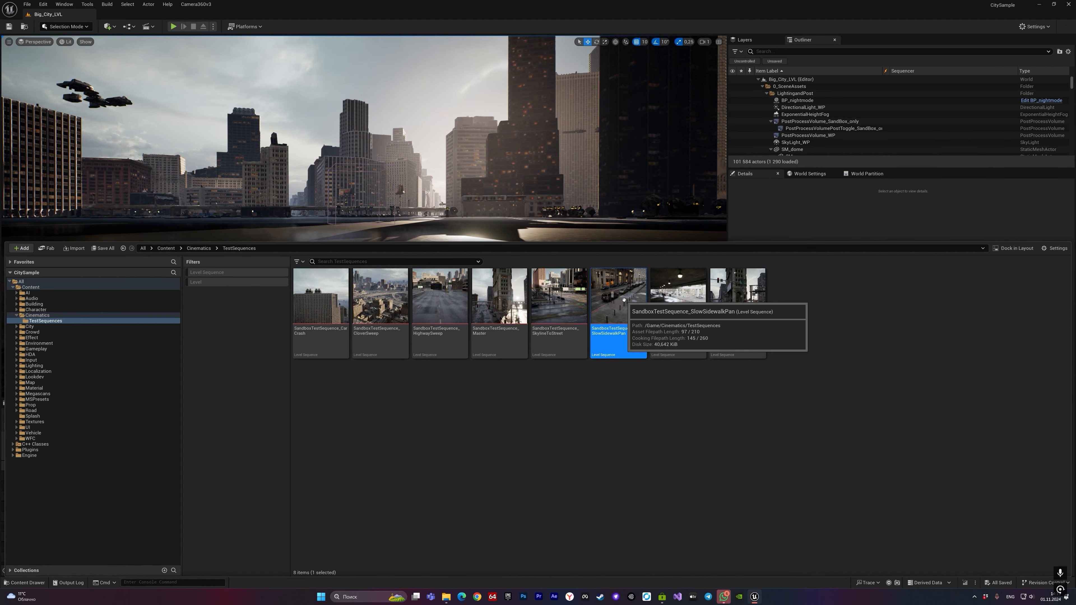
double_click(627, 301)
left_click(149, 27)
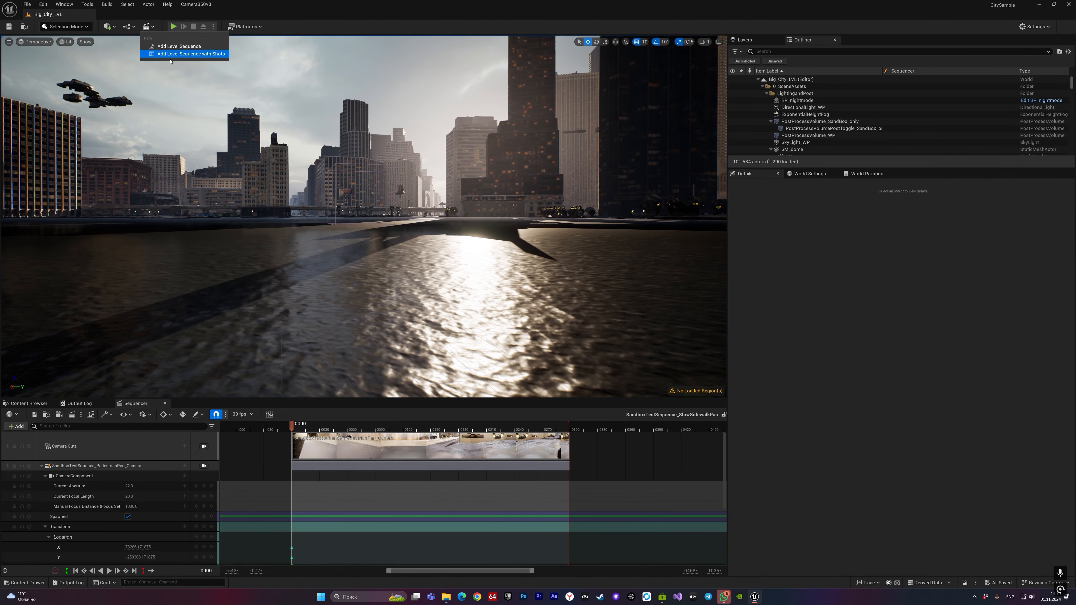
left_click(203, 447)
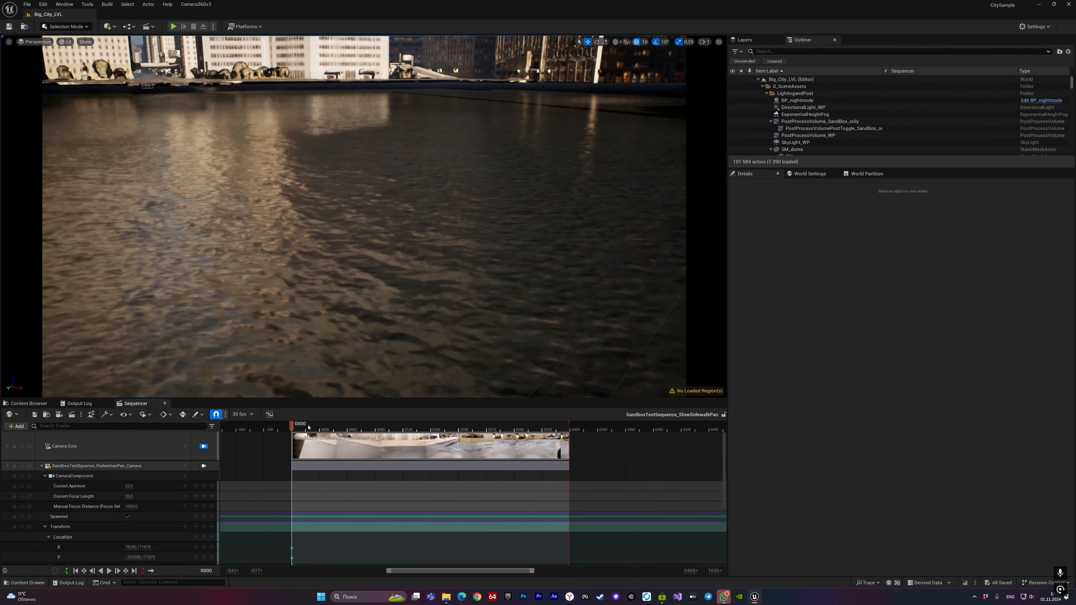
left_click(362, 427)
left_click_drag(362, 427, 296, 424)
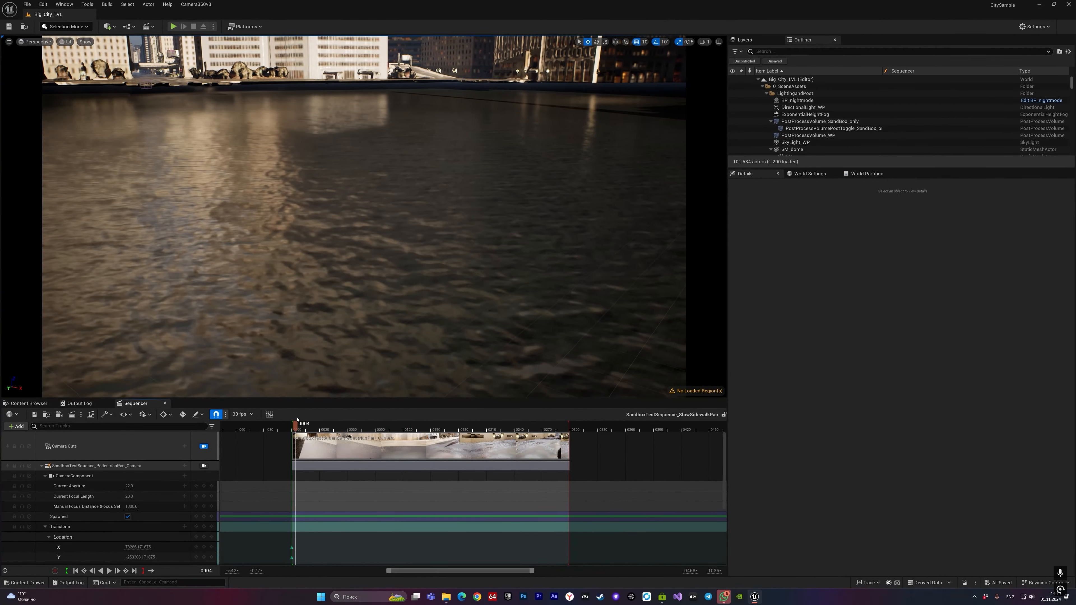
Open the SandboxTestSequence_CloverSweep level sequence, lock the viewport to its camera cuts and scrub to frame 83.
left_click(45, 403)
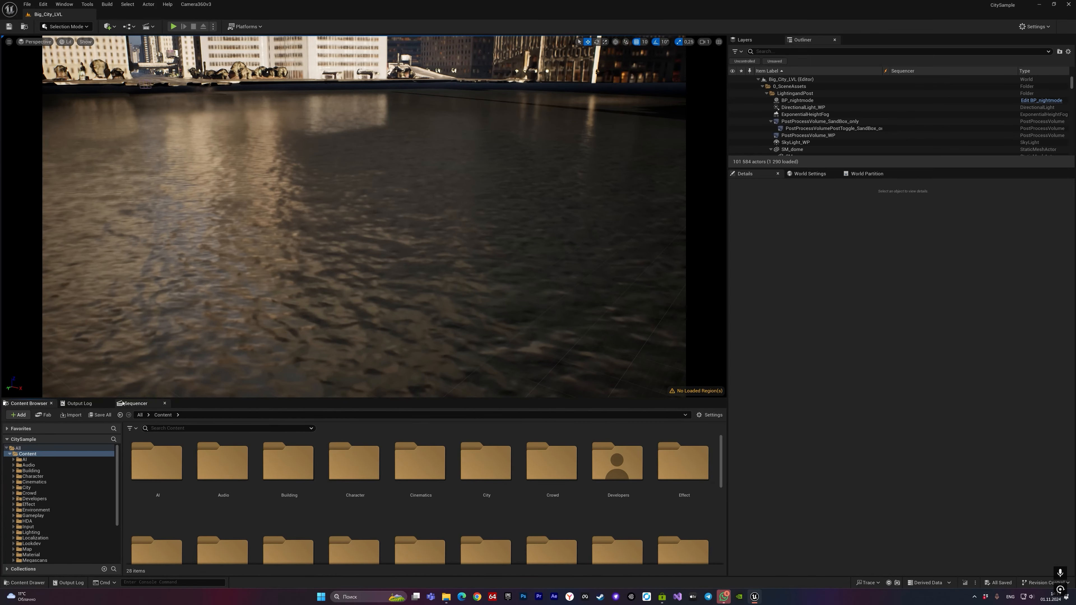
left_click(133, 403)
left_click(26, 583)
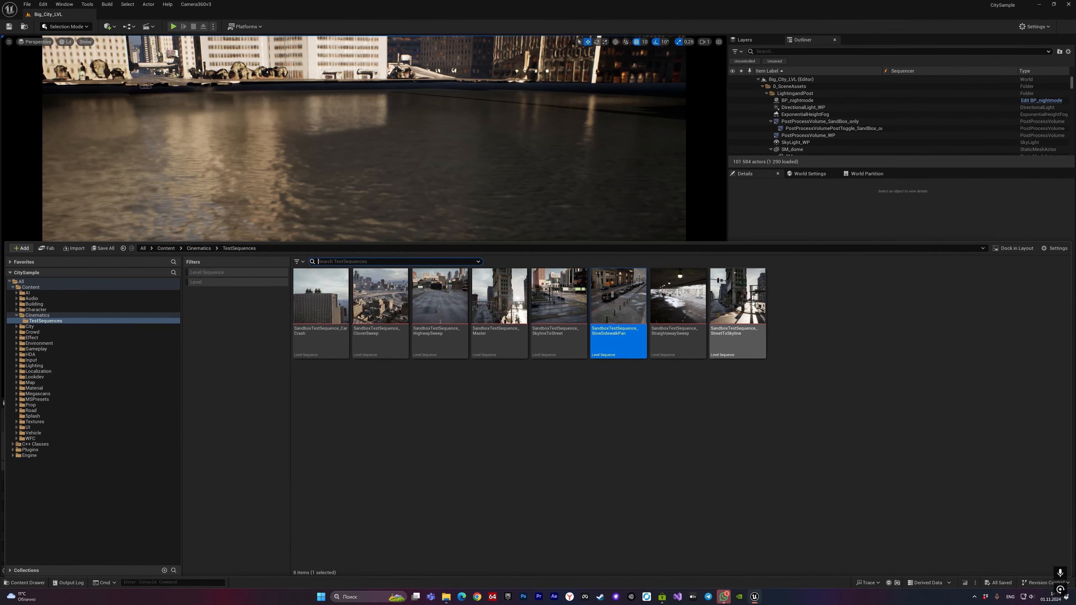
double_click(380, 296)
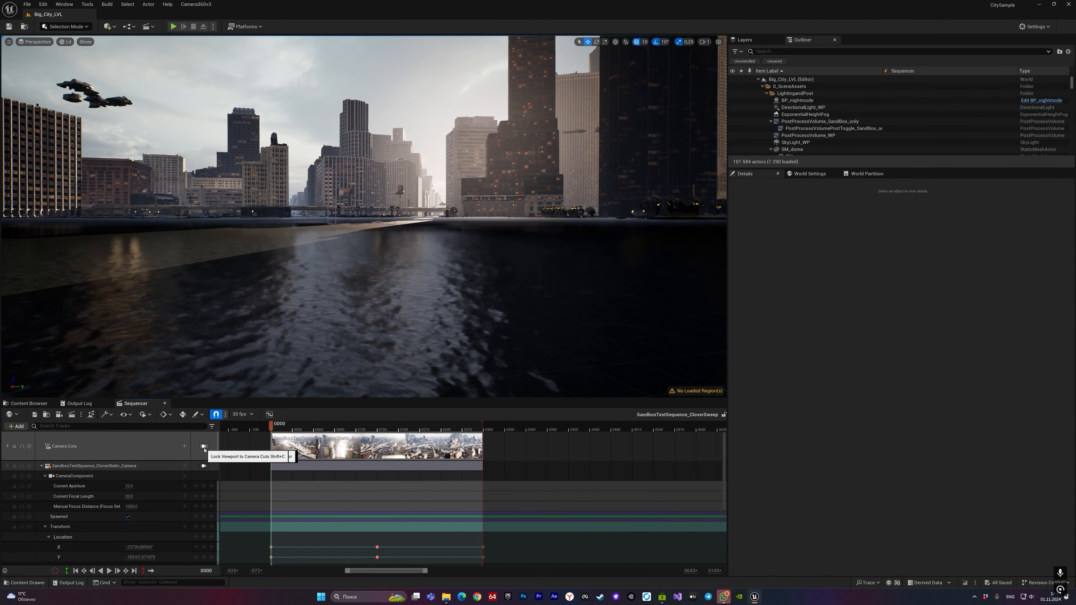
left_click(204, 450)
left_click_drag(274, 428, 333, 433)
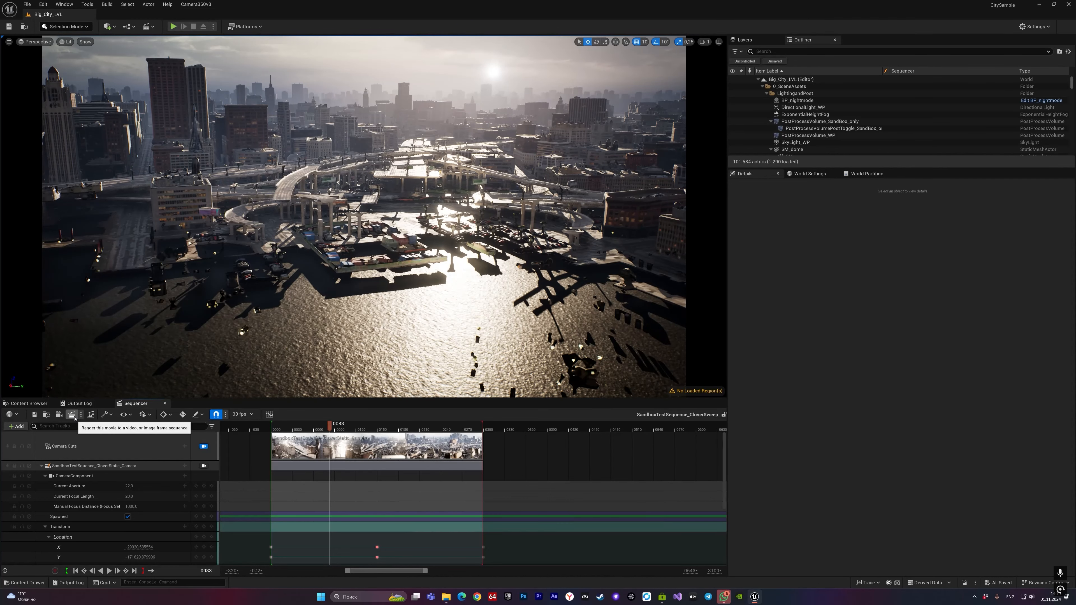
Send the sequence to the Movie Render Queue and add a Camera360v3_PASS_MRQ rendering pass with output X 8000 and Y 4000.
left_click(72, 414)
left_click_drag(371, 199, 633, 220)
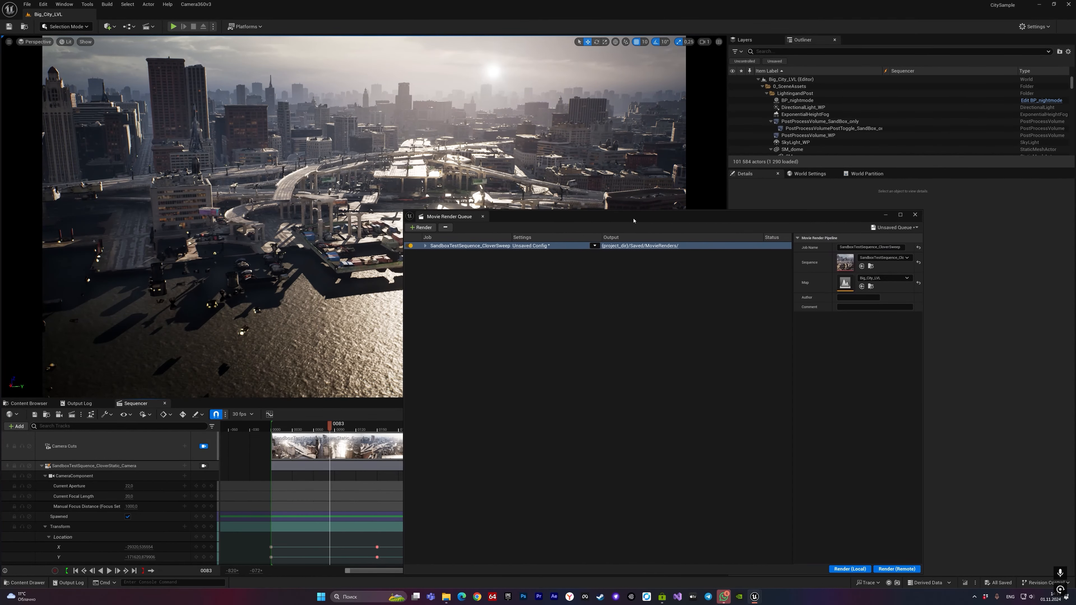
left_click(542, 245)
left_click_drag(466, 188, 464, 225)
left_click(430, 237)
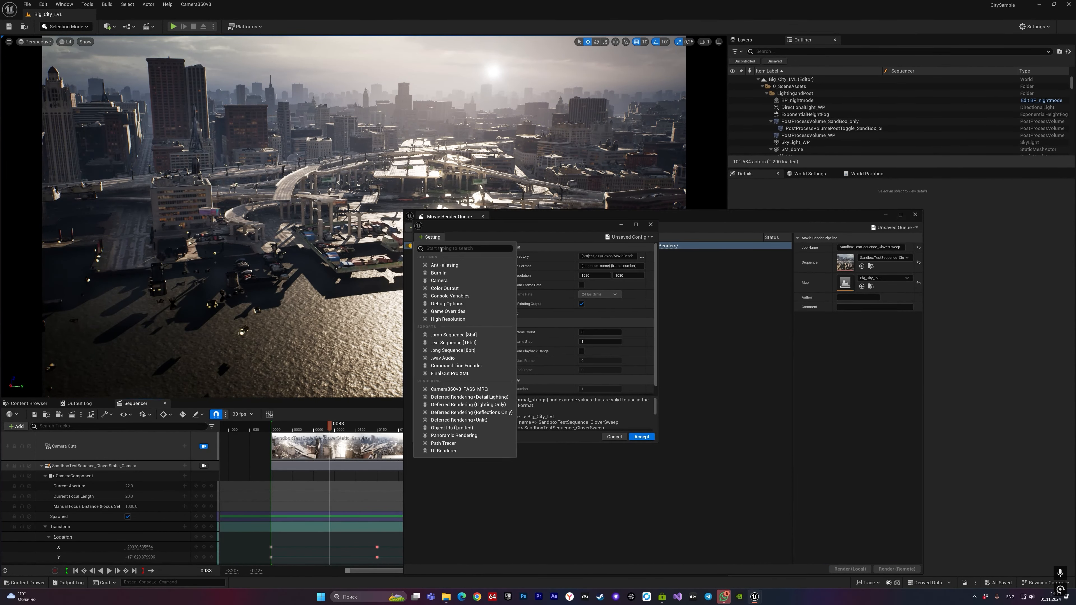
left_click(478, 389)
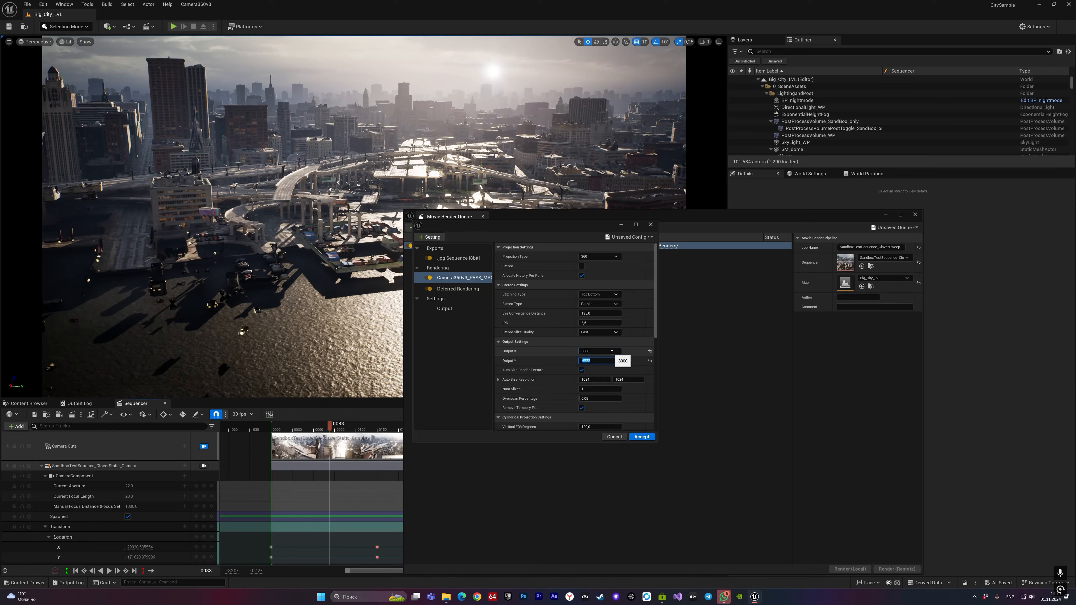
Remove the Deferred Rendering pass from the job's render settings, keeping the Camera360v3 pass.
left_click(457, 288)
key("Delete")
left_click(429, 278)
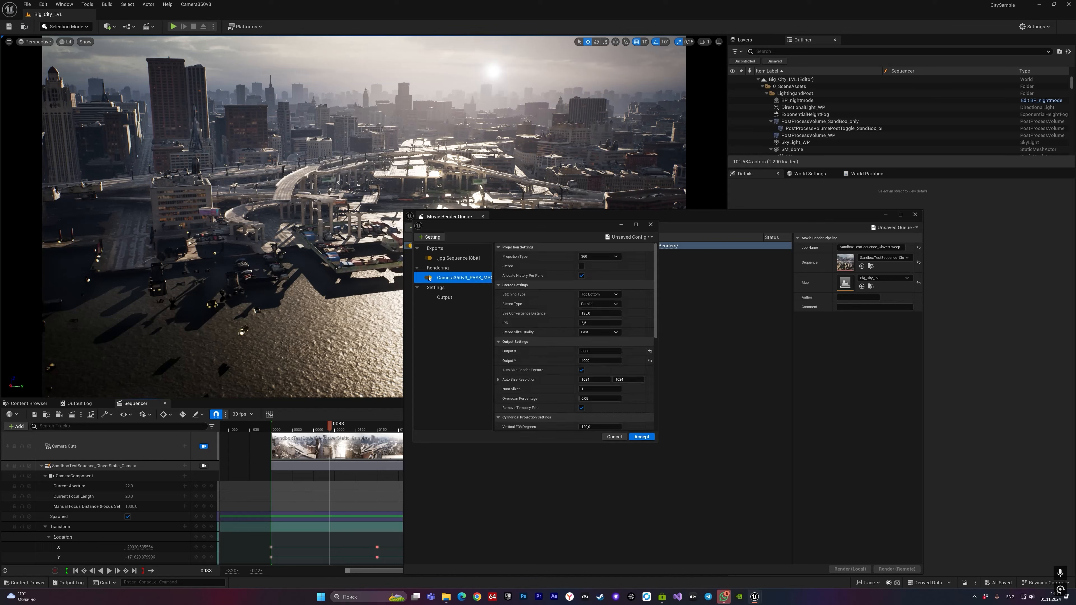
Add an Anti-aliasing setting with a spatial sample count of 8 and enable Override Anti-Aliasing.
left_click(439, 239)
left_click(446, 266)
left_click(592, 255)
type("8")
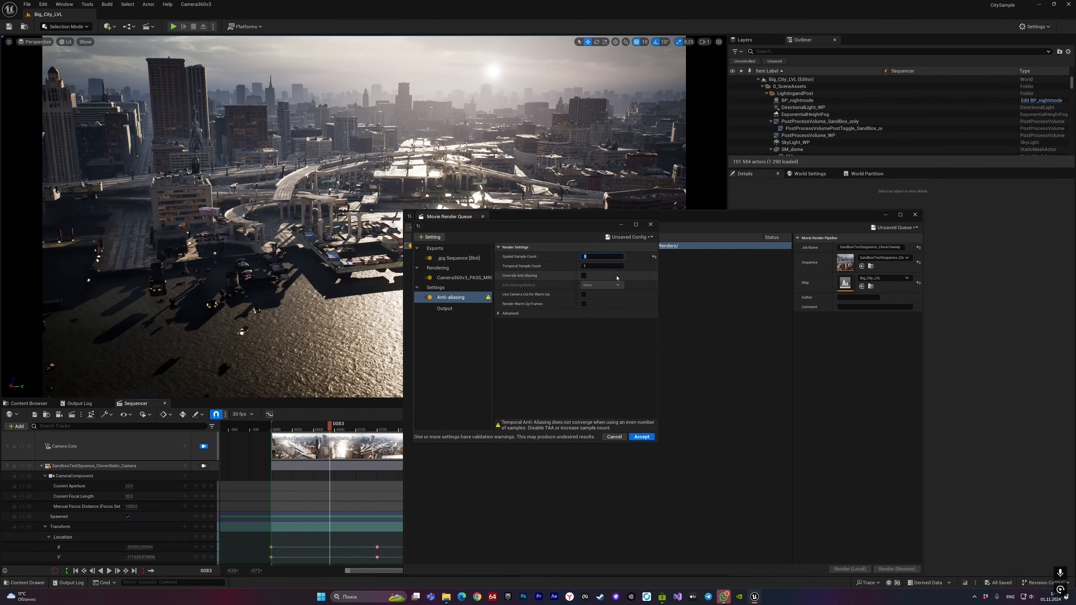
left_click(584, 276)
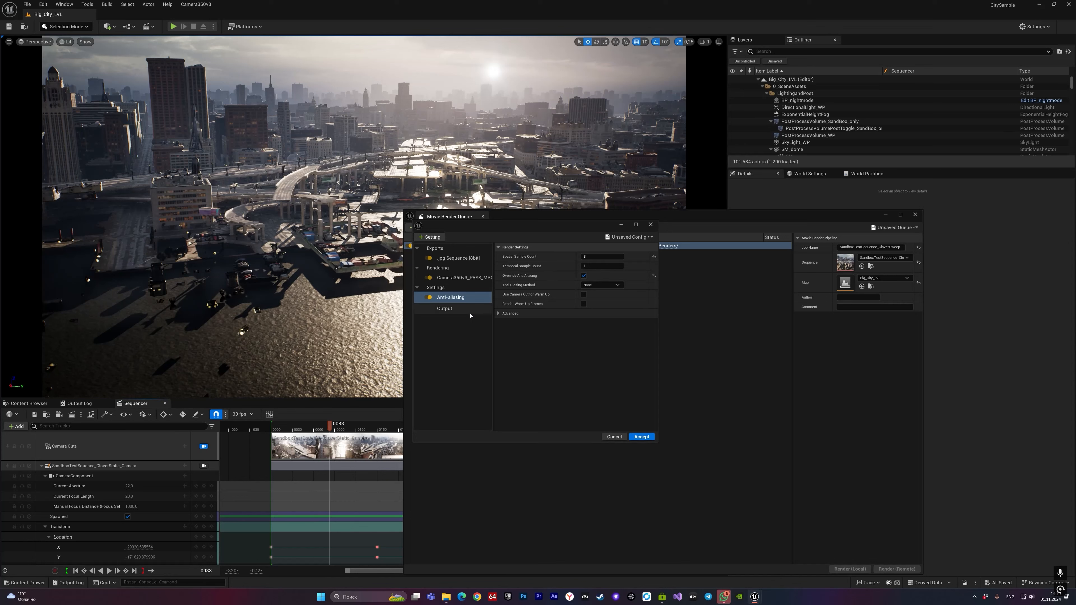
Replace the .jpg Sequence [8bit] export with a .png Sequence [8bit] export.
left_click(461, 258)
left_click(430, 237)
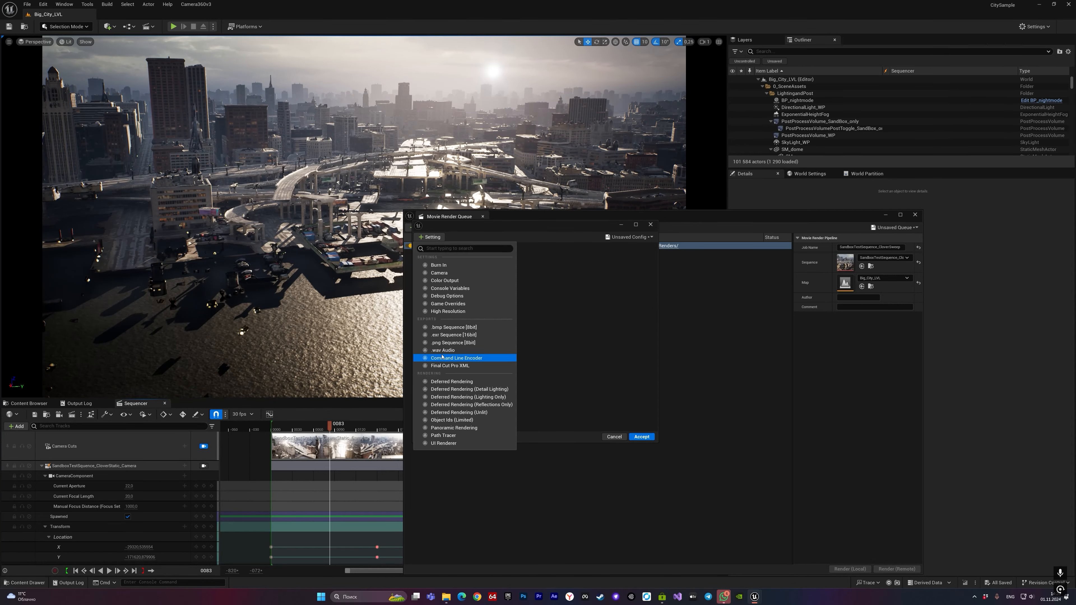
left_click(441, 342)
left_click(452, 259)
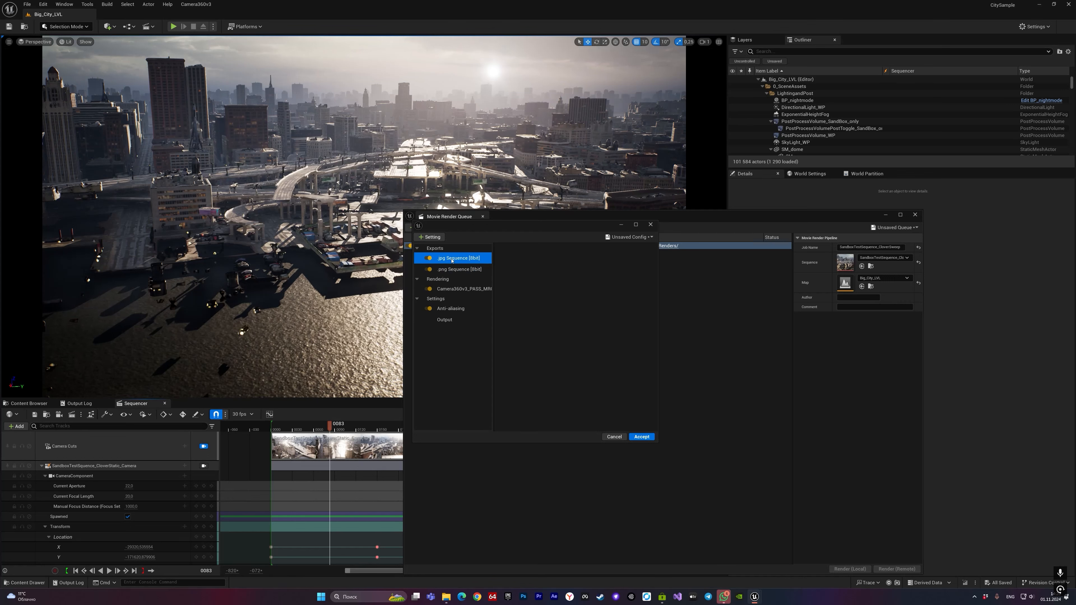
key("Delete")
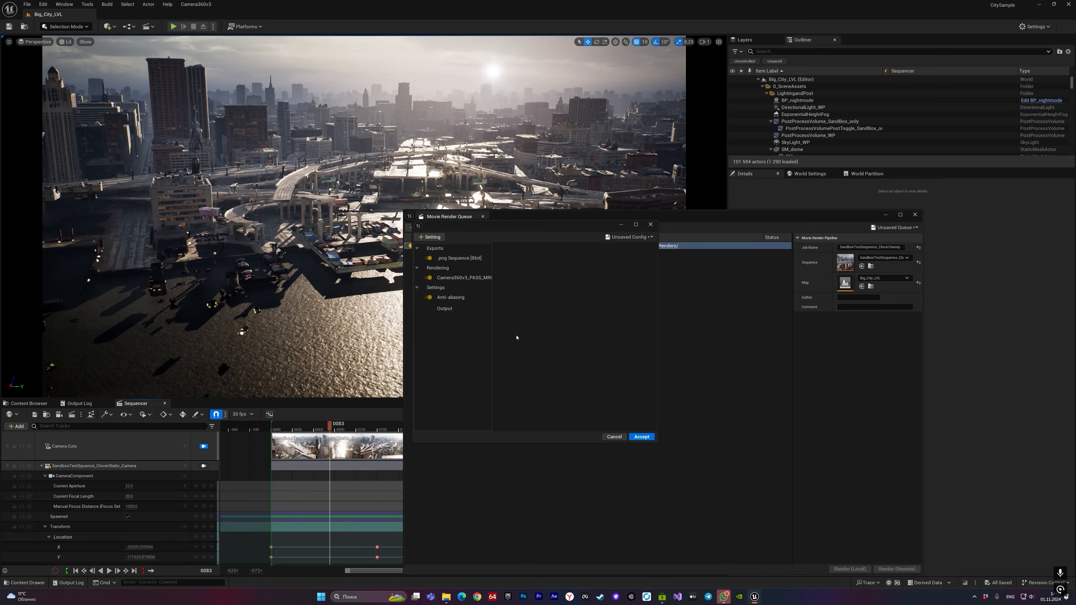
Set the output directory to the RenderCamera folder on drive H and accept the render settings.
left_click(466, 310)
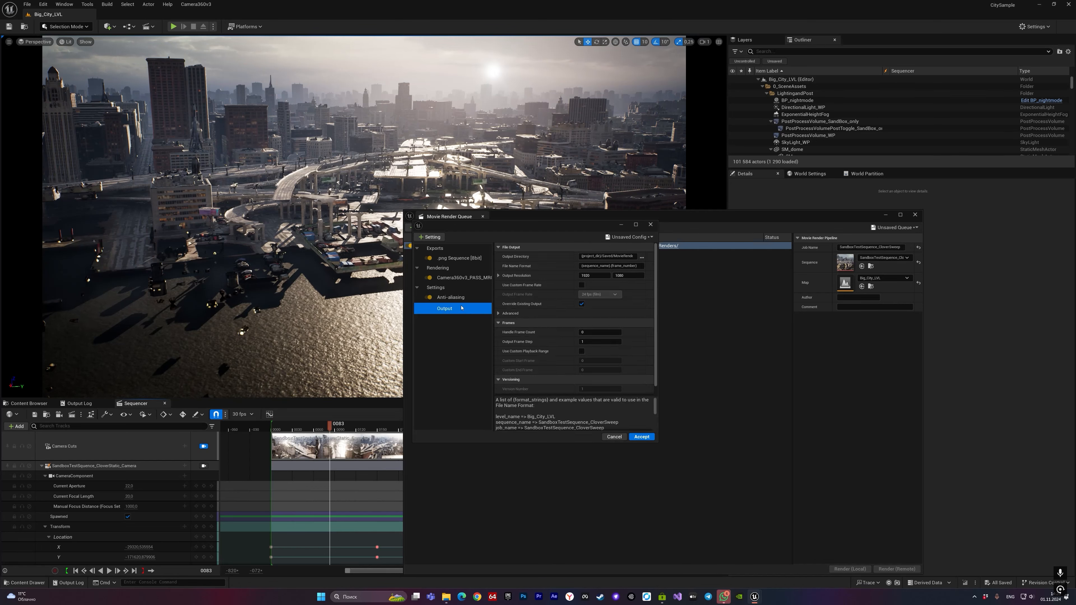
left_click(642, 257)
left_click(527, 238)
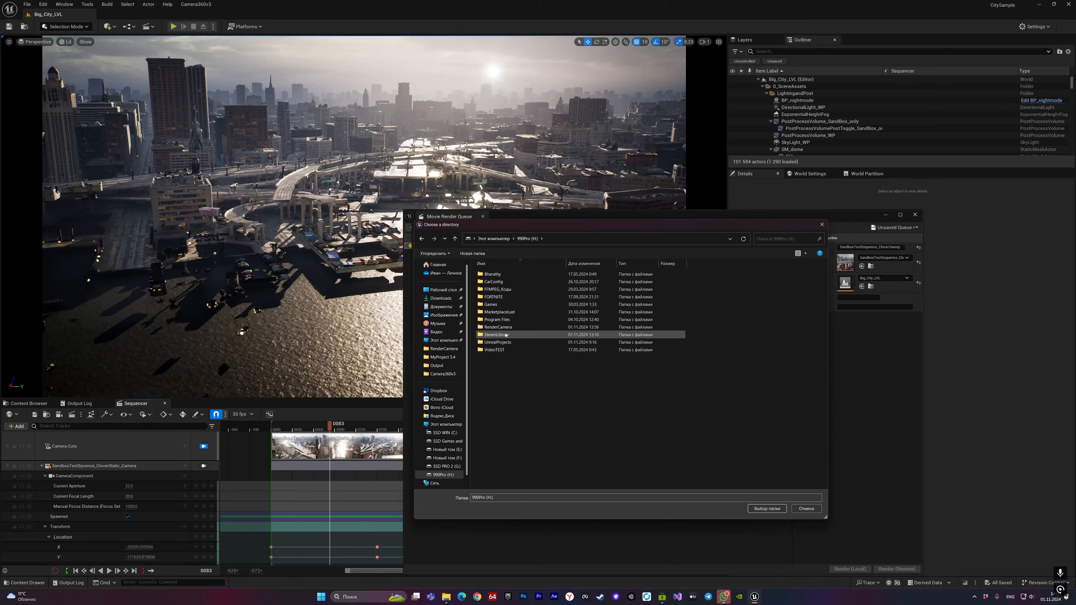
double_click(497, 327)
left_click(766, 509)
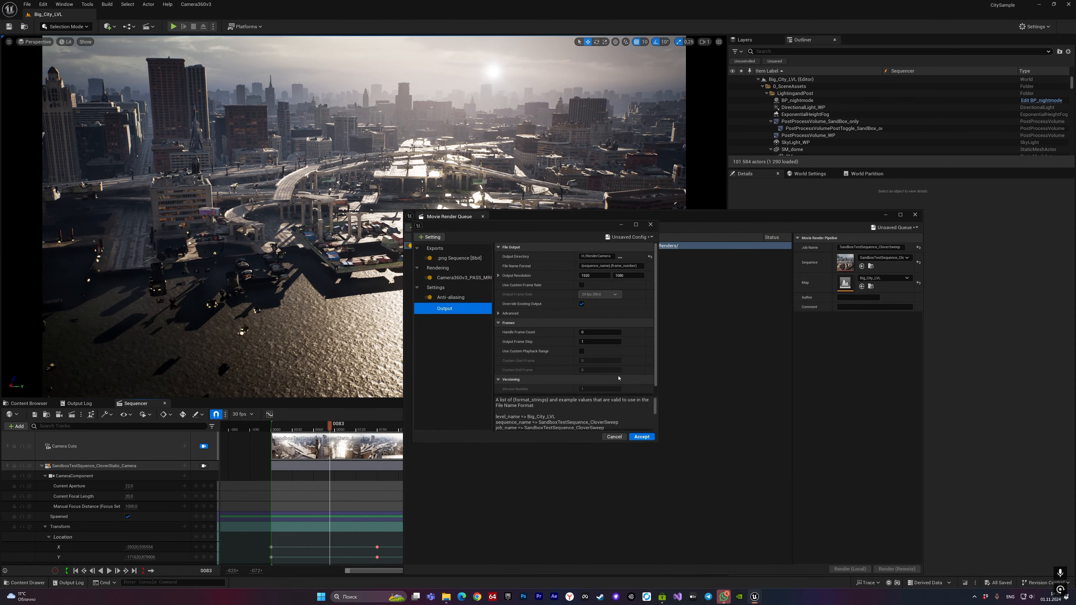
scroll(619, 372, "down", 1)
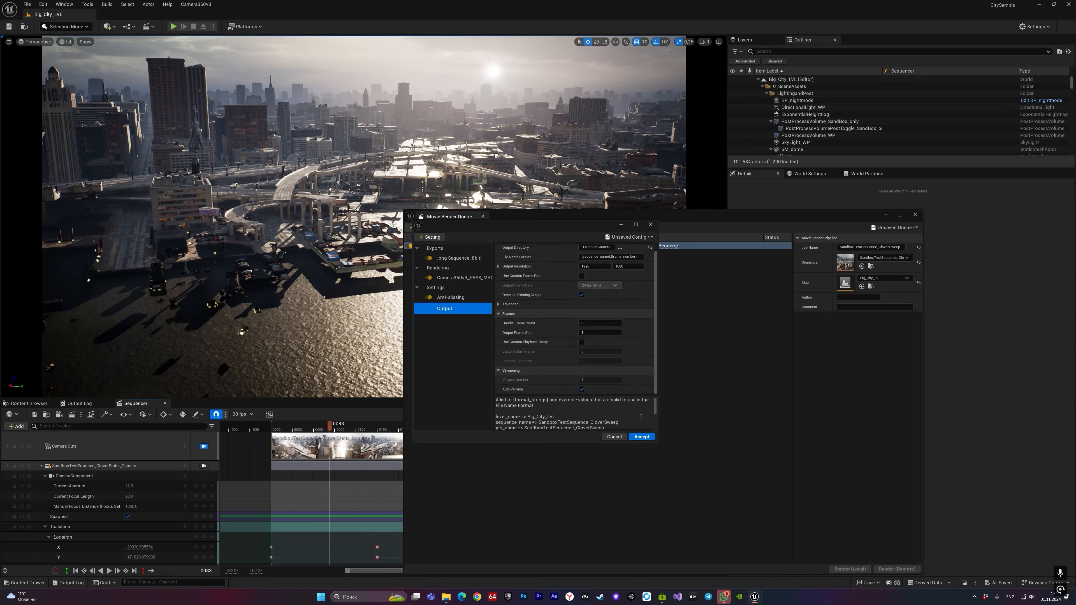
left_click(642, 436)
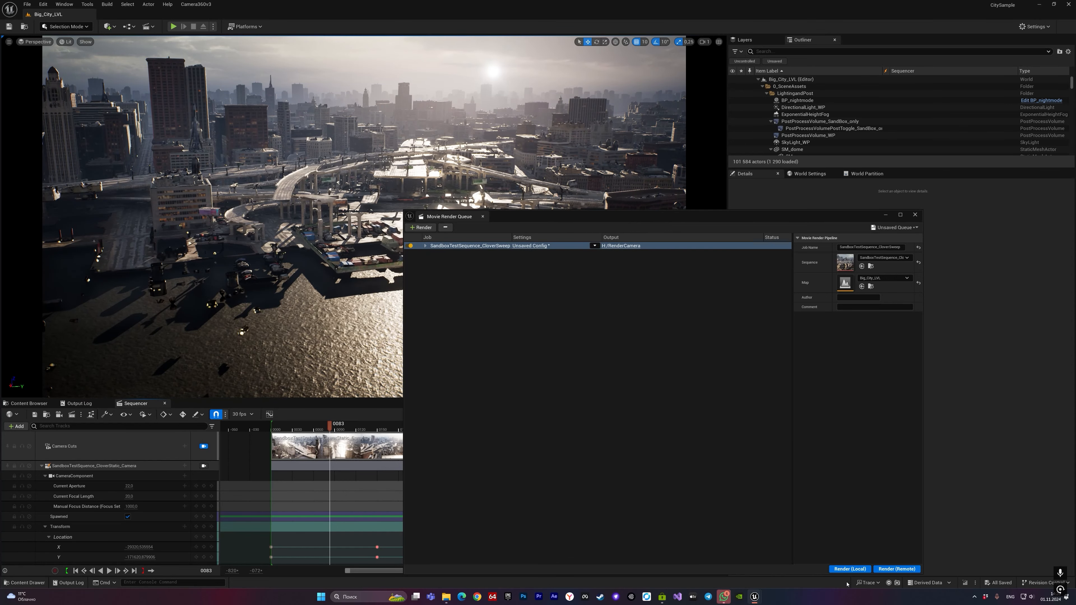
Render the queue locally and check the RenderCamera folder in File Explorer for the rendered PNG frames.
left_click(850, 568)
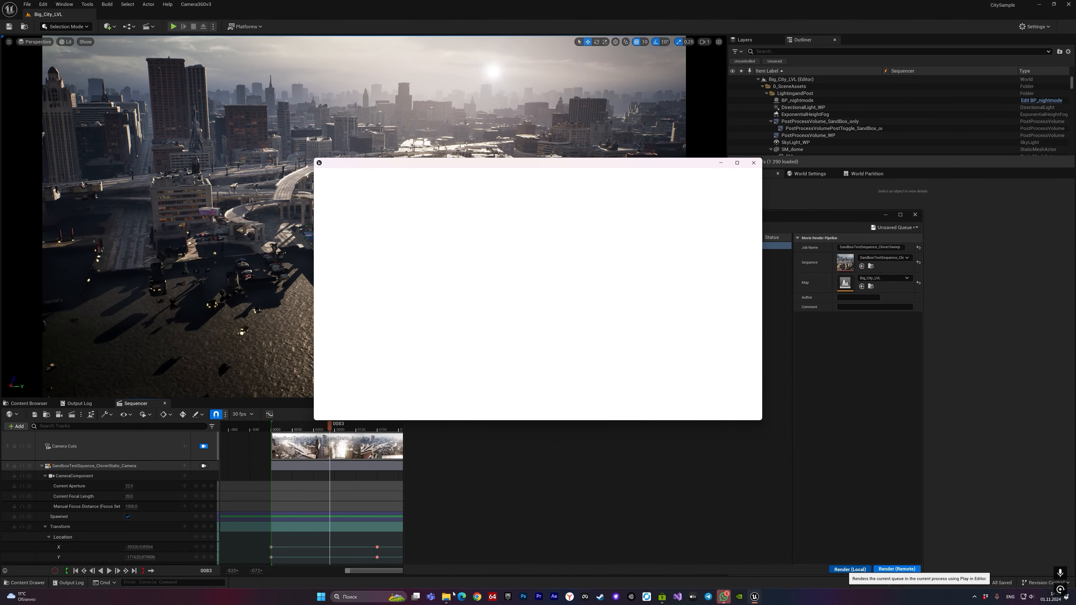
left_click(448, 599)
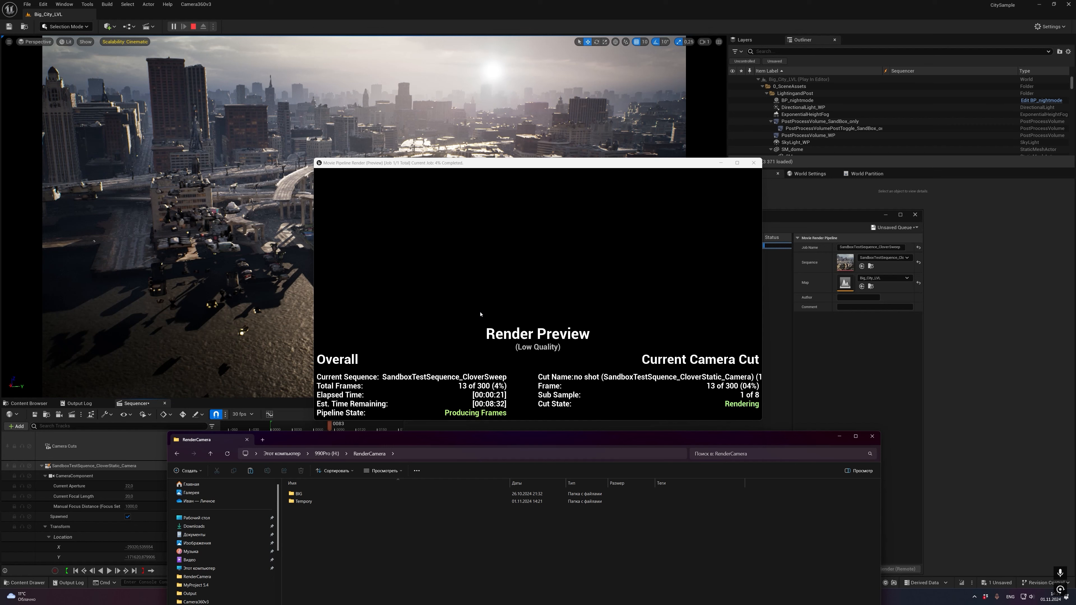
mouse_move(317, 515)
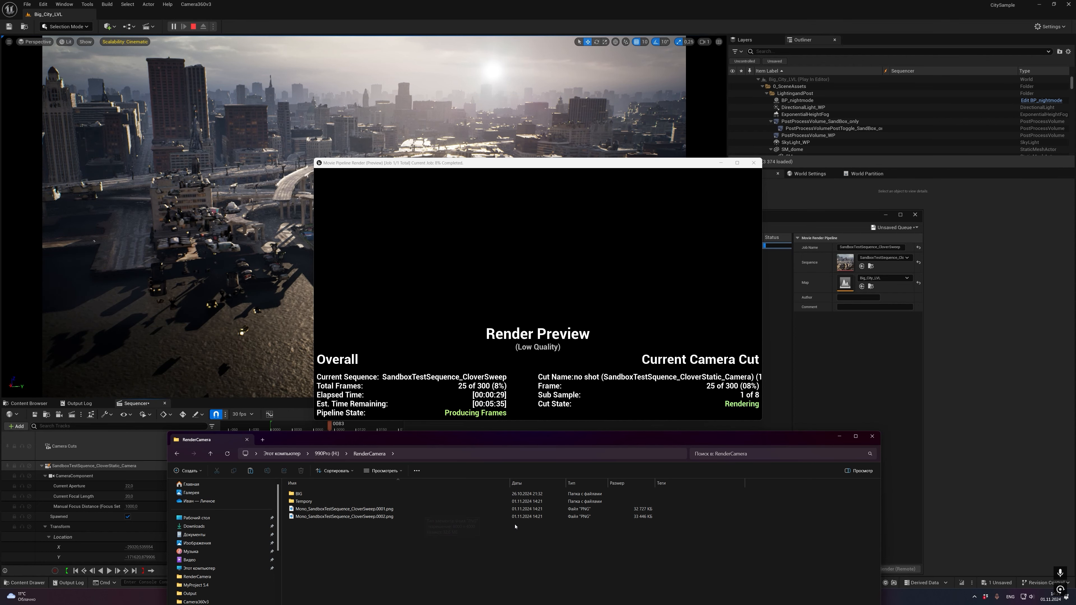
Open the first rendered PNG frame and compare it with the second for exposure differences between the stitched views.
double_click(405, 509)
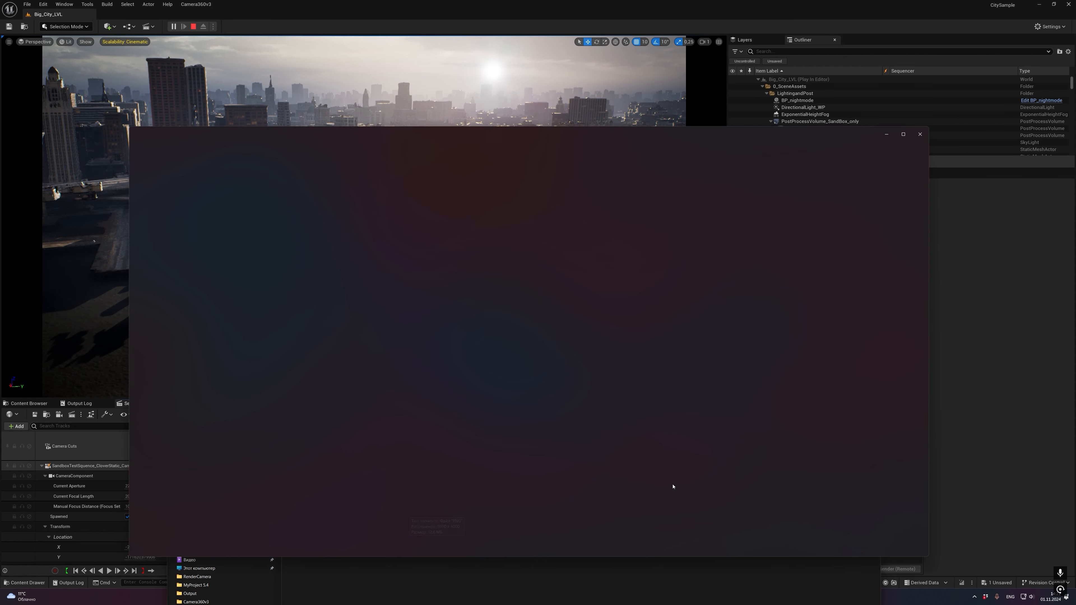
key("Right")
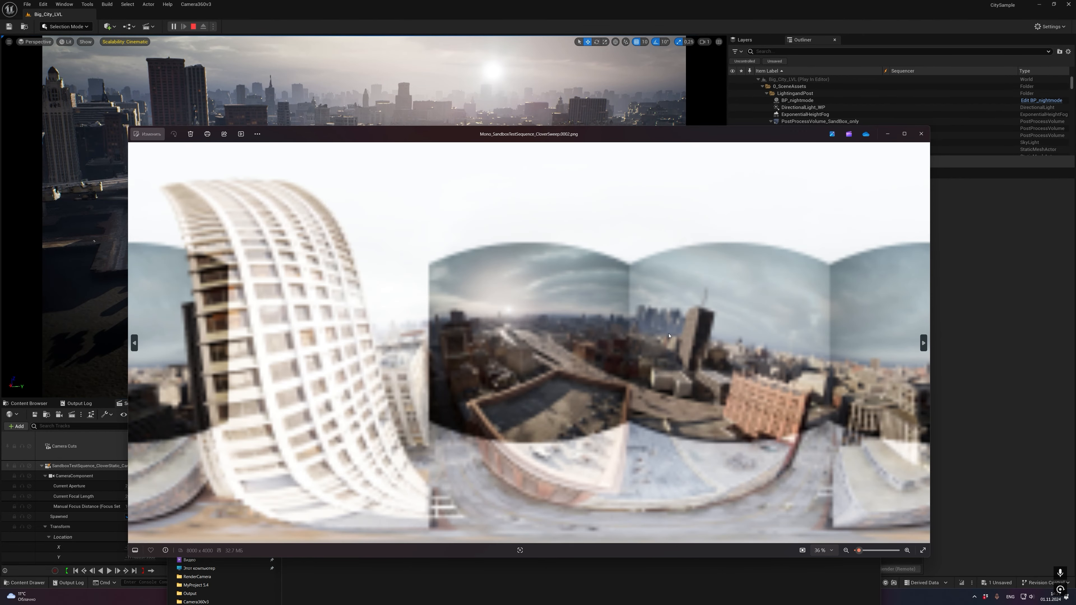
key("Left")
key("Right")
key("Left")
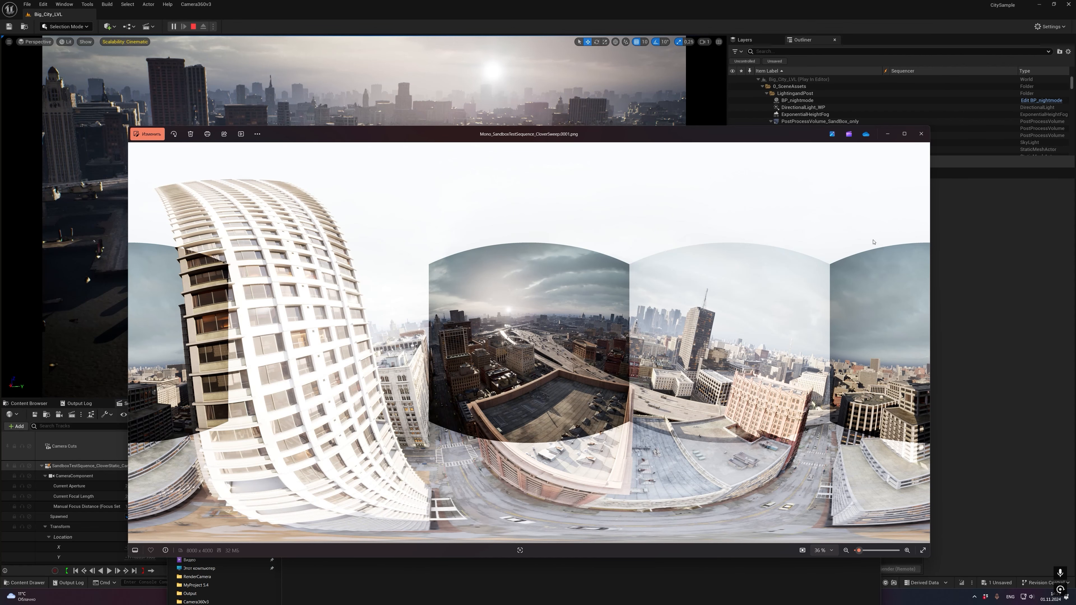
Close the image viewer, cancel the running render and dismiss the Message Log.
left_click(921, 133)
left_click(754, 166)
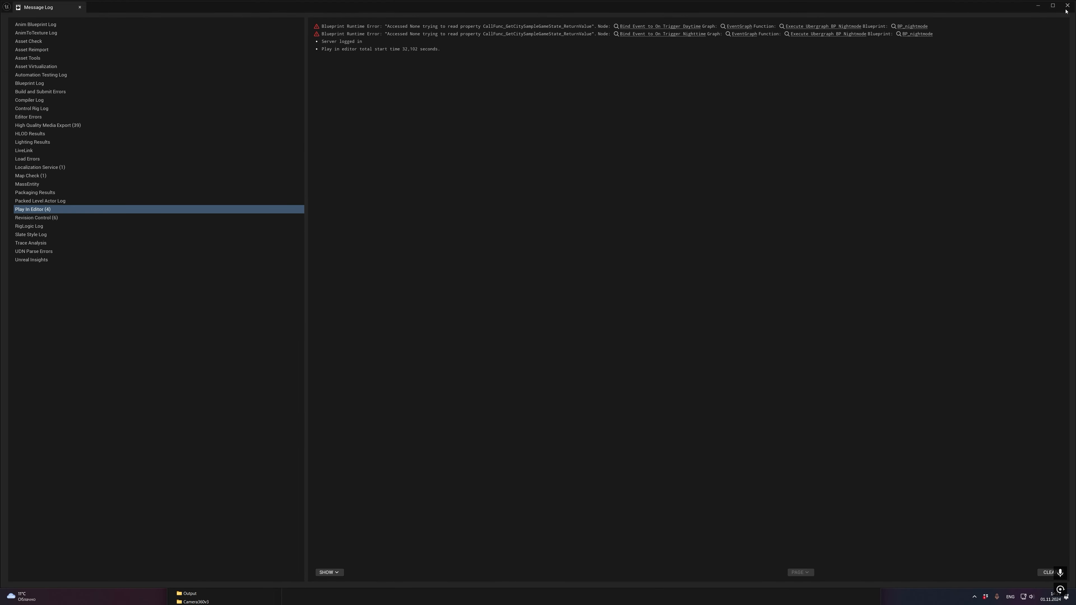
left_click(1066, 6)
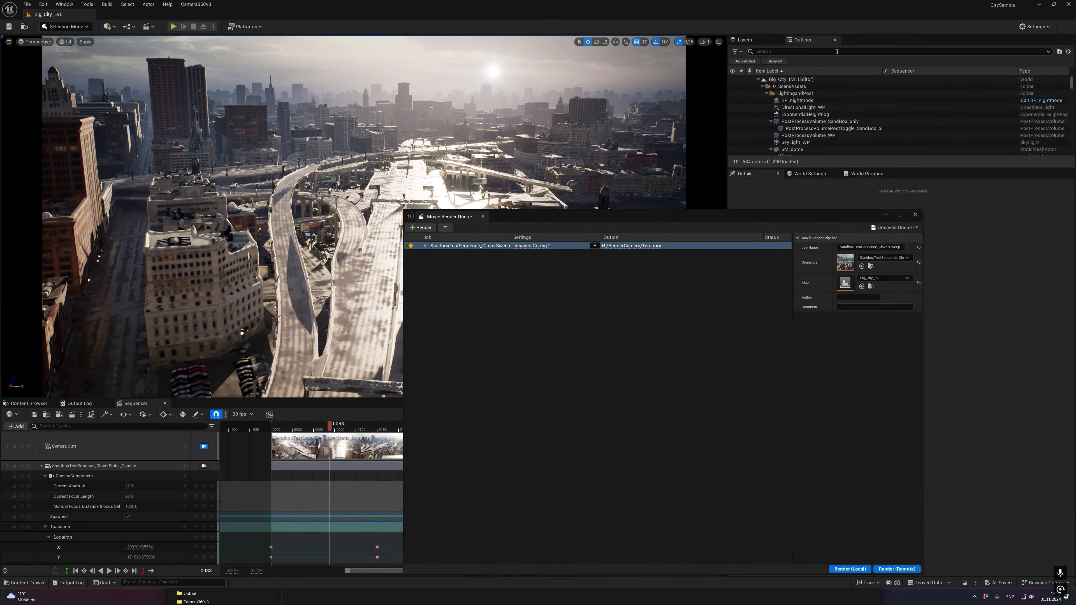
Filter the Outliner by "post" and select the four volumes from PostProcessVolume_SandBox_only through PlatformSpecific_PPV.
left_click(801, 51)
type("post")
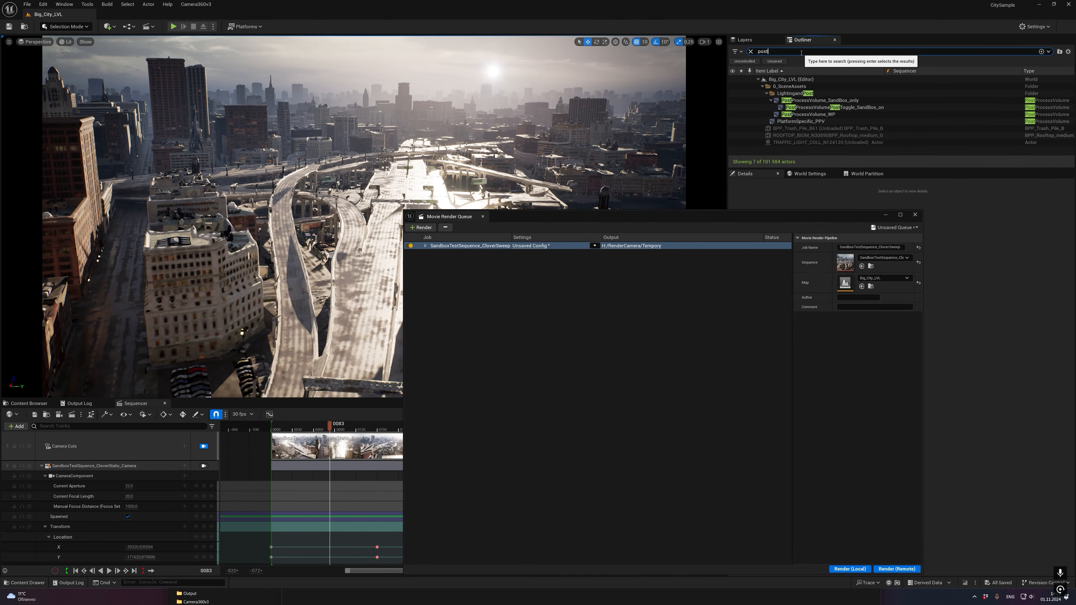
left_click(819, 100)
left_click(800, 121, "shift")
left_click_drag(803, 219, 534, 137)
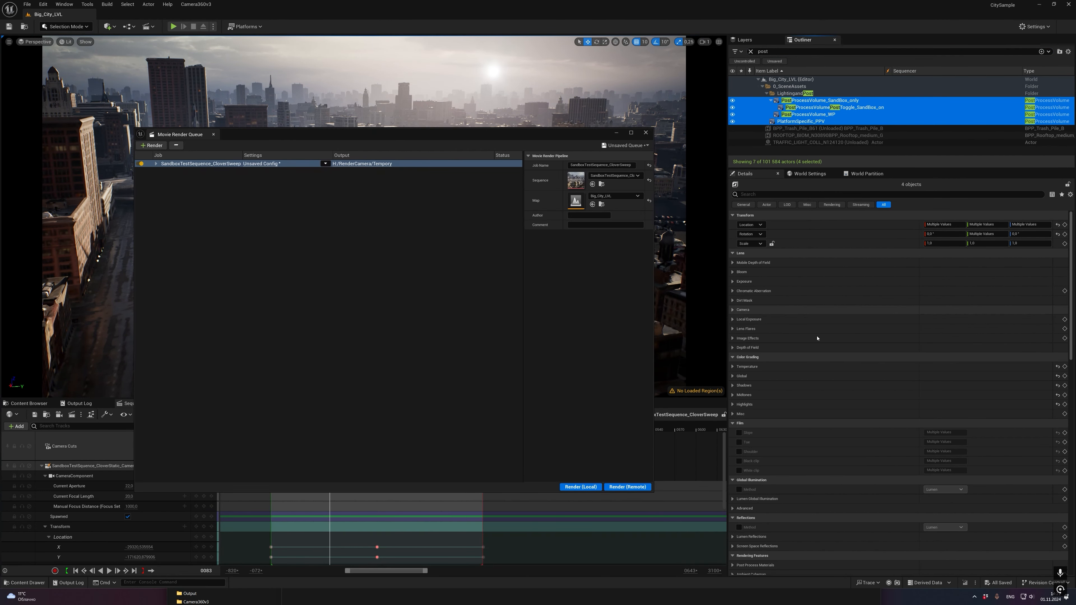
Set the selected volumes' exposure Metering Mode to Manual and Exposure Compensation to 10.5.
left_click(732, 282)
left_click(949, 291)
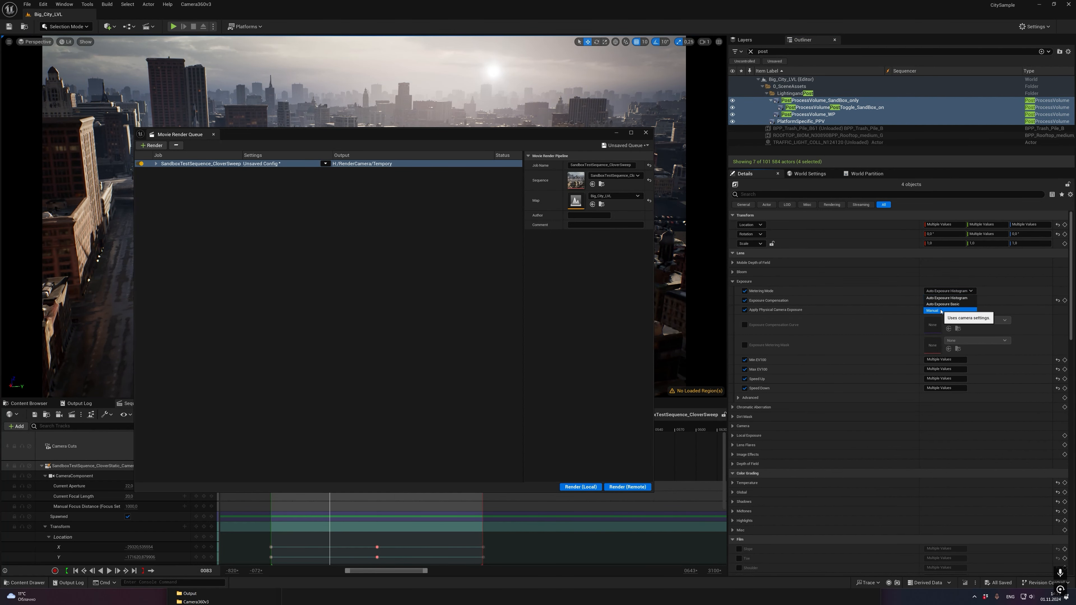
left_click(947, 314)
left_click(935, 300)
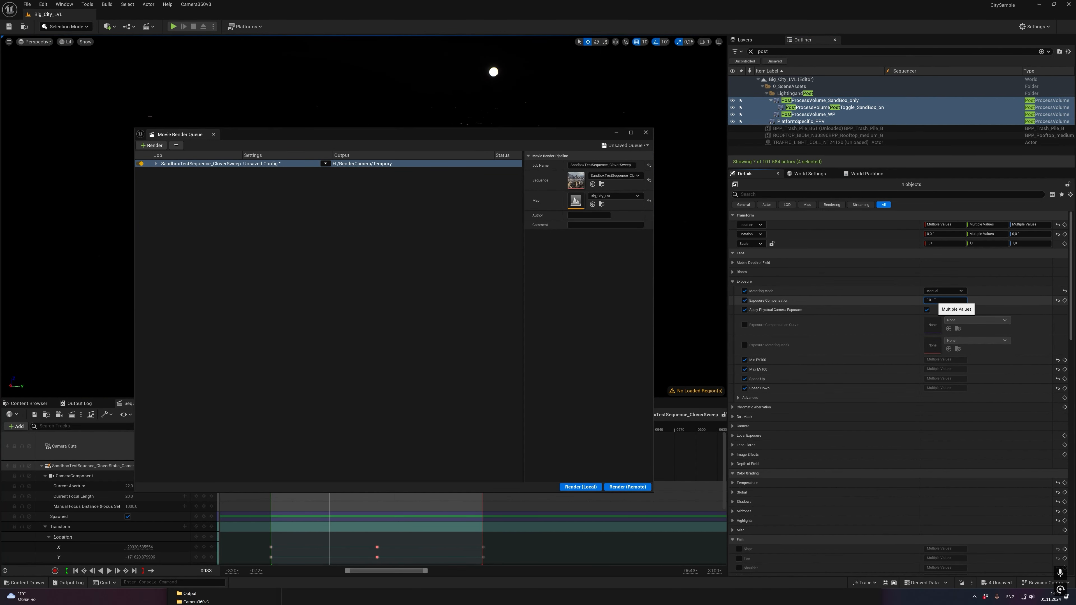
type("10.5")
key("Return")
left_click_drag(467, 136, 370, 302)
left_click(732, 281)
Set the Chromatic Aberration Intensity and Start Offset of the selected post process volumes to 0.
left_click(733, 272)
left_click(733, 272)
left_click(732, 291)
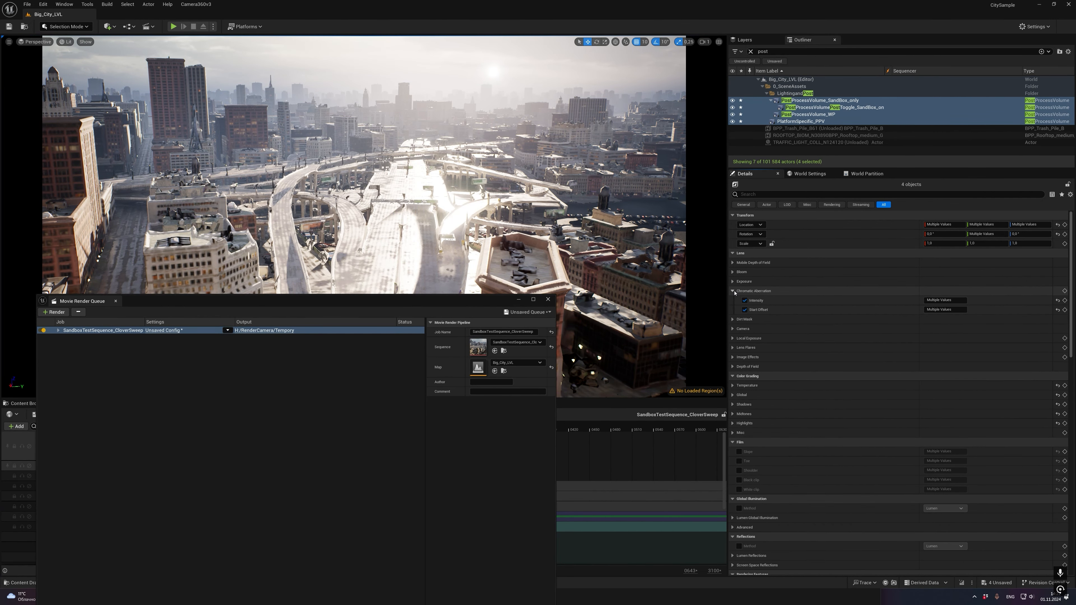
left_click(955, 300)
type("0")
left_click(950, 309)
type("0")
key("Return")
Set the Vignette Intensity under Image Effects to 0 for the selected volumes.
left_click(733, 357)
left_click(948, 367)
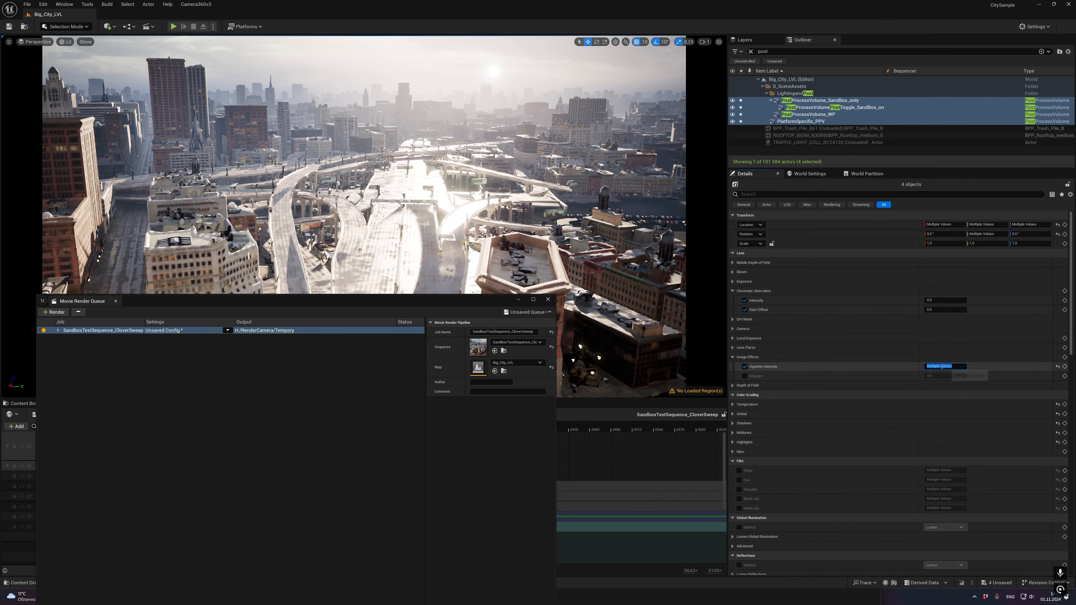
type("0")
key("Return")
Enable the Bloom Intensity override on the selected volumes and open its value for editing.
left_click(742, 273)
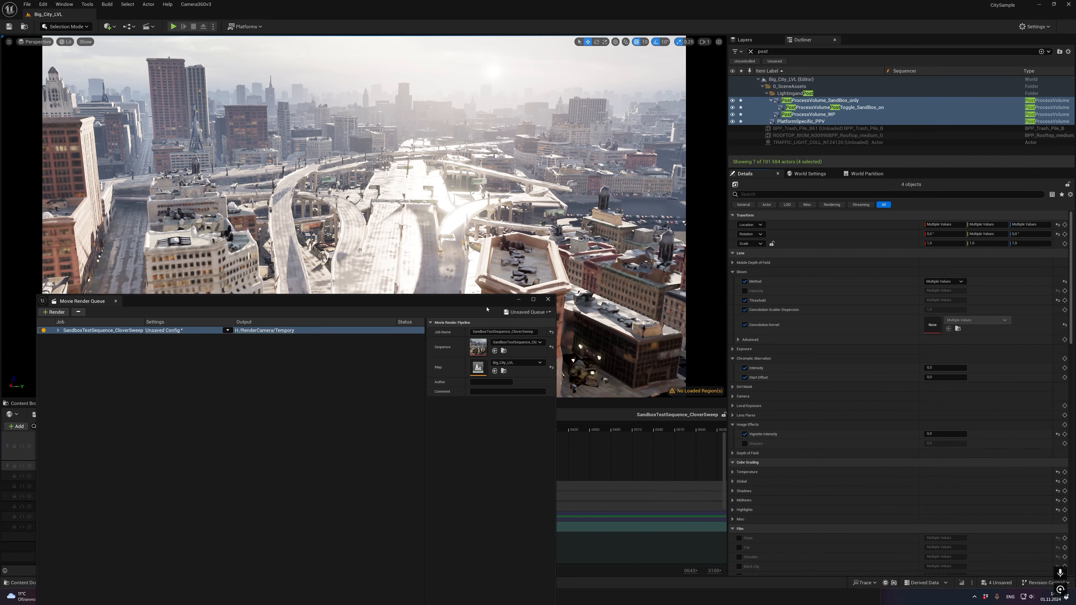
left_click_drag(485, 306, 612, 222)
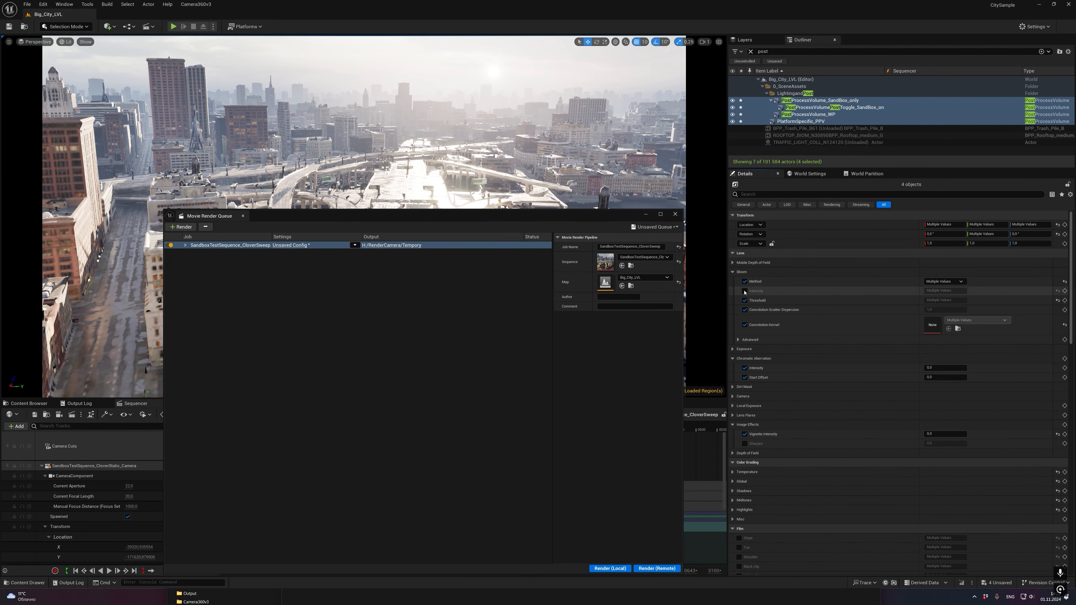
left_click(944, 291)
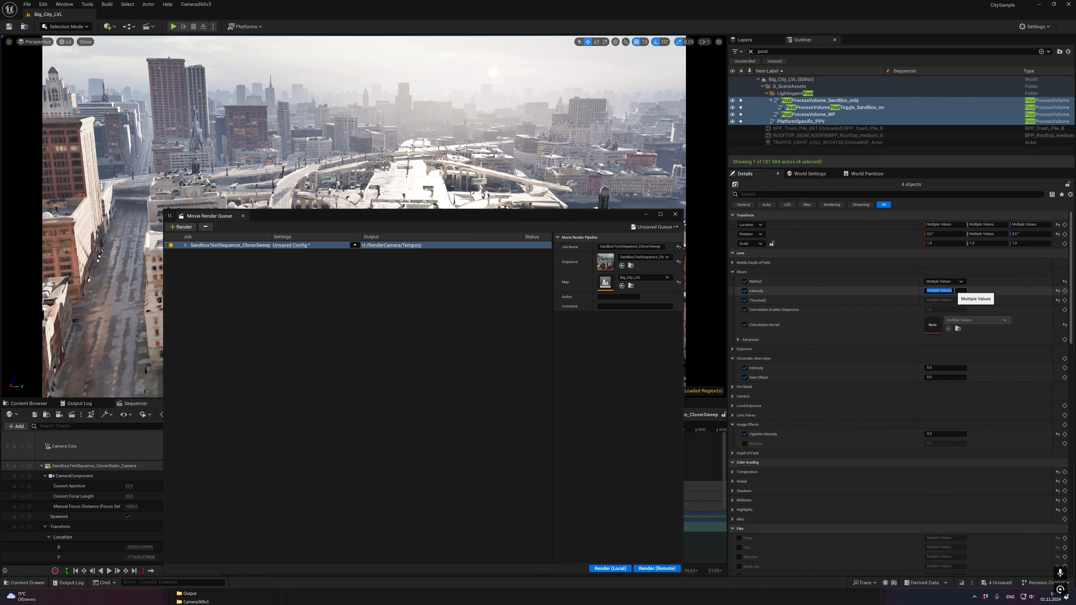
Start a local render of the queue with the adjusted post process settings.
scroll(850, 407, "down", 10)
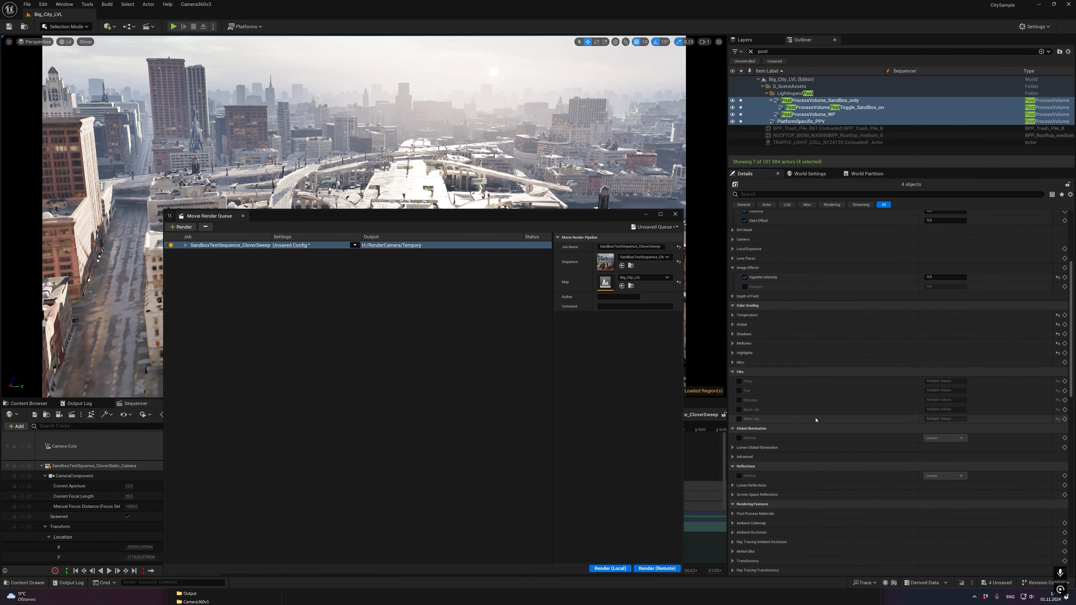
left_click_drag(539, 215, 555, 151)
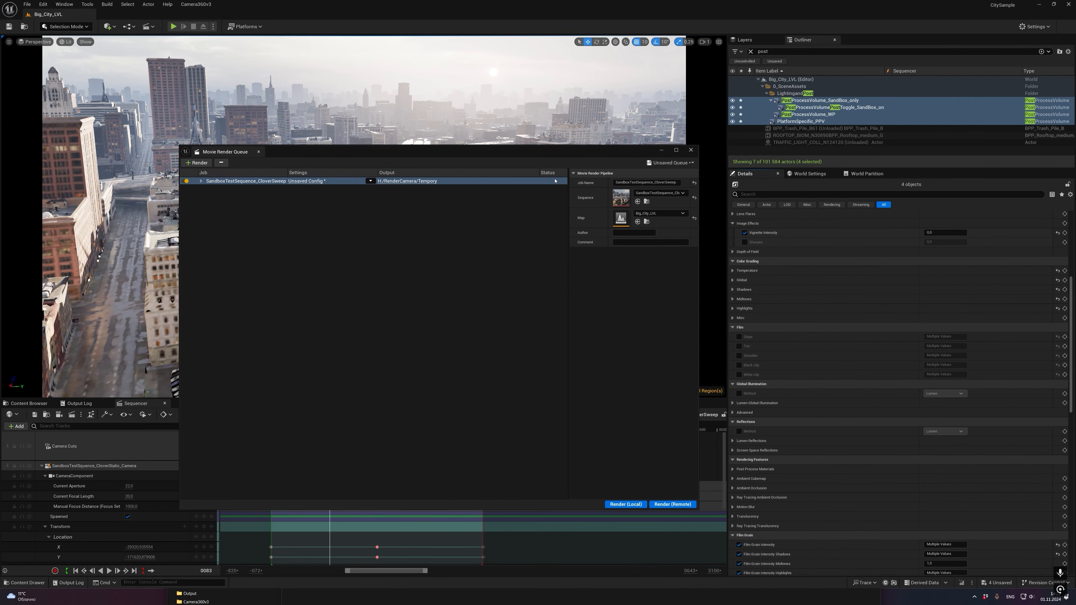
left_click(622, 503)
left_click_drag(394, 567, 374, 512)
key("F2")
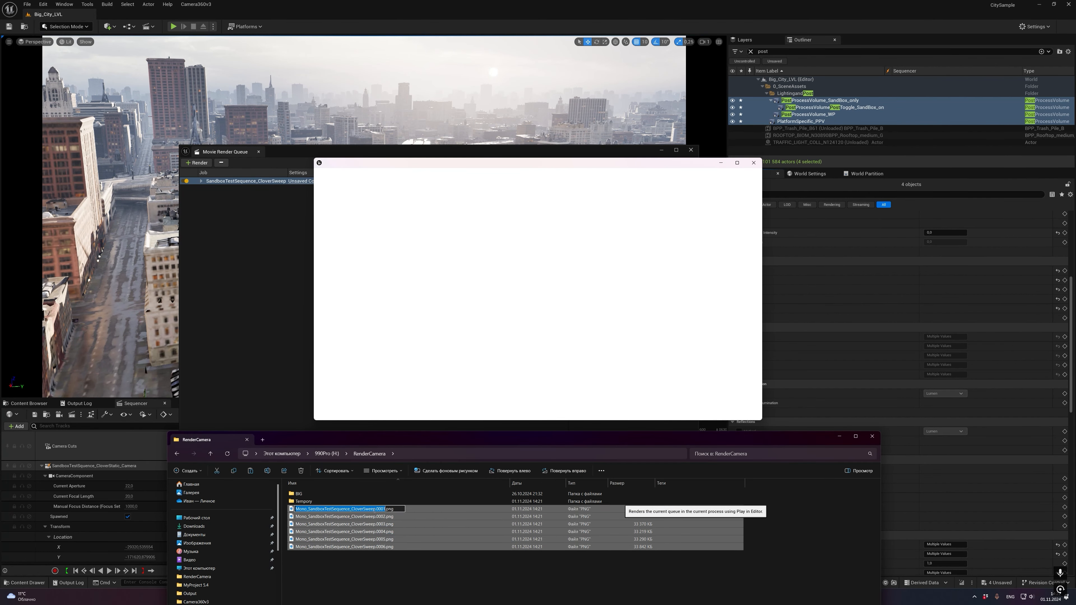
key("Escape")
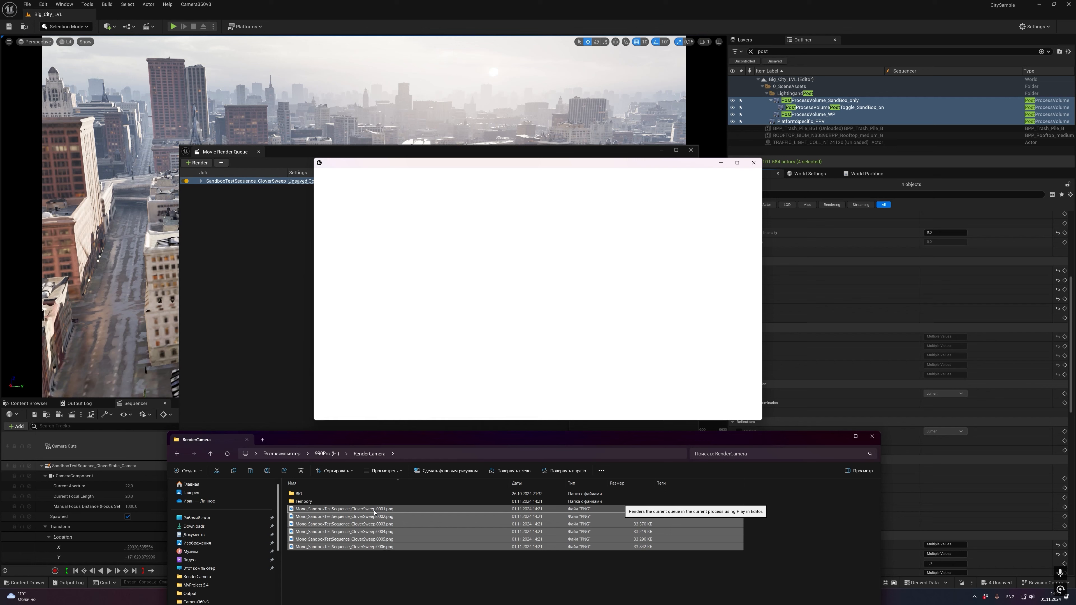
Rename the old 0001 PNG frame in the RenderCamera folder to Before.
left_click(375, 511)
key("F2")
type("Before")
key("Return")
Delete the remaining old PNG frames, 0002 through 0006, from the RenderCamera folder.
left_click(381, 516)
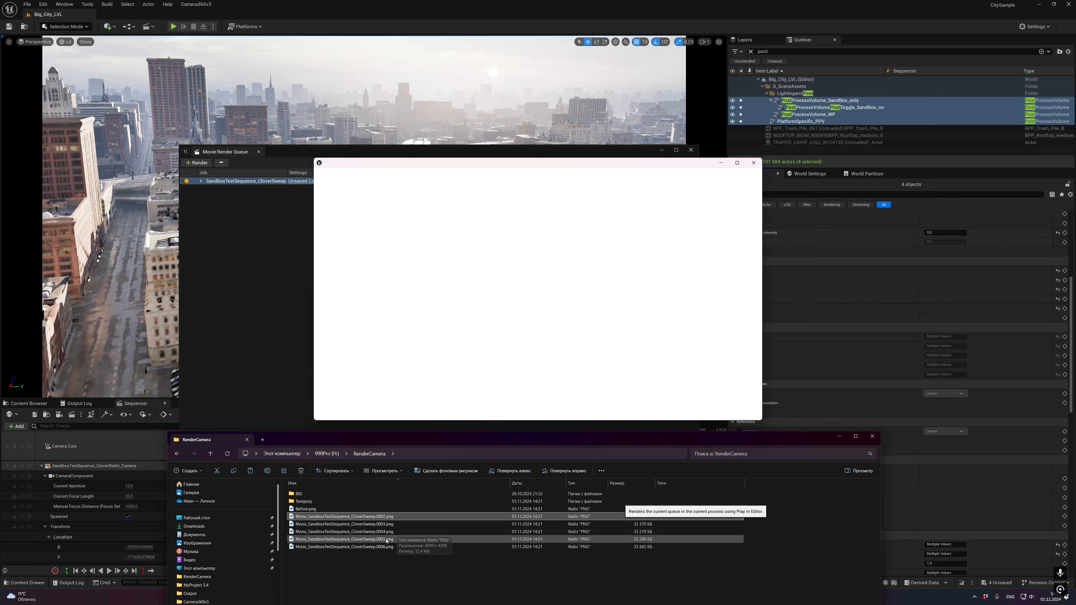
left_click(382, 547, "shift")
key("Delete")
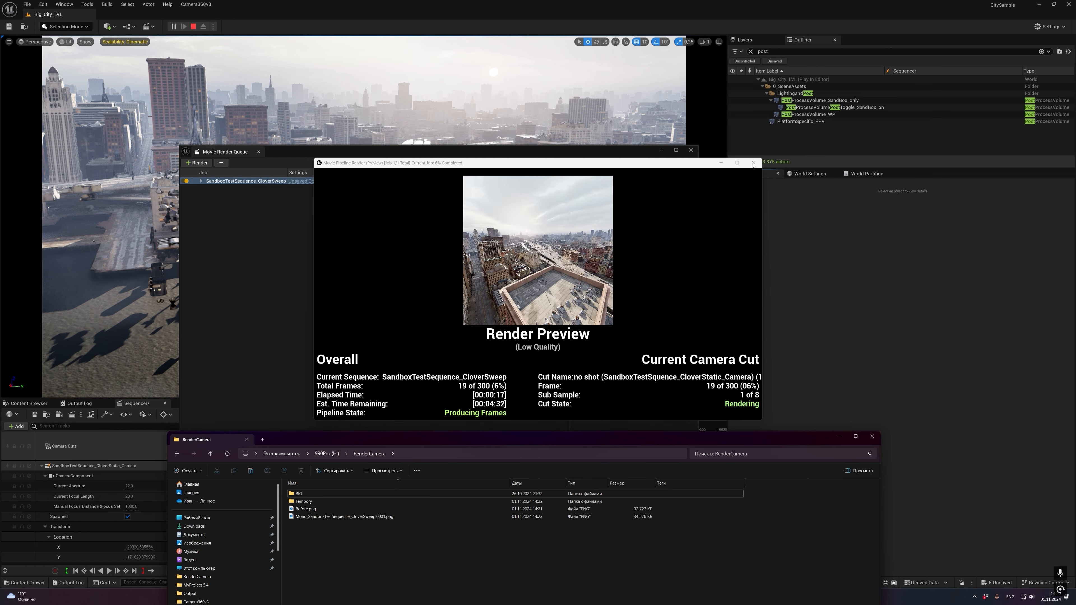
Open the newly rendered 0001 frame and compare it repeatedly with Before.png for exposure and visible seams.
double_click(344, 516)
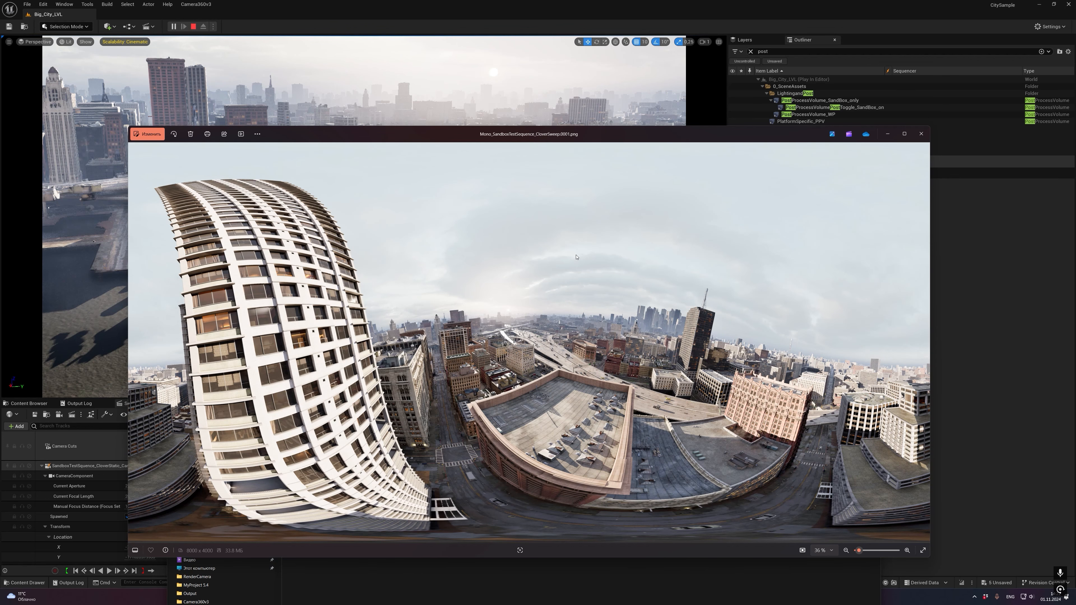
key("Left")
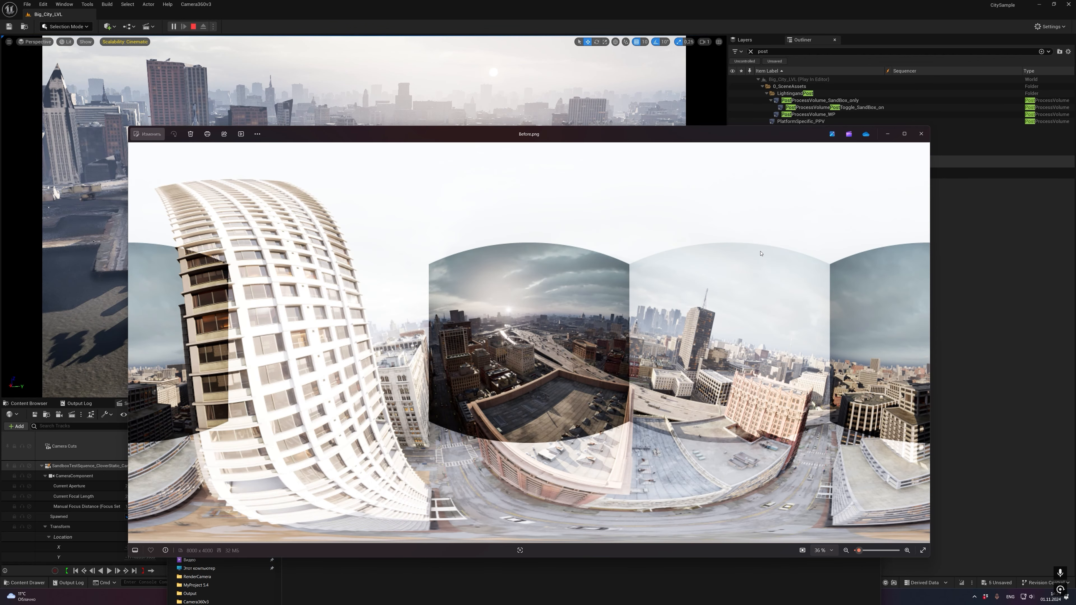
key("Right")
key("Left")
key("Right")
key("Left")
key("Right")
key("Right")
key("Left")
Close the image viewer, stop the comparison render and close the Message Log.
left_click(920, 133)
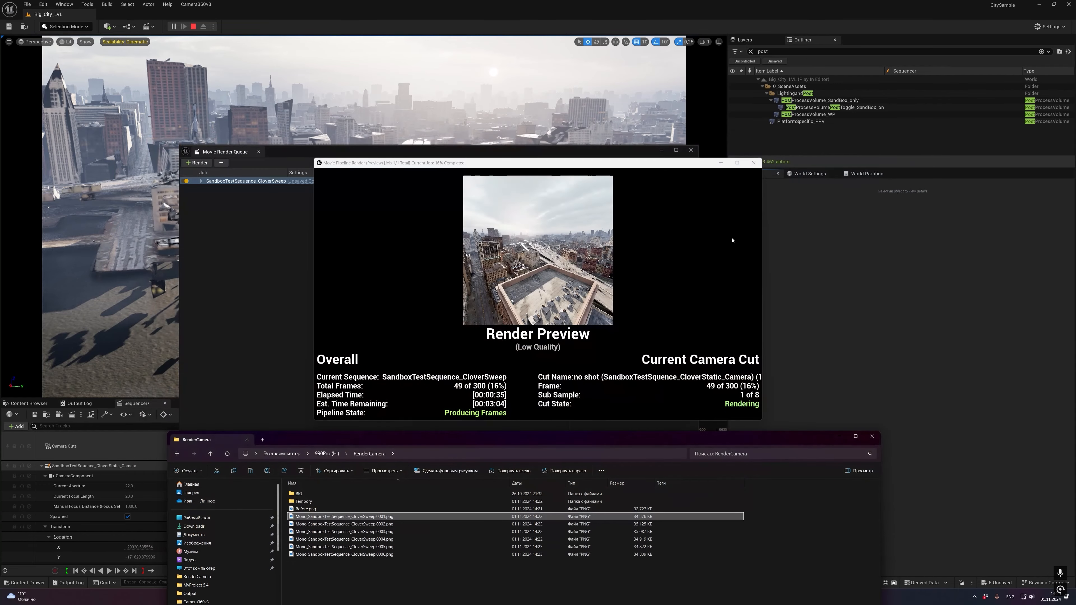
left_click(753, 165)
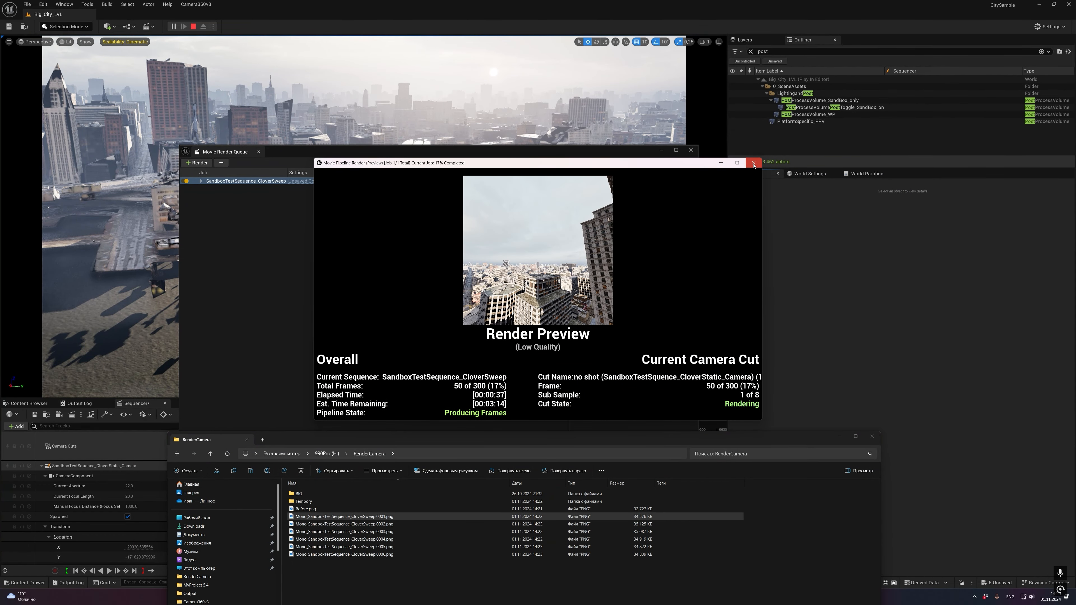
left_click(754, 164)
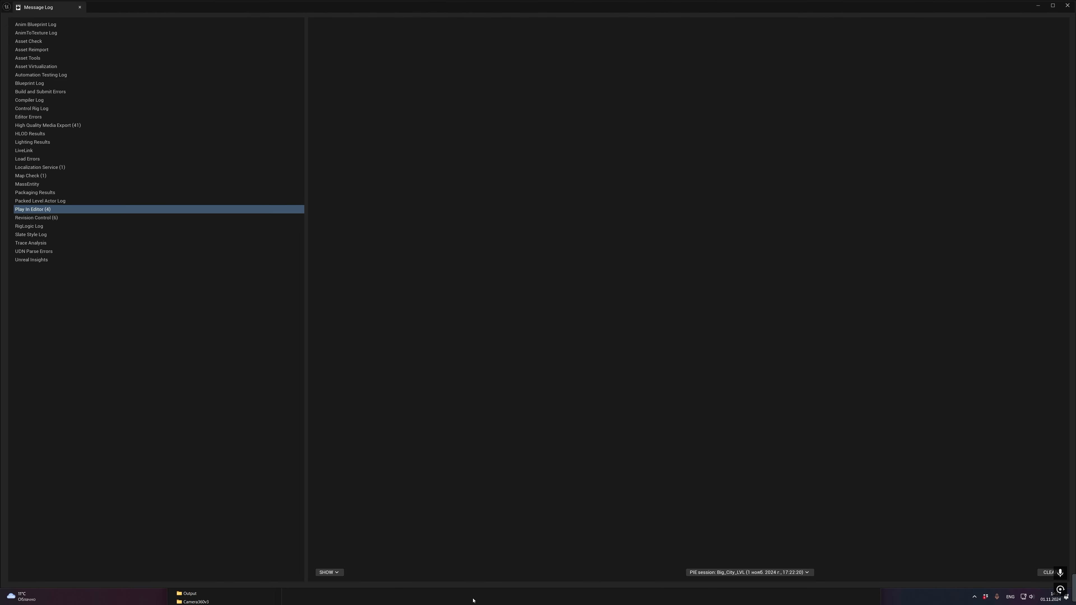
left_click(1067, 5)
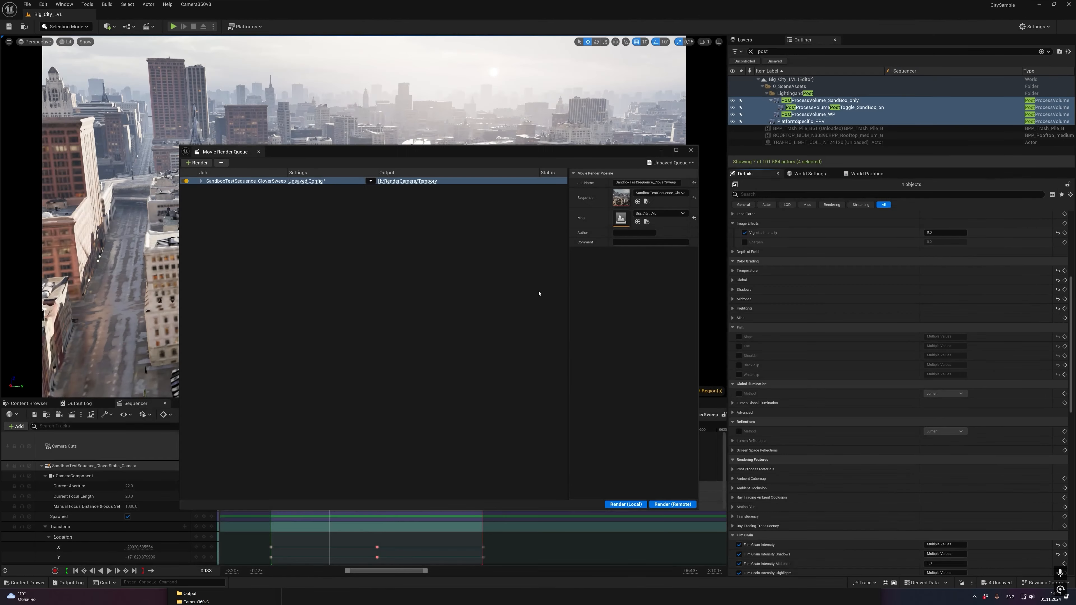
Delete Before.png and all rendered PNG frames from the RenderCamera folder.
left_click(397, 593)
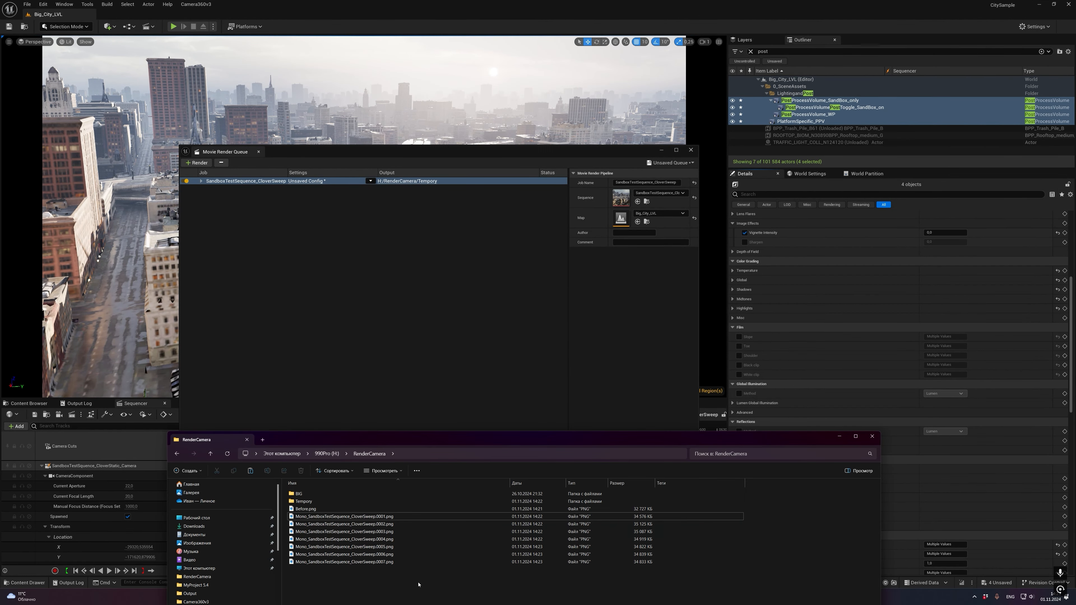
left_click_drag(418, 582, 329, 509)
key("Delete")
In the job's Camera360v3 pass settings, set Projection Type to Full Dome and Output X to 4000, and accept the changes.
left_click(306, 181)
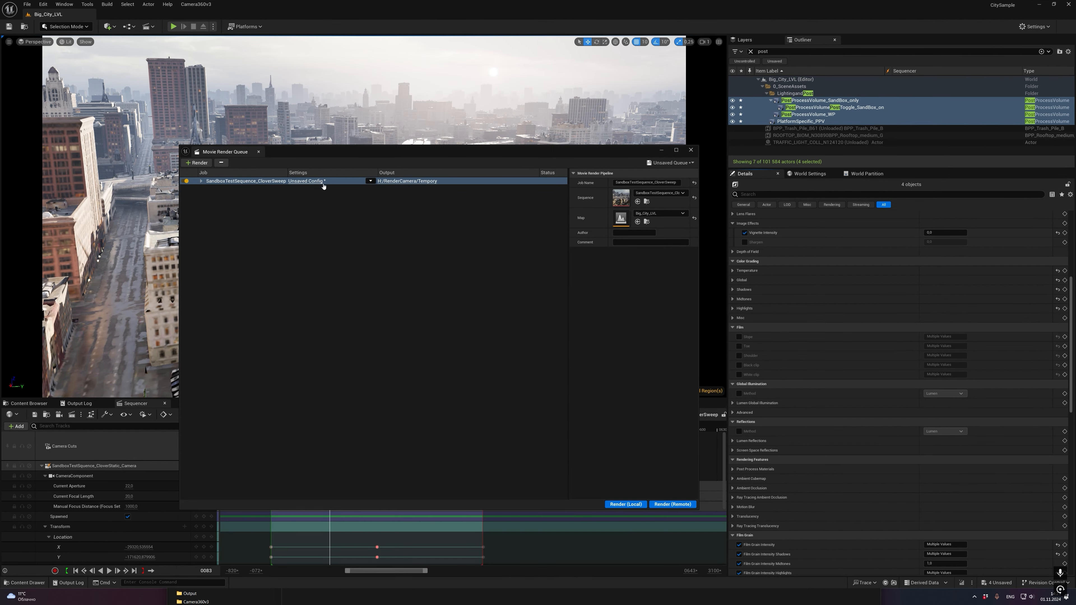
left_click(464, 240)
left_click(595, 220)
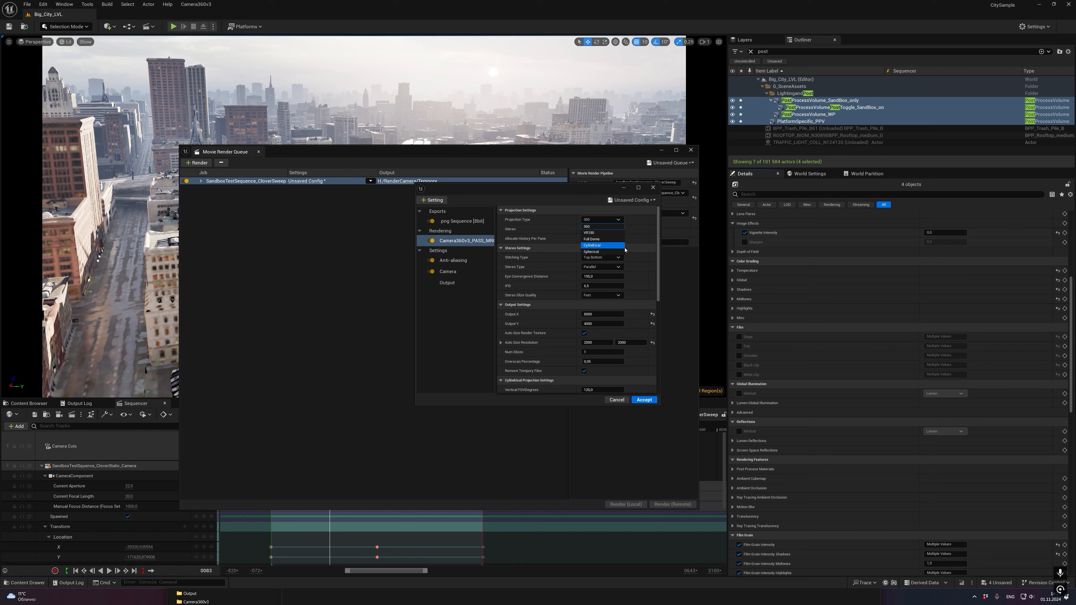
left_click(600, 239)
left_click(609, 315)
type("40")
key("Return")
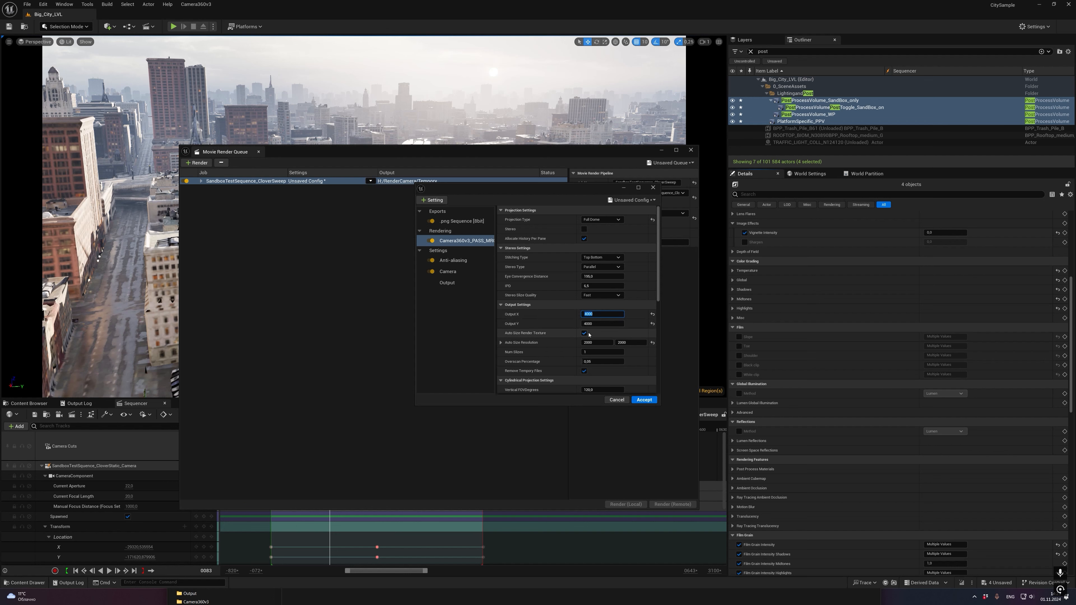
left_click(643, 399)
Render the queue locally and inspect the first Full Dome frame up close in the image viewer.
left_click(621, 504)
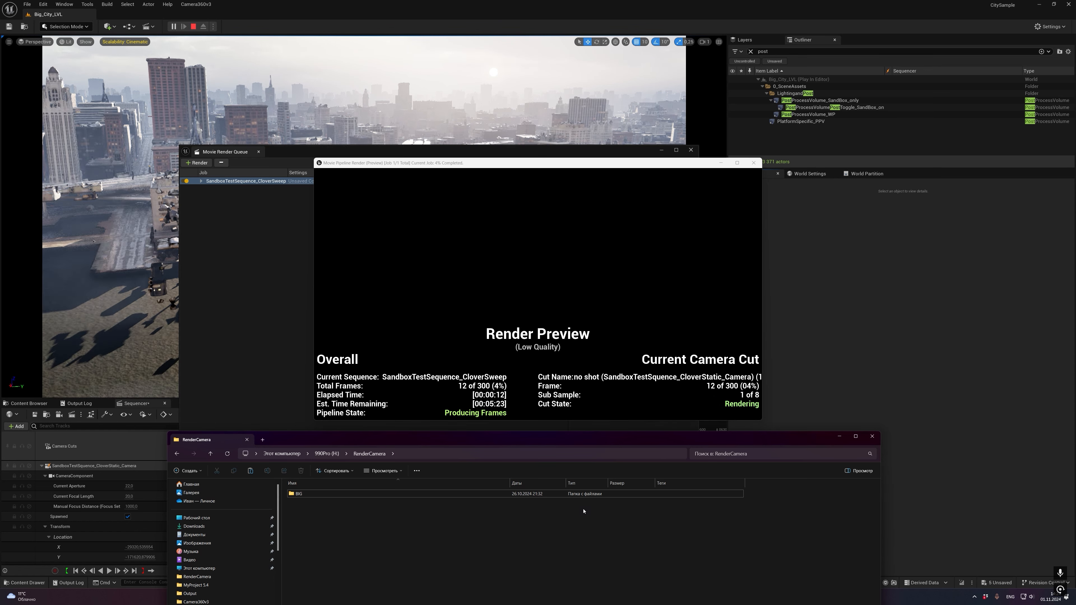
double_click(363, 509)
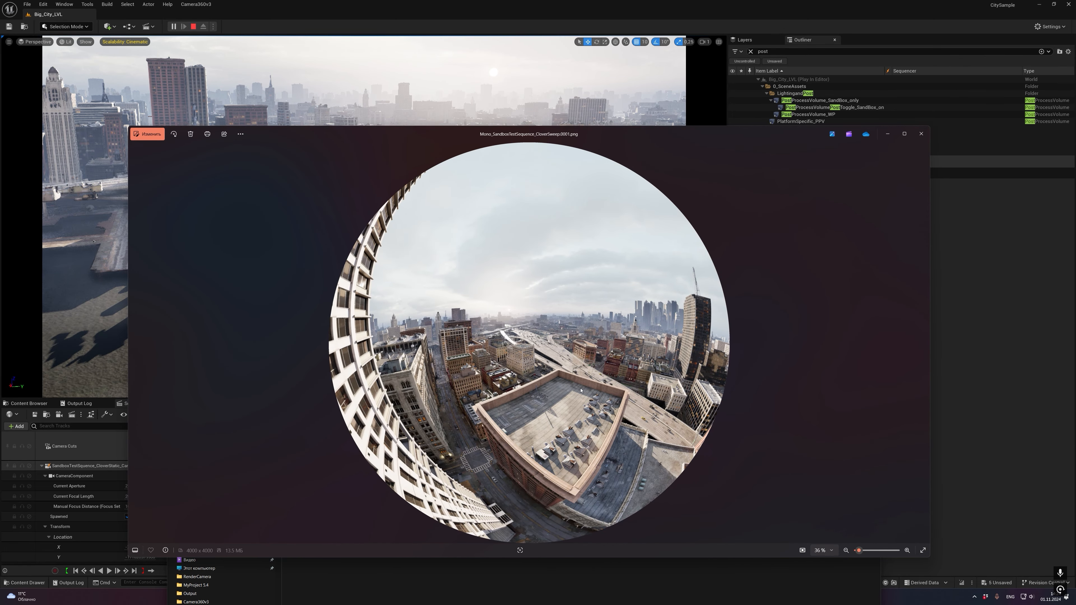
scroll(579, 385, "up", 5)
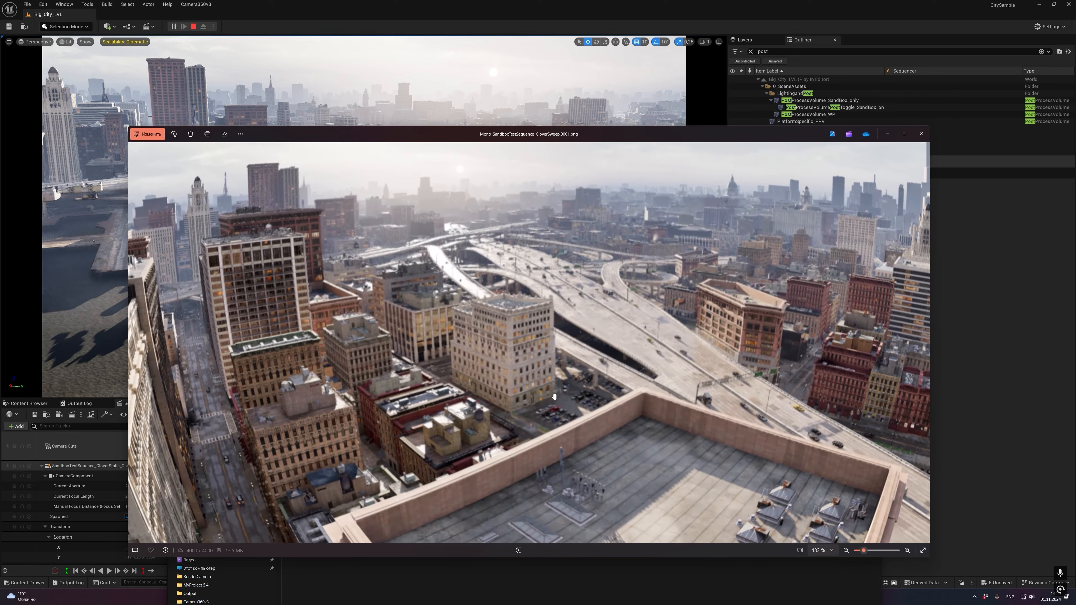
scroll(630, 329, "down", 2)
scroll(629, 330, "down", 3)
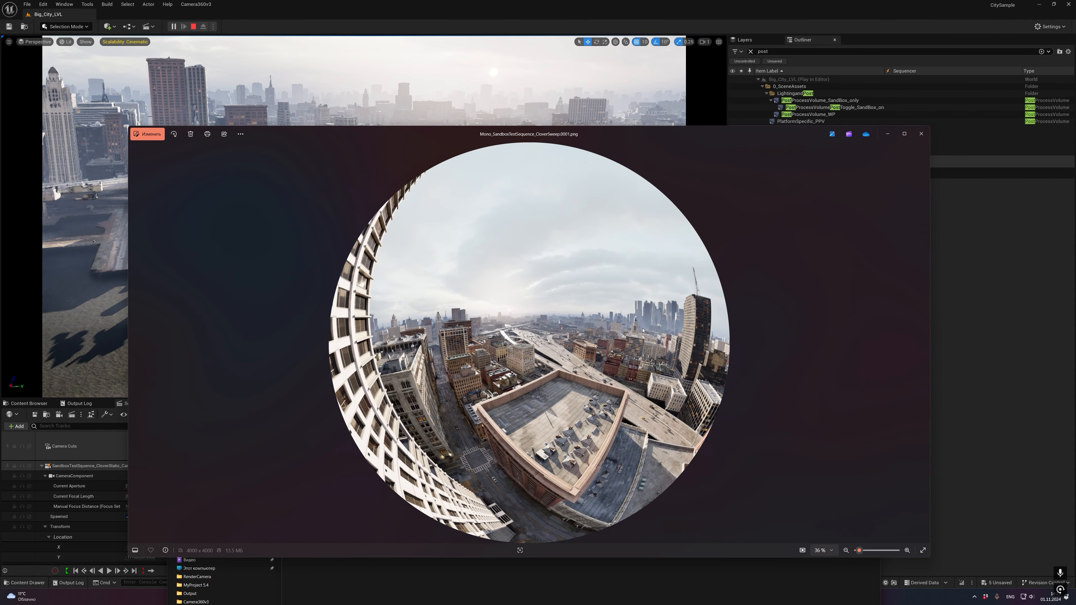
left_click(921, 134)
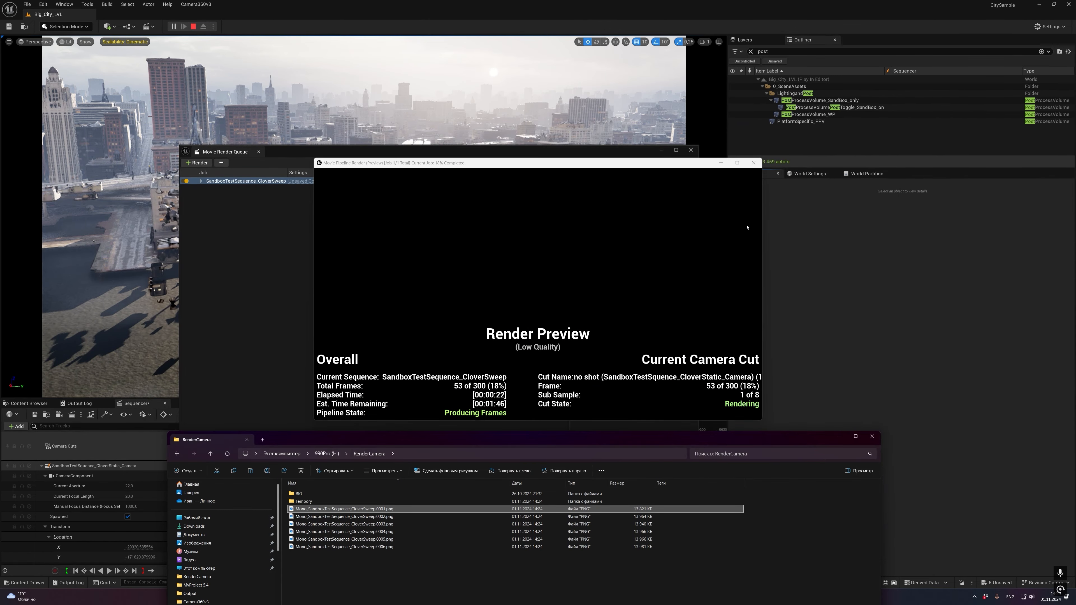
Flip back and forth through the rendered Full Dome frames in the image viewer to compare them, and close the viewer.
double_click(344, 508)
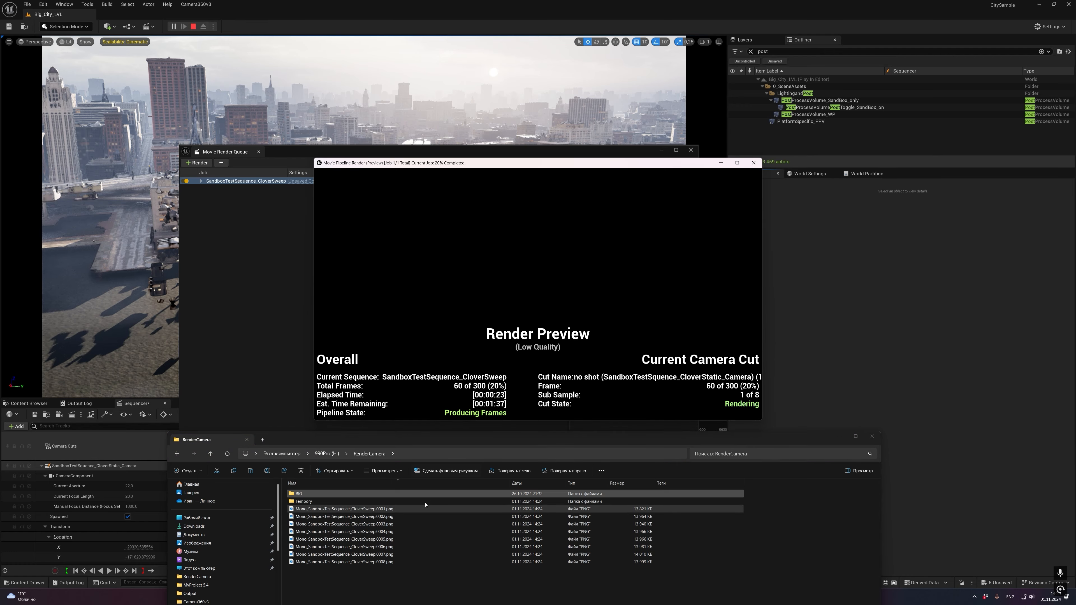
key("Right")
key("Right")
key("Right")
key("Right")
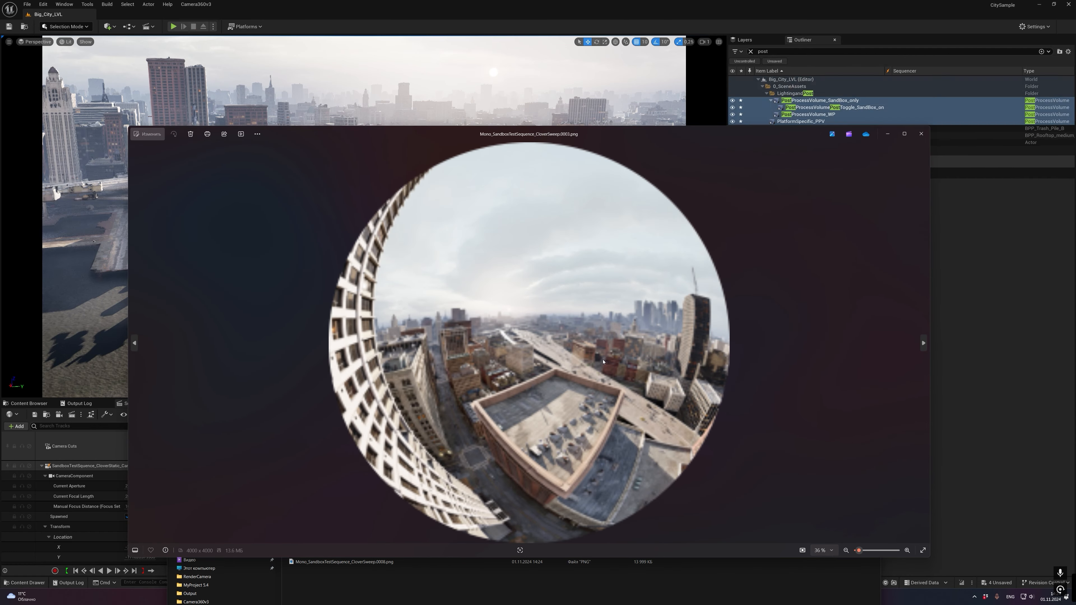
key("Left")
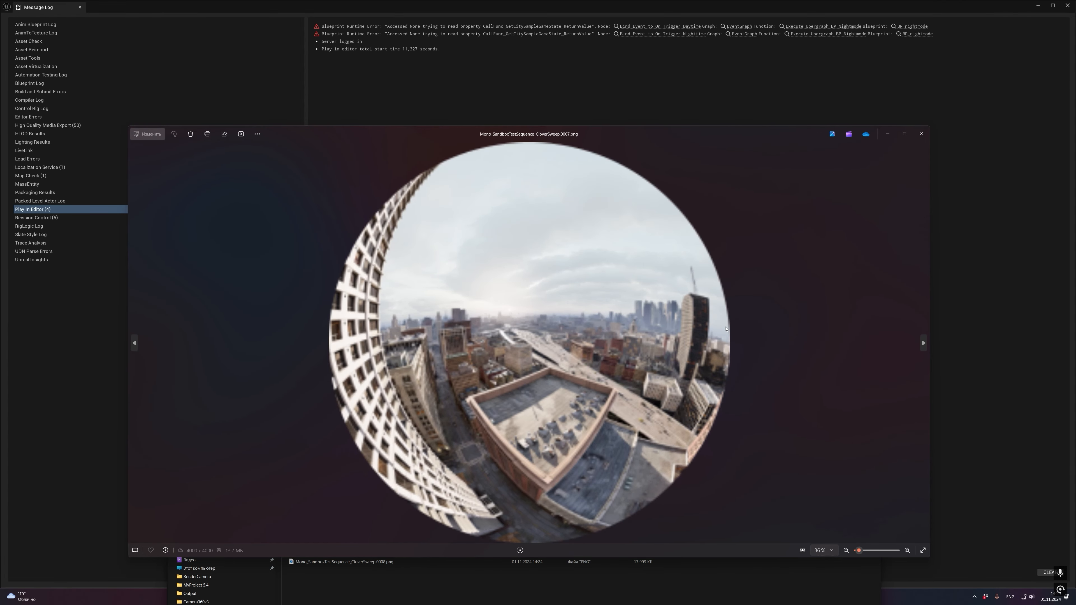
key("Right")
key("Right")
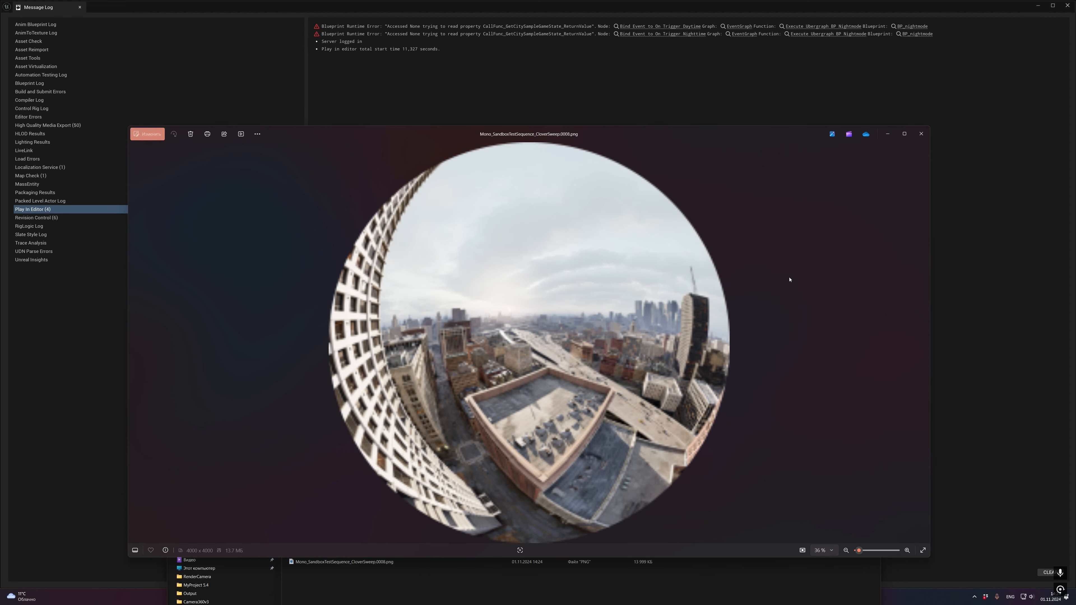
key("Right")
key("Right")
key("Right")
key("Right")
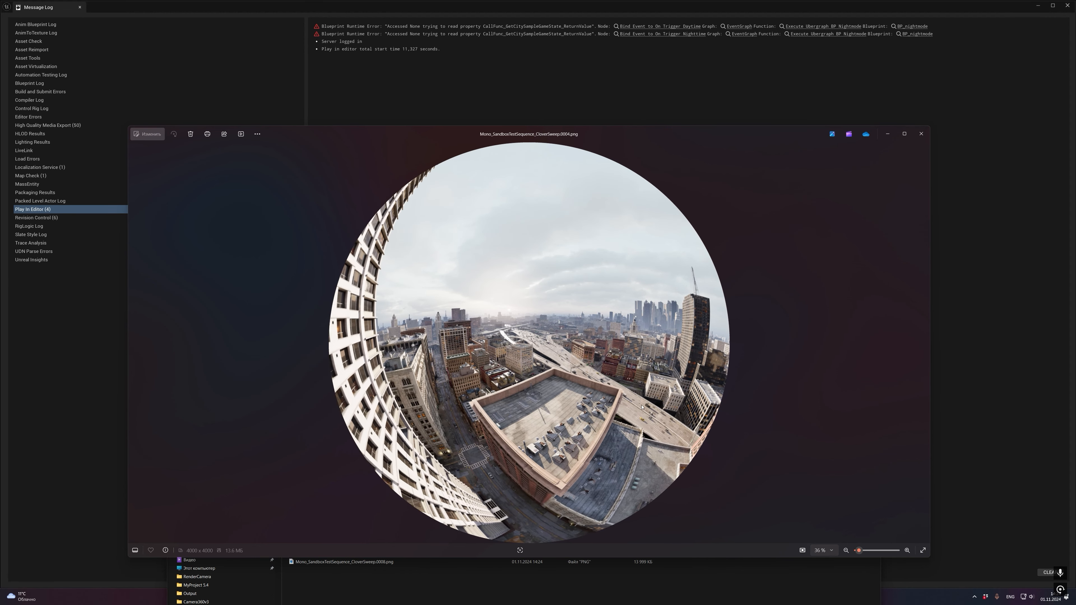
key("Right")
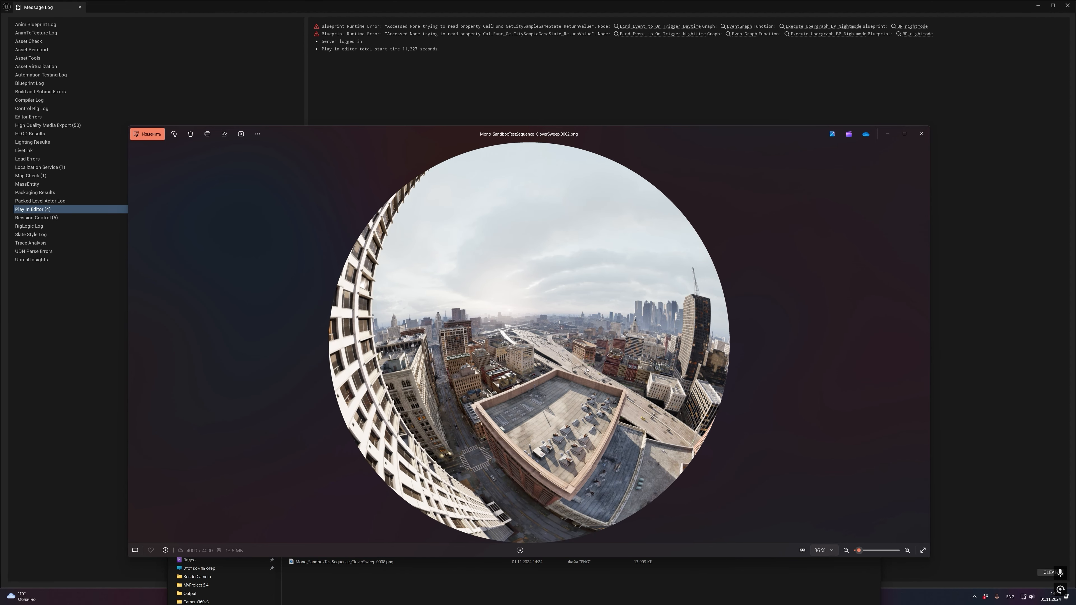
key("Left")
key("Left")
key("Left")
key("Left")
key("Left")
key("Left")
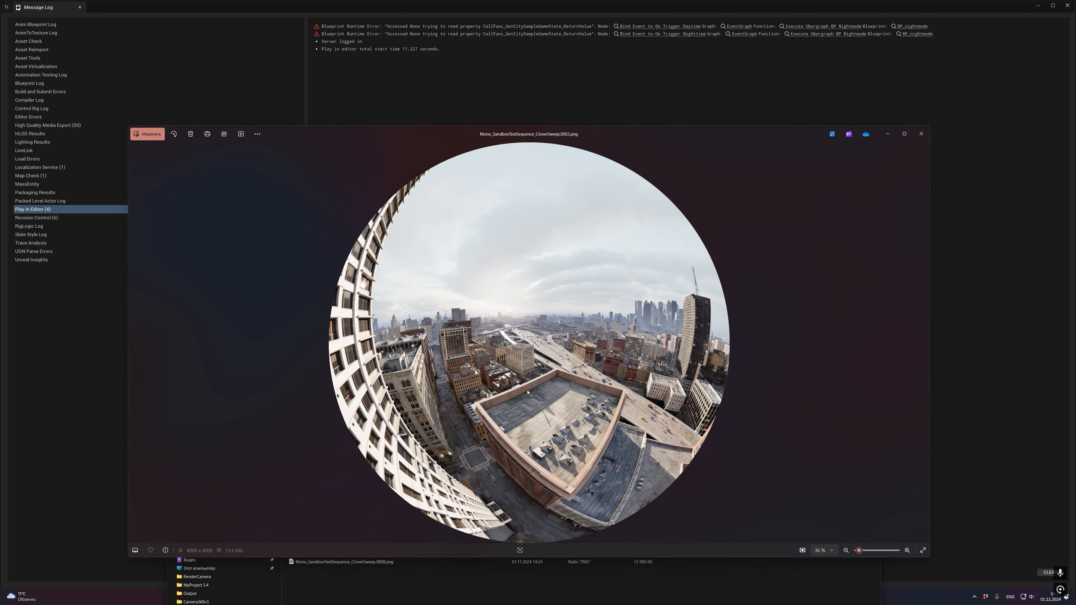
key("Right")
key("Right")
key("Right")
key("Right")
key("Right")
key("Right")
key("Left")
key("Left")
key("Left")
key("Left")
key("Left")
key("Left")
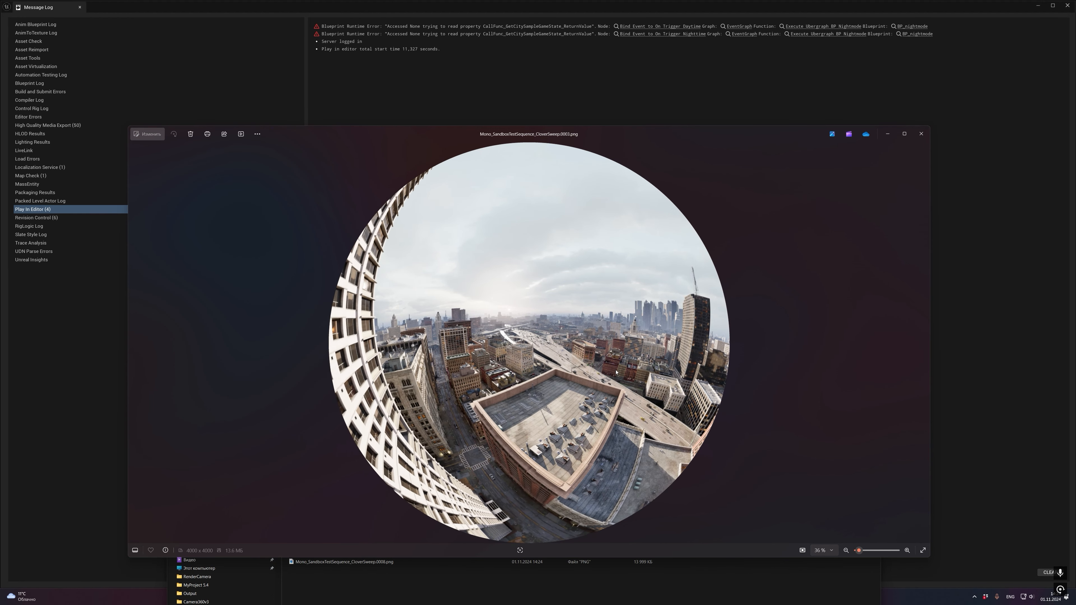
key("Right")
key("Right")
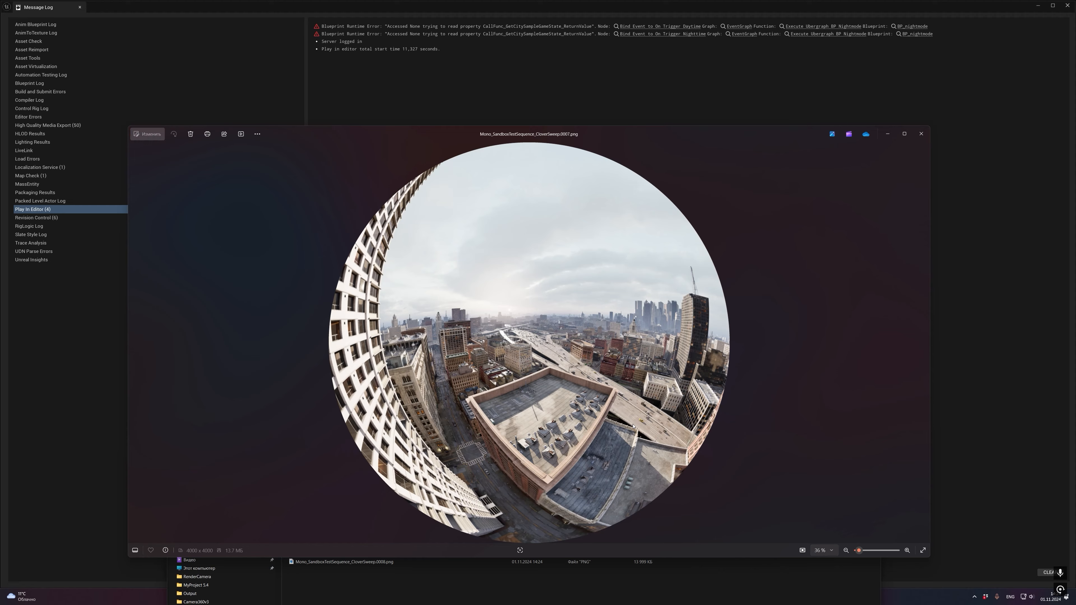
key("Right")
key("Right")
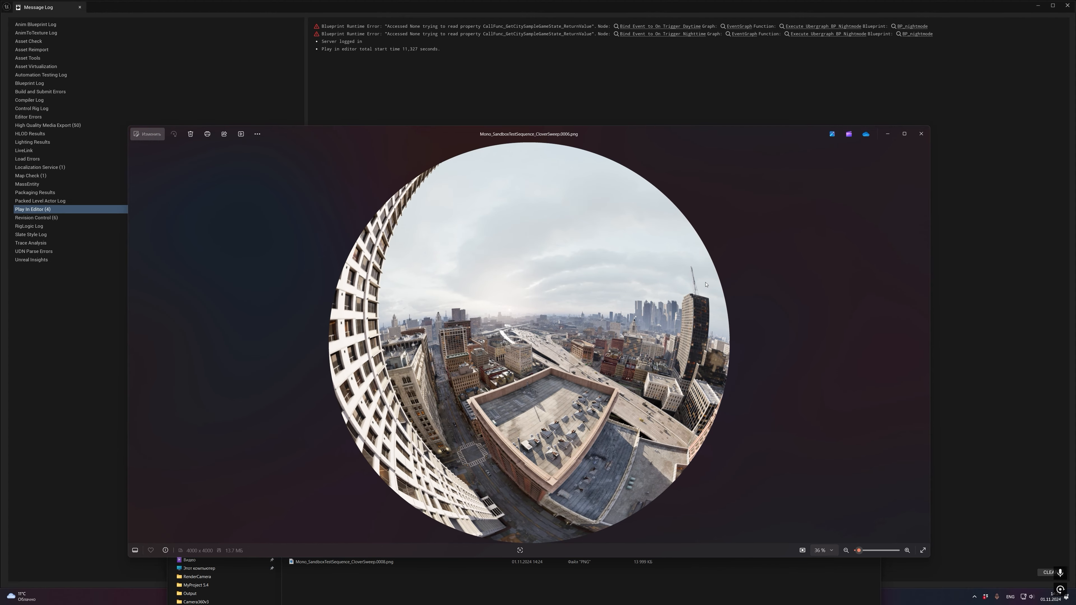
left_click(921, 133)
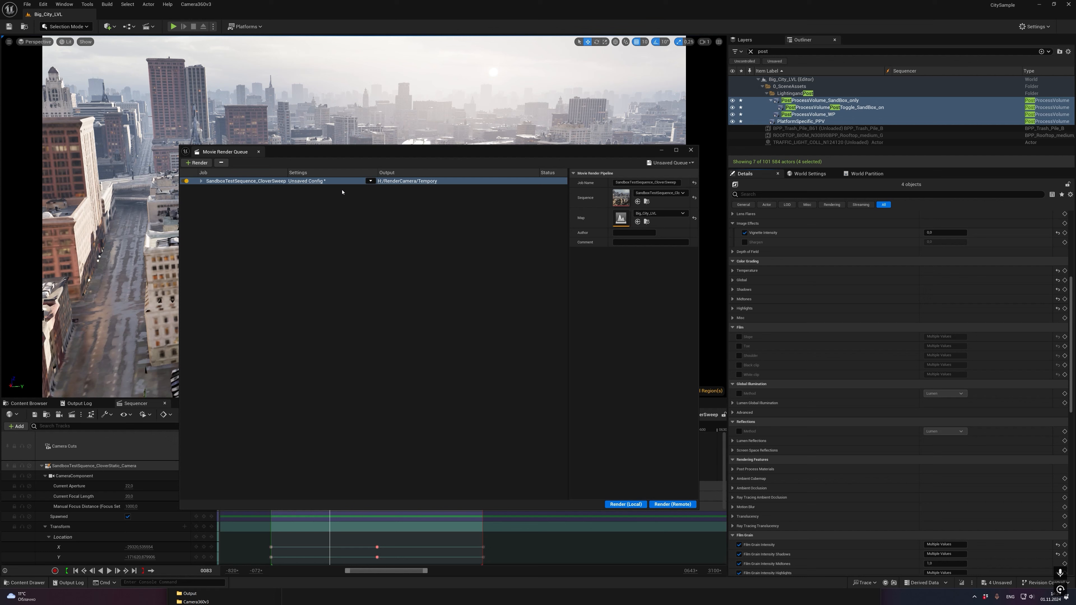
In the job's Camera360v3 pass settings, set the Full Dome FOV to 360 and accept the changes.
left_click(307, 181)
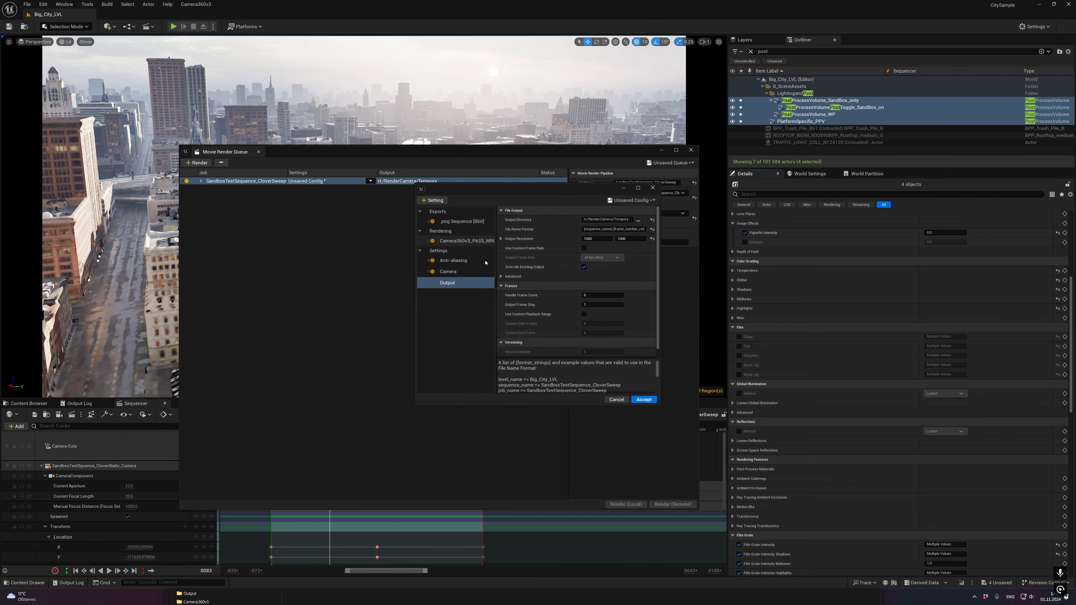
left_click(466, 240)
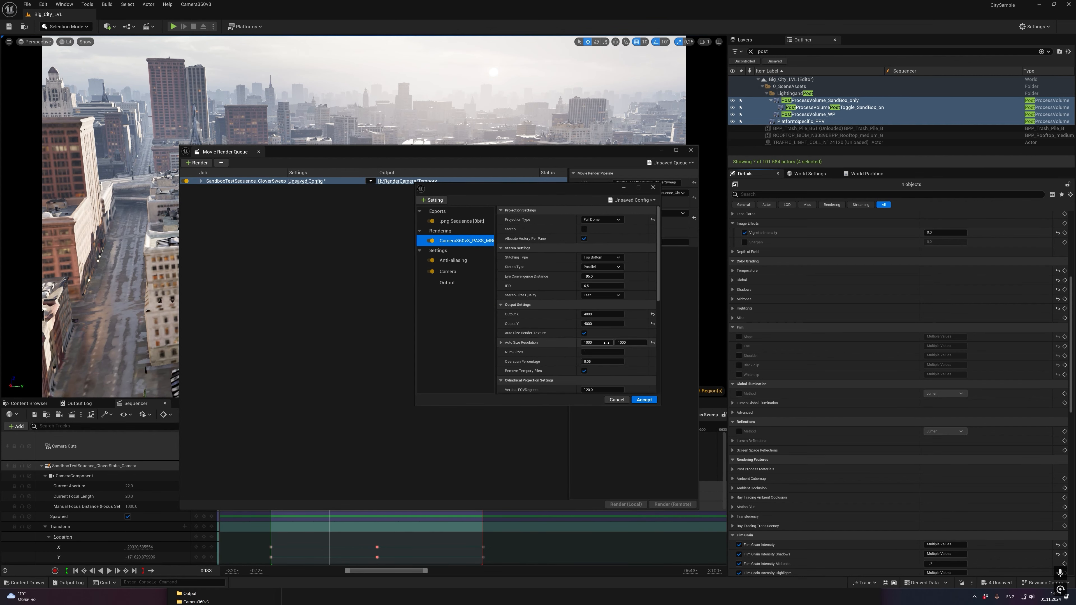
scroll(563, 352, "down", 3)
left_click(592, 350)
type("360")
key("Return")
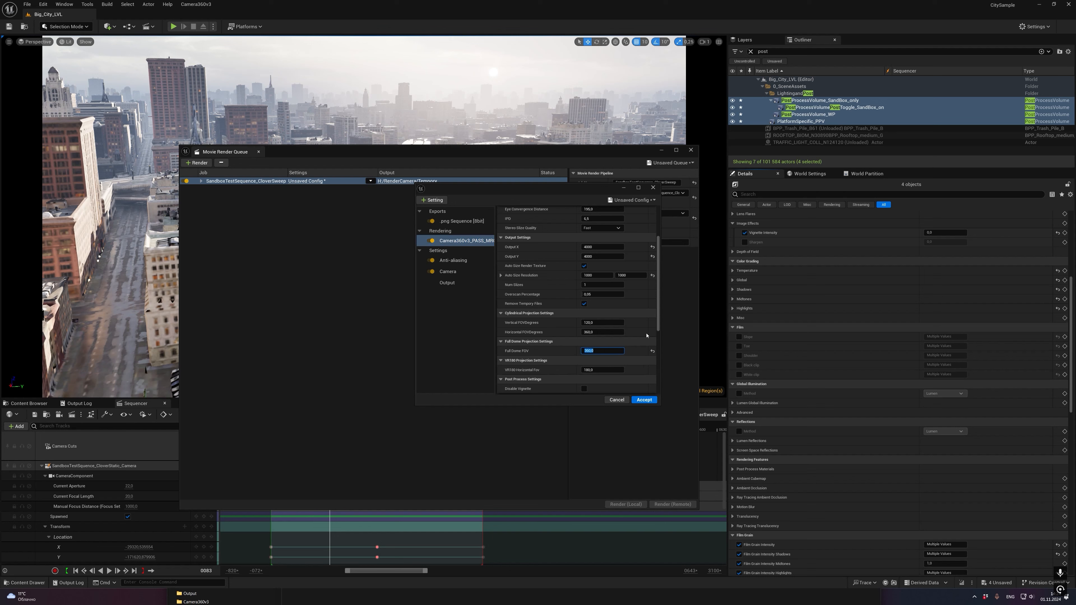
left_click(643, 400)
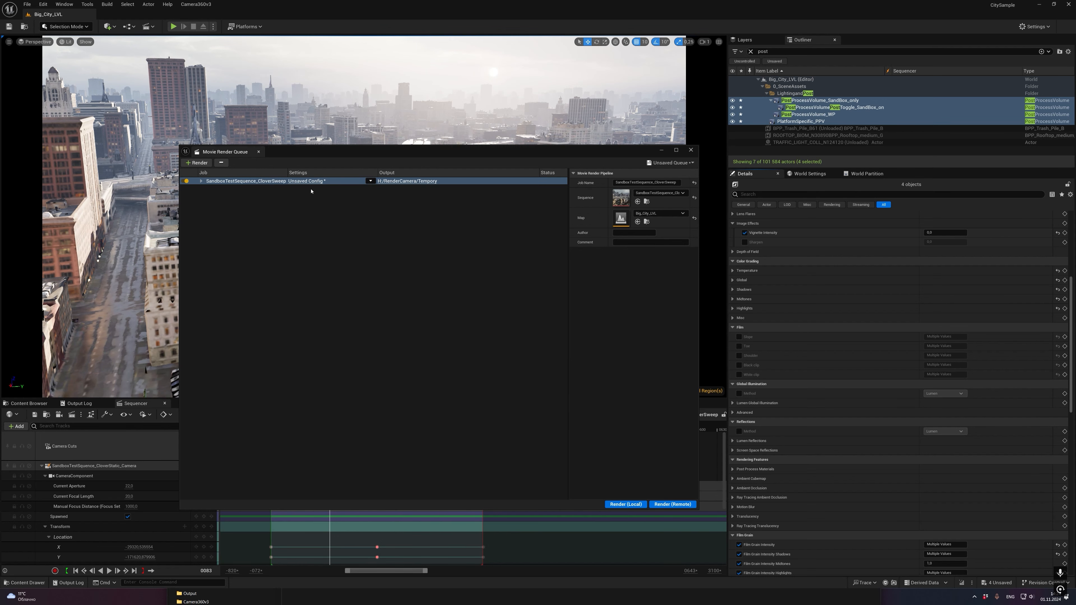
Reopen the Camera360v3 pass settings to review the Cylindrical, Full Dome and VR180 projection sections, and accept the dialog.
left_click(306, 181)
left_click(448, 242)
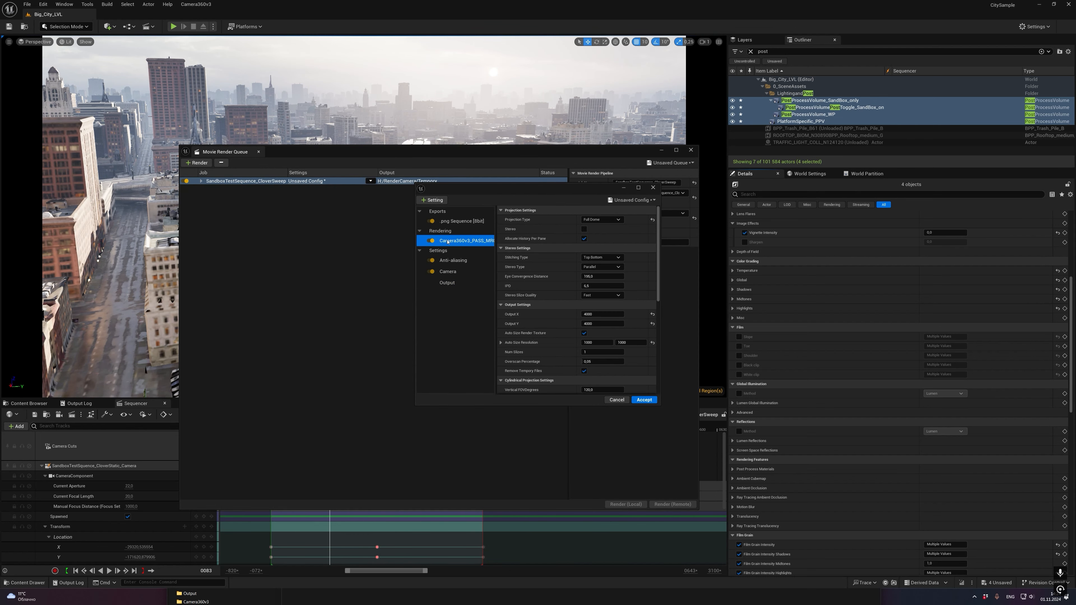
scroll(512, 328, "down", 4)
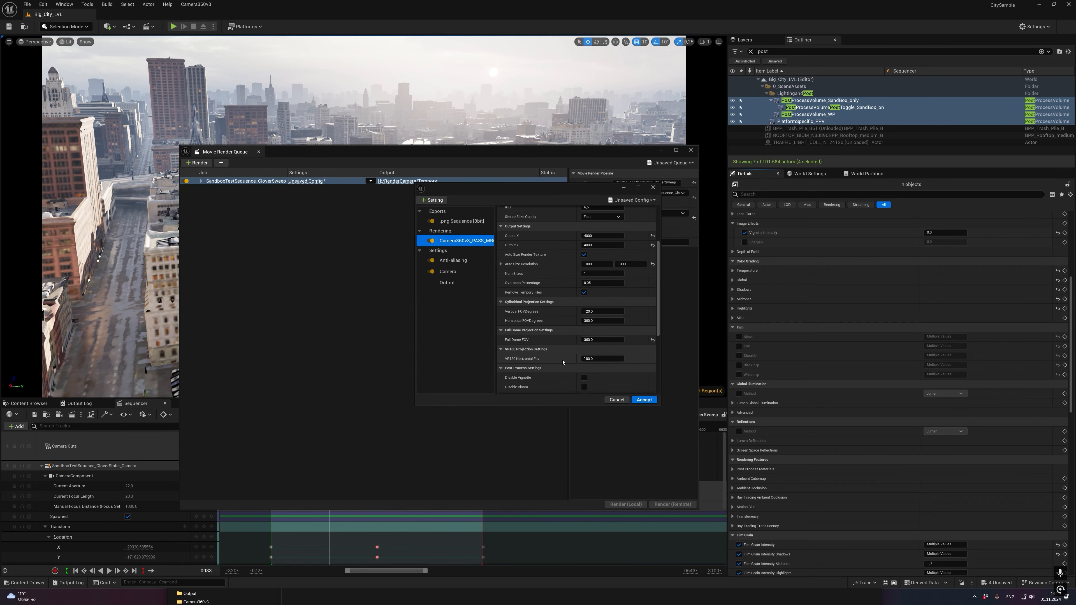
left_click(544, 320)
left_click(525, 328)
left_click(516, 291)
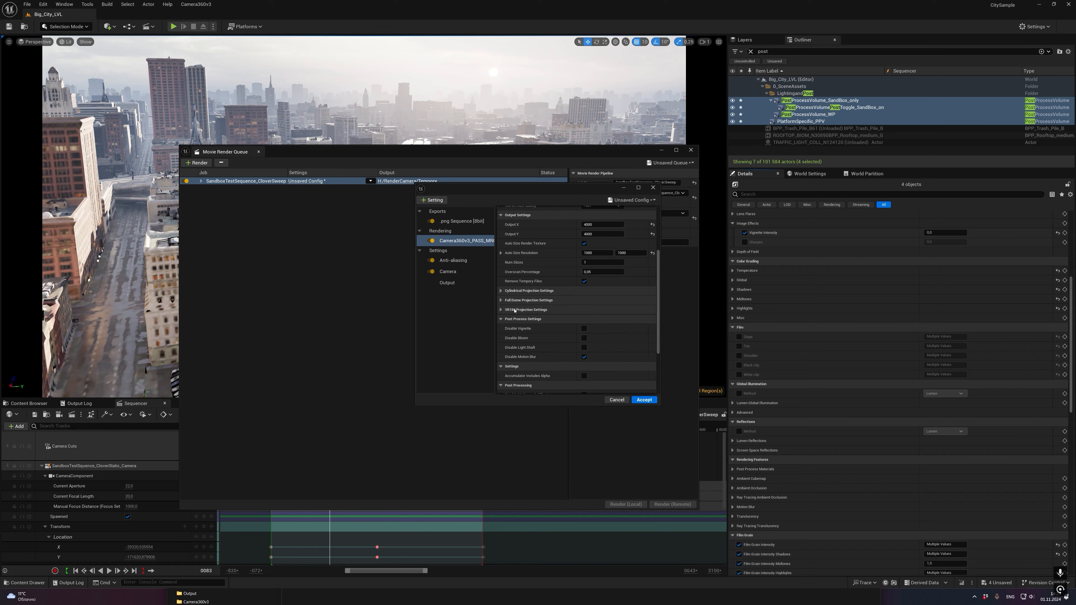
left_click(529, 302)
left_click(644, 400)
Start a local render of the queue and delete all old PNG frames except the first from the RenderCamera folder.
left_click(627, 505)
left_click(540, 598)
left_click_drag(411, 572, 382, 516)
key("Delete")
Rename the remaining old Full Dome frame in the RenderCamera folder to Before.
left_click(378, 512)
key("F2")
type("Before")
key("Return")
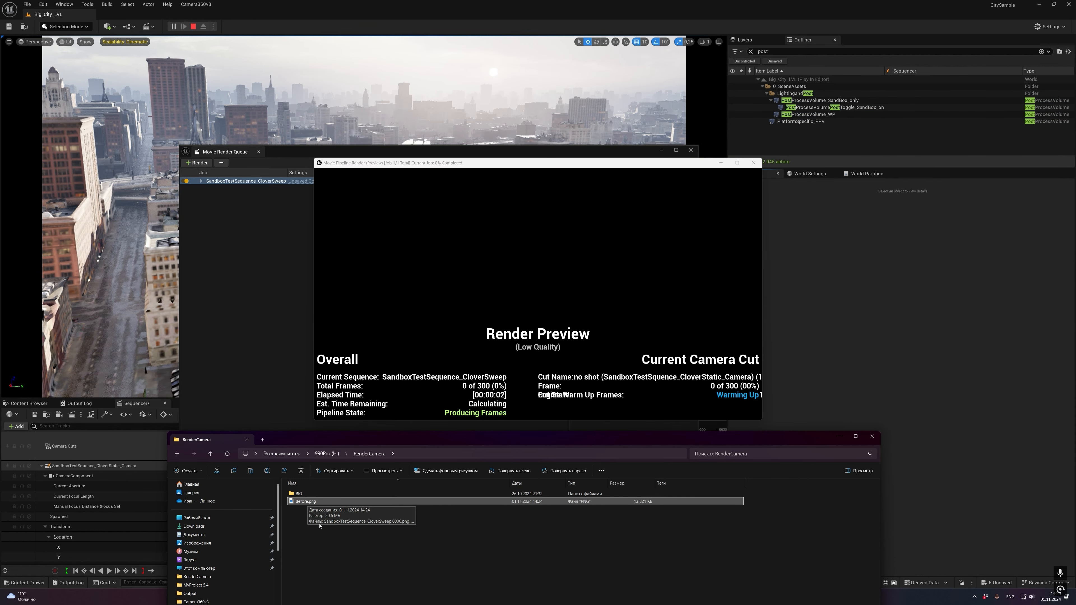
left_click(325, 530)
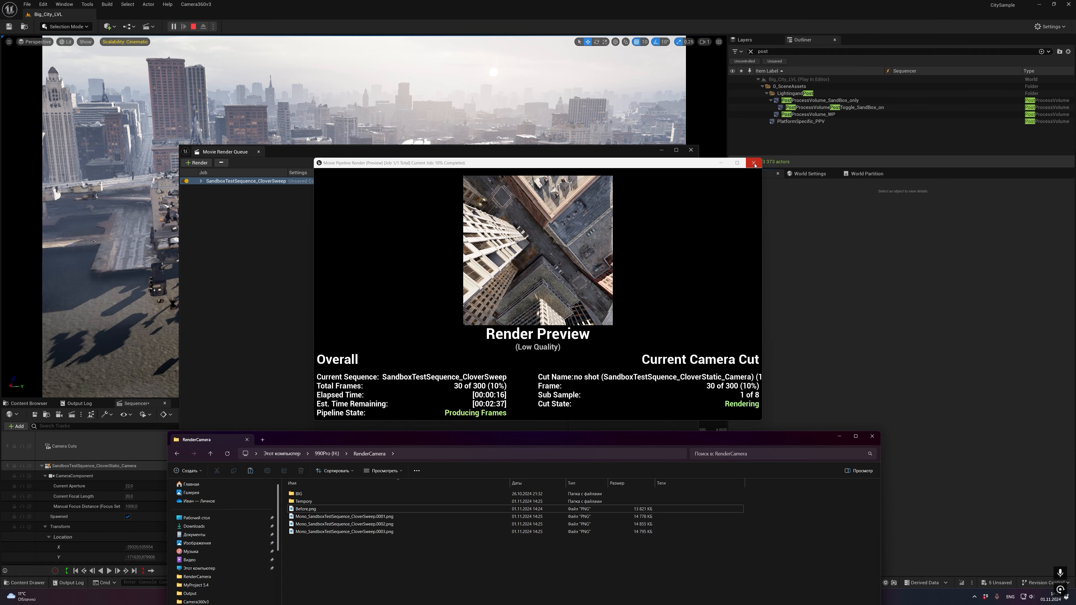
Open the first 360-degree Full Dome frame, flip back and forth through the rendered images to compare them, and close the viewer.
double_click(405, 514)
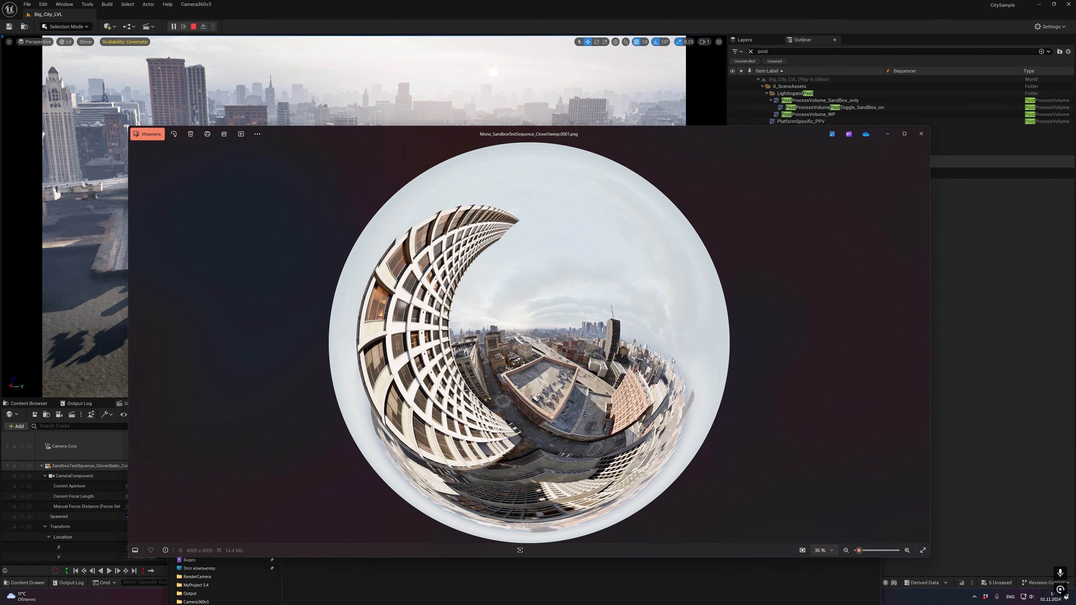
key("Right")
key("Right")
key("Right")
key("Left")
key("Left")
key("Left")
key("Right")
key("Right")
key("Right")
key("Left")
key("Left")
key("Left")
key("Right")
key("Right")
key("Right")
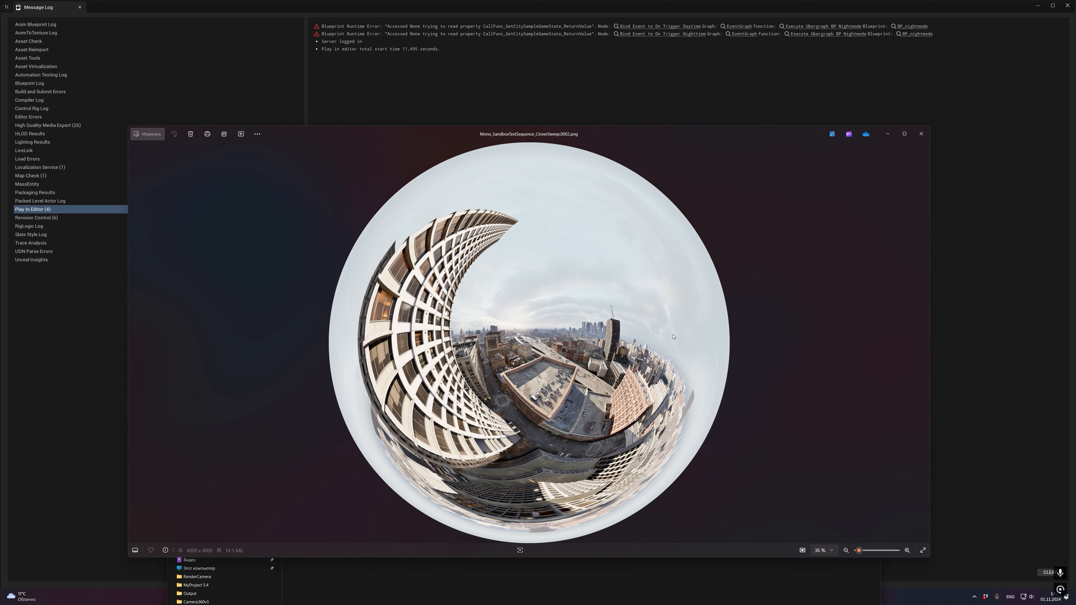
key("Left")
key("Left")
key("Left")
key("Right")
key("Right")
key("Right")
key("Right")
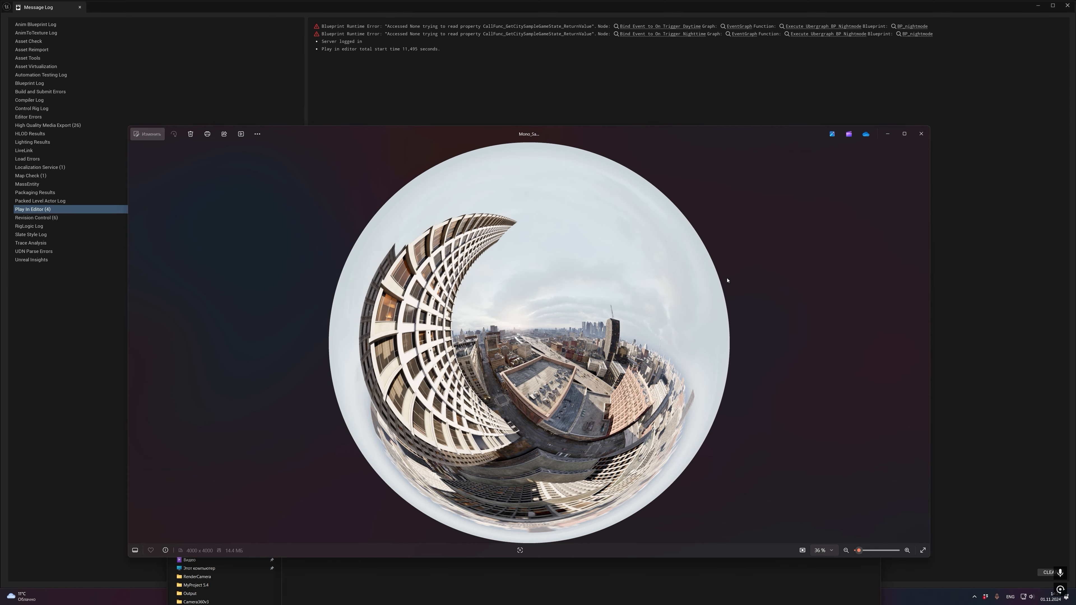
key("Left")
key("Left")
left_click(921, 134)
Delete Before.png and the new Full Dome frames from the RenderCamera folder, and close the Message Log.
left_click_drag(393, 546, 358, 506)
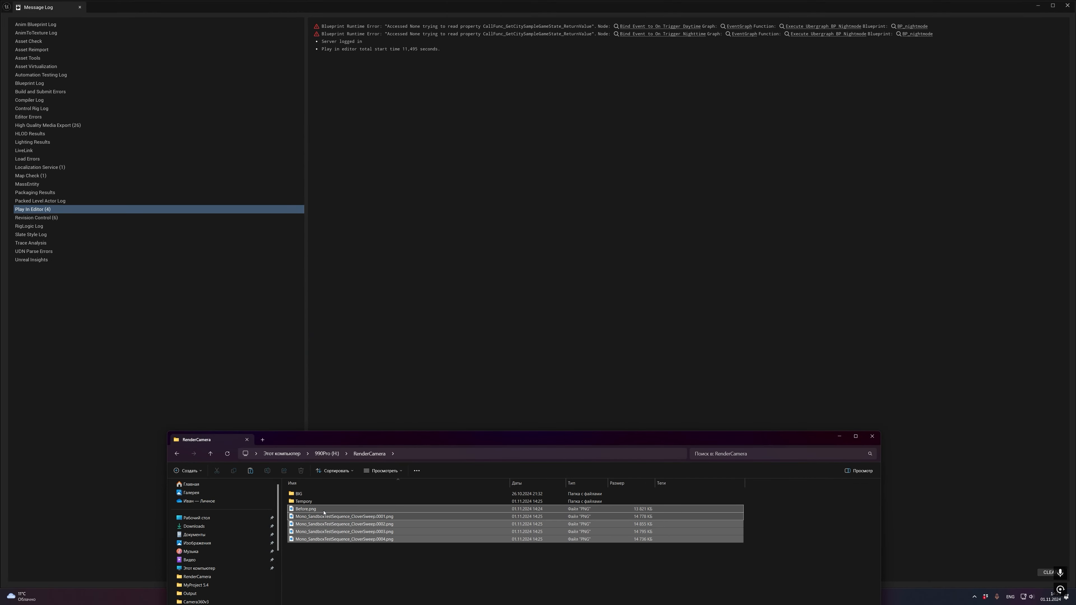
key("Delete")
left_click(1040, 29)
left_click(1066, 6)
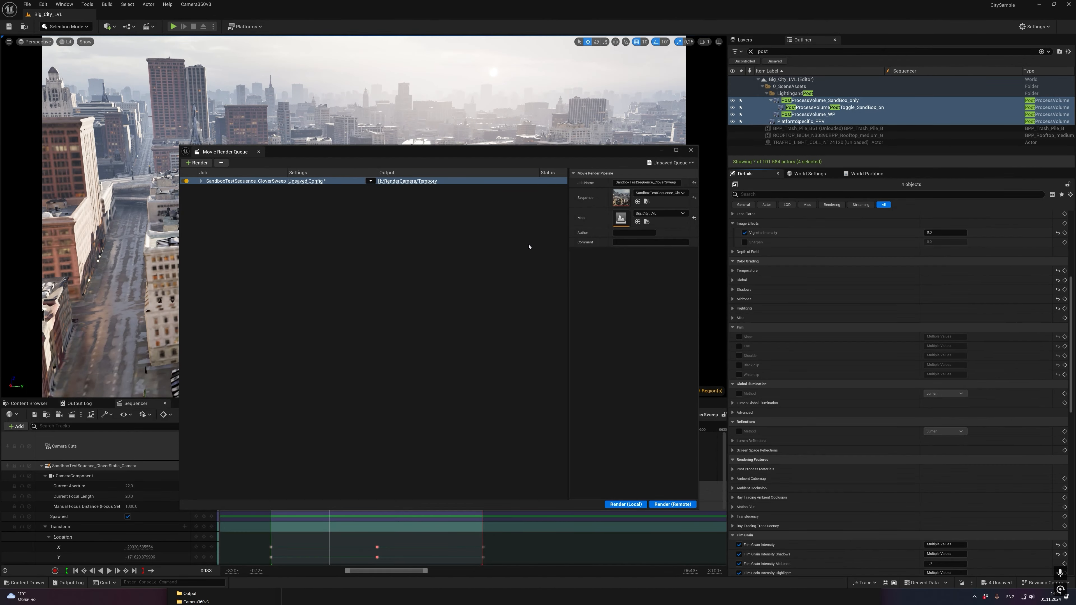
Set the Projection Type to VR180 in the job's Camera360v3 pass settings and accept the changes.
left_click(307, 181)
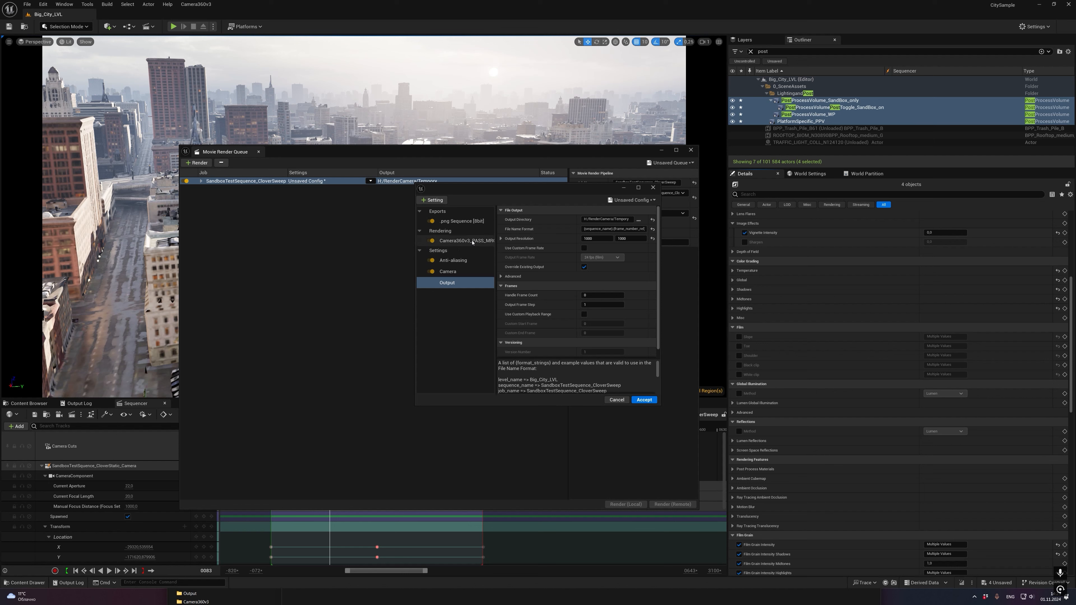
left_click(466, 241)
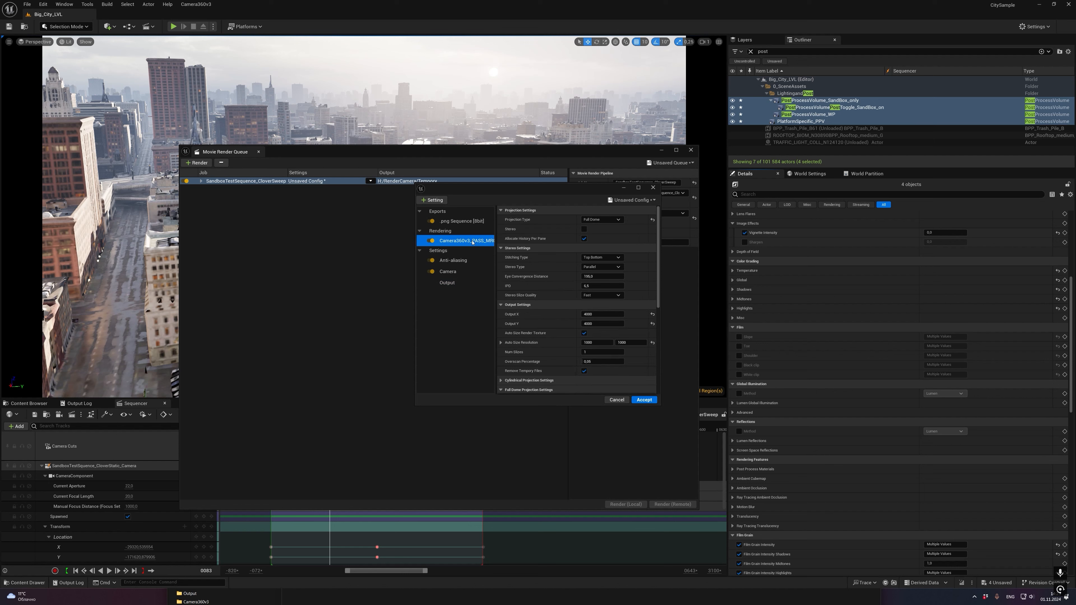
left_click(606, 222)
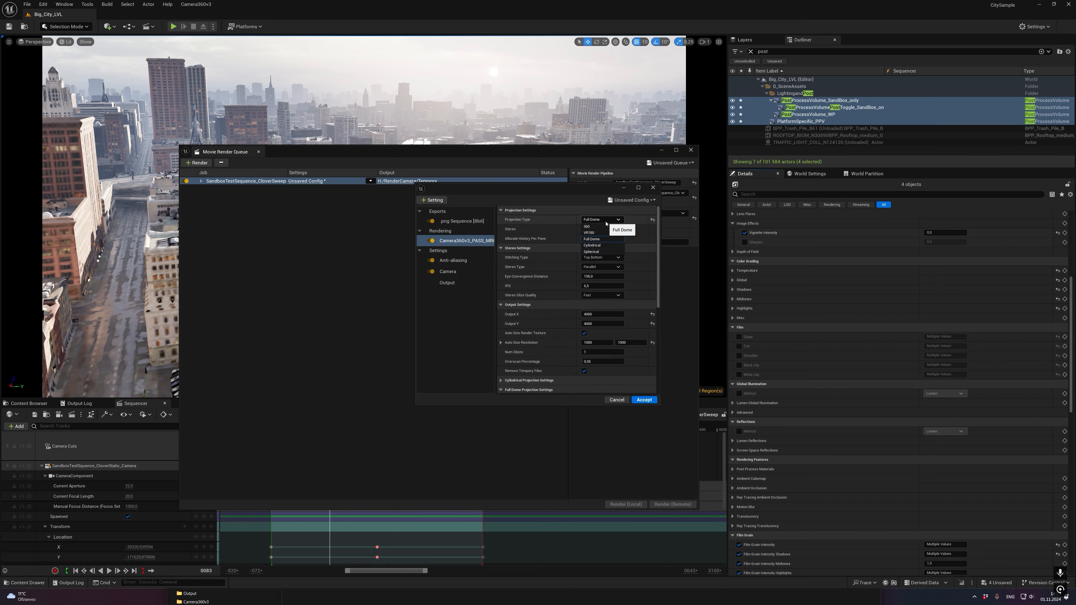
left_click(596, 233)
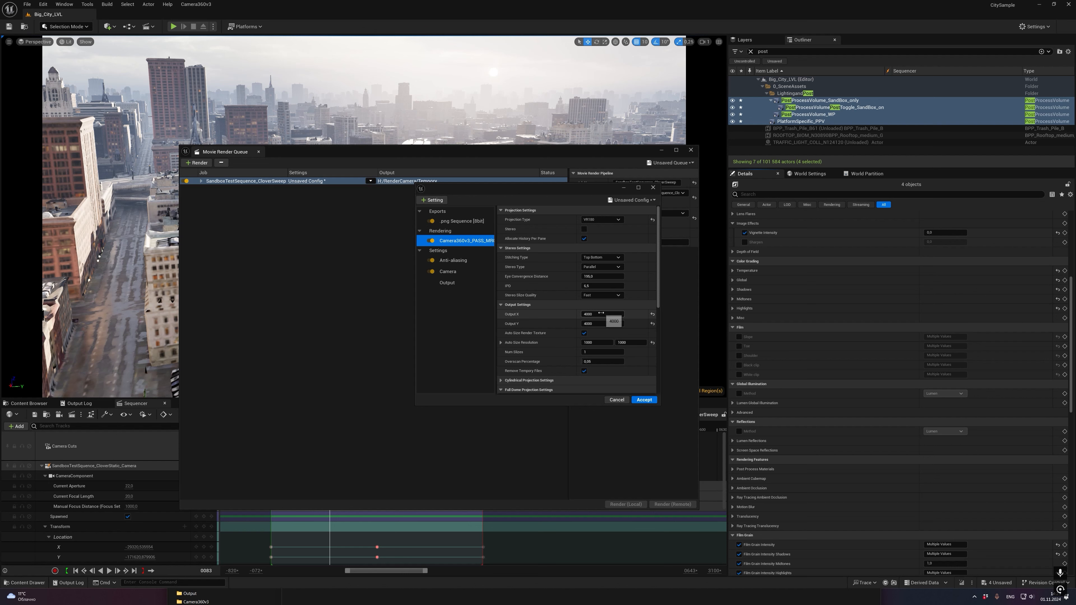
left_click(644, 400)
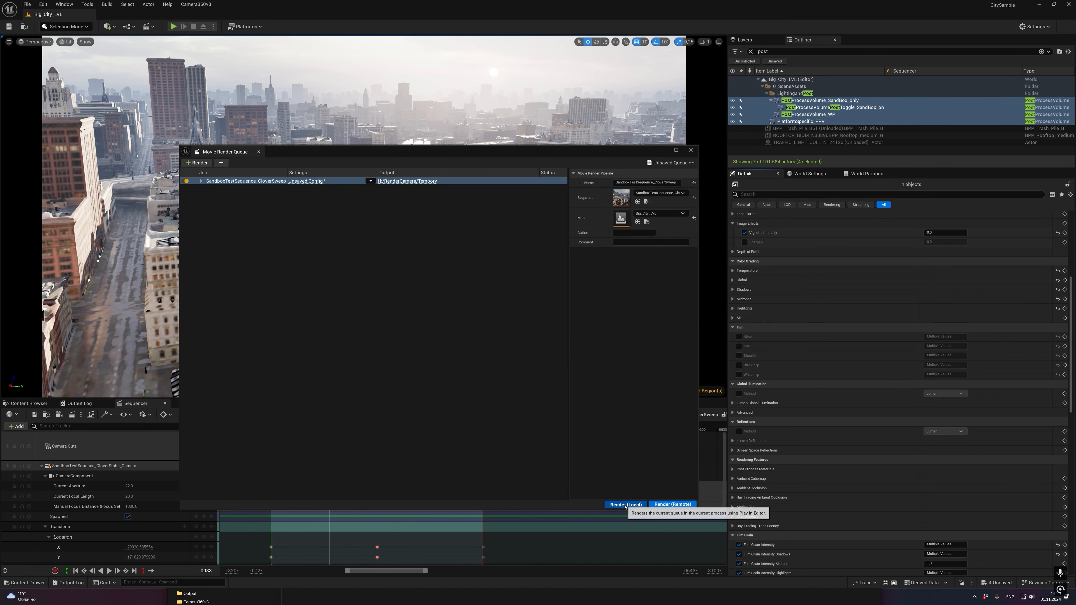
Render the queue locally and view the VR180 output in the image viewer, starting from the first frame in the RenderCamera folder.
left_click(632, 504)
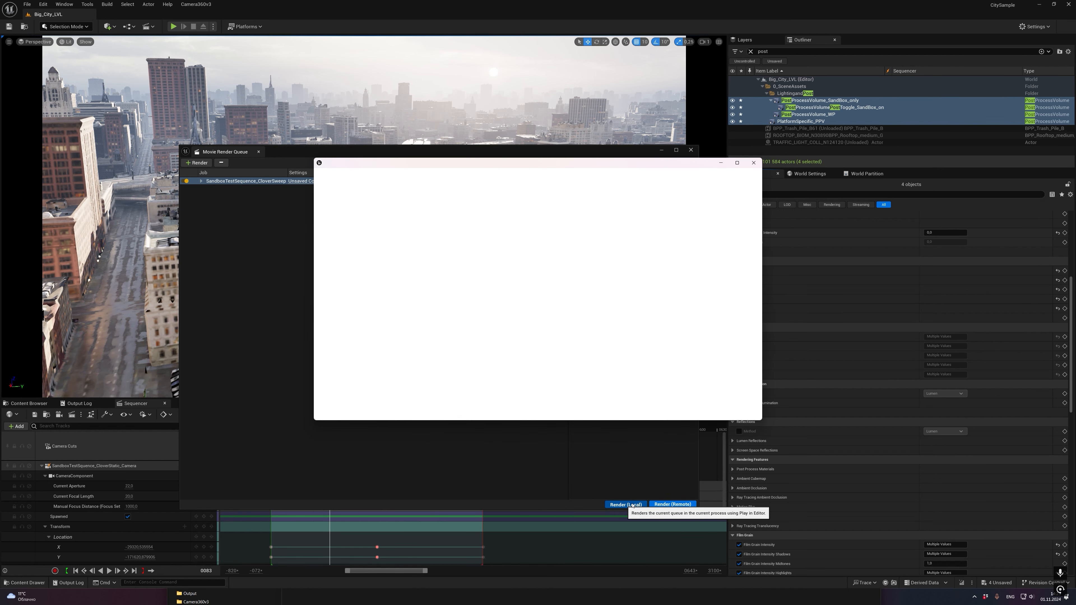
left_click(477, 600)
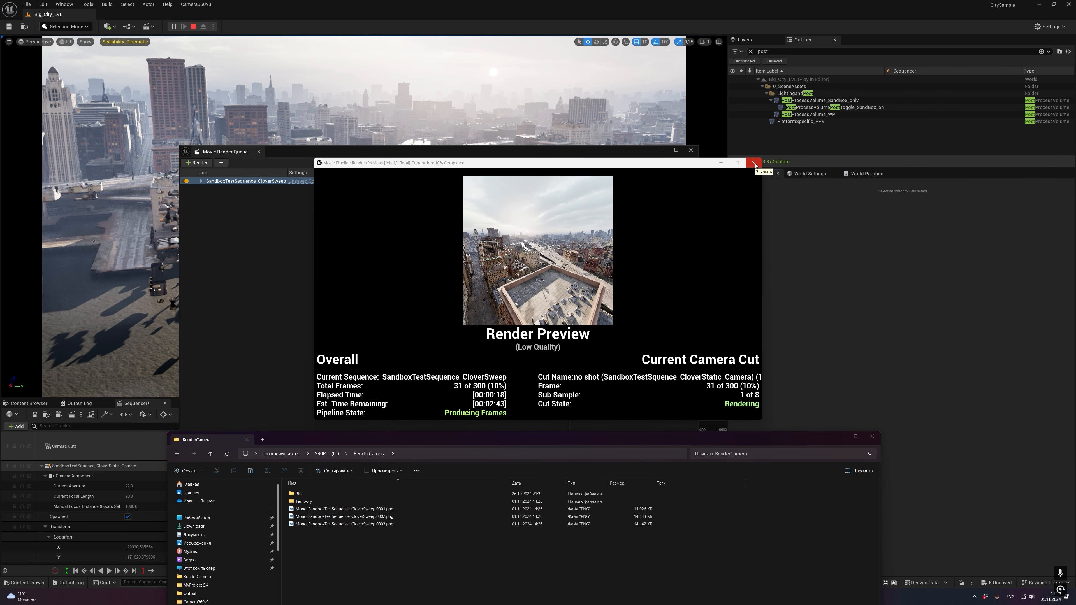
double_click(379, 515)
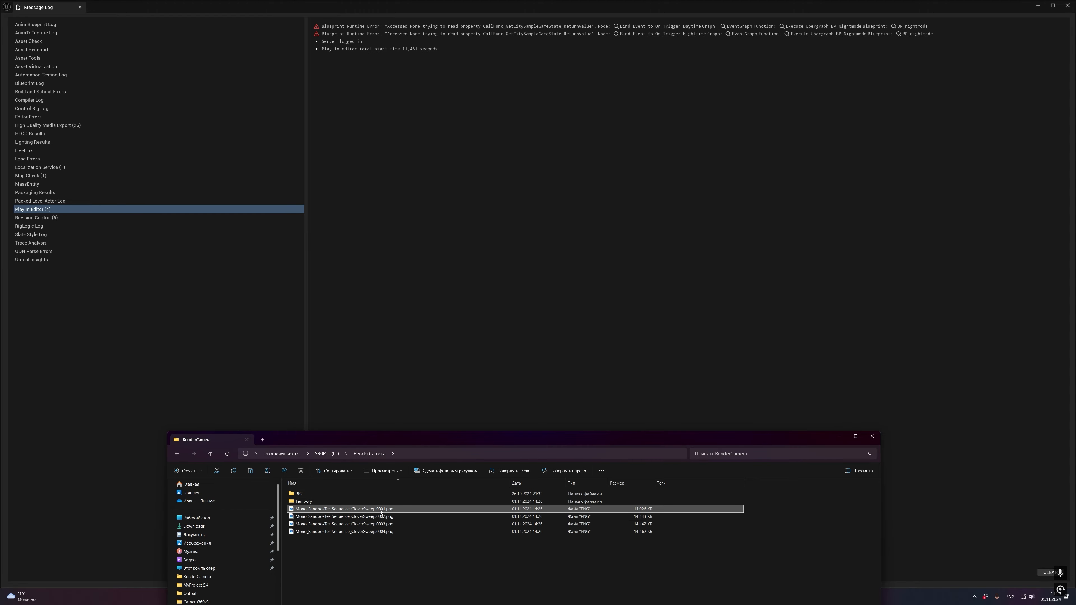
double_click(383, 508)
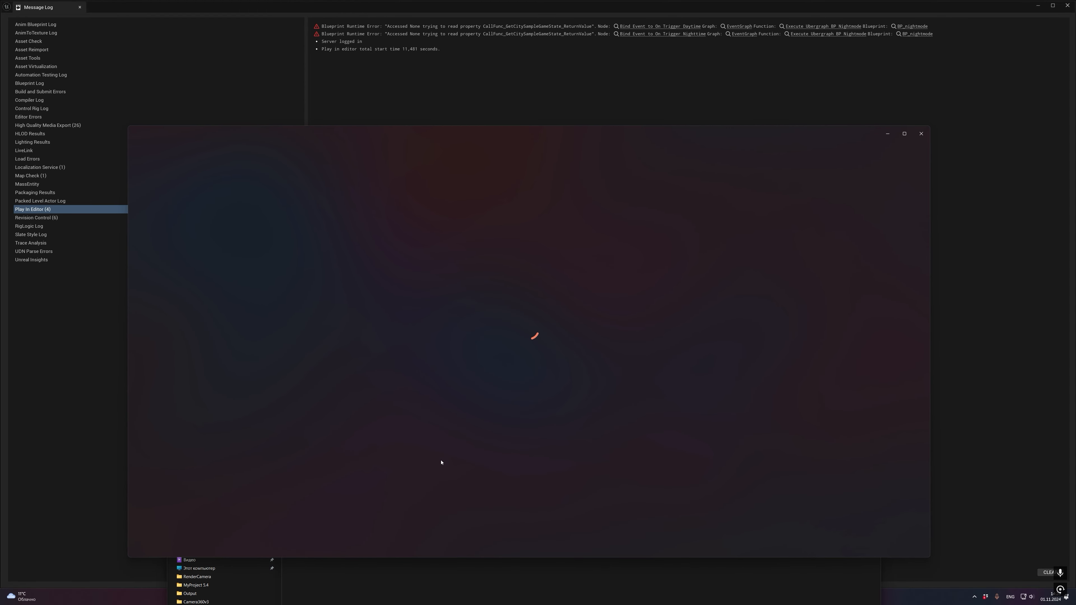
key("Right")
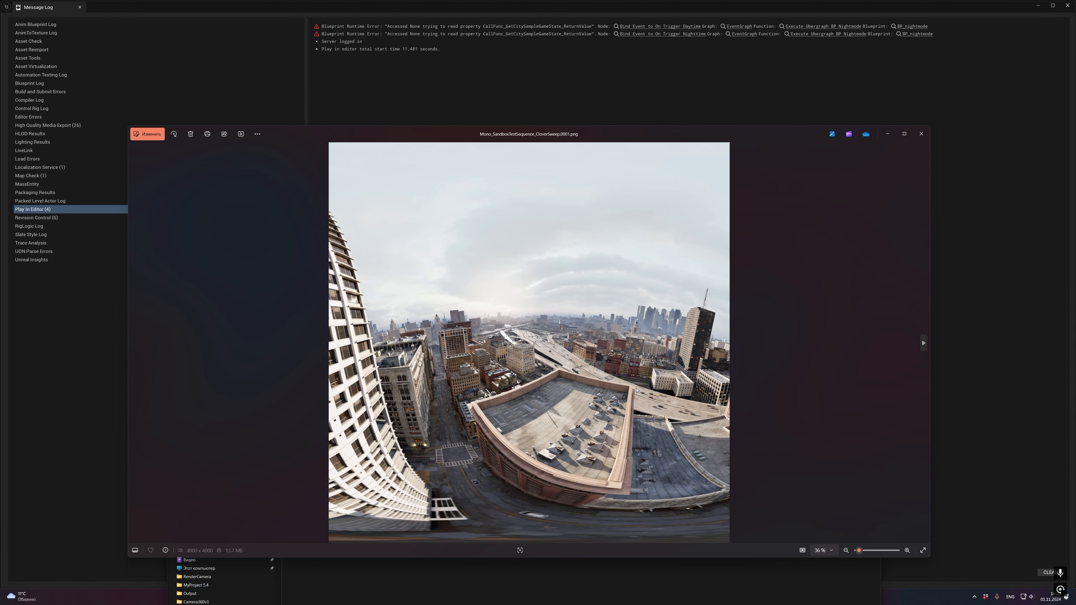
Flip through the rendered VR180 frames to compare them, and close the image viewer.
key("Right")
key("Right")
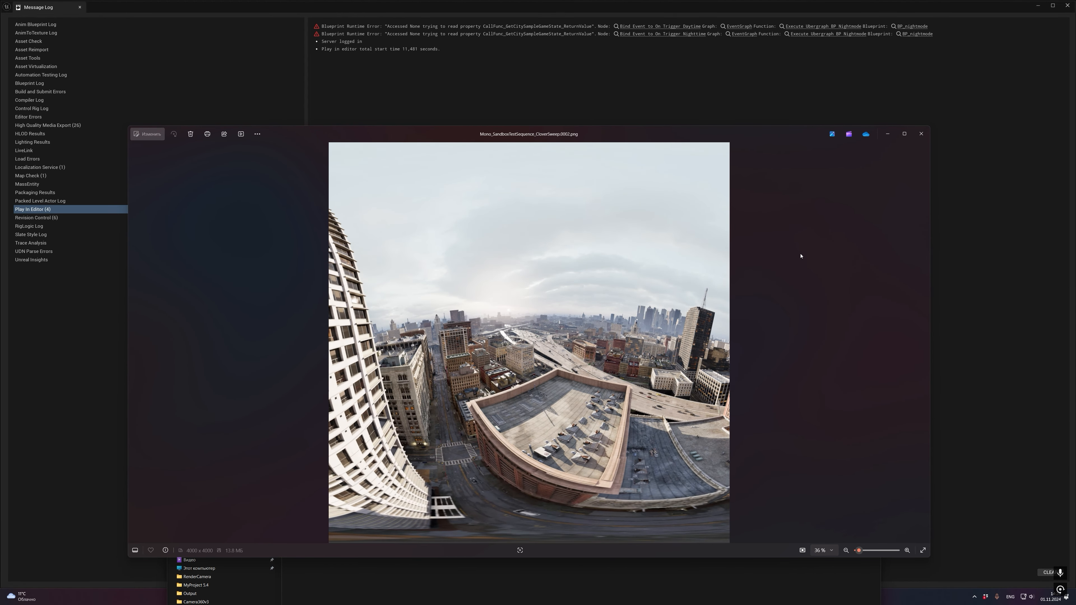
left_click(921, 133)
Delete the VR180 frames from the RenderCamera folder and close the Message Log.
left_click_drag(471, 552, 360, 507)
left_click(461, 360)
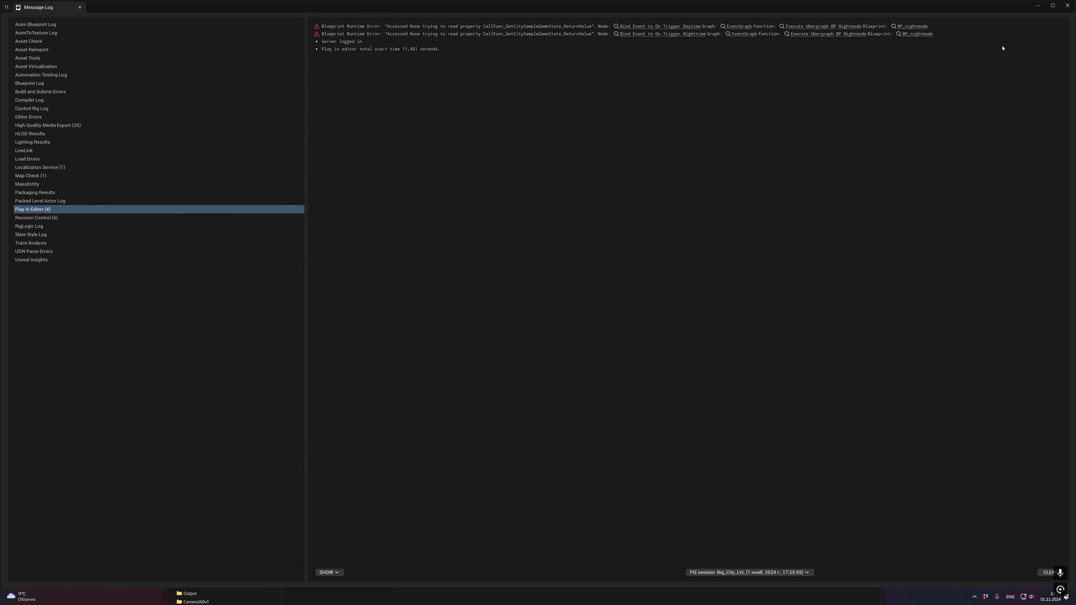
left_click(1067, 6)
Set the VR180 Horizontal Fov to 220 in the job's Camera360v3 pass settings and accept the changes.
left_click(306, 181)
left_click(463, 240)
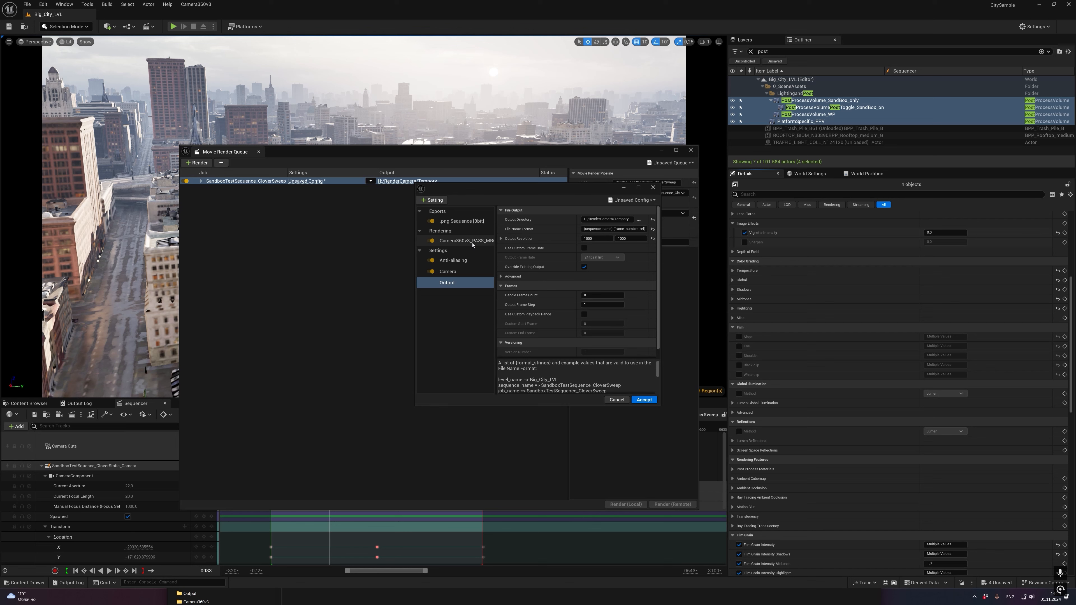
scroll(514, 339, "down", 5)
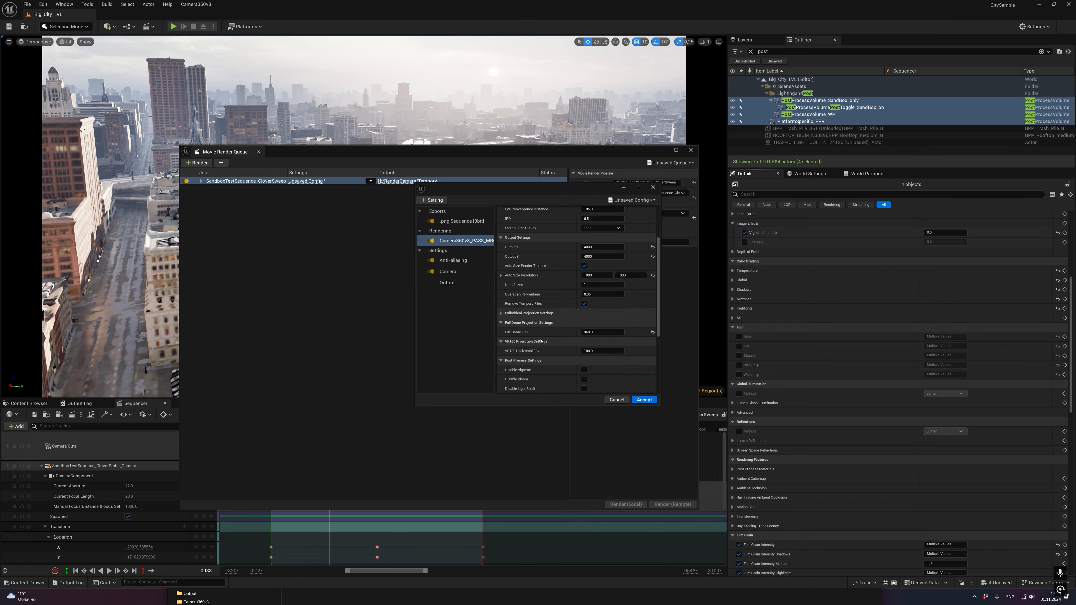
left_click(601, 352)
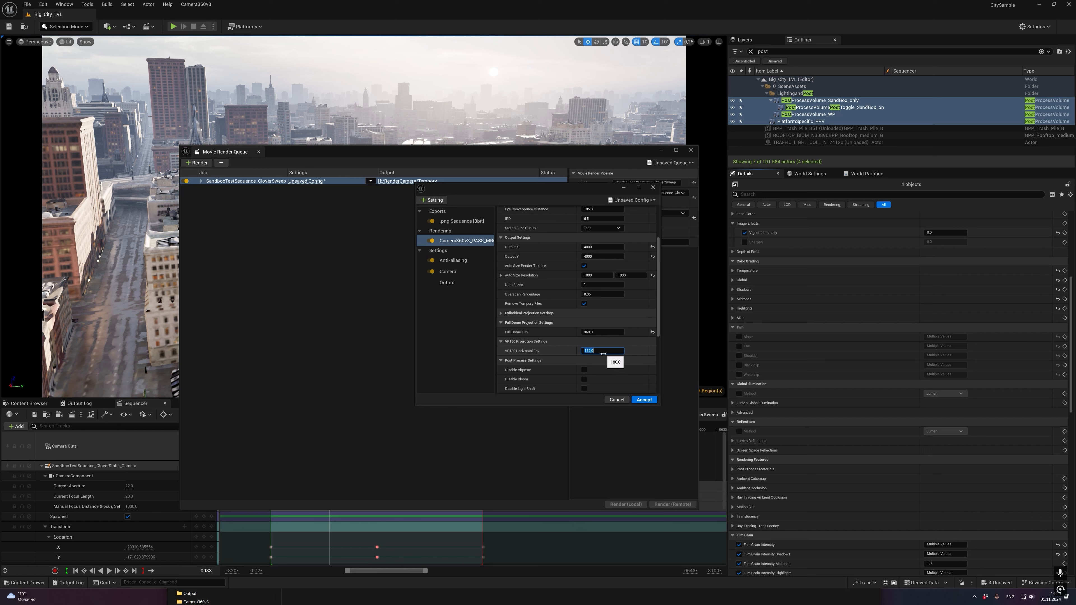
type("220")
key("Return")
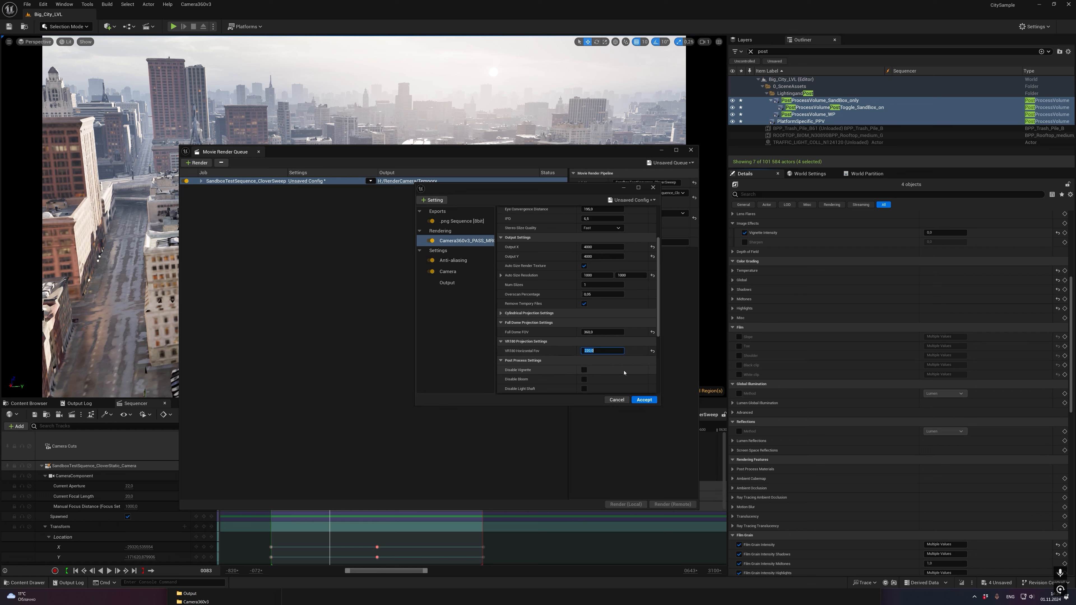
left_click(644, 400)
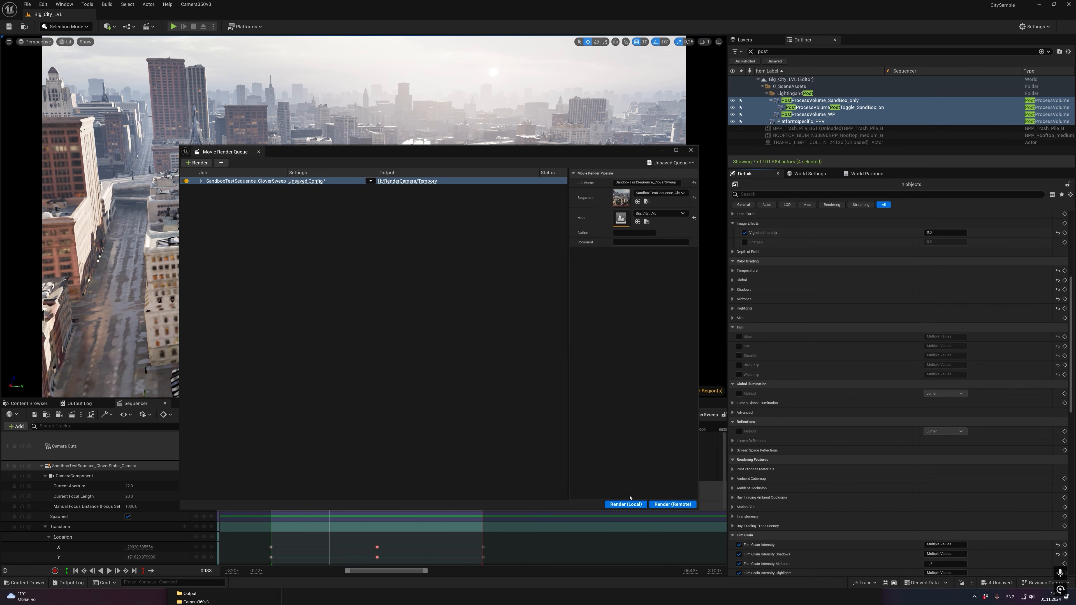
Render the queue locally and check the first wide VR180 frame in the image viewer, ending the render after viewing.
left_click(625, 504)
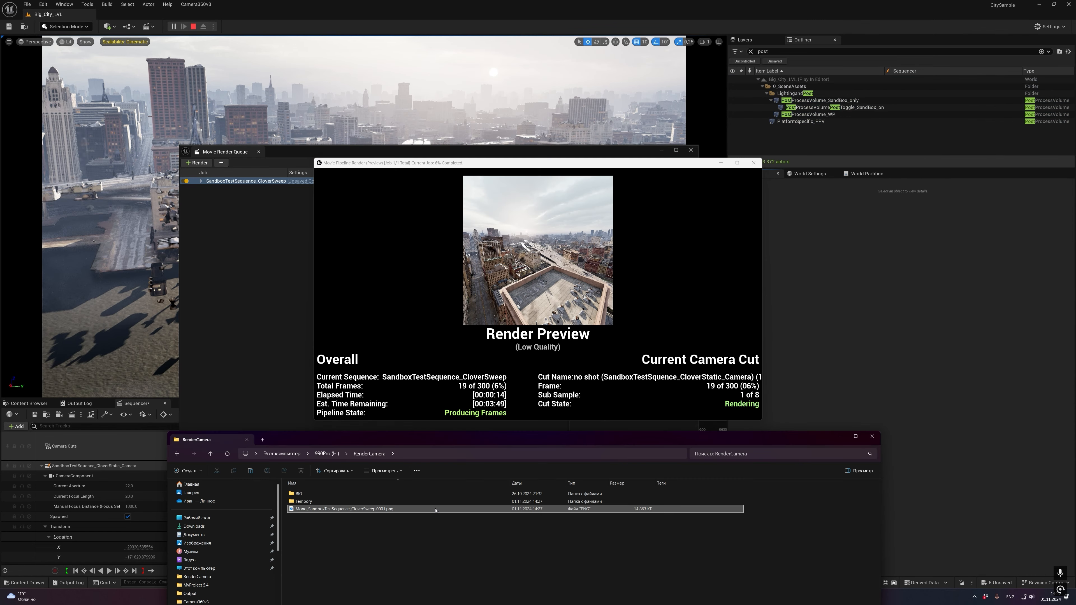
double_click(488, 505)
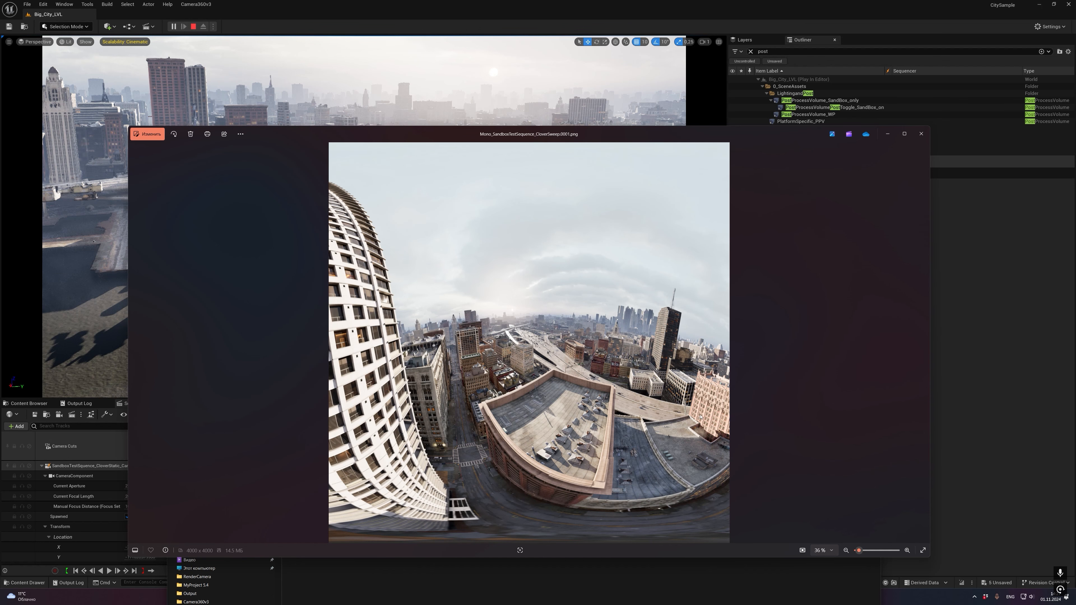
left_click(921, 133)
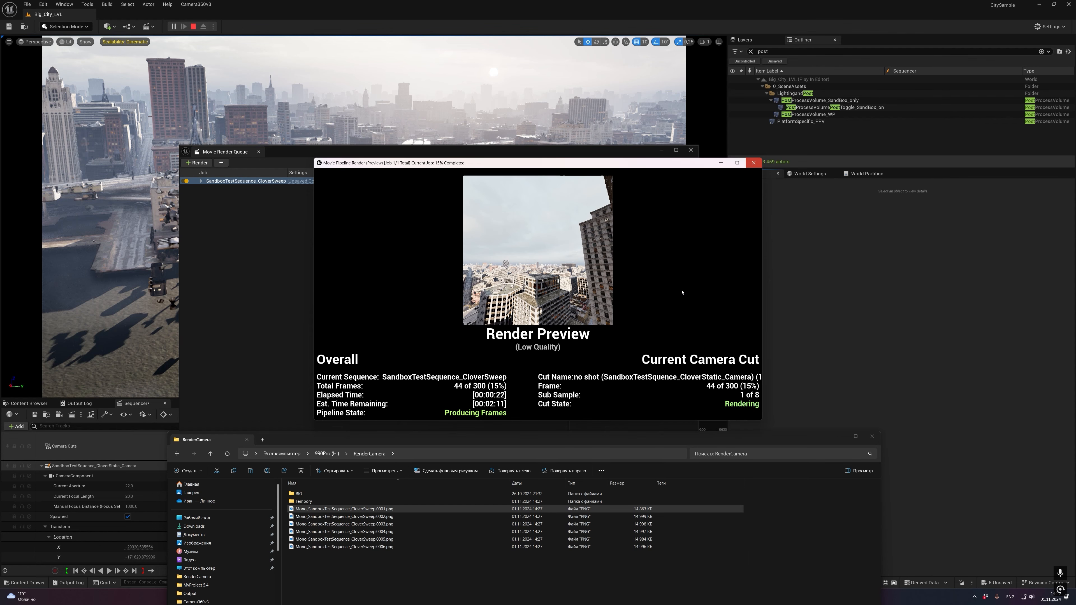
left_click(718, 196)
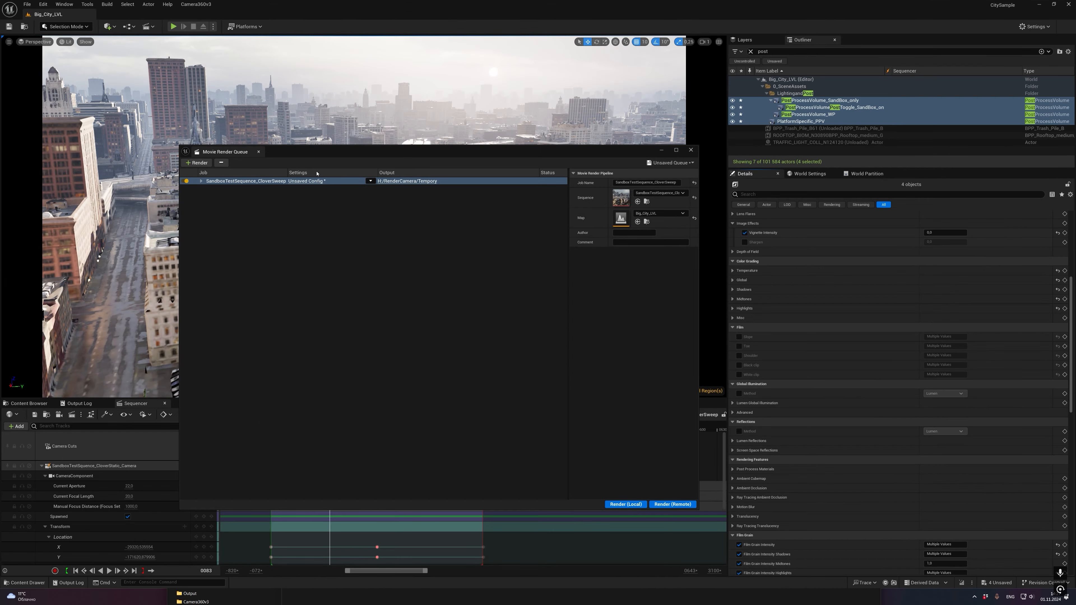
Set the Camera360v3 pass to the Cylindrical Projection Type with Output X 8000 and Output Y 1000.
left_click(311, 181)
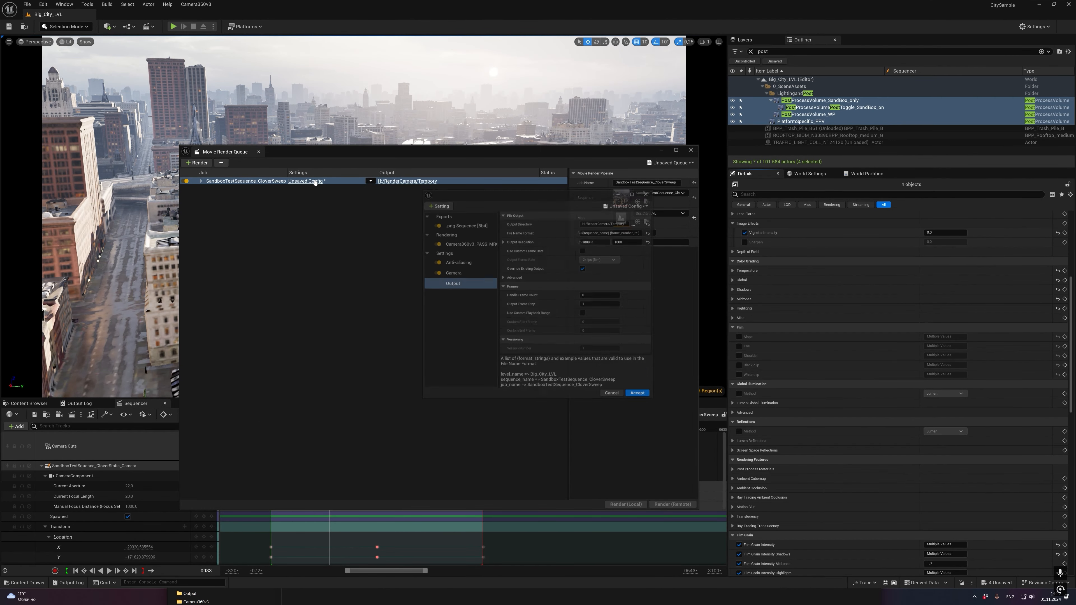
left_click(462, 241)
left_click(601, 219)
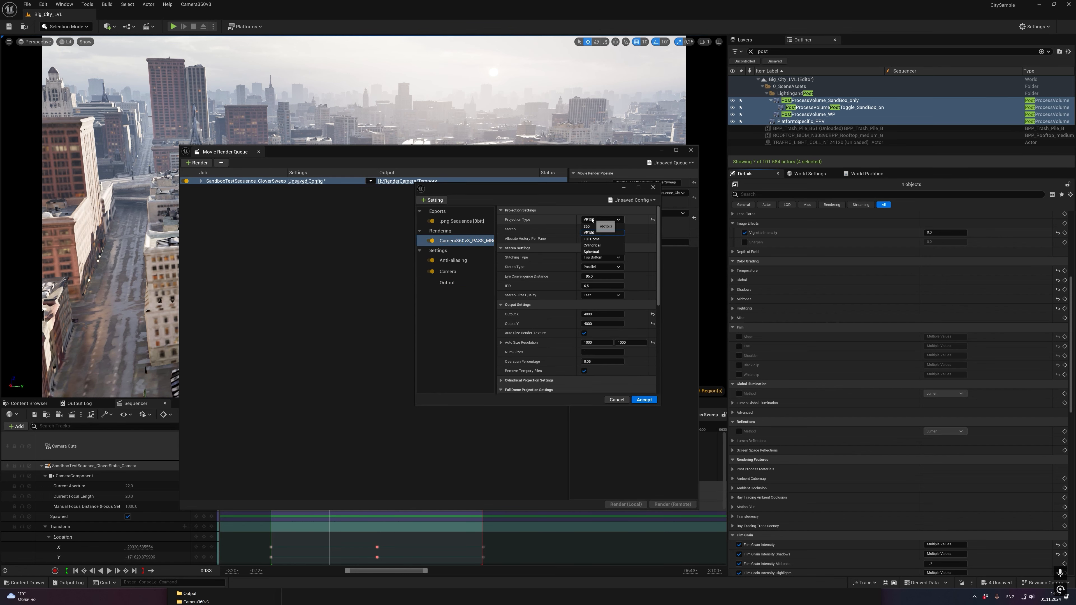
left_click(593, 245)
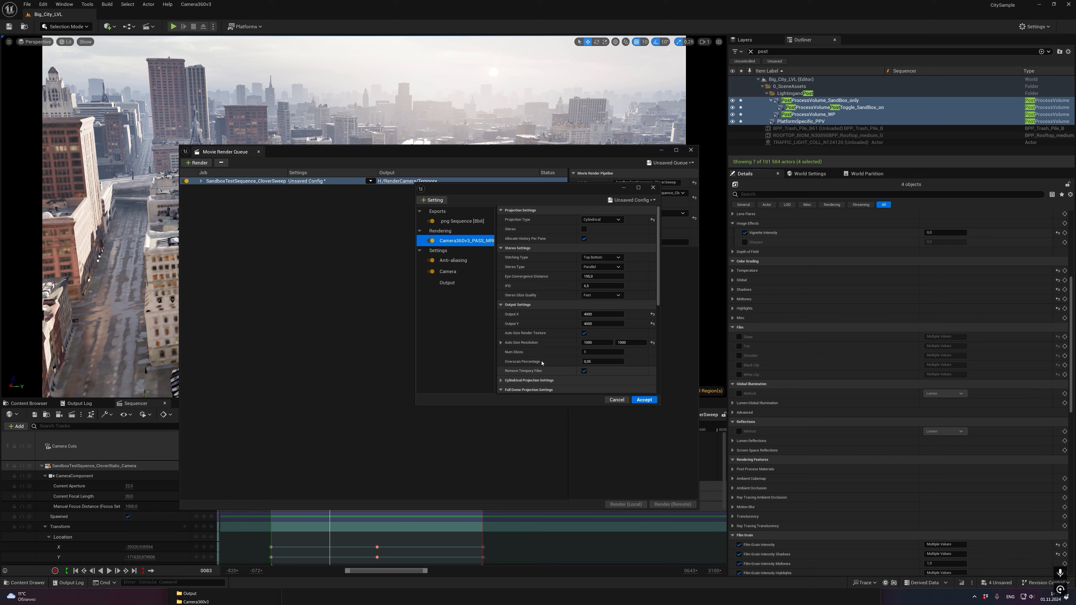
left_click(595, 323)
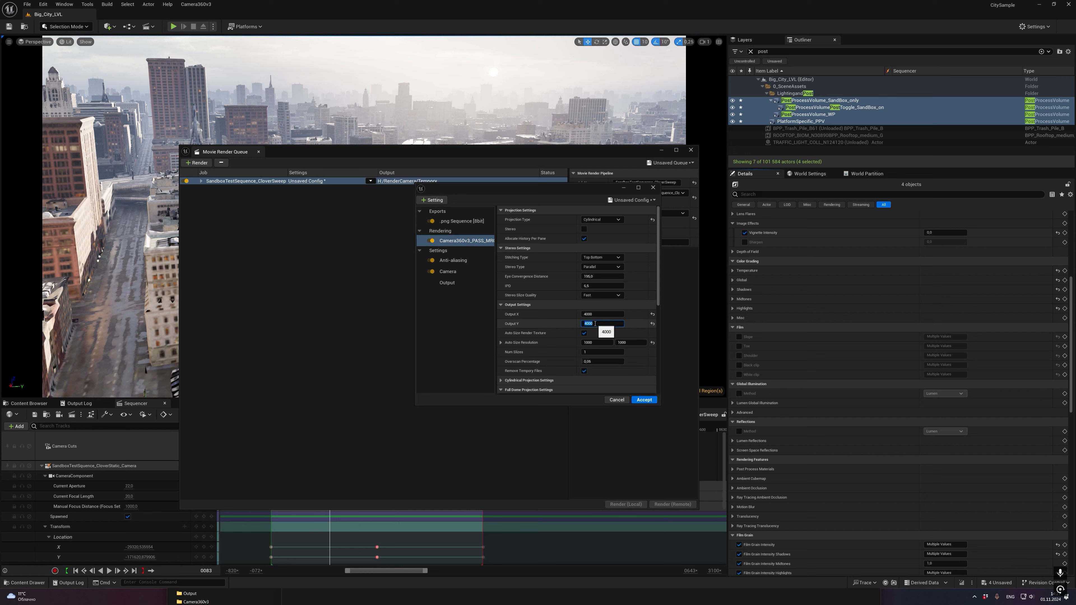
type("1000")
left_click(614, 314)
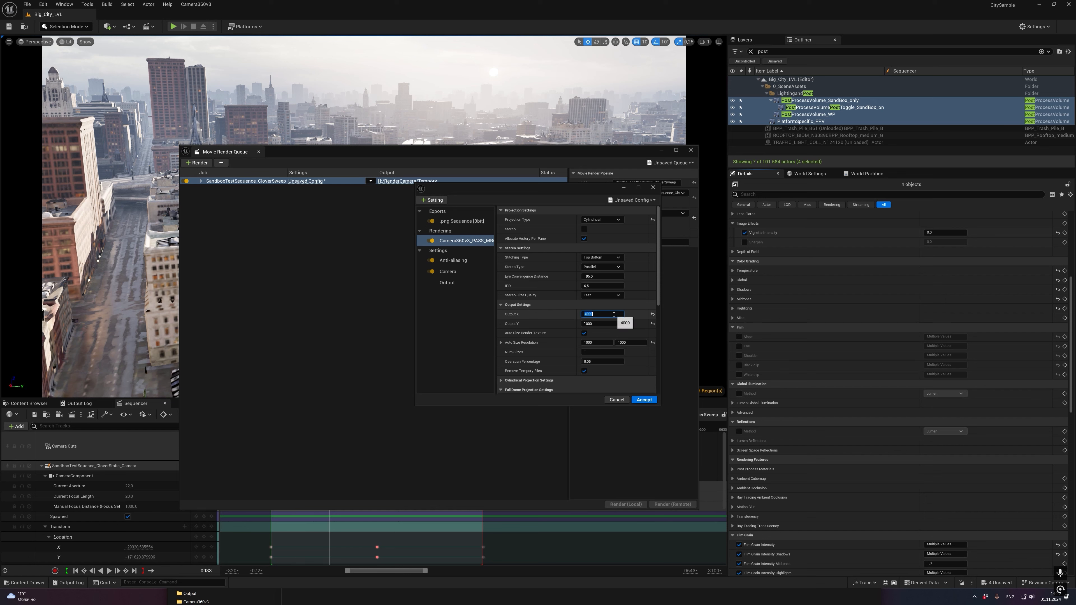
type("80")
key("Tab")
Set the Vertical FOV to 40 degrees in the Cylindrical Projection Settings and accept the changes.
scroll(555, 326, "down", 3)
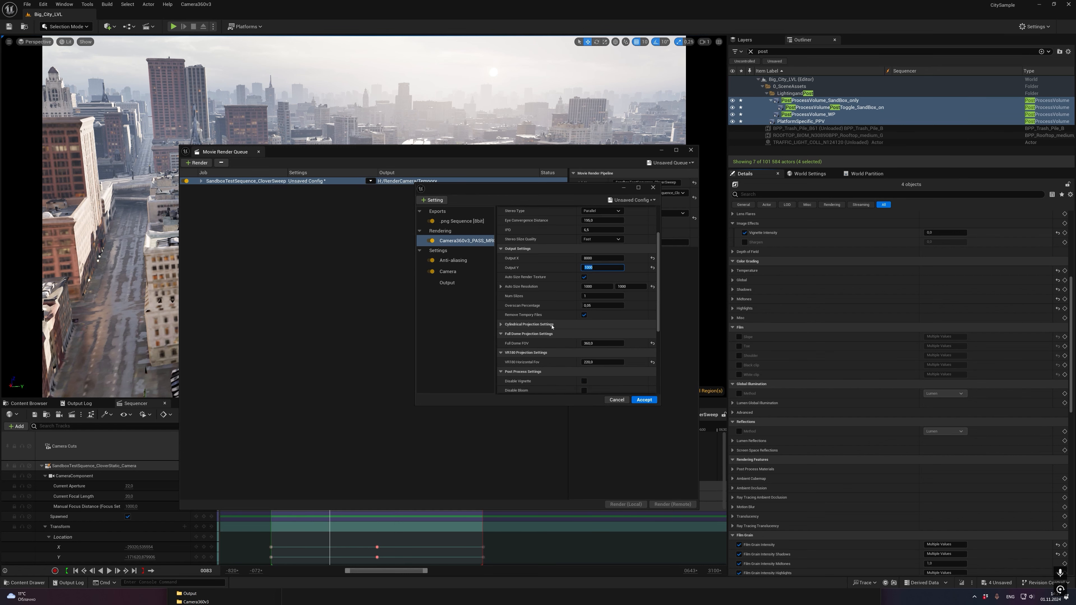
left_click(506, 334)
left_click(515, 324)
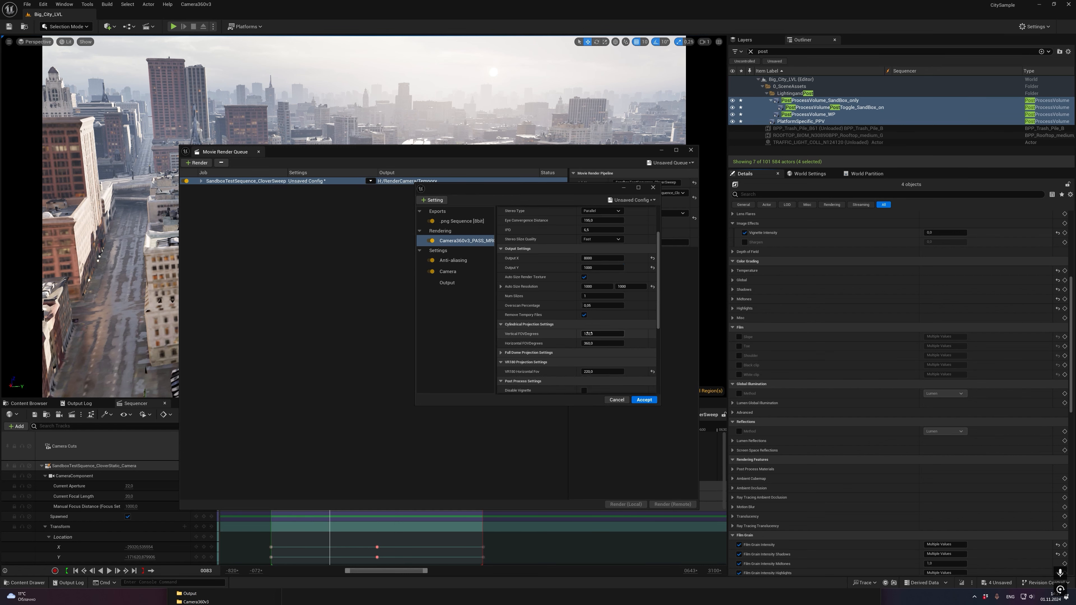
left_click(590, 333)
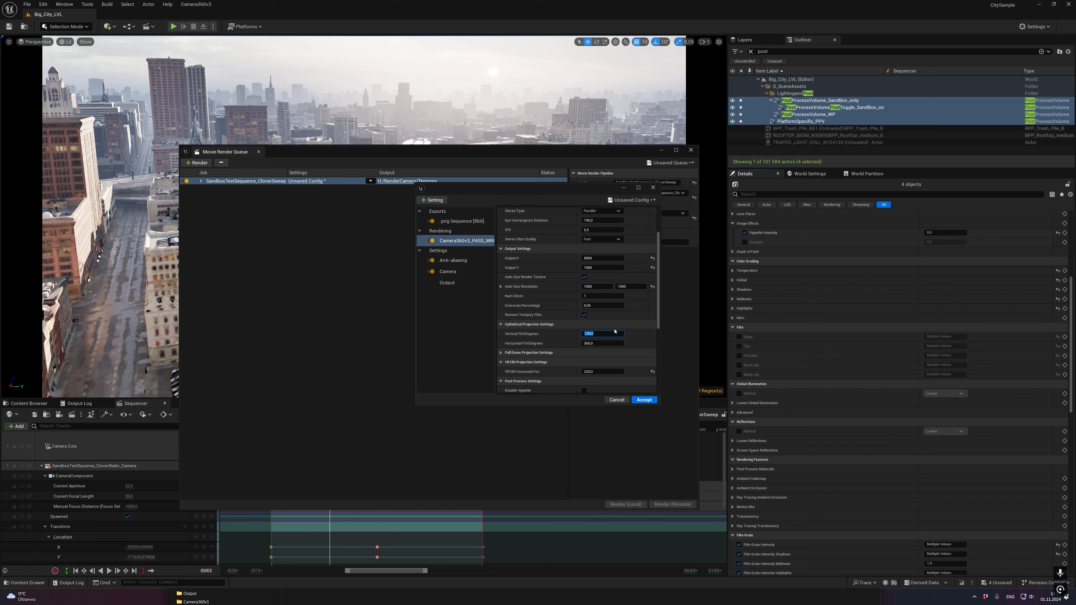
type("40")
key("Return")
scroll(608, 363, "up", 1)
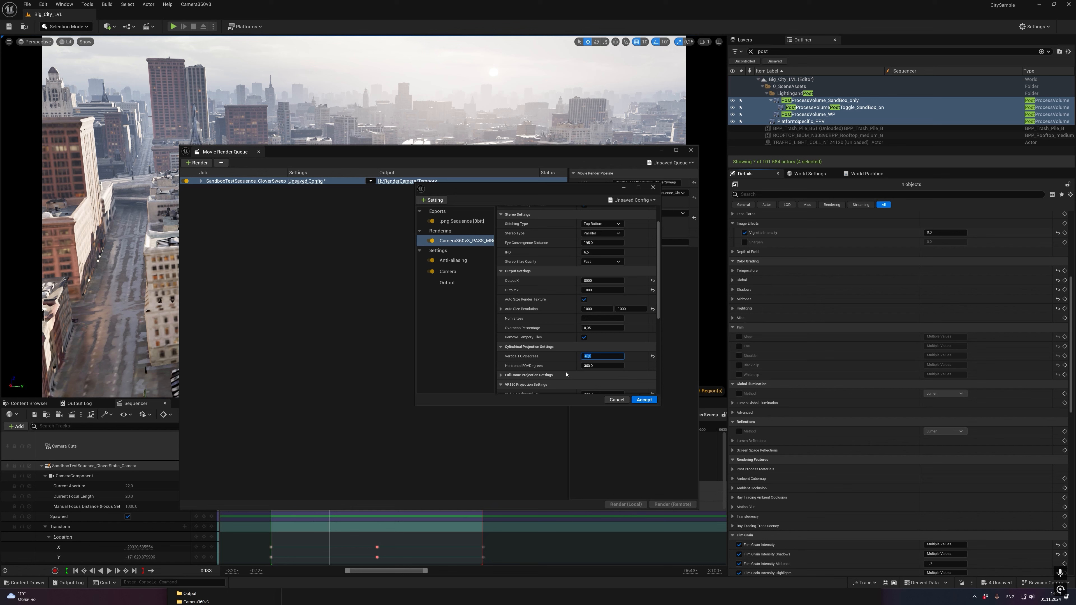
left_click(644, 402)
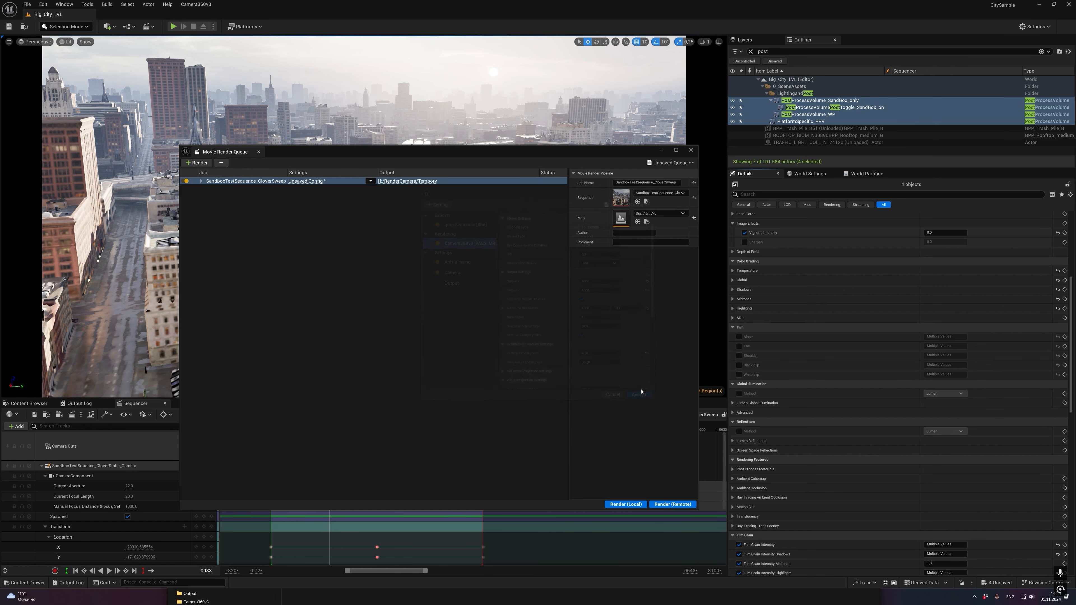
Render the queue locally and delete the old VR180 frames from the RenderCamera folder.
left_click(626, 505)
left_click(529, 588)
left_click_drag(447, 559, 383, 506)
key("Delete")
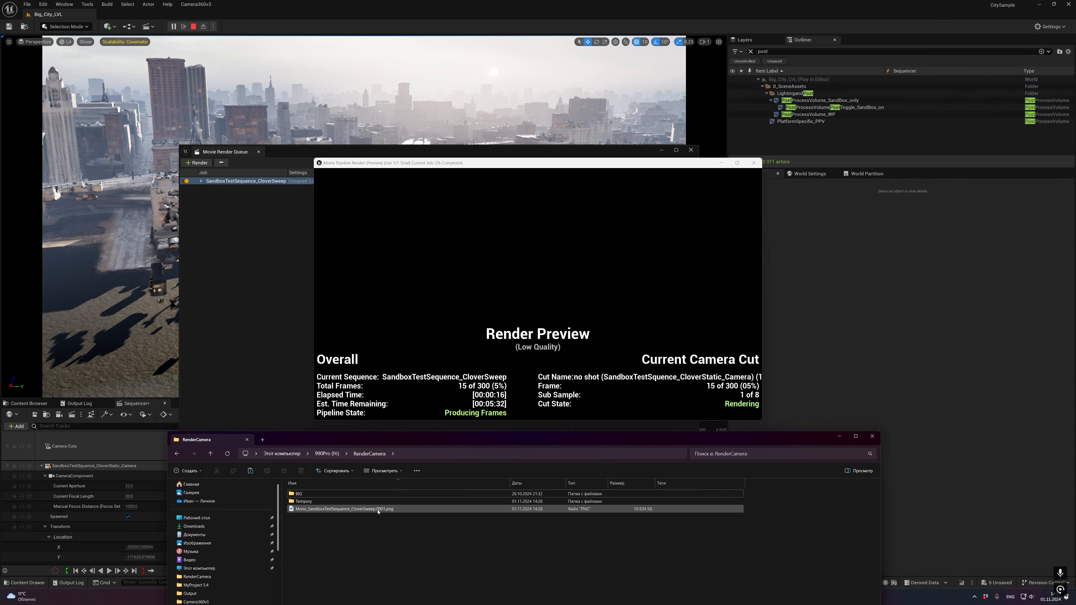
Open the first cylindrical frame, zoom in and out to examine the panorama, and close the viewer.
double_click(419, 509)
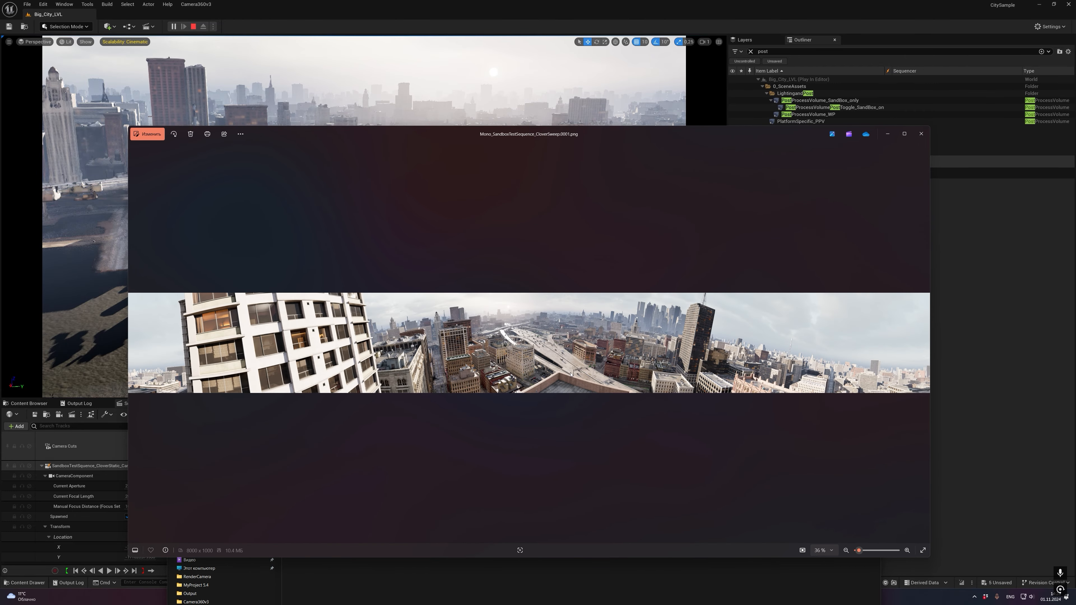
scroll(508, 375, "up", 5)
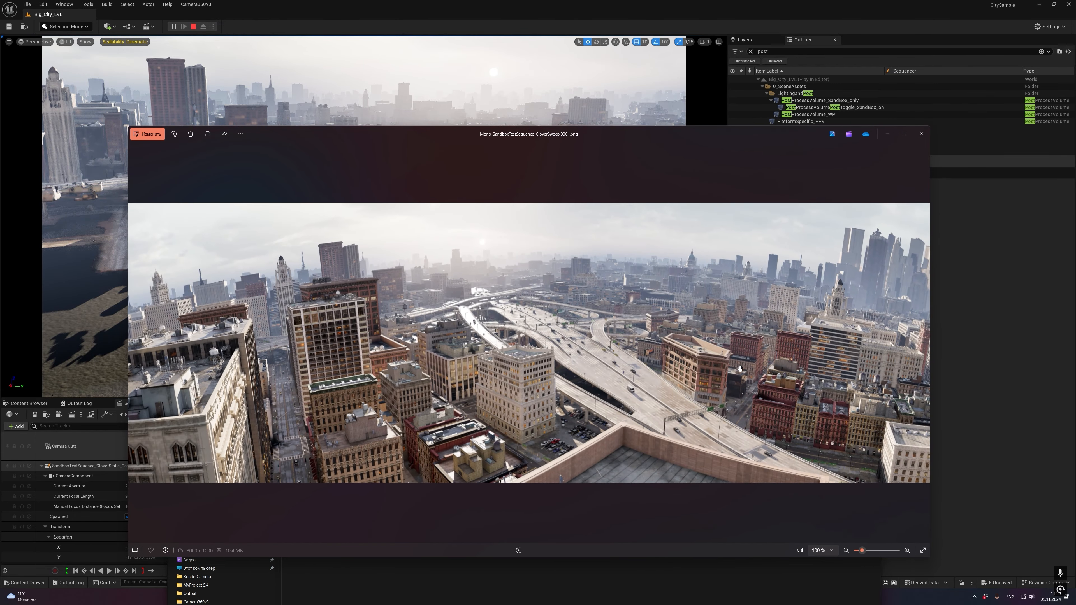
scroll(720, 373, "down", 5)
scroll(725, 373, "down", 2)
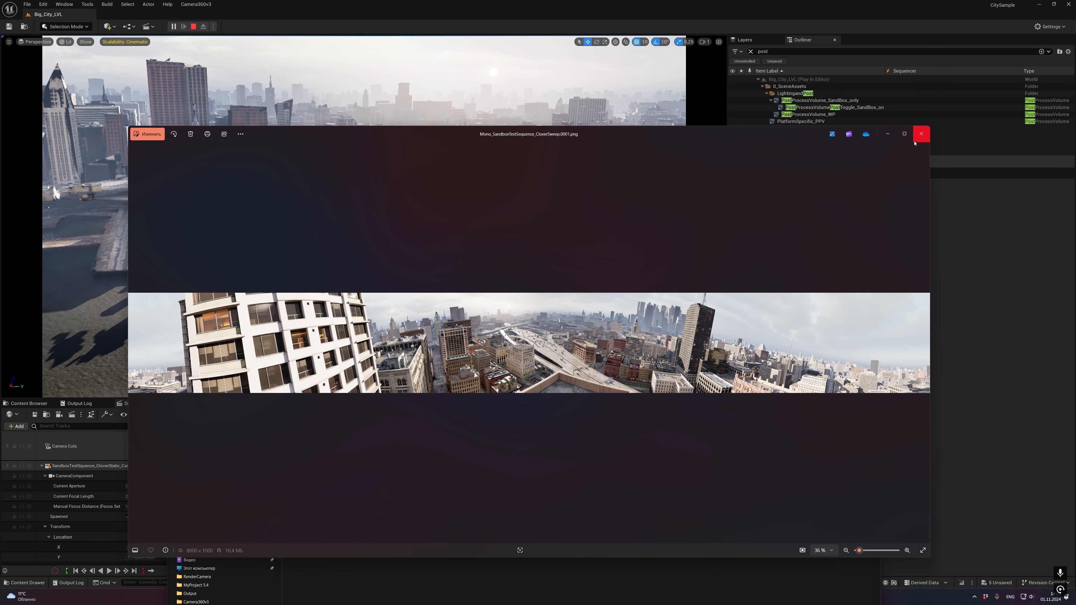
scroll(588, 322, "up", 5)
scroll(588, 322, "down", 5)
left_click(926, 135)
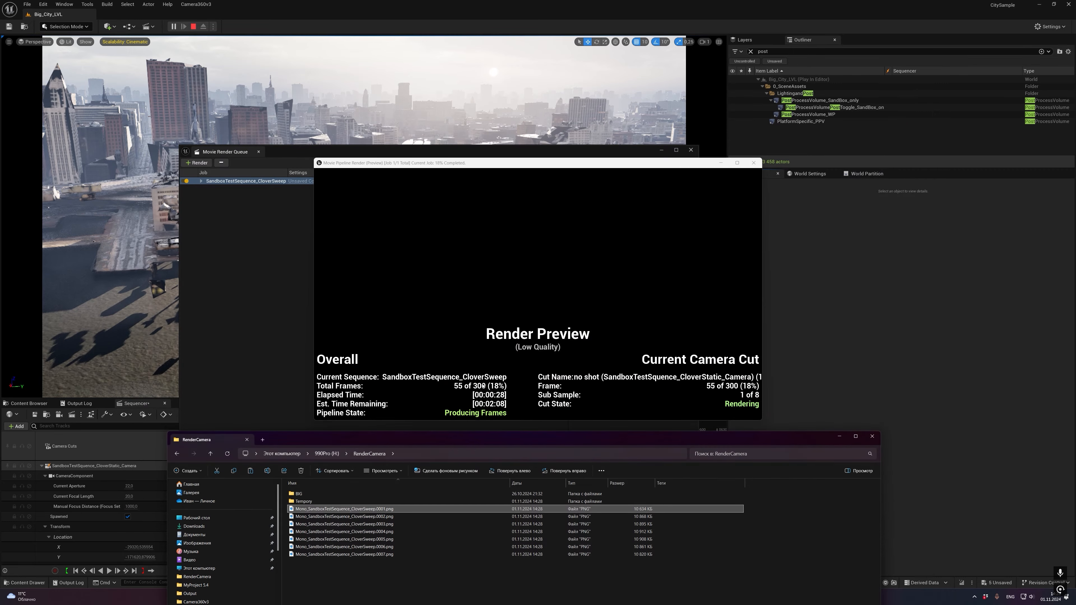
Open the second cylindrical frame, flip through the following frames to compare them, and close the viewer.
double_click(344, 516)
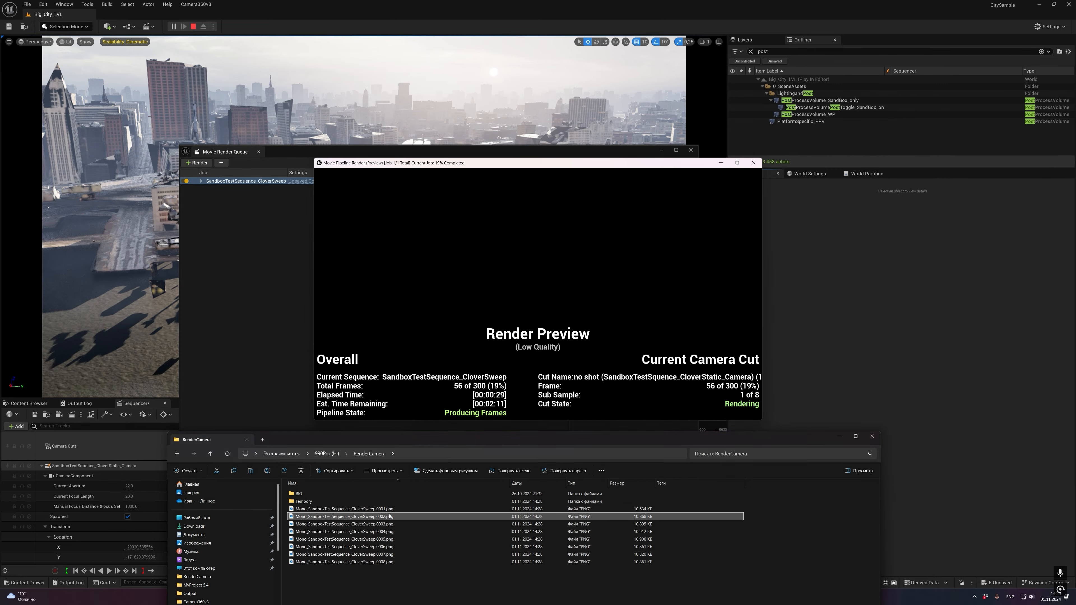
key("Right")
key("Right")
key("Right")
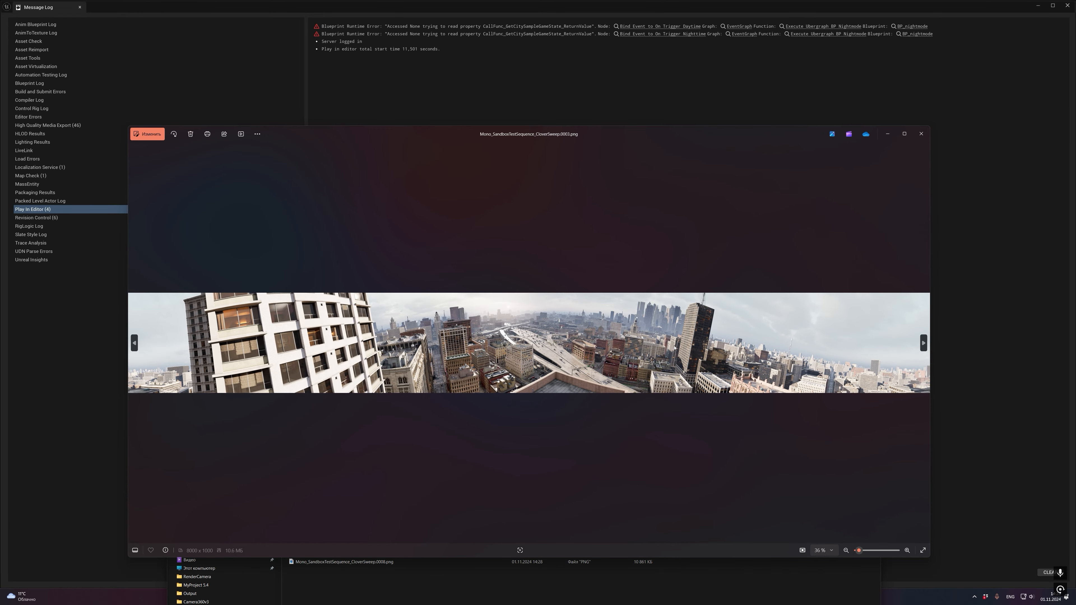
key("Right")
key("Right")
key("Right")
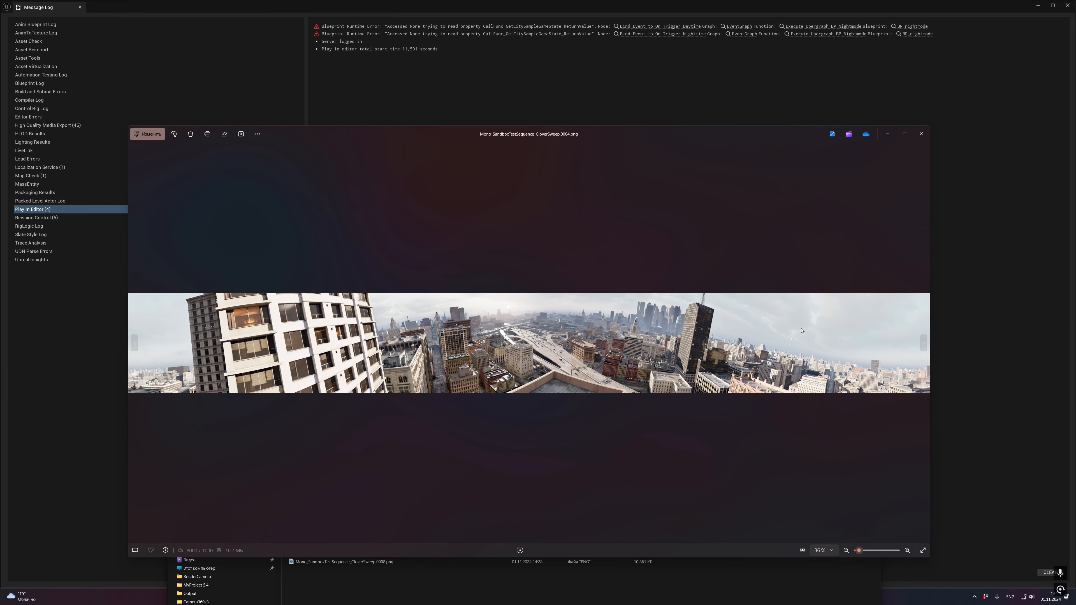
left_click(921, 134)
Delete the cylindrical frames from the RenderCamera folder and close the Message Log.
left_click_drag(425, 575, 344, 511)
key("Delete")
left_click(731, 204)
left_click(1067, 5)
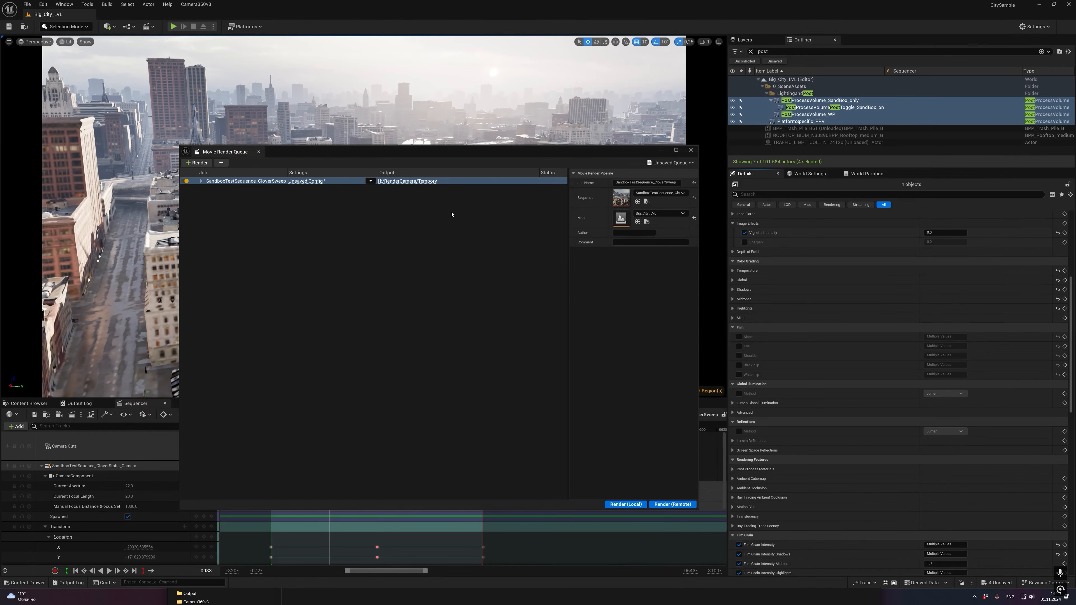
Set Output Y to 4000 and the Projection Type to Spherical in the Camera360v3 pass settings, and accept the changes.
left_click(308, 181)
left_click(463, 241)
scroll(607, 304, "up", 3)
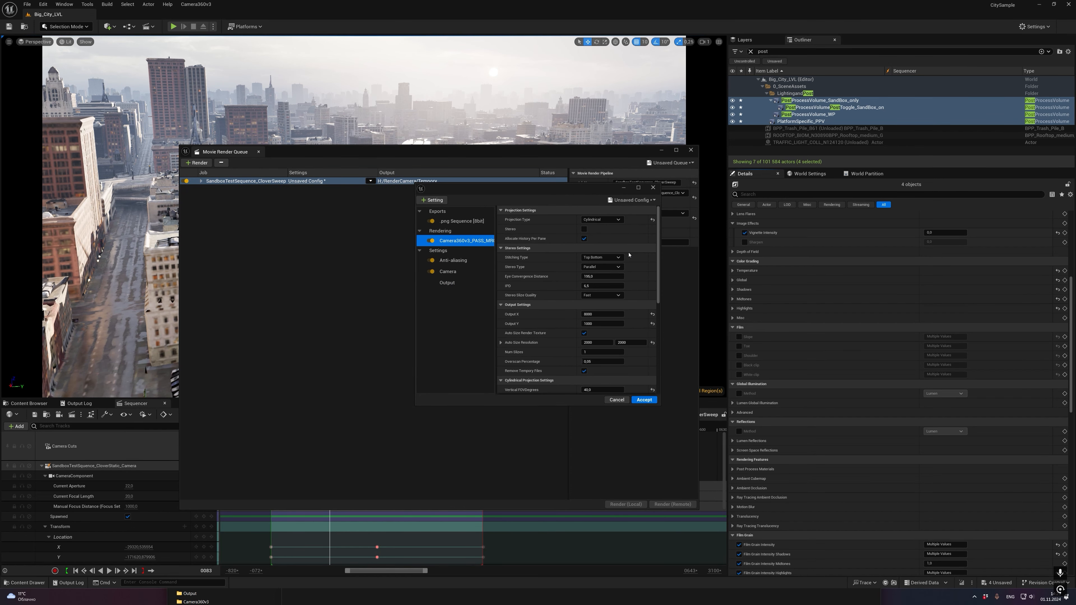
left_click(604, 323)
type("4000")
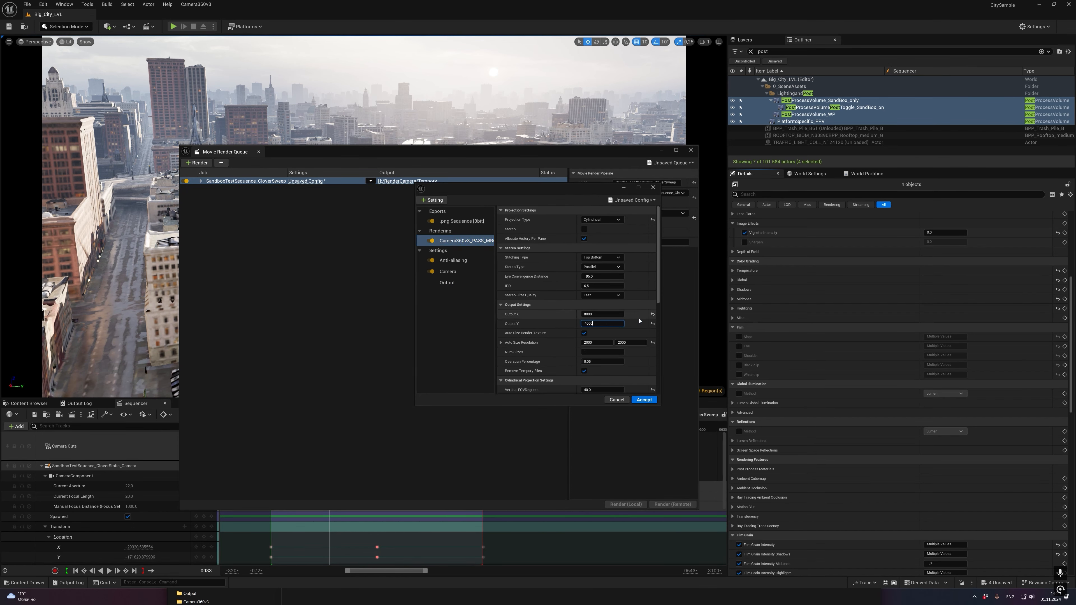
left_click(605, 220)
left_click(601, 251)
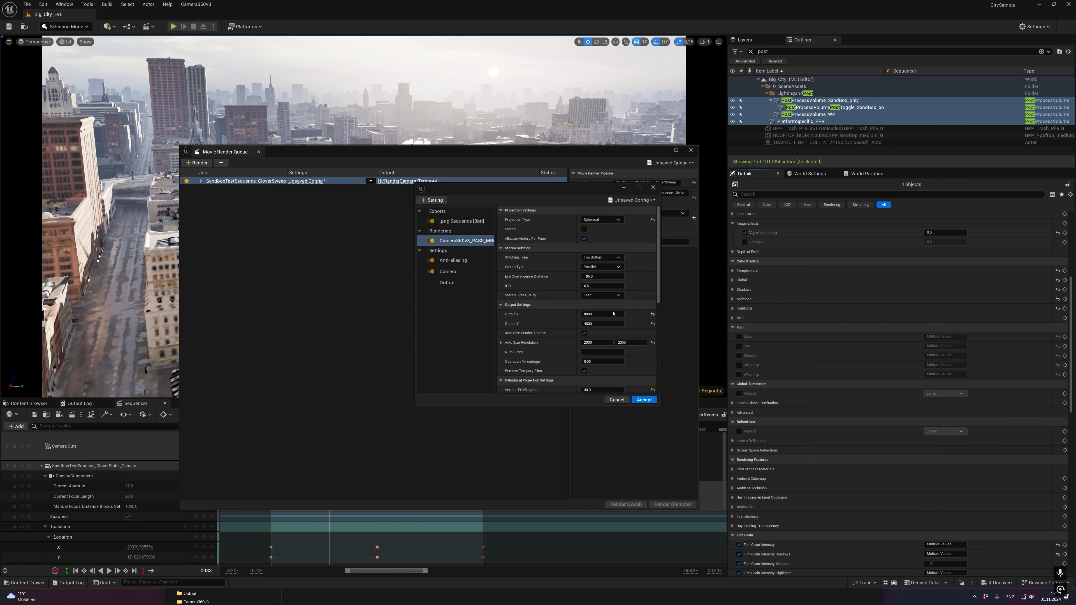
left_click(644, 399)
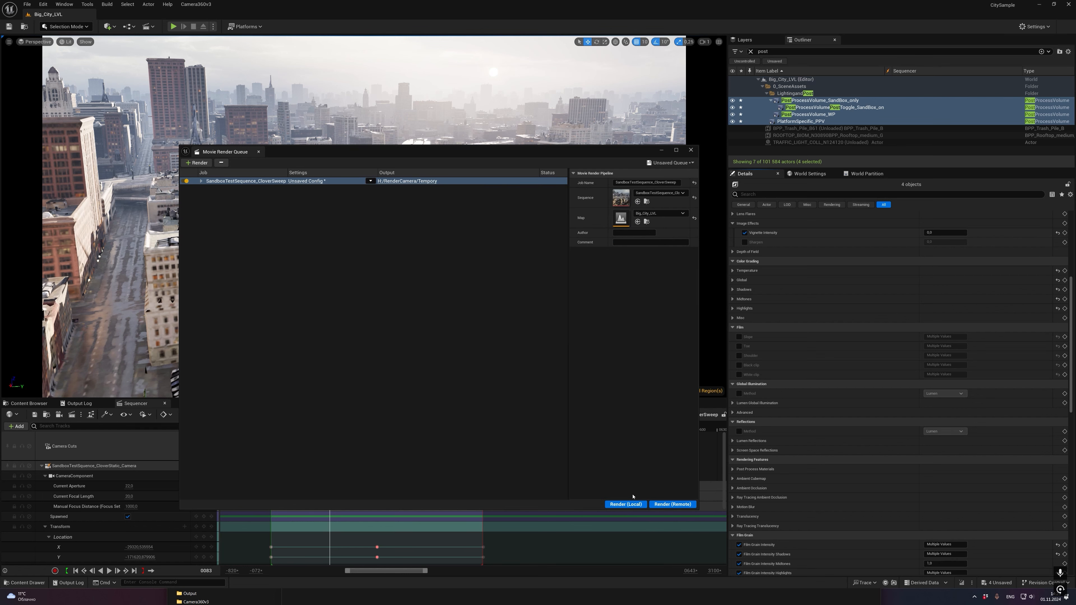
Render the queue locally with the spherical projection and bring up the RenderCamera folder.
left_click(627, 504)
left_click(497, 600)
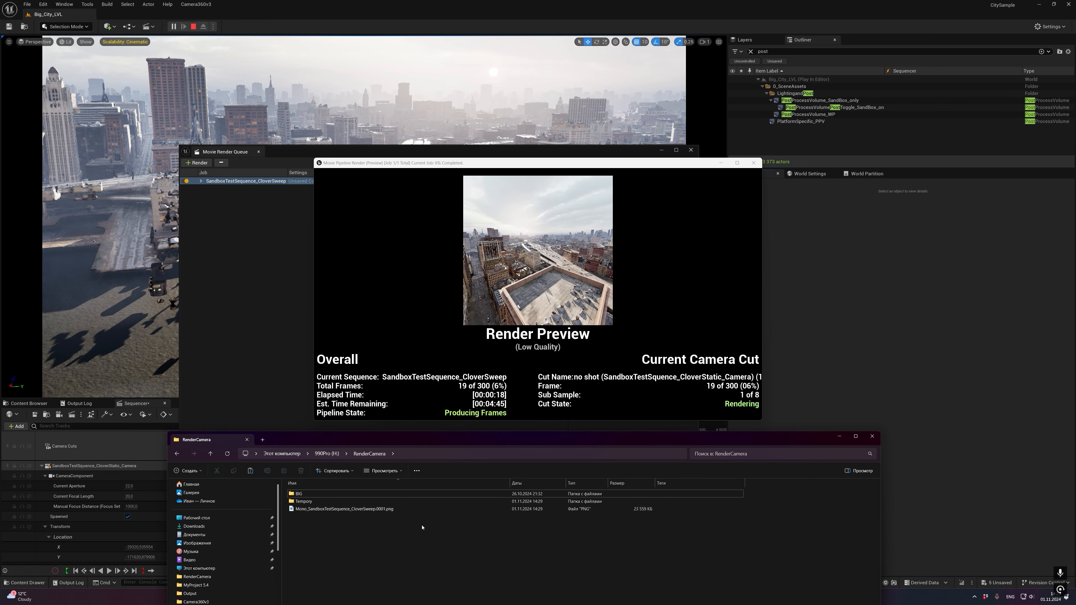
Open the first spherical frame, flip back and forth through the following frames to compare them, and close the viewer.
double_click(398, 509)
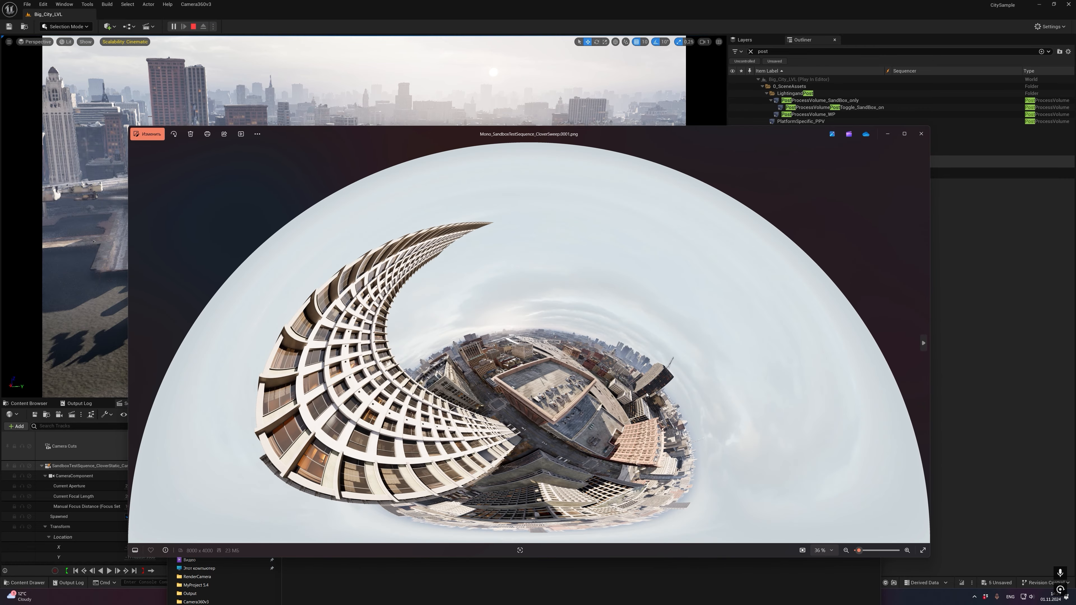
left_click(921, 134)
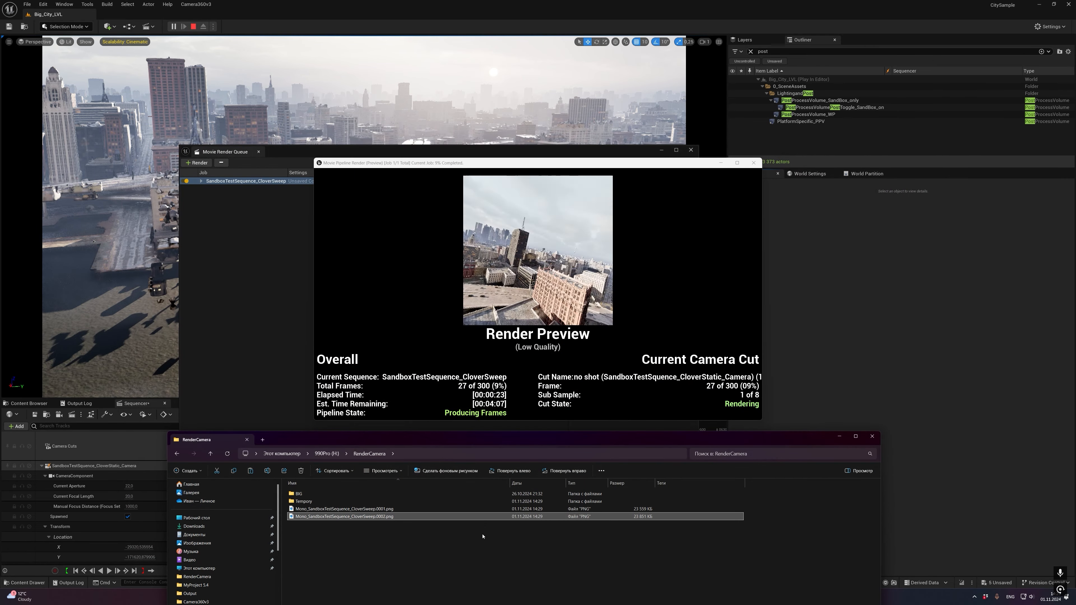
double_click(399, 510)
key("Right")
key("Right")
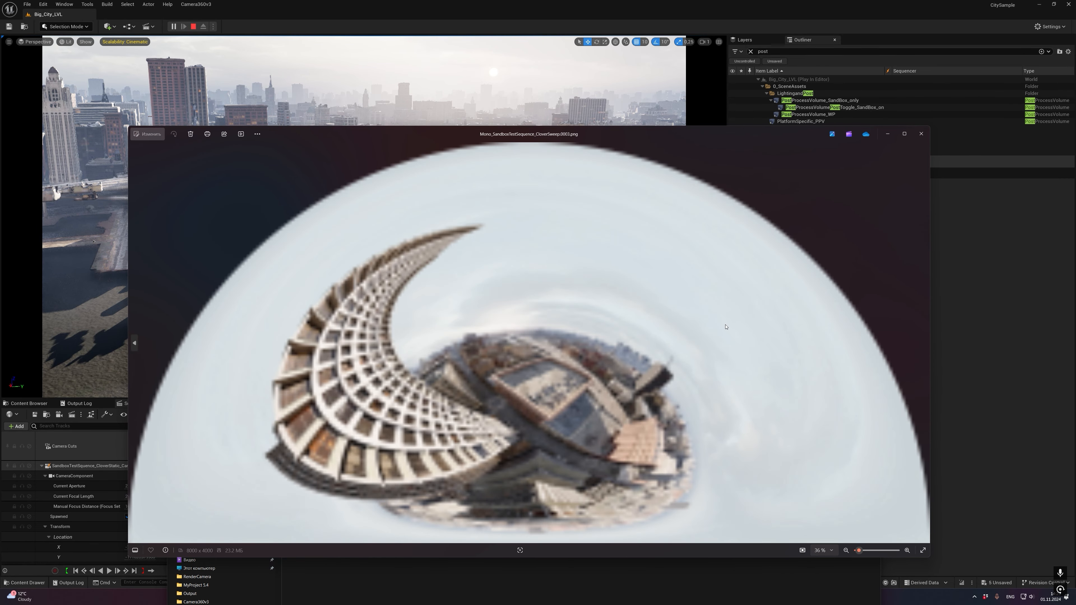
key("Left")
key("Left")
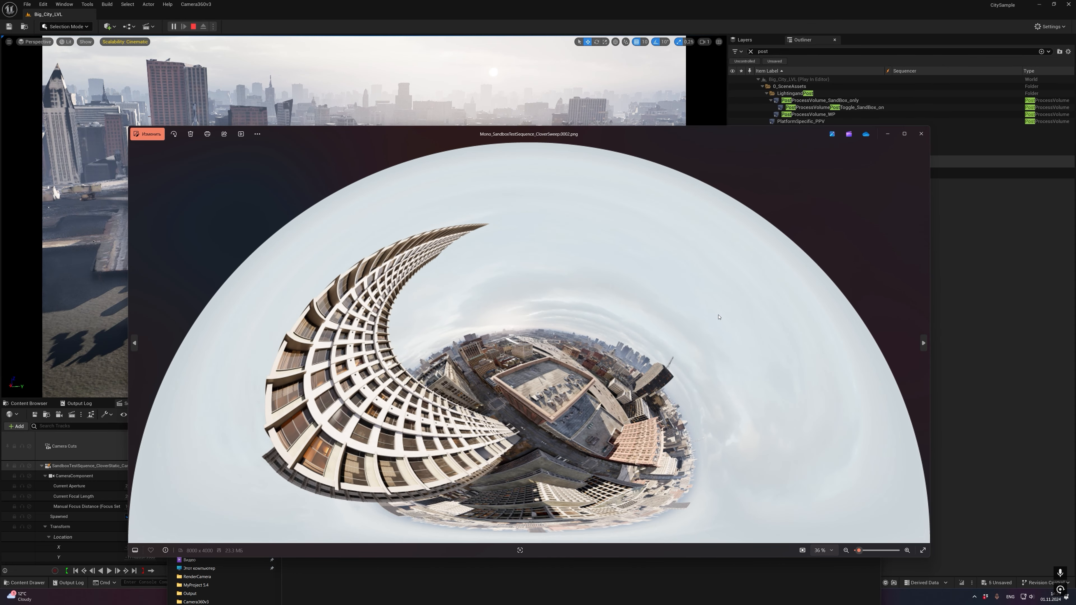
key("Right")
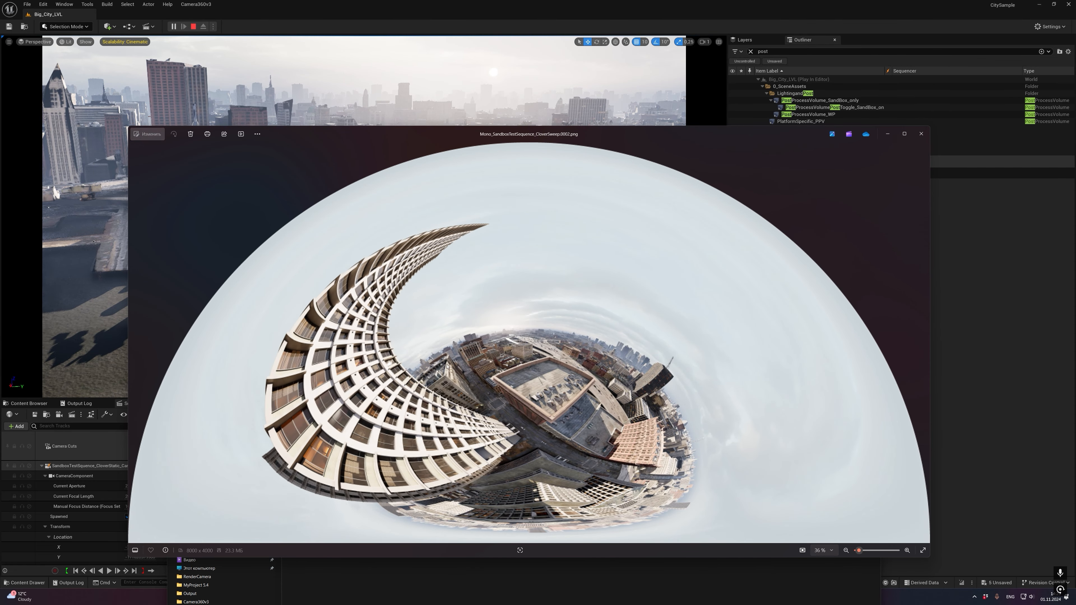
key("Left")
left_click(921, 133)
Stop the spherical render and delete its frames from the RenderCamera folder.
left_click(753, 163)
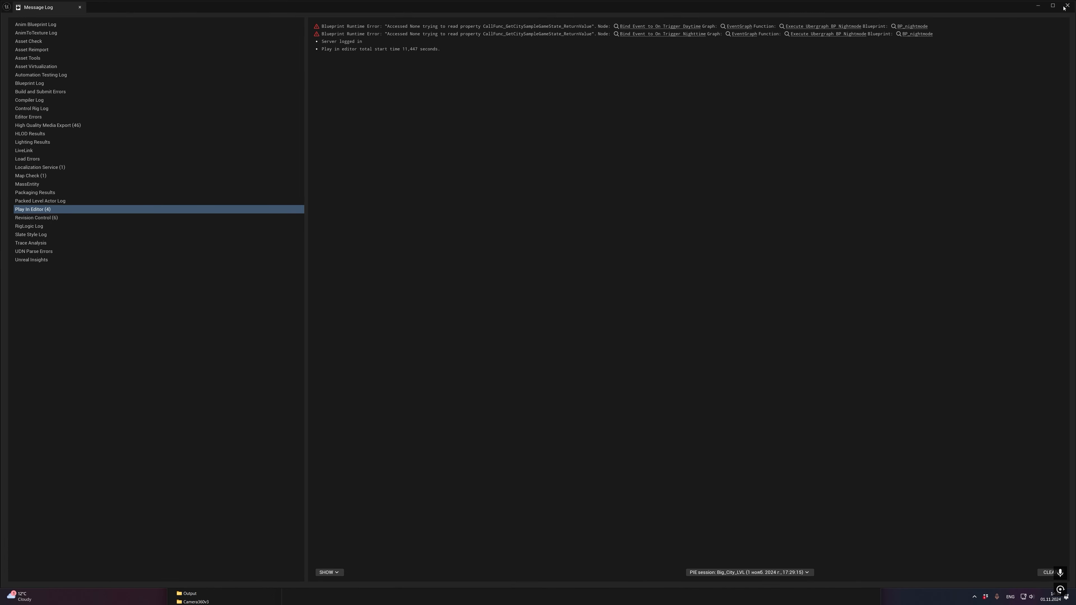
left_click(1065, 7)
left_click(363, 602)
left_click_drag(415, 577, 374, 511)
key("Delete")
Set the Projection Type to 360 and enable Stereo in the CloverSweep job's Camera360v3 pass, and accept the changes.
left_click(358, 202)
left_click(309, 182)
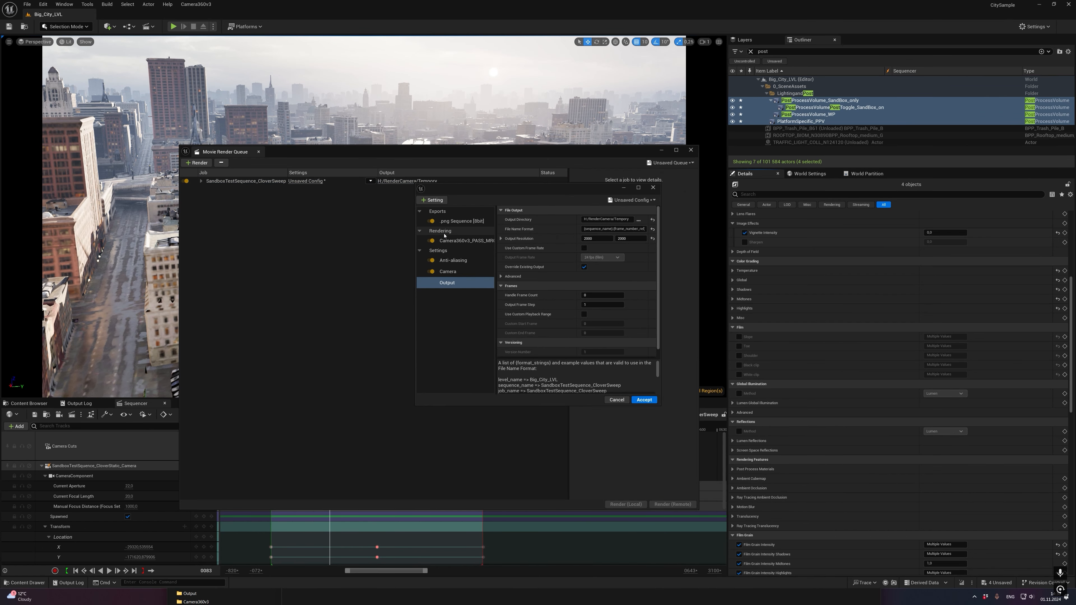
left_click(456, 239)
left_click(610, 219)
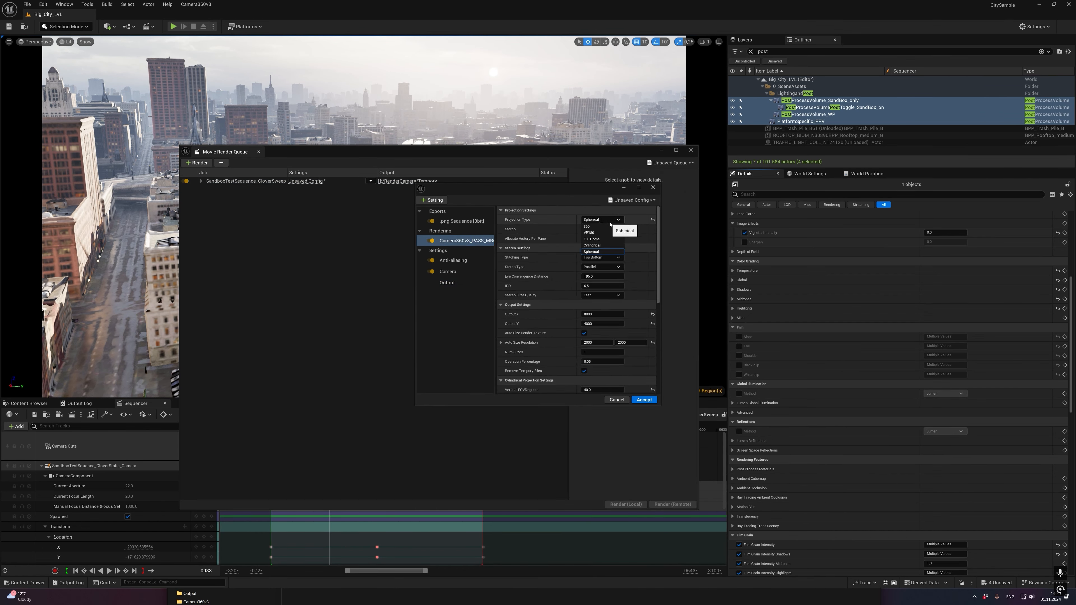
left_click(608, 227)
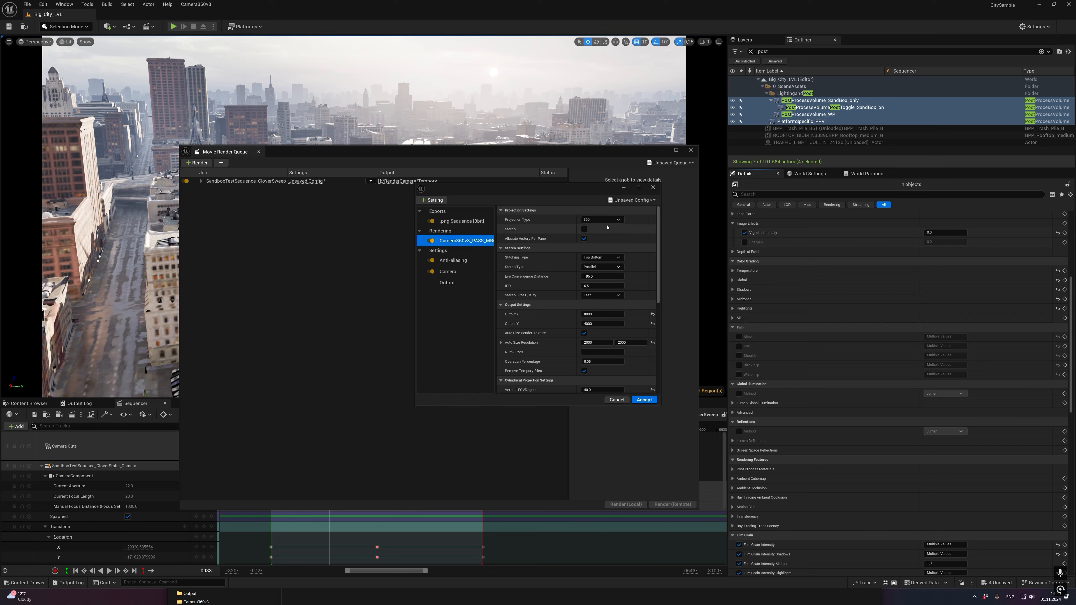
left_click(585, 229)
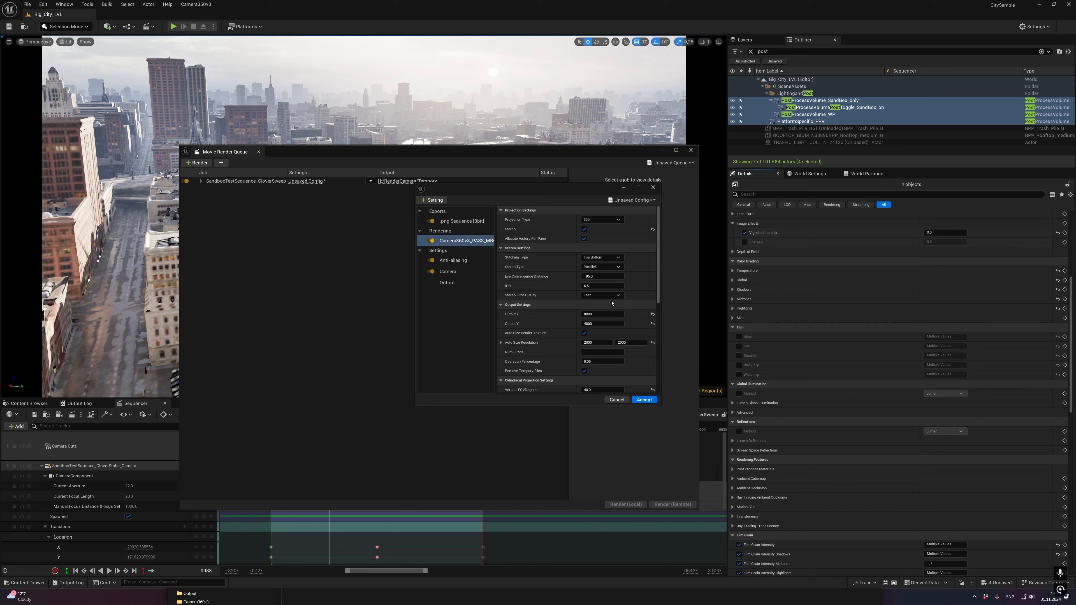
left_click(643, 400)
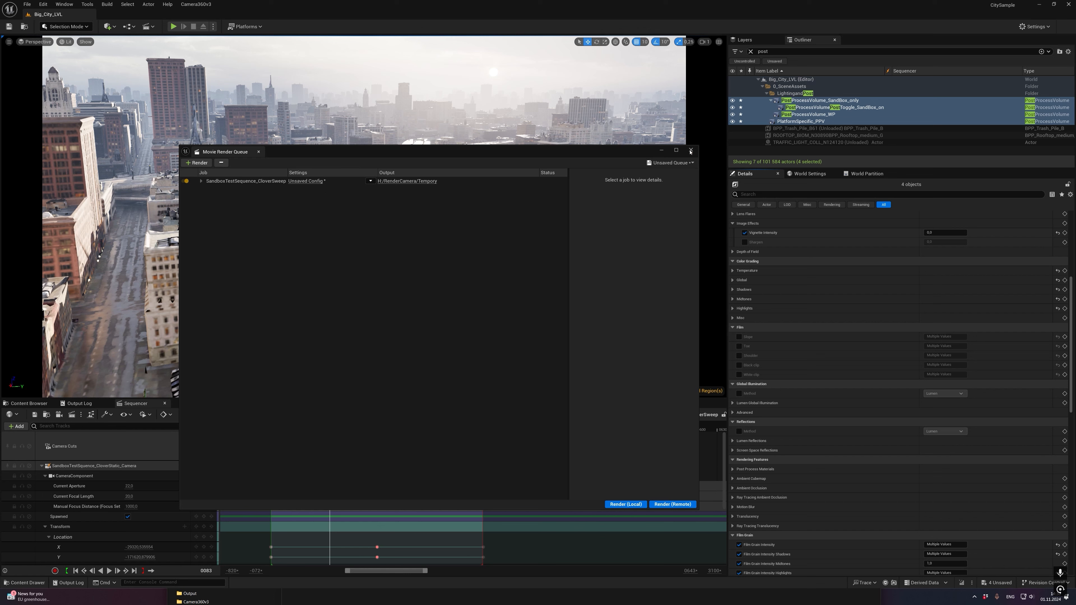
Open the SandboxTestSequence_SlowSidewalkPan level sequence and show frame 50 through its Camera Cuts in the viewport.
left_click(662, 150)
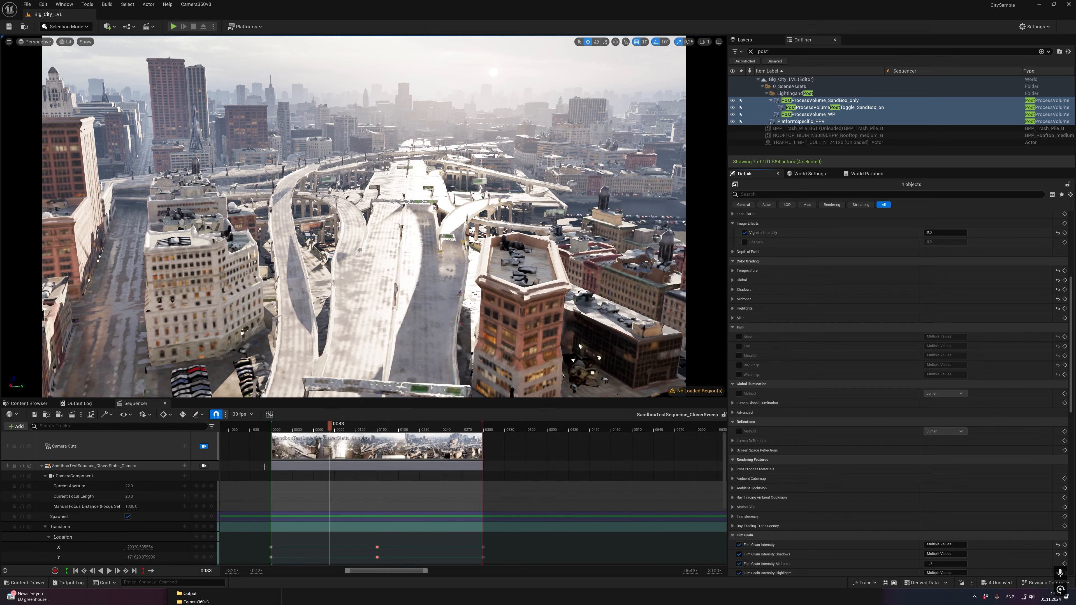
left_click(24, 582)
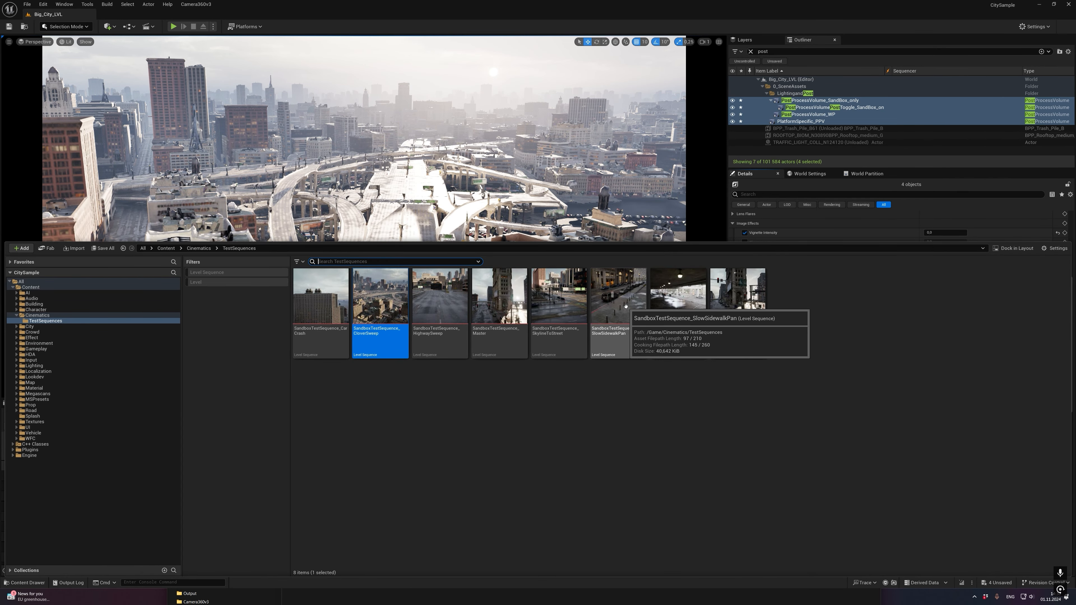
left_click(569, 297)
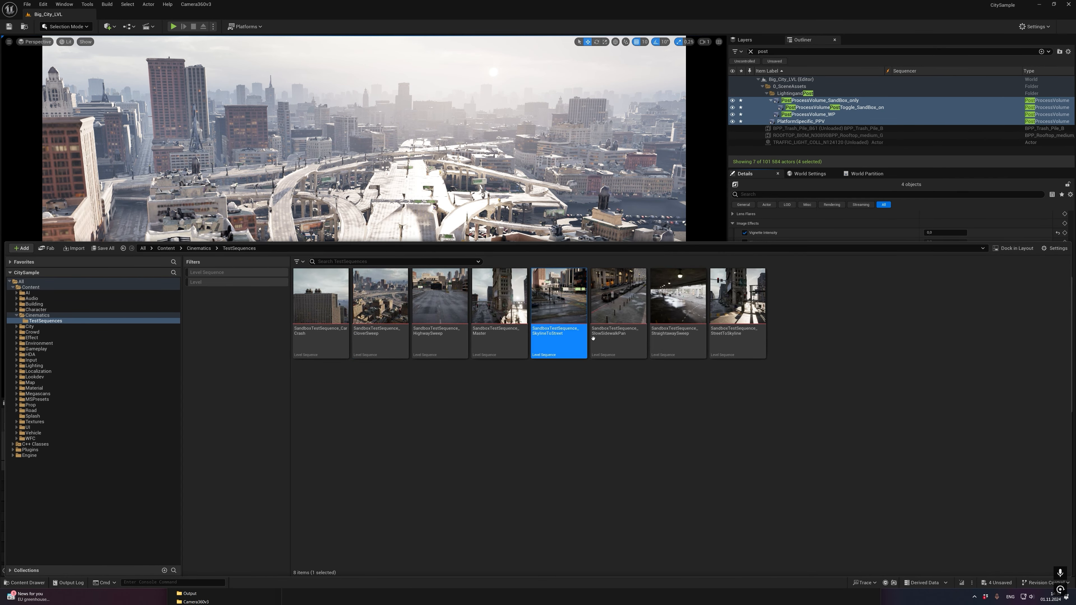
left_click(623, 302)
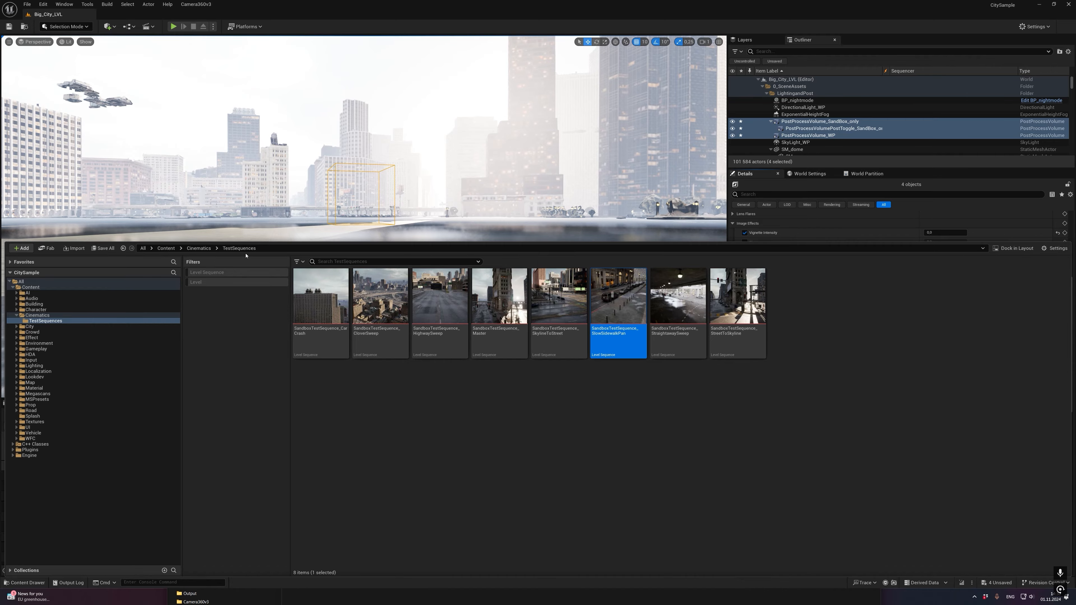
left_click(26, 582)
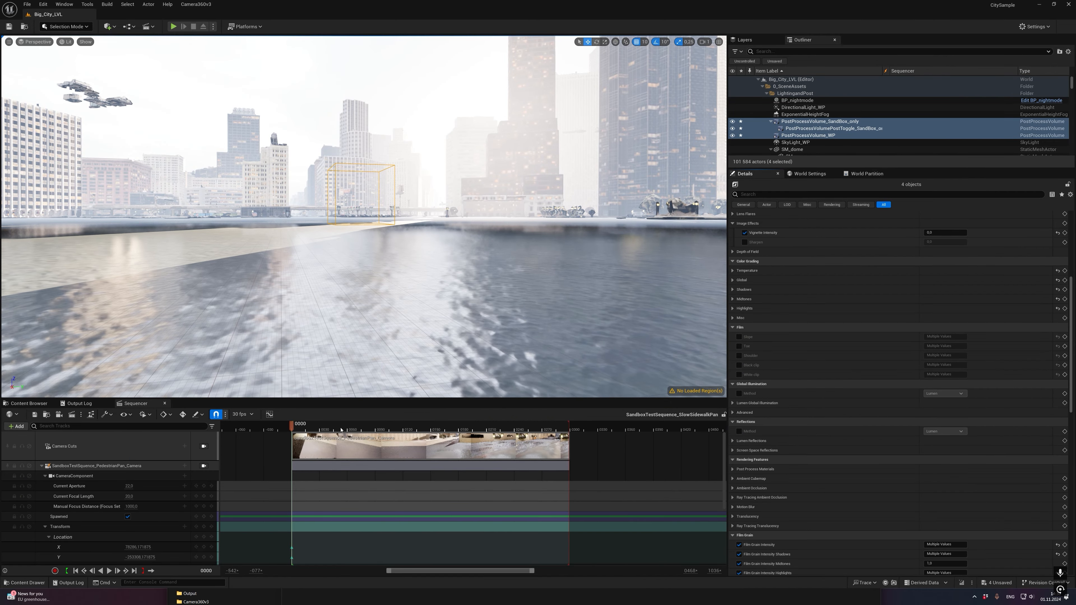
left_click(204, 446)
left_click_drag(292, 425, 339, 429)
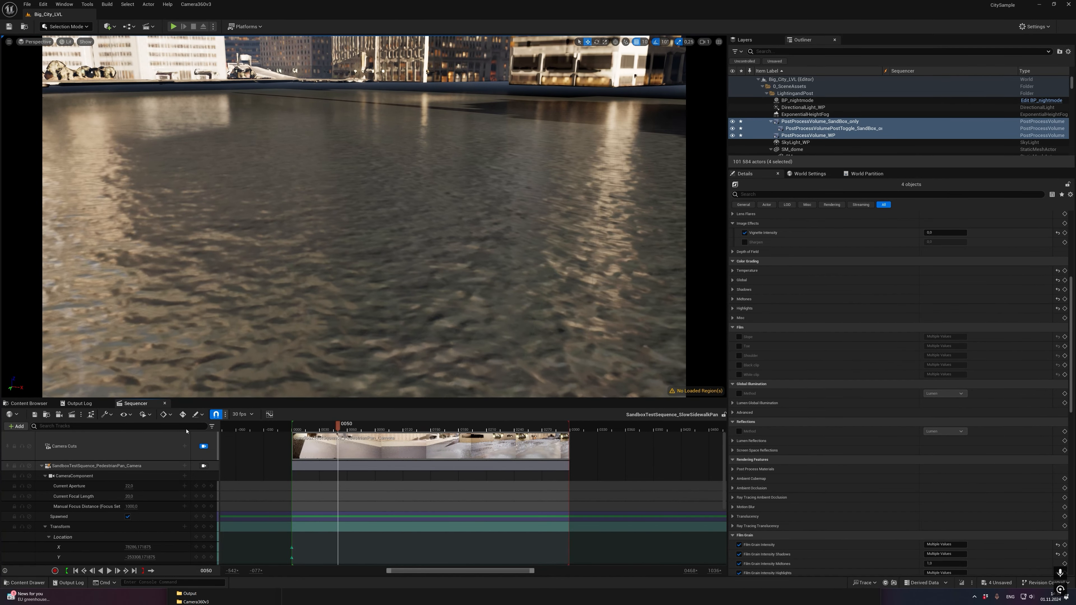
Add the SlowSidewalkPan sequence to the Movie Render Queue and remove the CloverSweep job.
left_click(79, 414)
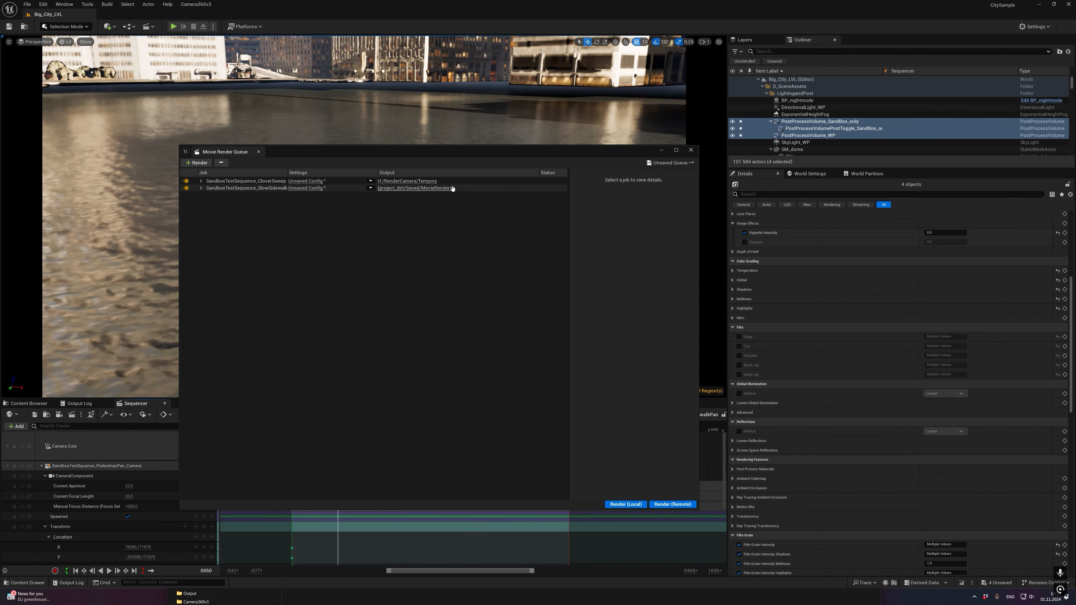
left_click(466, 187)
left_click(466, 181)
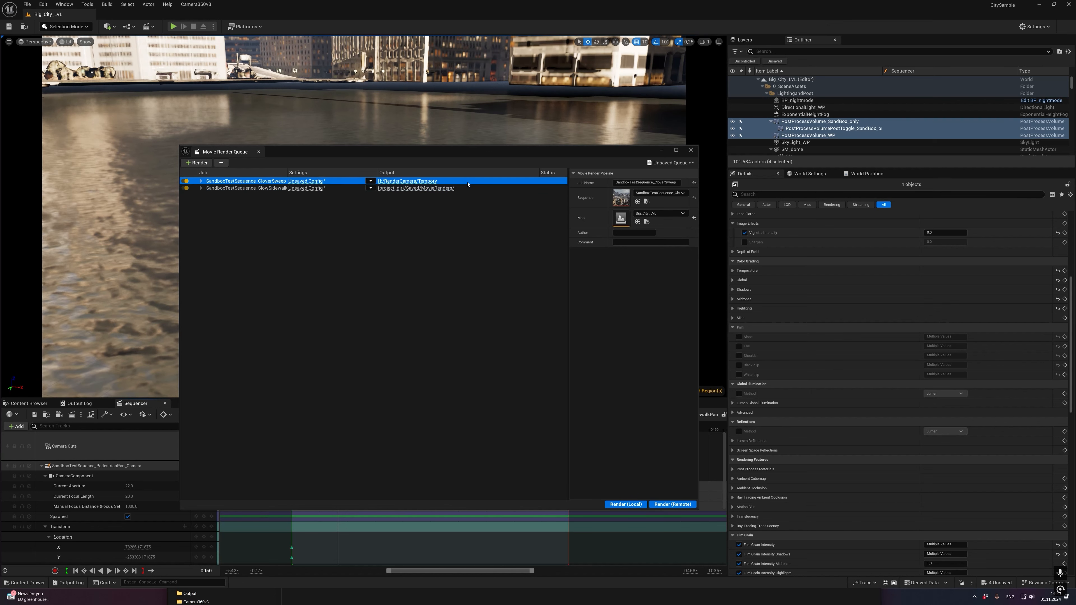
key("Delete")
Set the SlowSidewalkPan job's Output Directory to H:/RenderCamera.
left_click(306, 181)
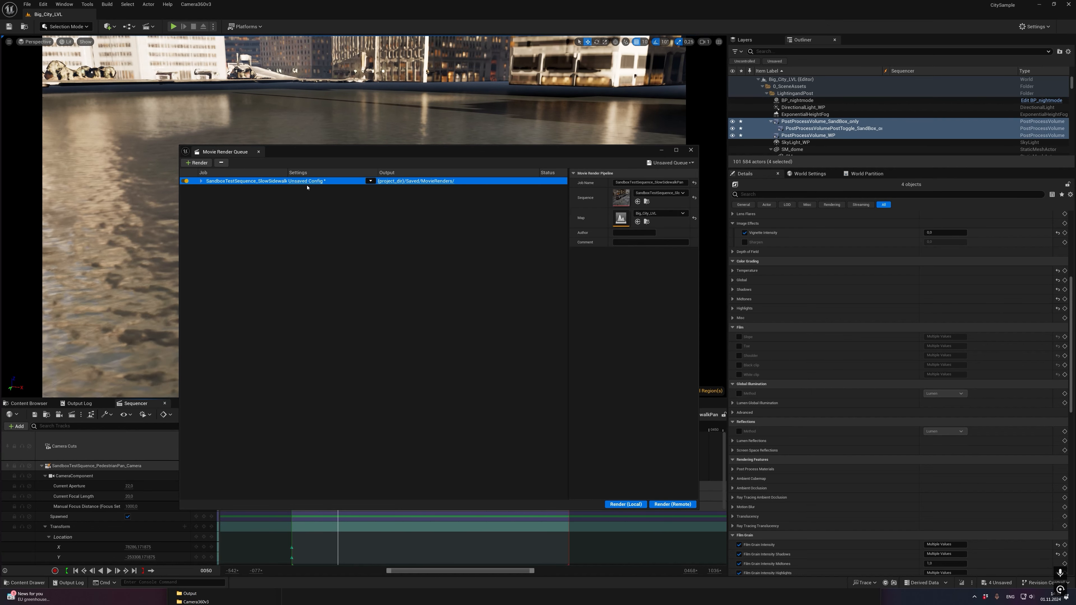
left_click(644, 220)
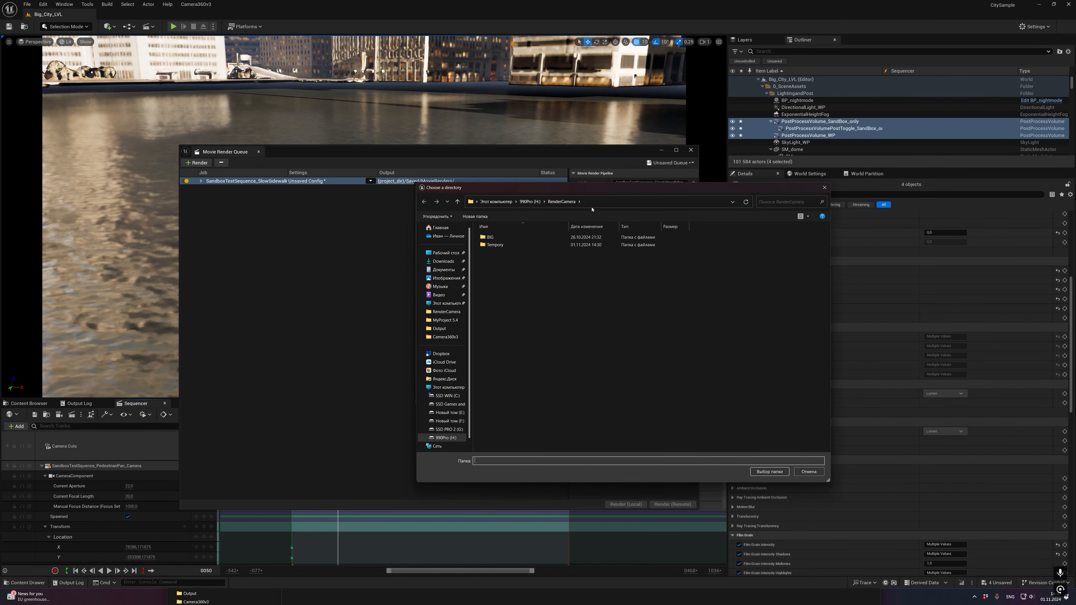
left_click(768, 471)
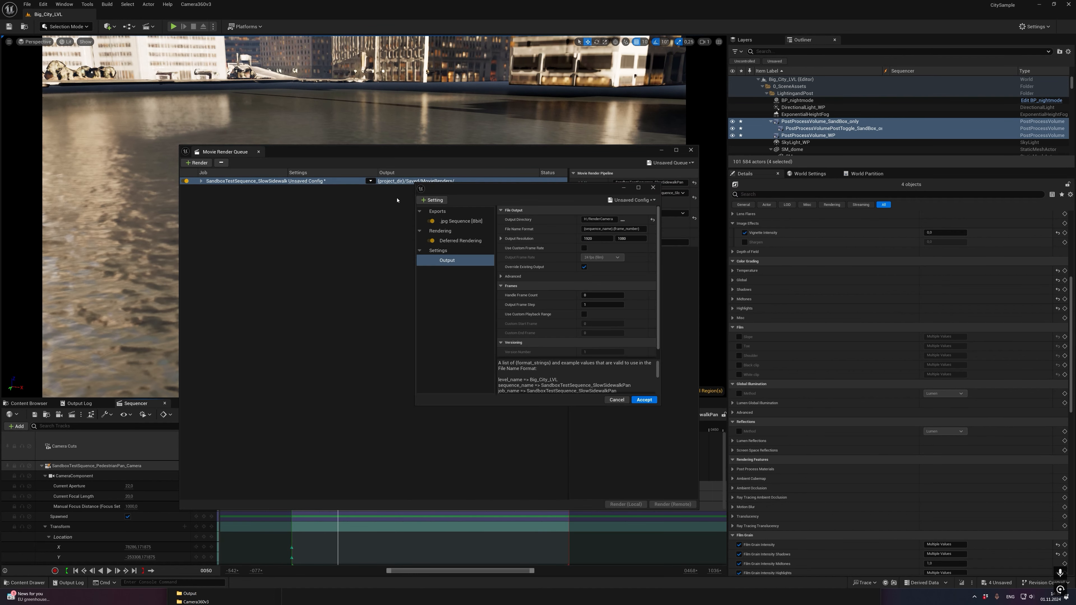
Add the Camera360v3 pass to the job's rendering settings and remove Deferred Rendering.
left_click(432, 200)
left_click(462, 351)
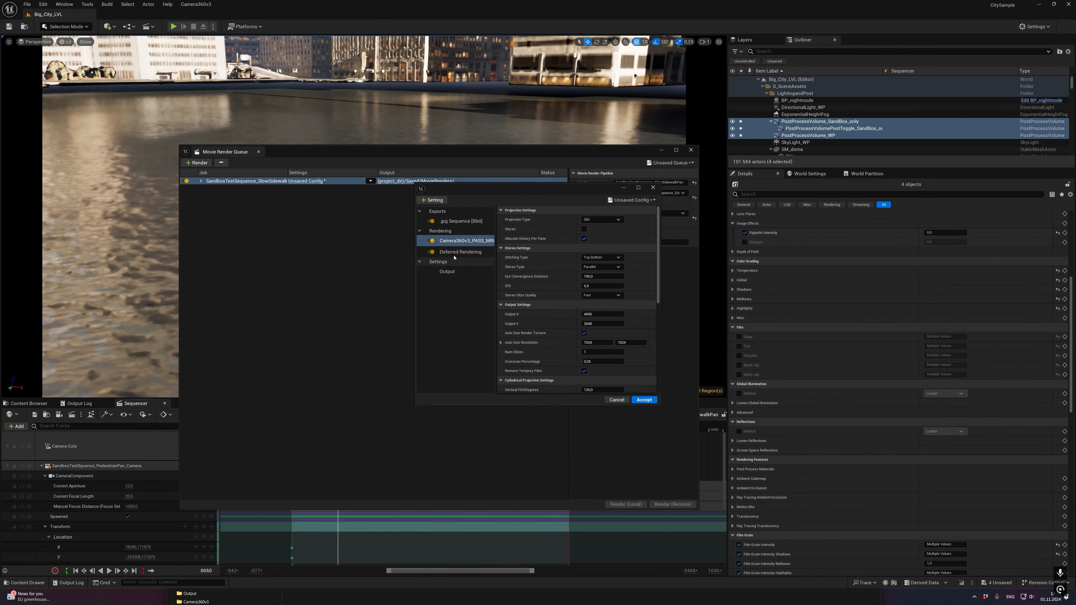
left_click(455, 252)
key("Delete")
Add an Anti-aliasing setting to the job with a sample count of 8 and override its anti-aliasing method.
left_click(436, 201)
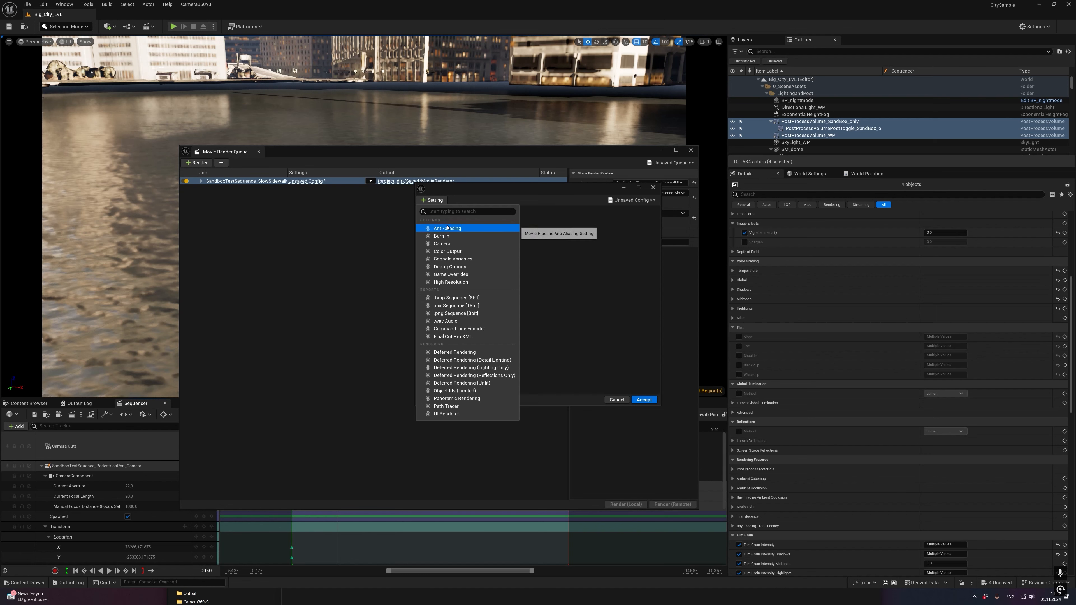
left_click(447, 228)
left_click(593, 219)
type("8")
left_click(586, 239)
left_click(605, 248)
left_click(599, 253)
Enable Stereo in the Camera360v3 pass and set Output X to 8000 and Output Y to 4000.
left_click(488, 241)
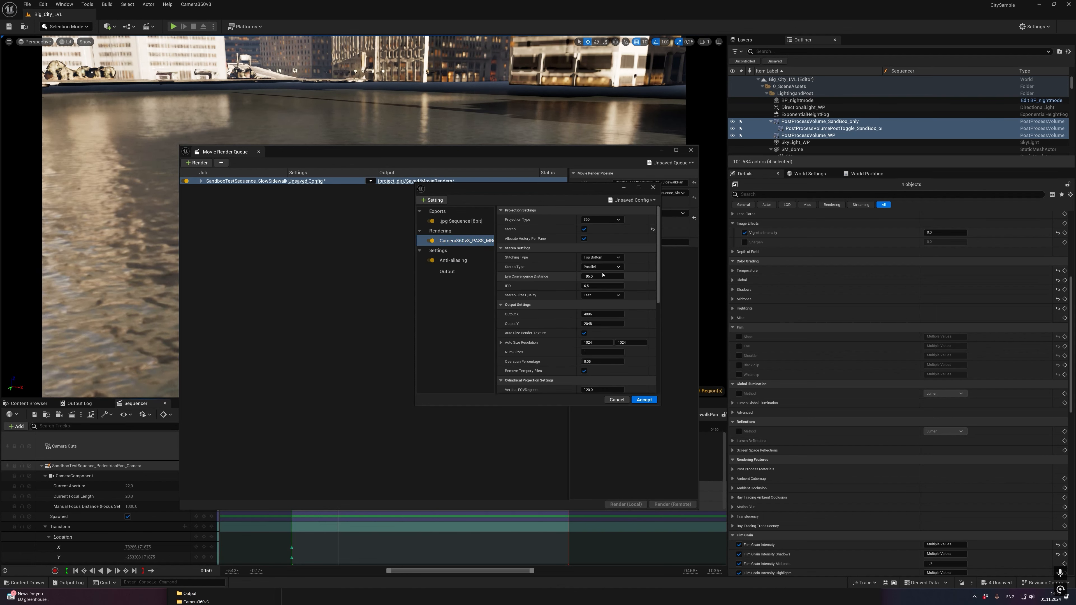
left_click(601, 314)
type("8000")
key("Return")
left_click(600, 324)
type("4000")
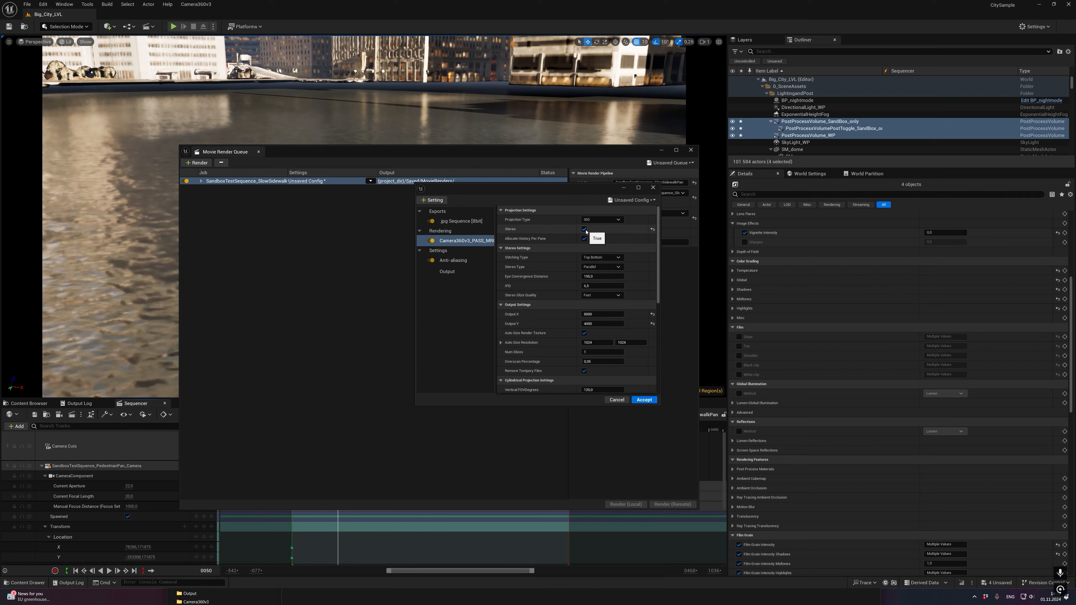
Replace the .jpg Sequence export with .png Sequence [8bit] and accept the job settings.
left_click(482, 221)
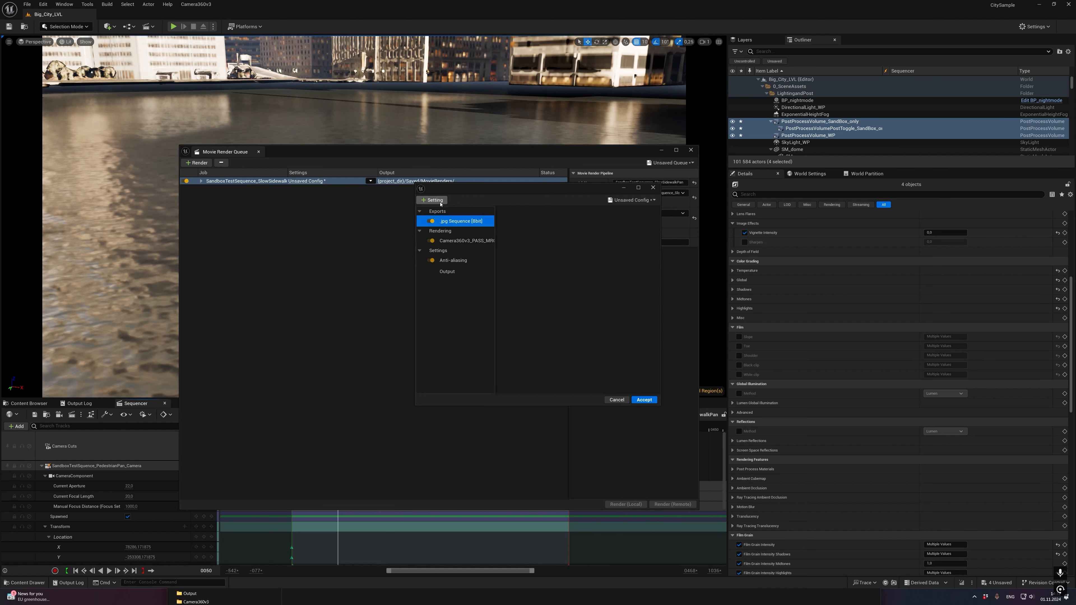
left_click(433, 199)
left_click(446, 306)
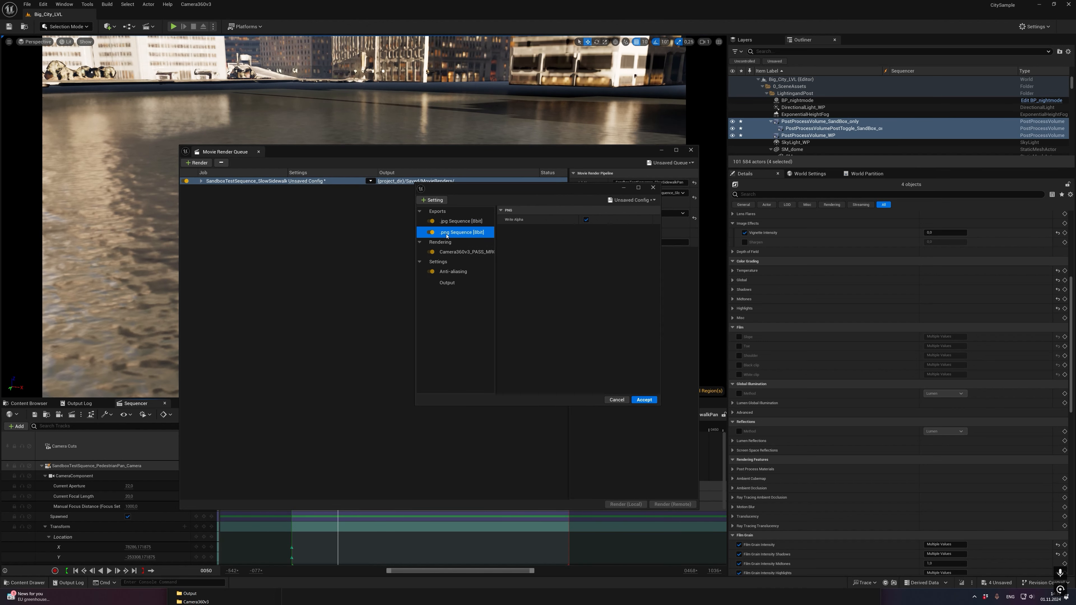
left_click(645, 400)
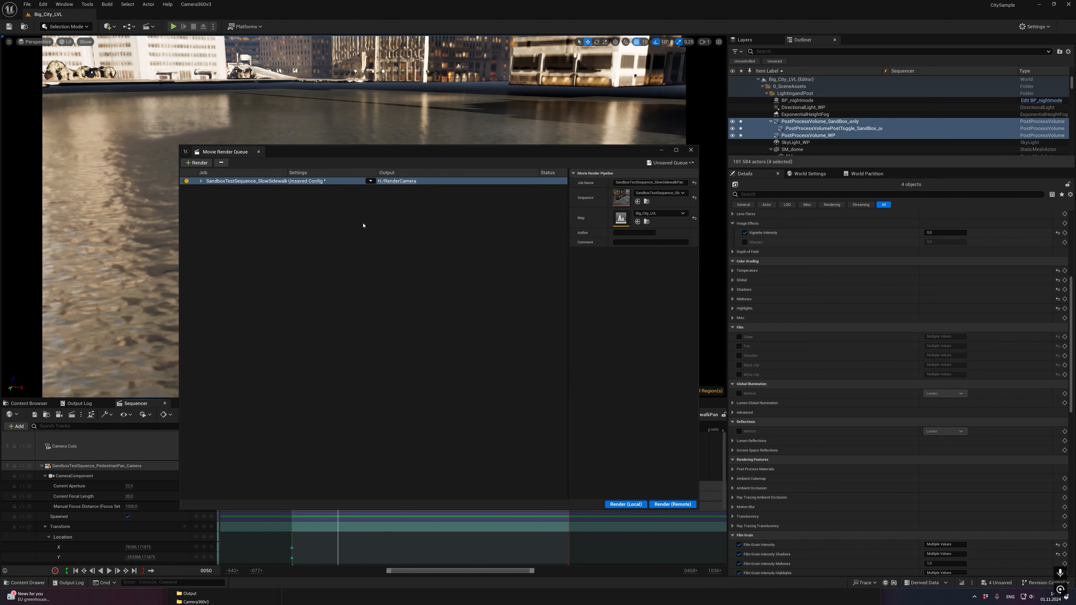
Enable Use Custom Playback Range in the job's Output settings, with start frame 50 and end frame 56, and accept.
left_click(306, 181)
left_click(479, 274)
left_click(584, 314)
scroll(589, 316, "down", 1)
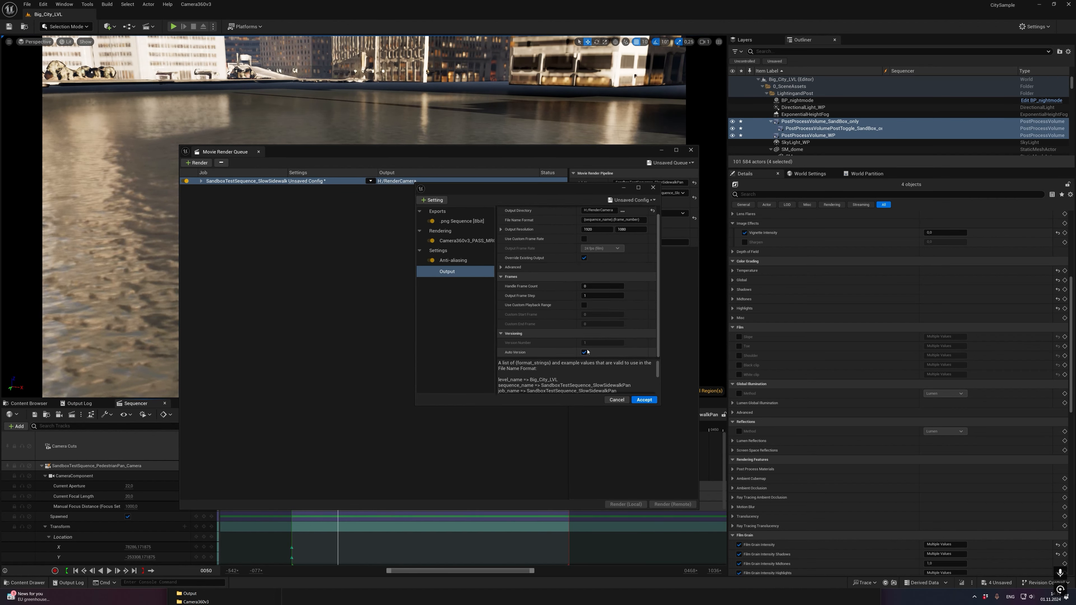
left_click(593, 314)
type("50")
key("Return")
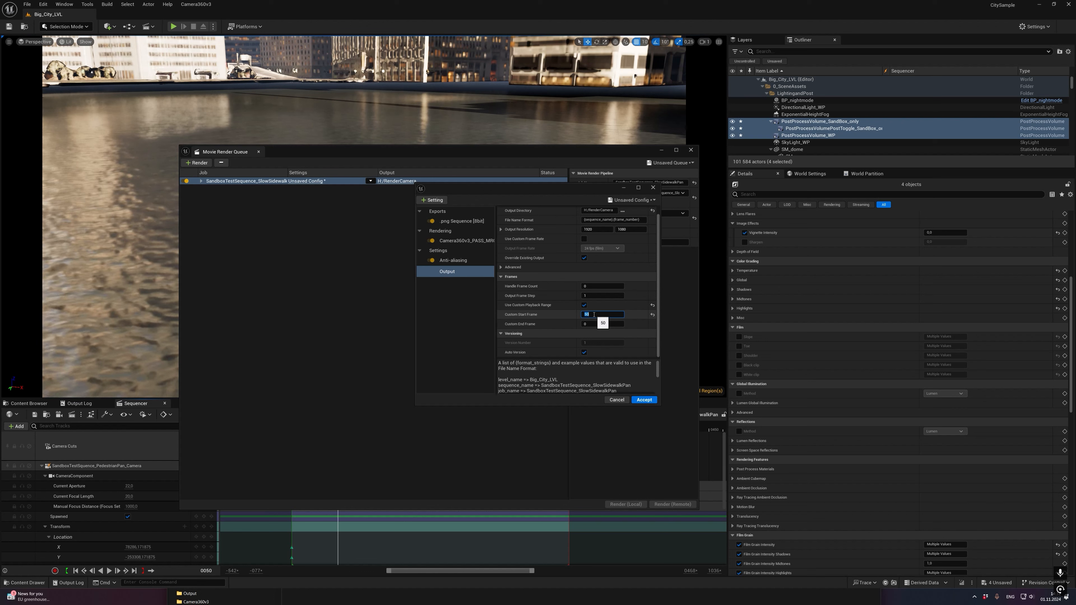
key("Tab")
type("56")
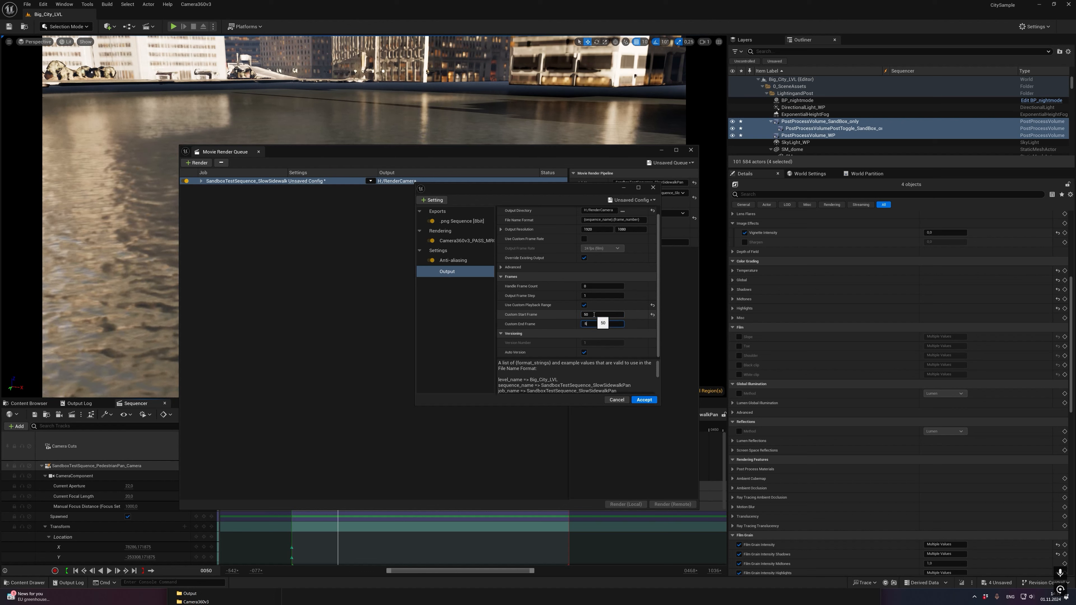
key("Return")
left_click(645, 400)
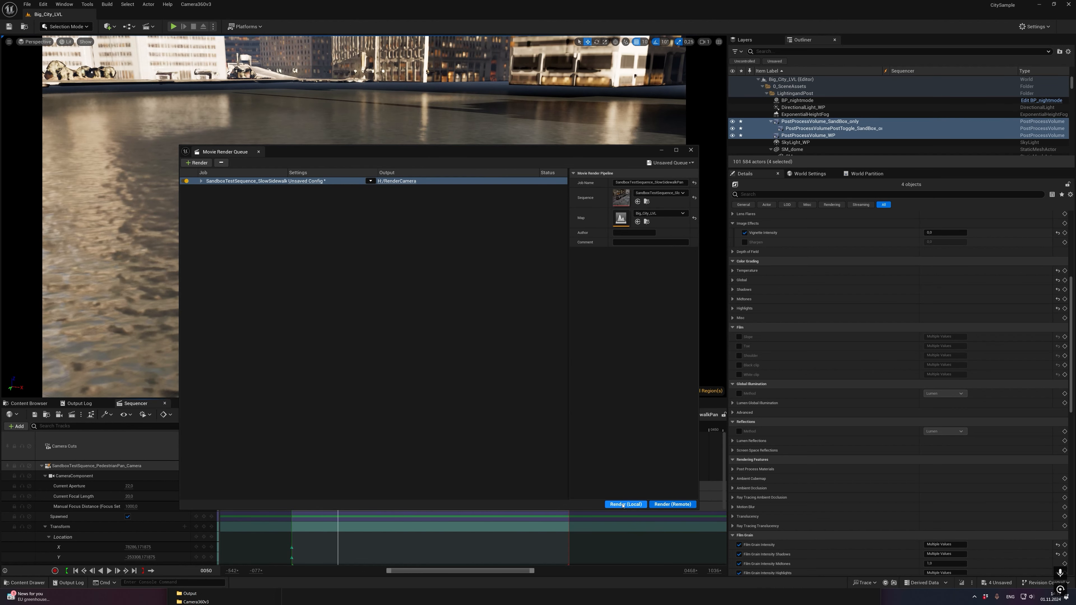
Render the stereo SlowSidewalkPan job locally and bring up the RenderCamera folder.
left_click(626, 504)
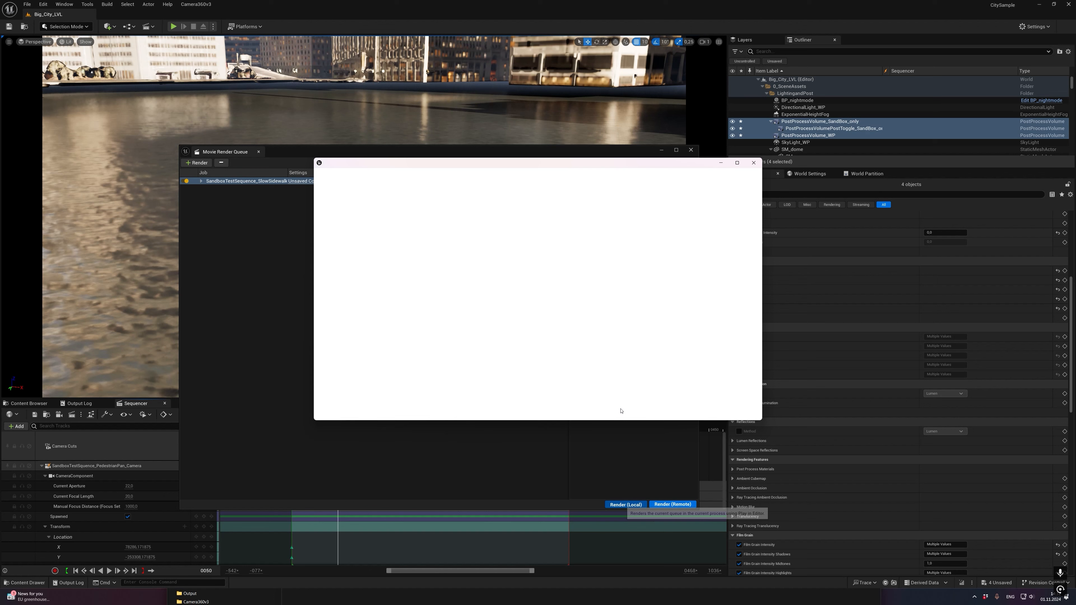
left_click(491, 597)
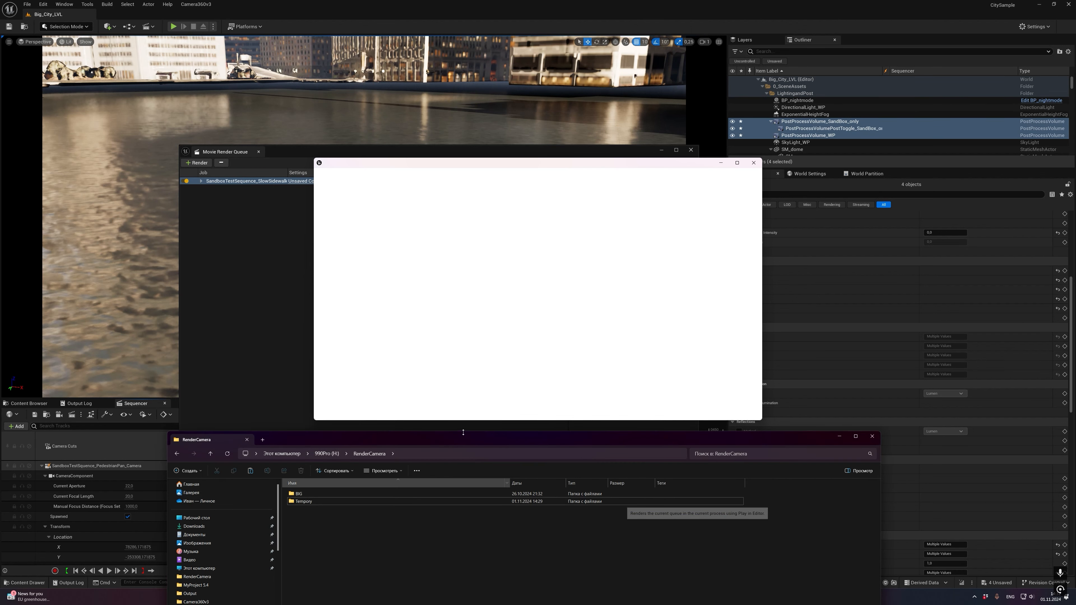
Resize the RenderCamera folder window and place it below the render preview so its file list is readable.
left_click_drag(463, 433, 463, 512)
left_click_drag(551, 519, 487, 382)
left_click(689, 450)
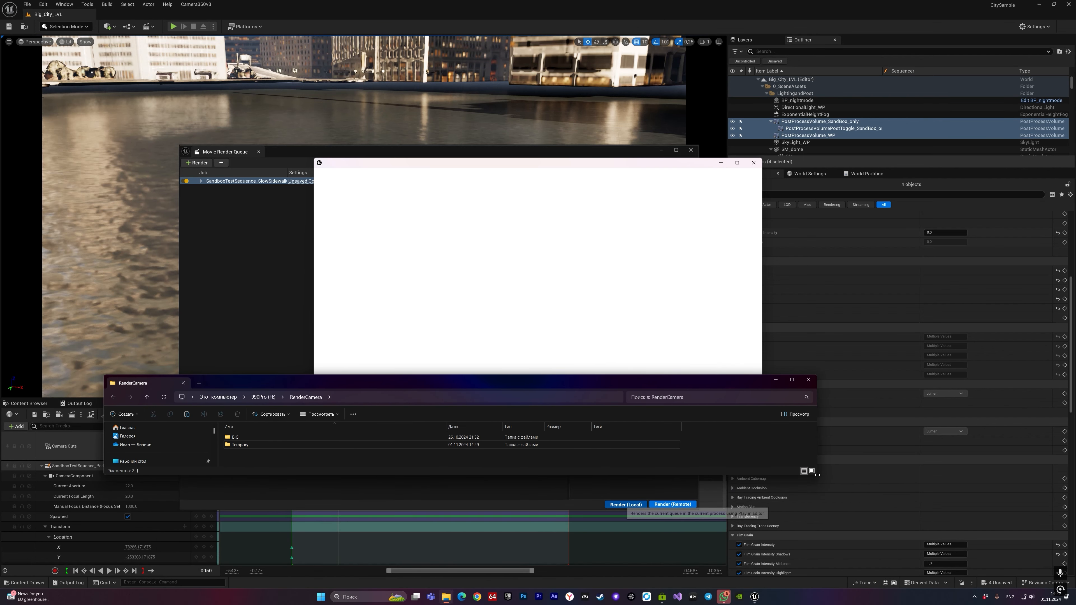
left_click_drag(817, 475, 936, 568)
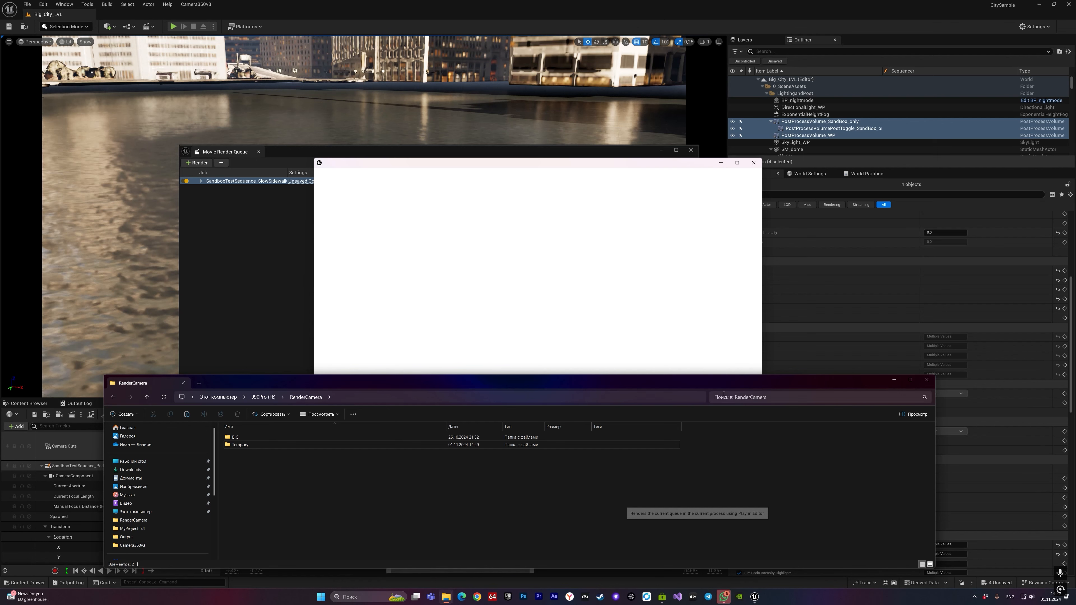
left_click_drag(720, 376, 727, 427)
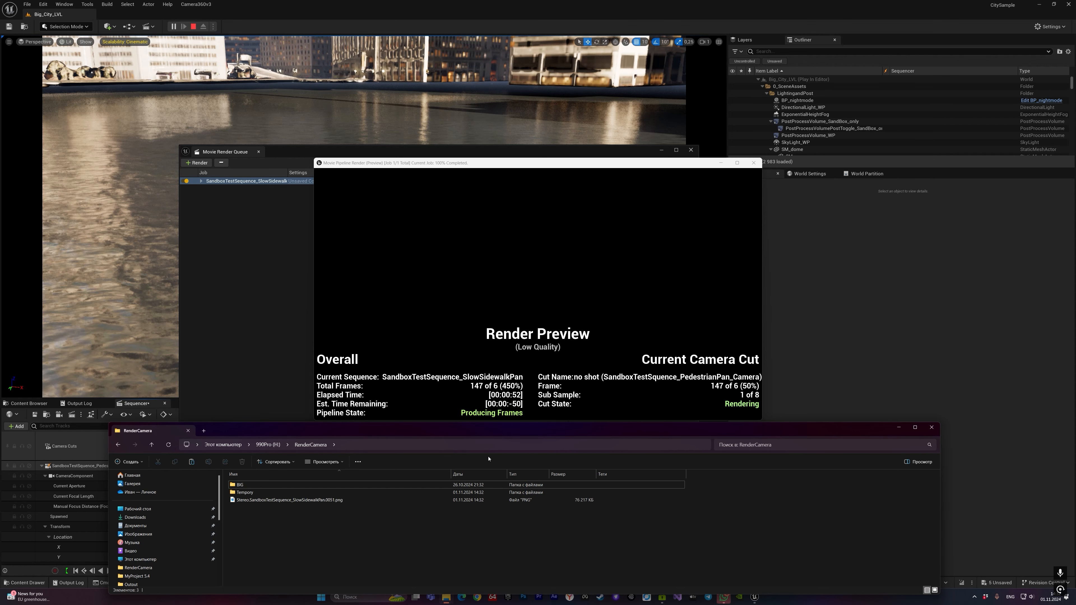
Preview the rendered stereo PNG frame 0051 of SlowSidewalkPan, close it, and open the file in Adobe Photoshop 2024.
double_click(445, 501)
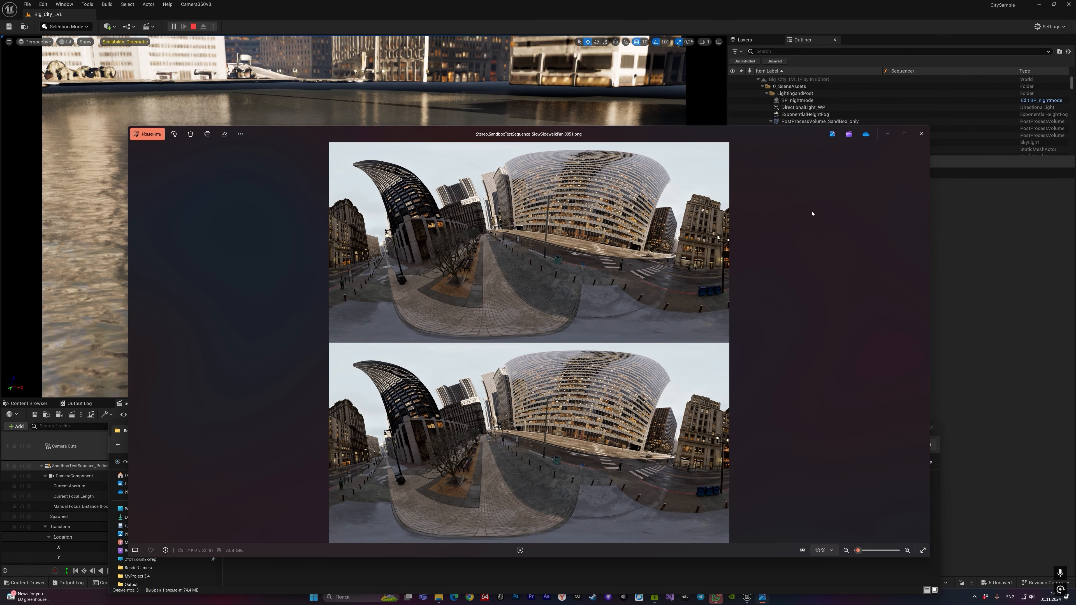
left_click(917, 135)
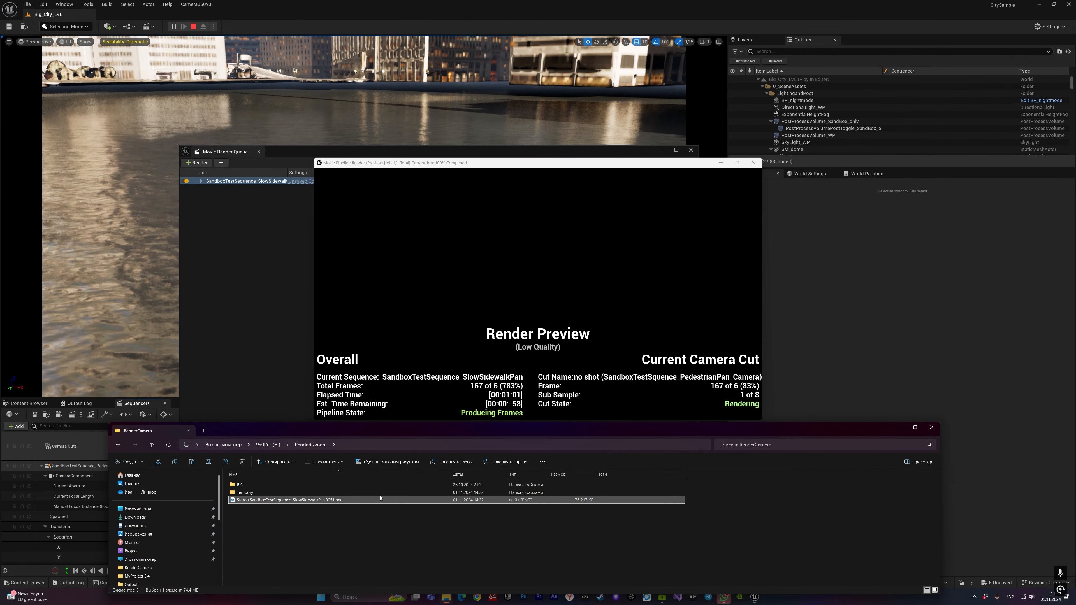
right_click(372, 500)
mouse_move(466, 330)
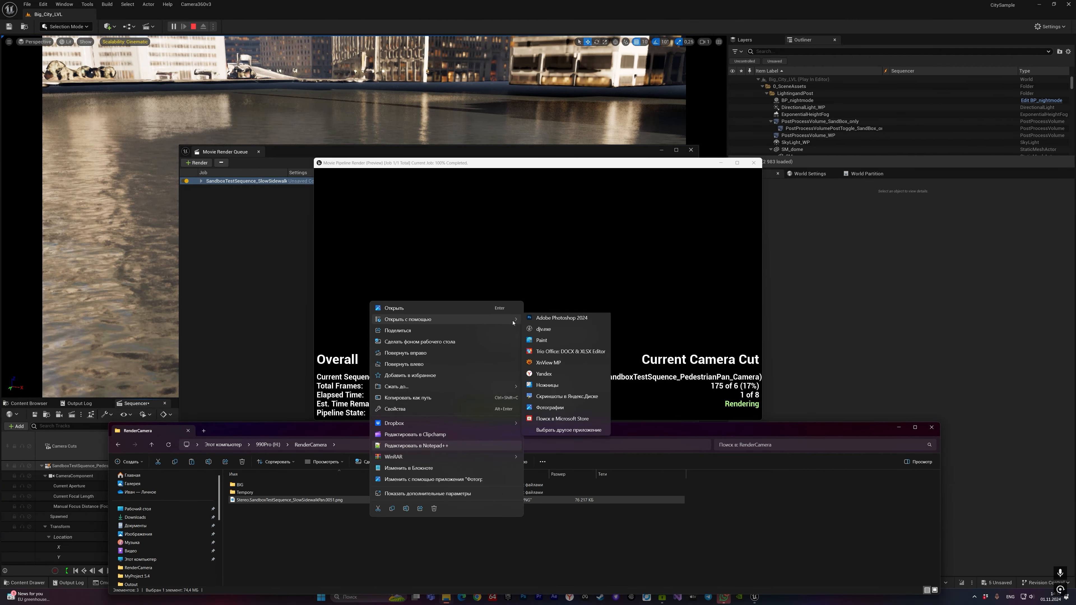
left_click(565, 323)
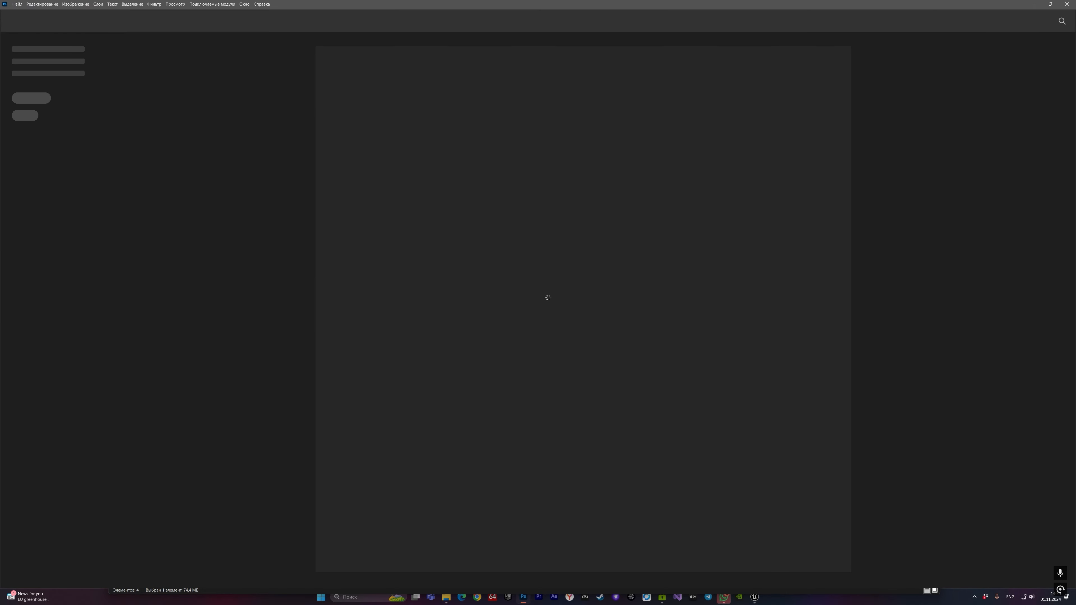
key("Return")
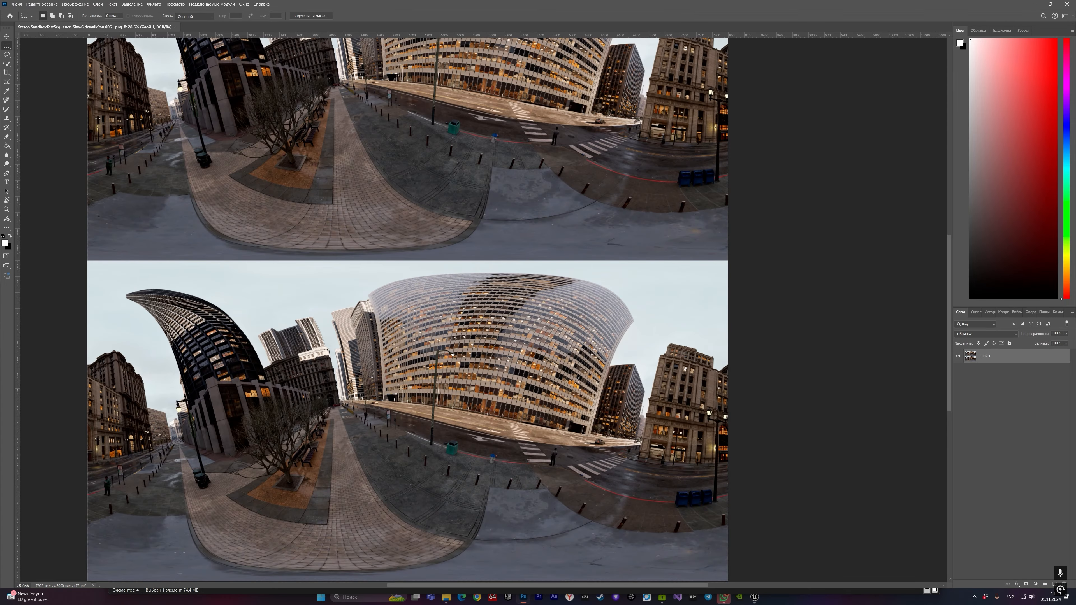
Duplicate the stereo image layer and move the copy down so its upper eye view overlays the lower eye view.
key("ctrl+0")
left_click_drag(1050, 356, 1063, 583)
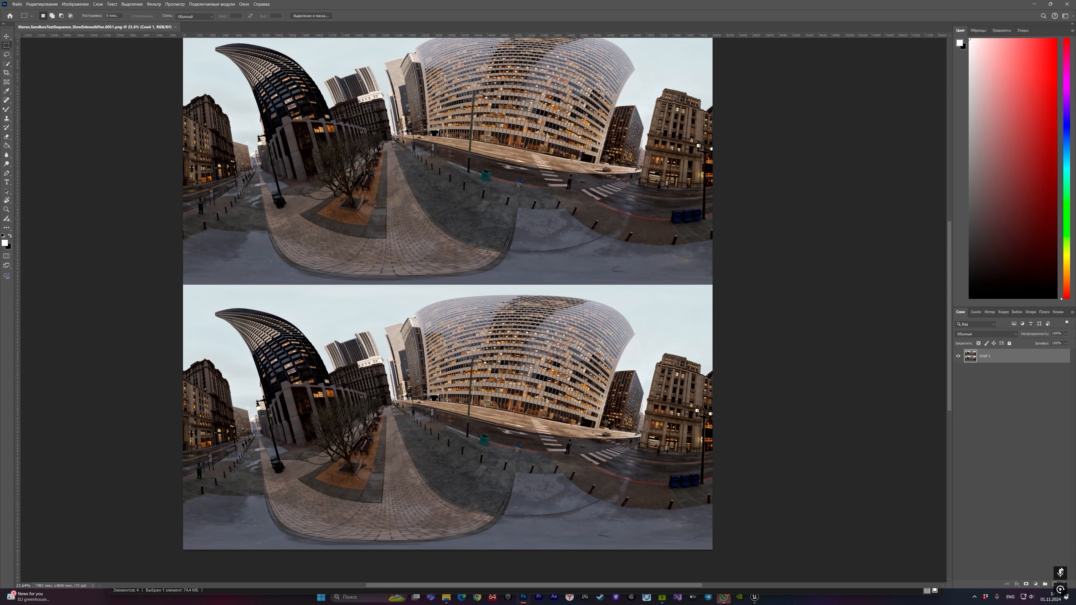
left_click_drag(1009, 362, 1065, 583)
left_click_drag(1026, 356, 1055, 584)
key("v")
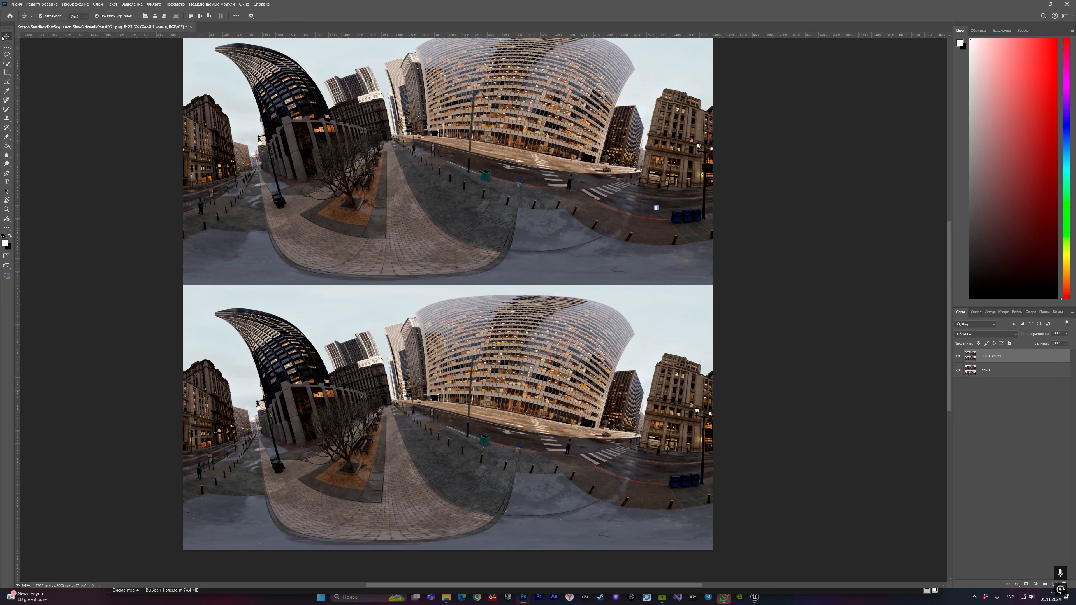
key("m")
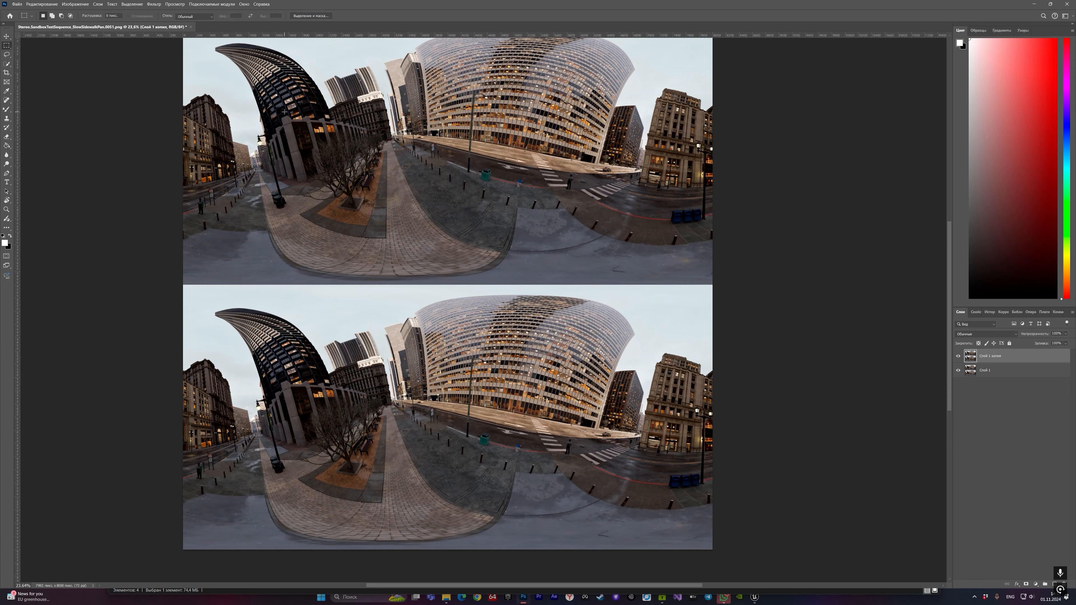
key("v")
left_click_drag(613, 134, 613, 390)
Toggle the copied layer's visibility repeatedly to compare the left and right eye views across the whole panorama.
left_click(958, 356)
left_click(959, 356)
left_click(958, 356)
left_click(958, 356)
left_click(958, 356)
left_click(958, 356)
left_click(958, 356)
left_click(958, 356)
left_click(959, 356)
left_click(958, 356)
left_click(958, 357)
left_click(958, 356)
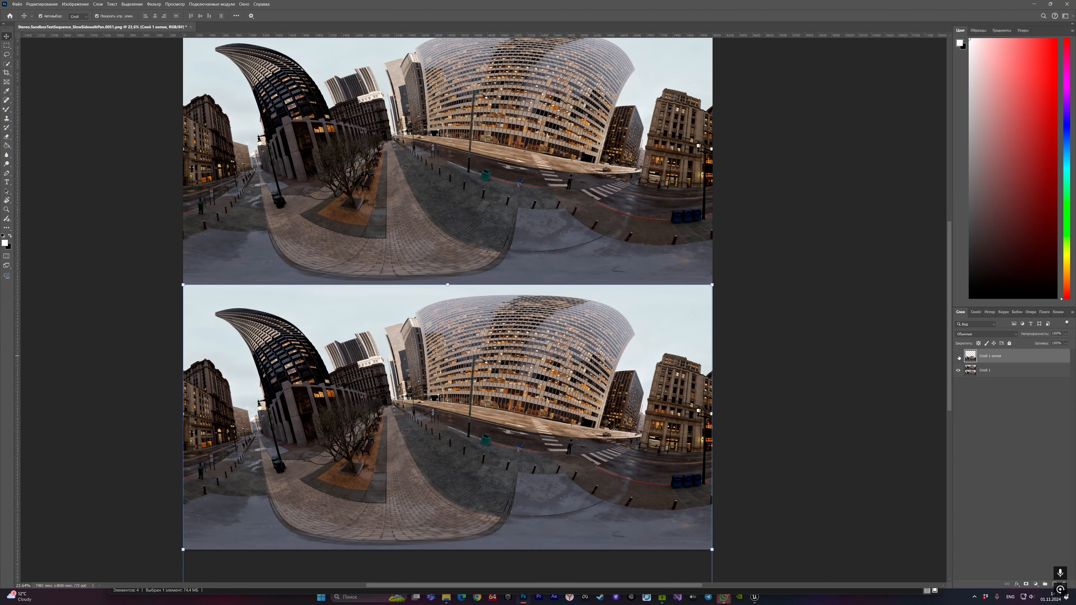
left_click(958, 357)
left_click(958, 356)
left_click(958, 356)
left_click(959, 356)
left_click(958, 357)
left_click(959, 356)
Compare the two eye views closely around the street and buildings by switching the copied layer on and off.
scroll(874, 442, "up", 5, "alt")
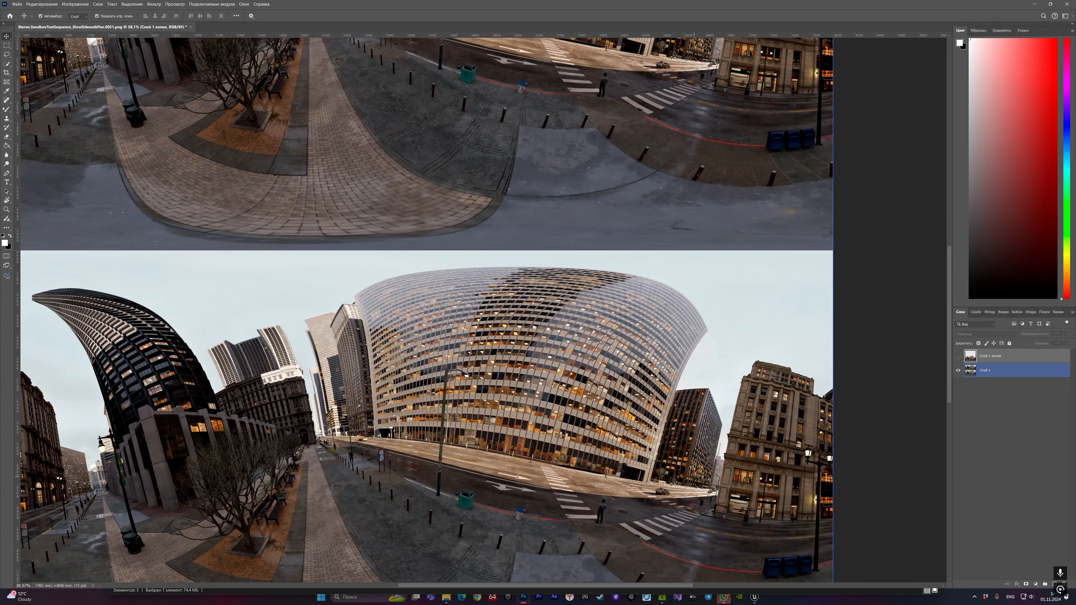
scroll(729, 480, "down", 3)
scroll(729, 480, "up", 6, "alt")
left_click(959, 356)
left_click(958, 356)
left_click(959, 356)
left_click(958, 356)
left_click(959, 356)
left_click(959, 356)
left_click(958, 357)
left_click(958, 356)
left_click(958, 357)
left_click(958, 356)
left_click(958, 357)
Examine the parallax of the pedestrian and crosswalk at high magnification by alternating the copied layer's visibility.
scroll(820, 376, "up", 7, "alt")
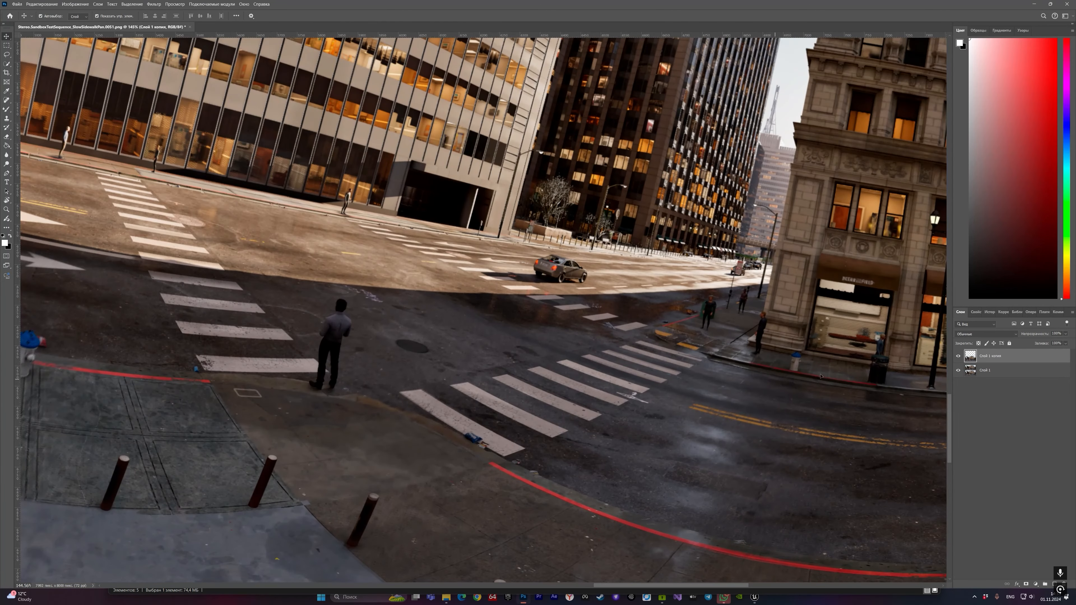
left_click(959, 357)
left_click(959, 358)
left_click(959, 358)
left_click(959, 357)
left_click(959, 357)
left_click(959, 357)
left_click(959, 357)
left_click(959, 357)
left_click(959, 357)
left_click(959, 357)
Compare both eye views over the lower panorama, from the plaza trees to the mailboxes, by flashing the copied layer.
scroll(527, 410, "down", 12, "alt")
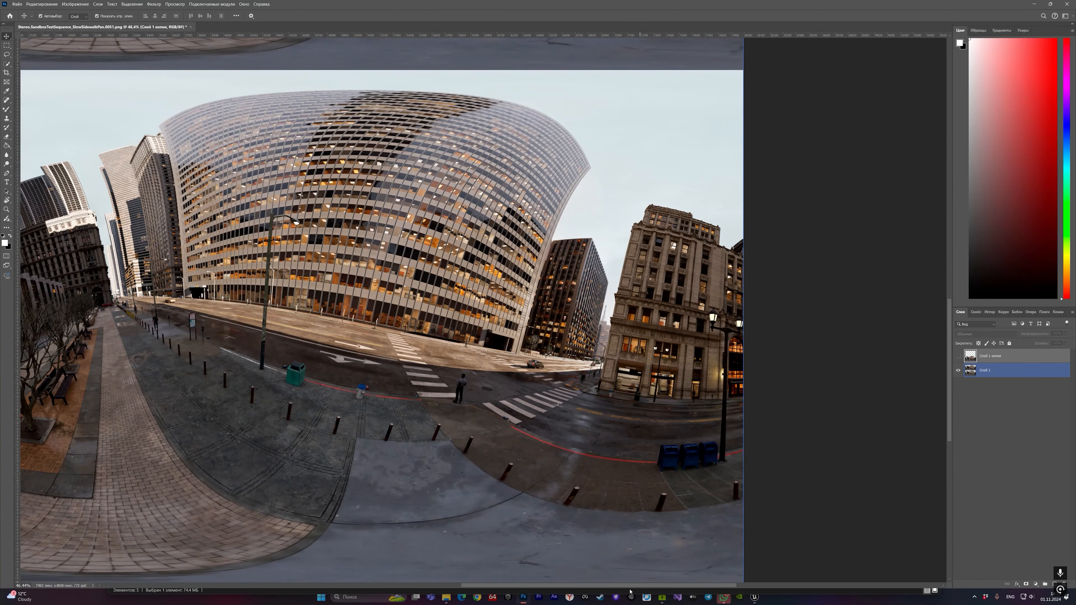
scroll(694, 509, "left", 11)
scroll(873, 398, "down", 3)
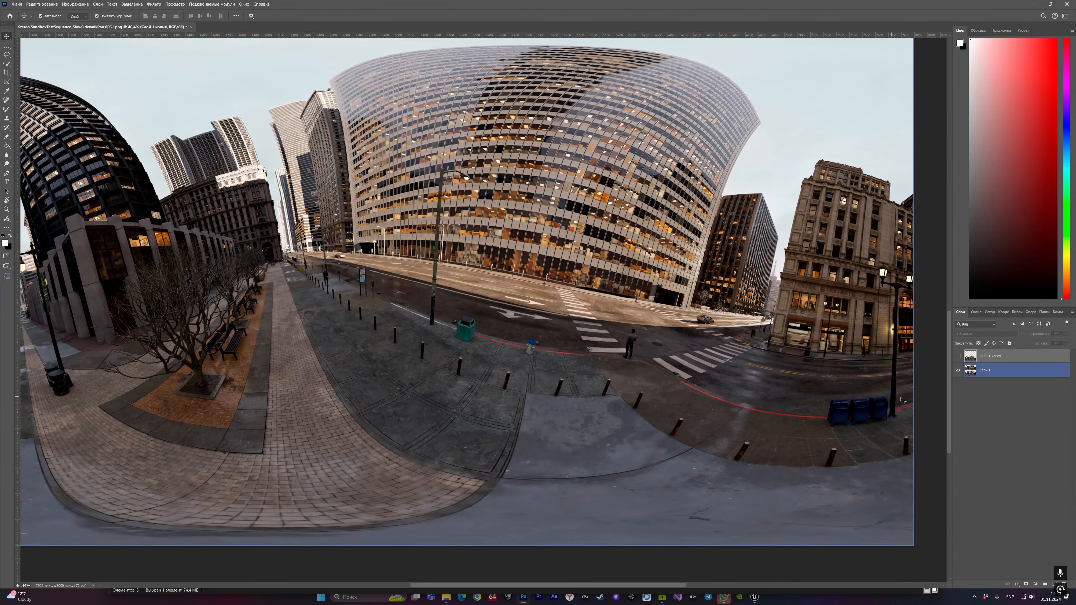
left_click(959, 357)
left_click(960, 357)
left_click(959, 357)
left_click(959, 357)
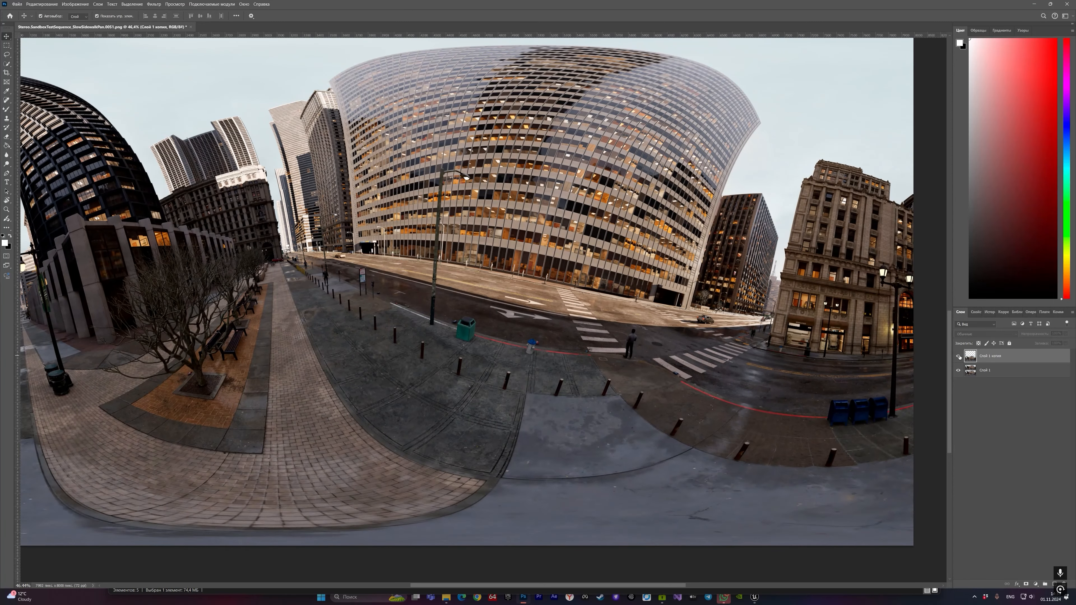
left_click(959, 357)
left_click(959, 356)
left_click(958, 356)
left_click(958, 356)
left_click(959, 356)
left_click(958, 356)
left_click(958, 356)
left_click(958, 356)
left_click(958, 356)
left_click(959, 356)
left_click(958, 357)
Inspect the stereo offset around the brick walkway, tree and lamp post by hiding and showing the copied layer.
scroll(439, 395, "down", 6, "alt")
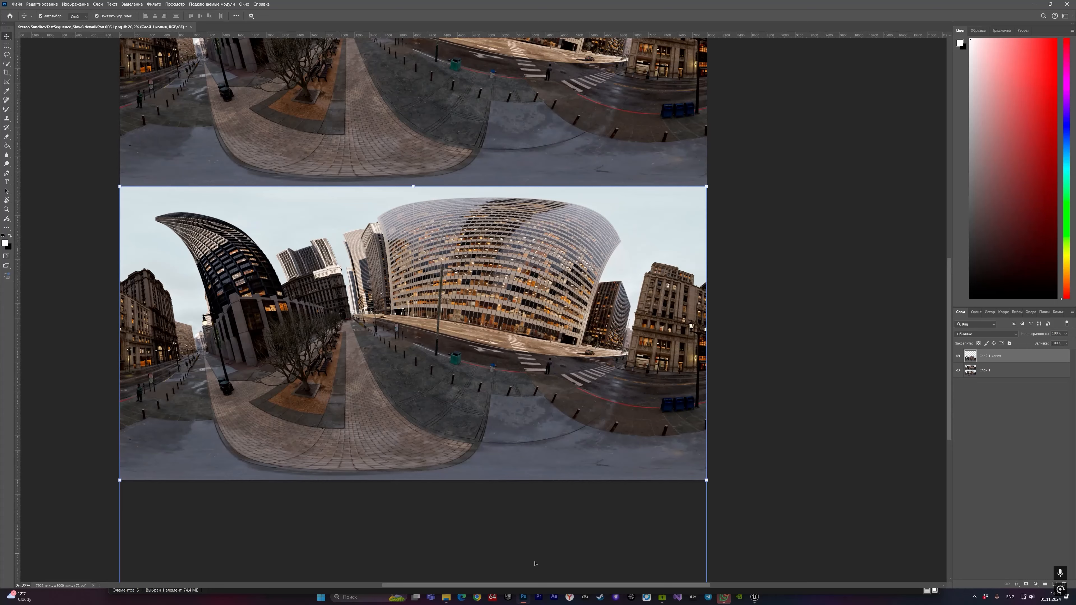
left_click(958, 356)
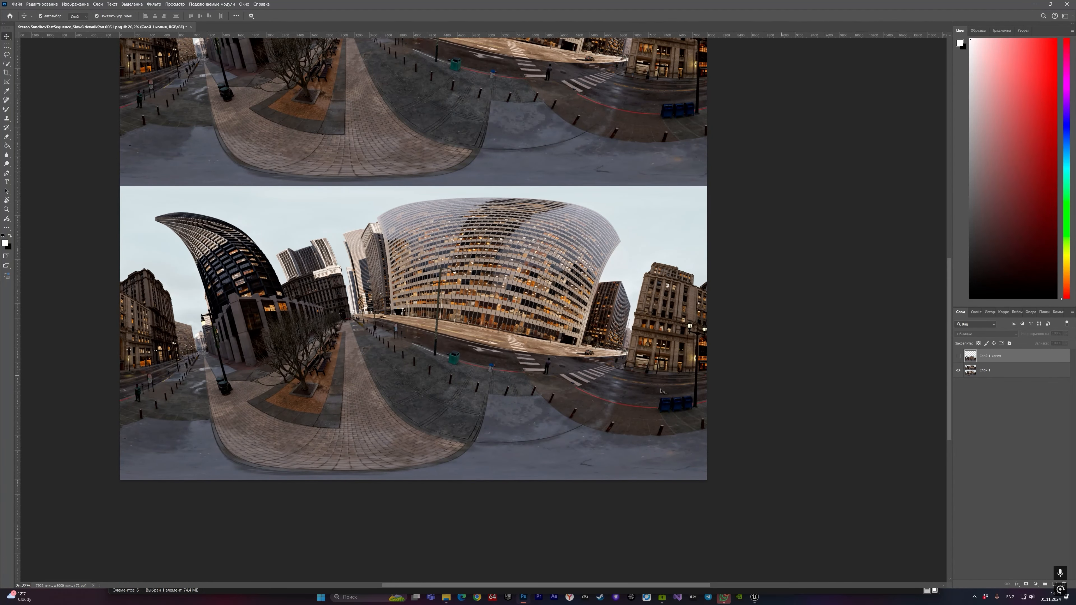
left_click(987, 370)
scroll(481, 363, "up", 6, "alt")
left_click(959, 357)
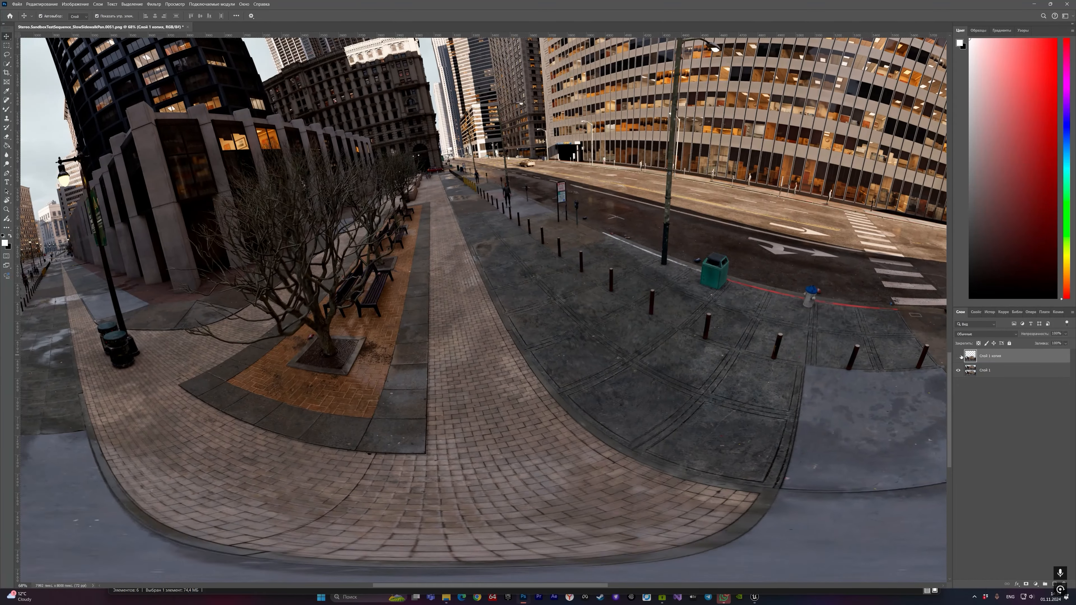
left_click(959, 356)
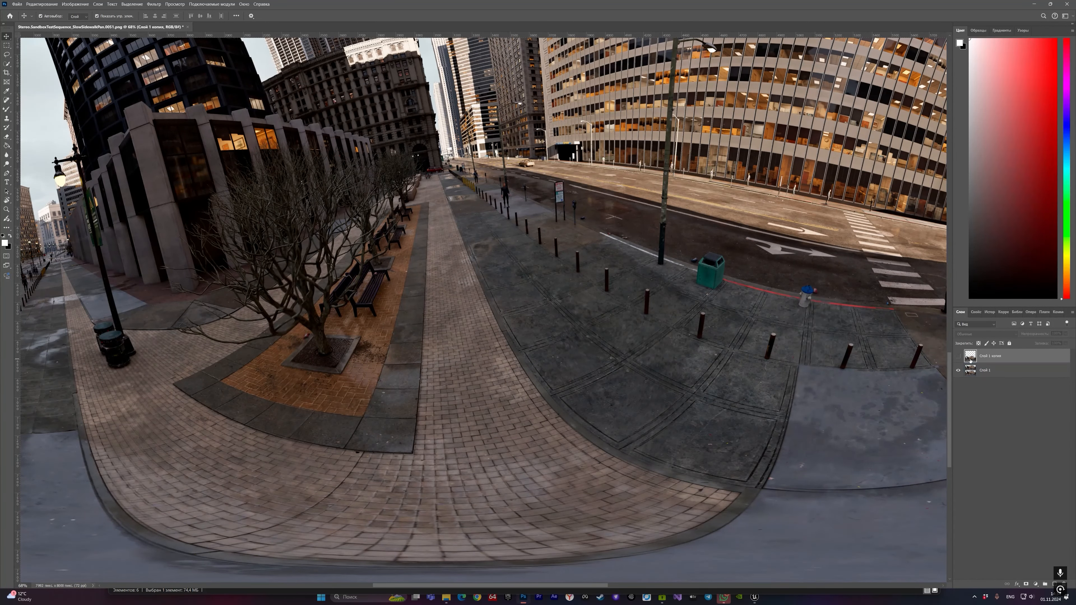
left_click(959, 357)
left_click(959, 357)
left_click(959, 356)
scroll(514, 312, "down", 6, "alt")
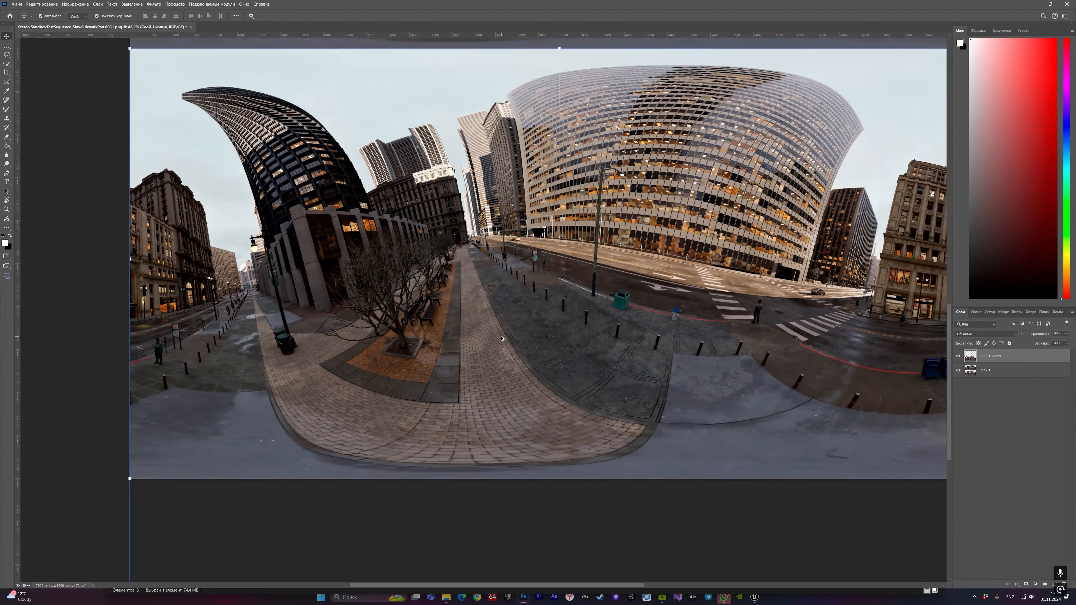
Close Photoshop without saving the changes to the stereo frame.
left_click_drag(865, 9, 646, 117)
left_click(850, 113)
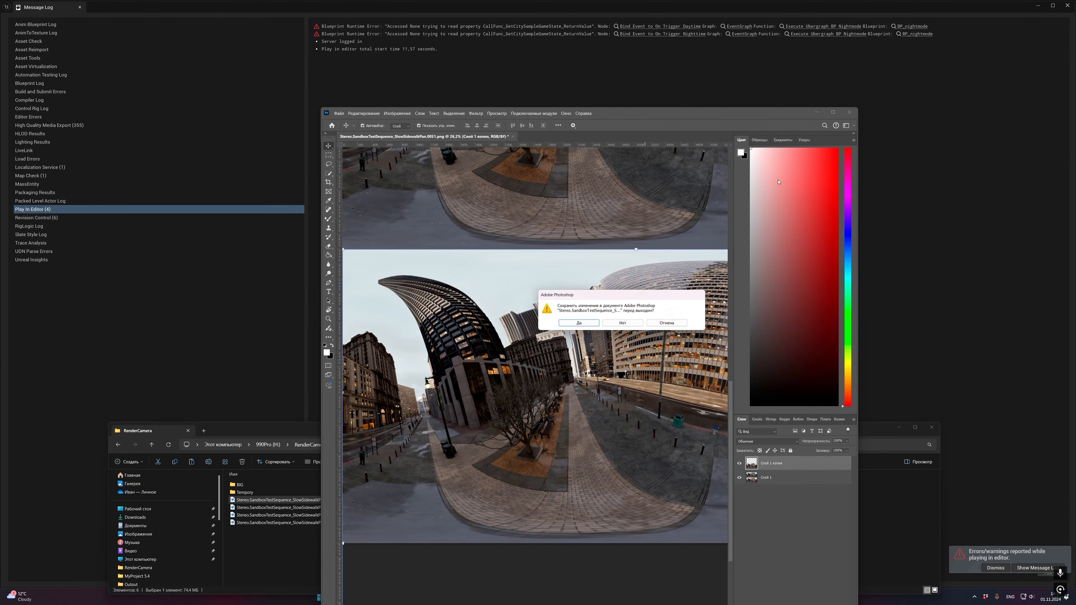
left_click(624, 324)
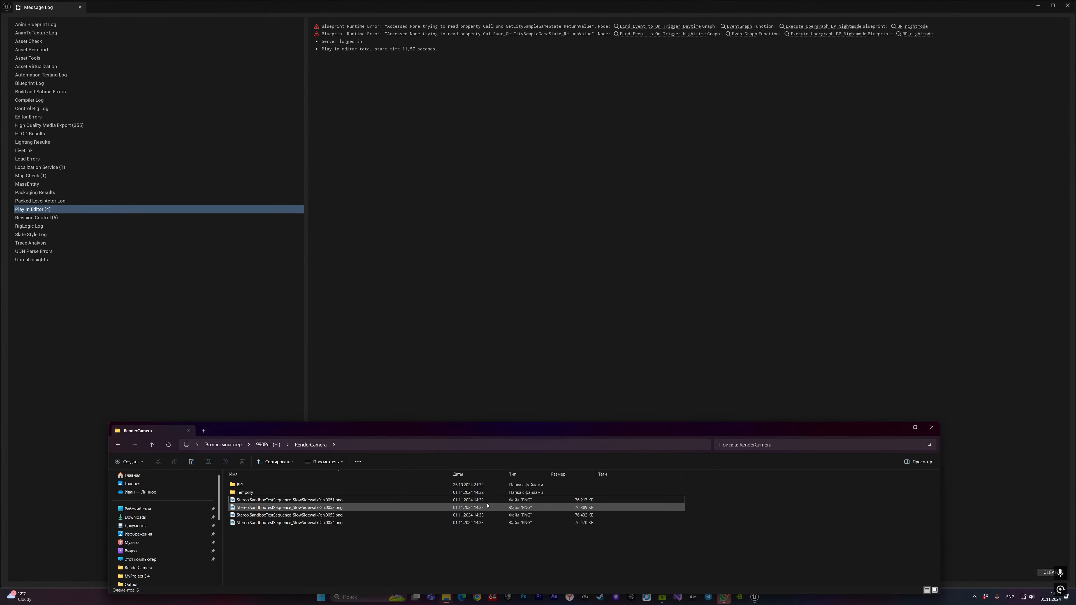
View the rendered stereo PNGs from frame 0051 to 0053 back and forth, and close the image viewer.
double_click(478, 508)
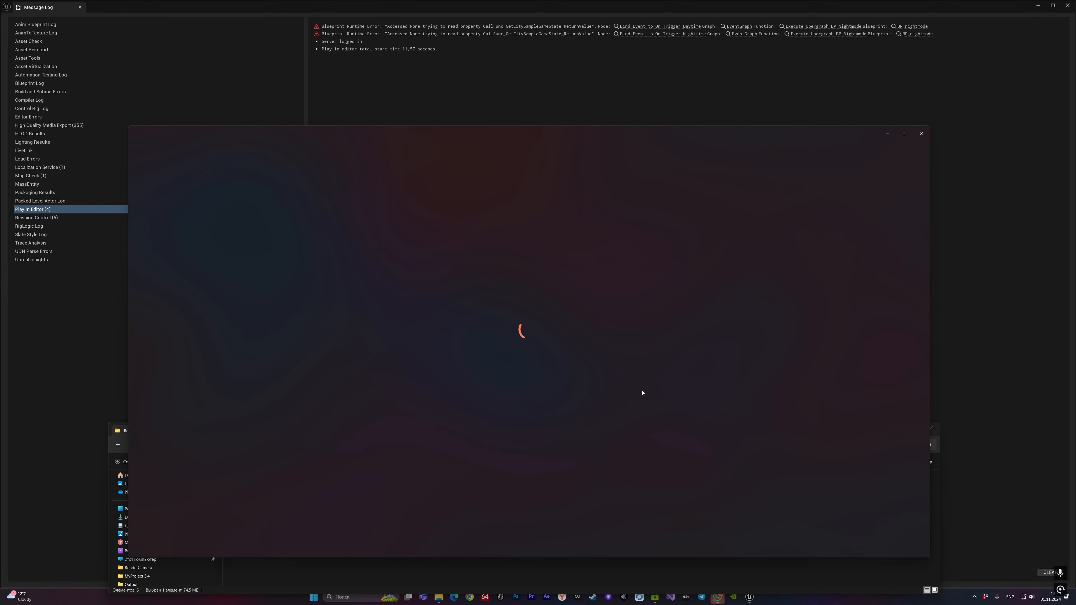
key("Left")
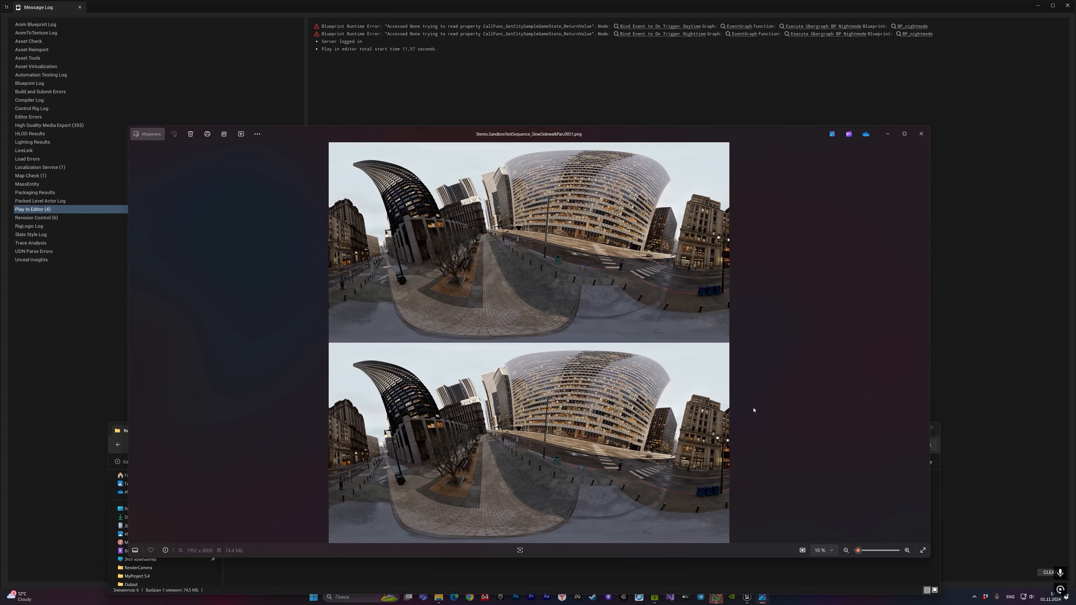
key("Right")
key("Right")
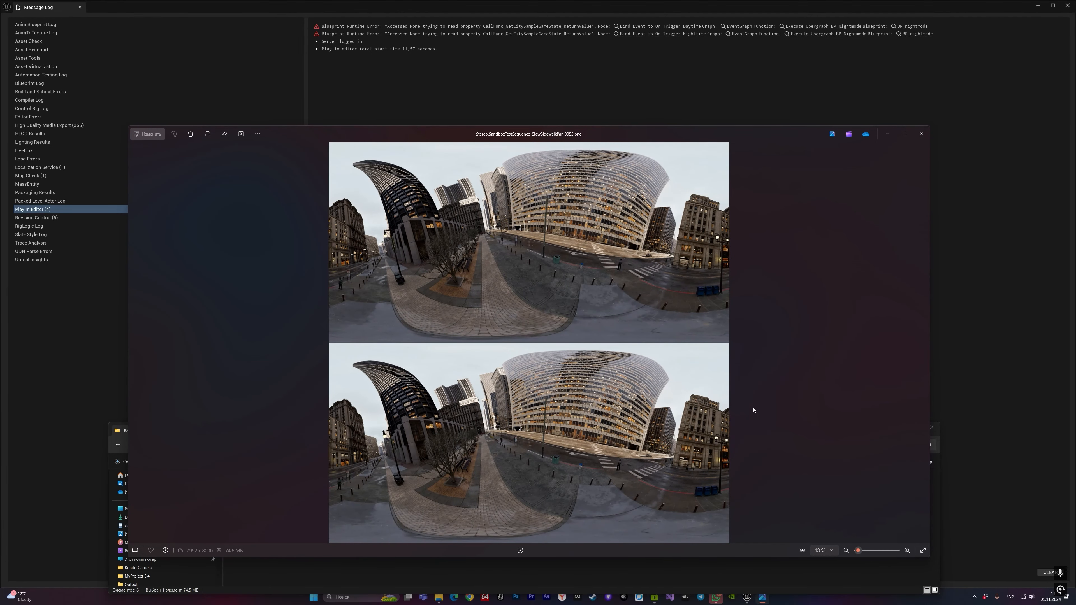
key("Left")
key("Left")
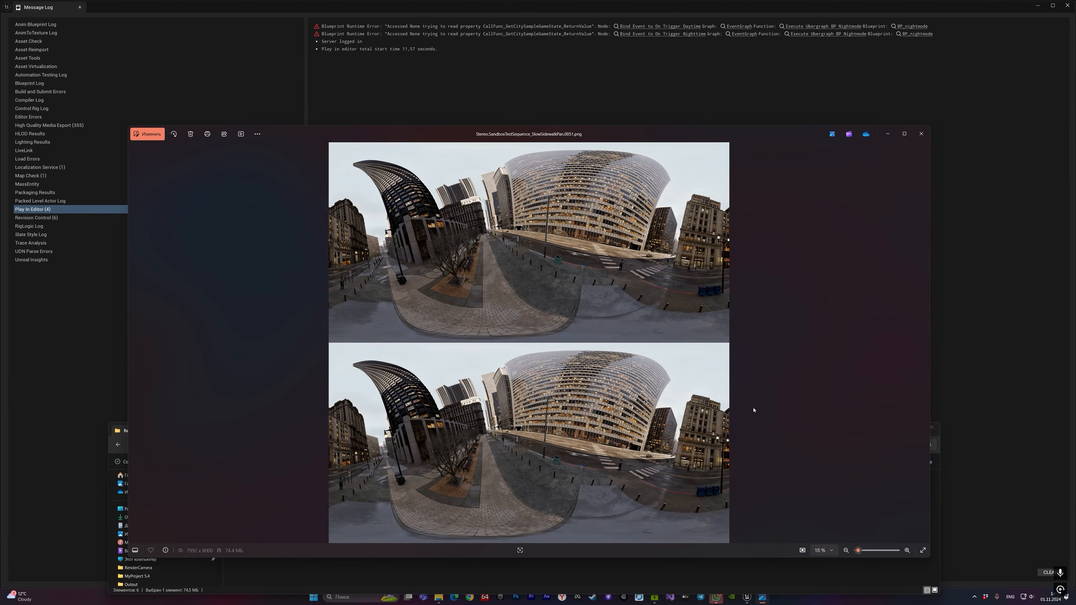
key("Right")
key("Right")
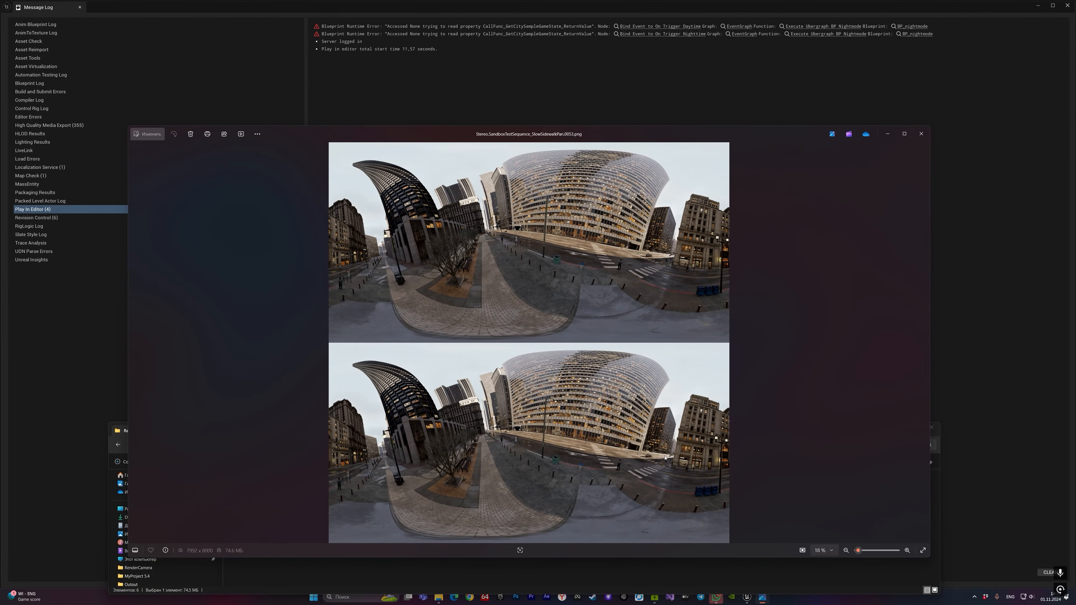
key("Left")
left_click(923, 132)
Close Unreal's Message Log and open the Camera360v3 pass settings of the SlowSidewalkPan render job.
left_click(750, 152)
left_click(1067, 6)
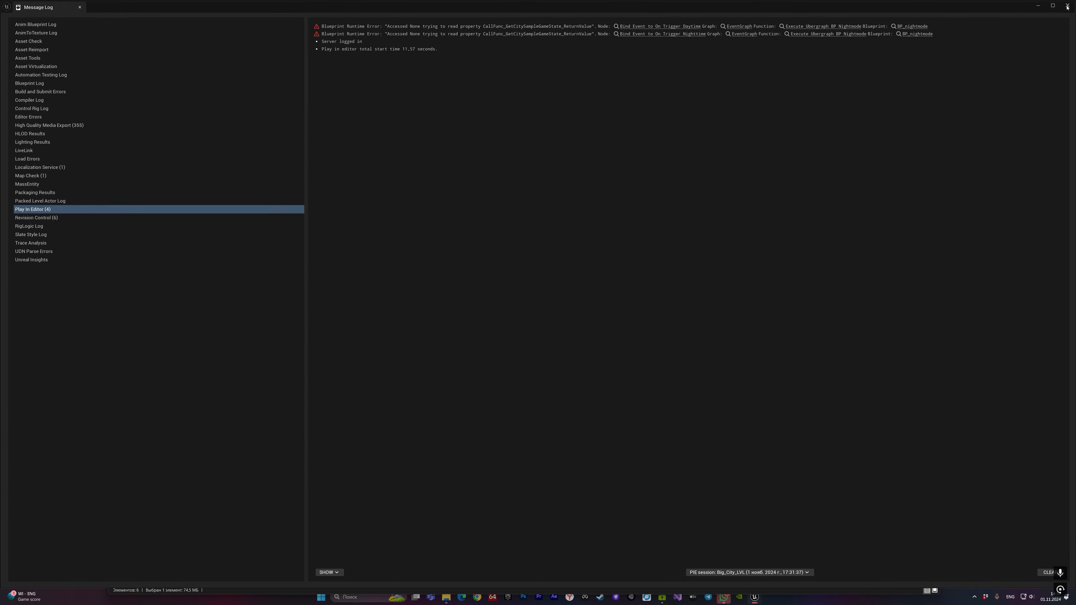
left_click(310, 182)
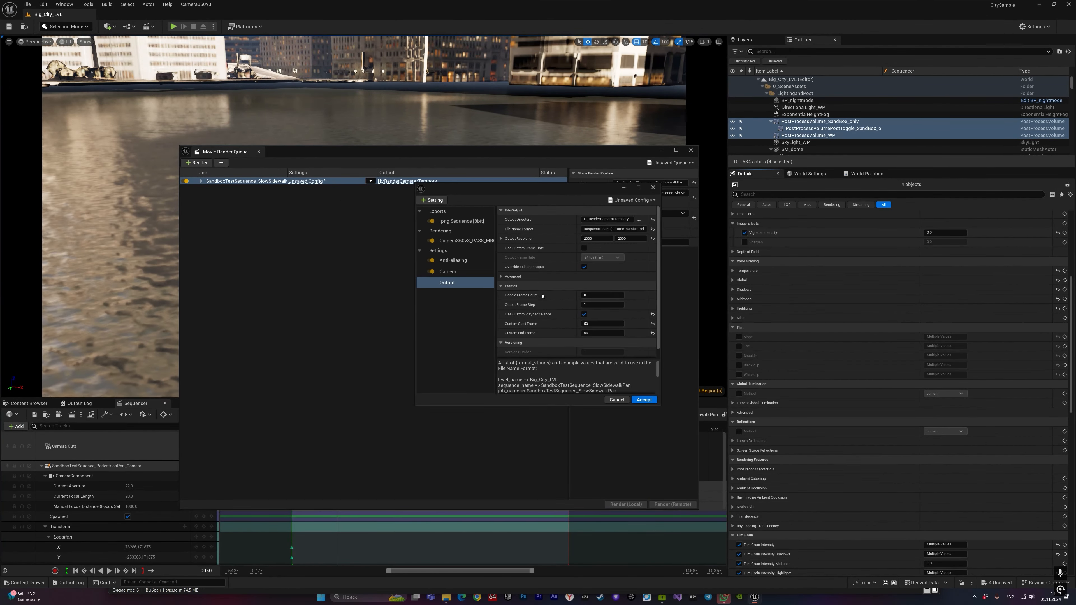
left_click(480, 242)
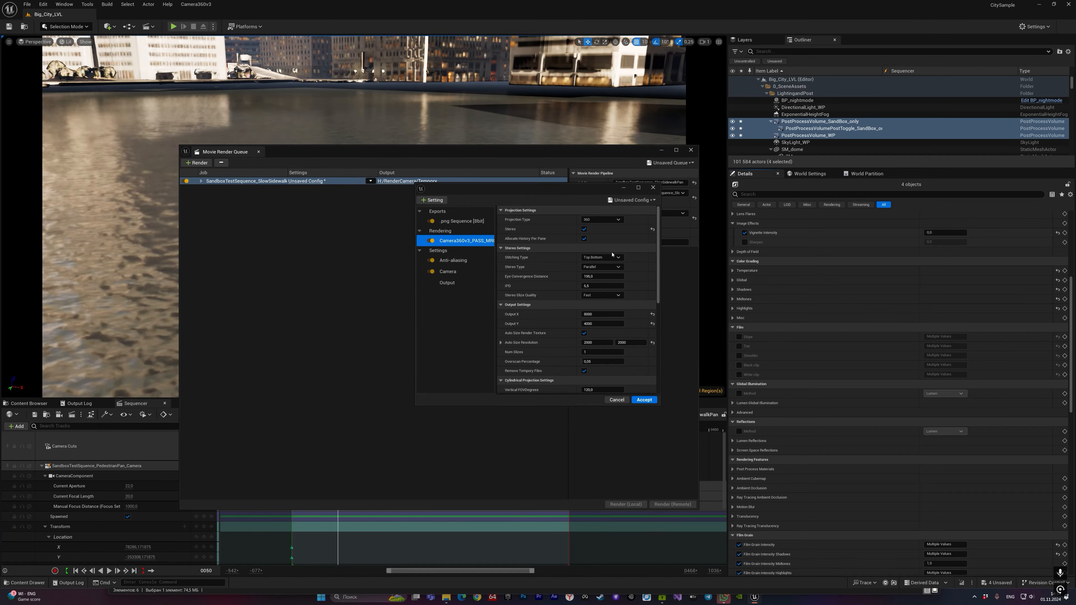
Set the pass's Stereo Type to Offaxys and Eye Convergence Distance to 400.
left_click(595, 268)
left_click(597, 281)
left_click(596, 277)
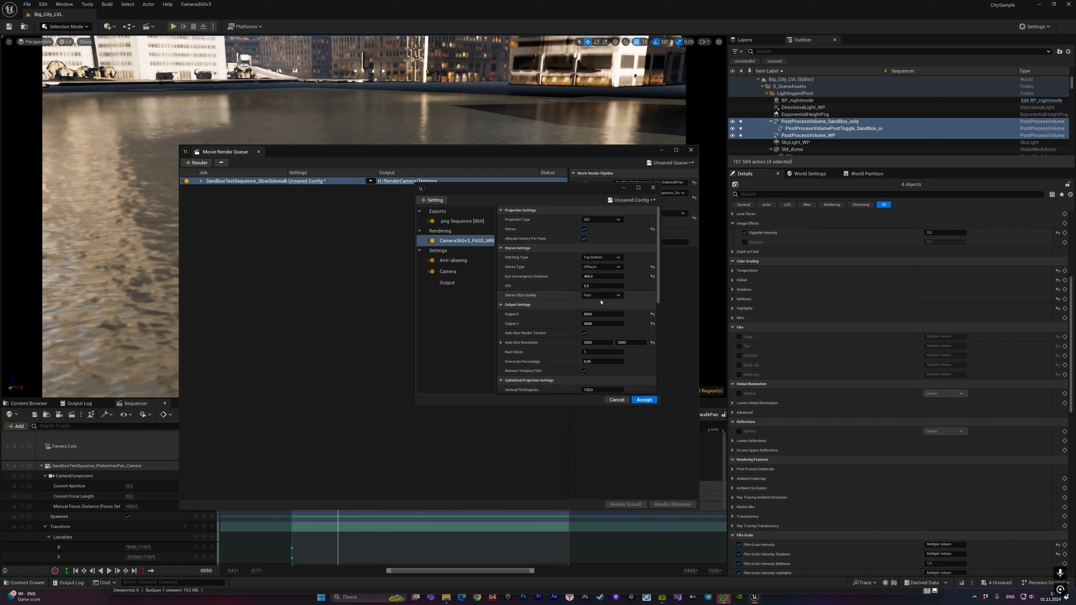
Set the Camera360v3 pass's Stereo Slice Quality to Good, accept the configuration and start the local render.
left_click(593, 296)
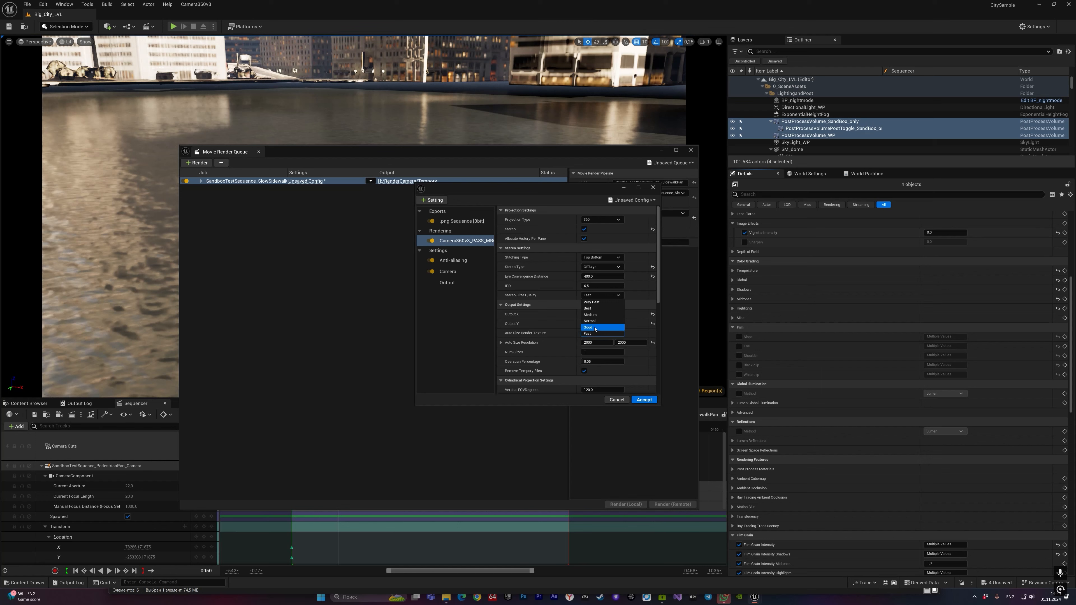
left_click(609, 329)
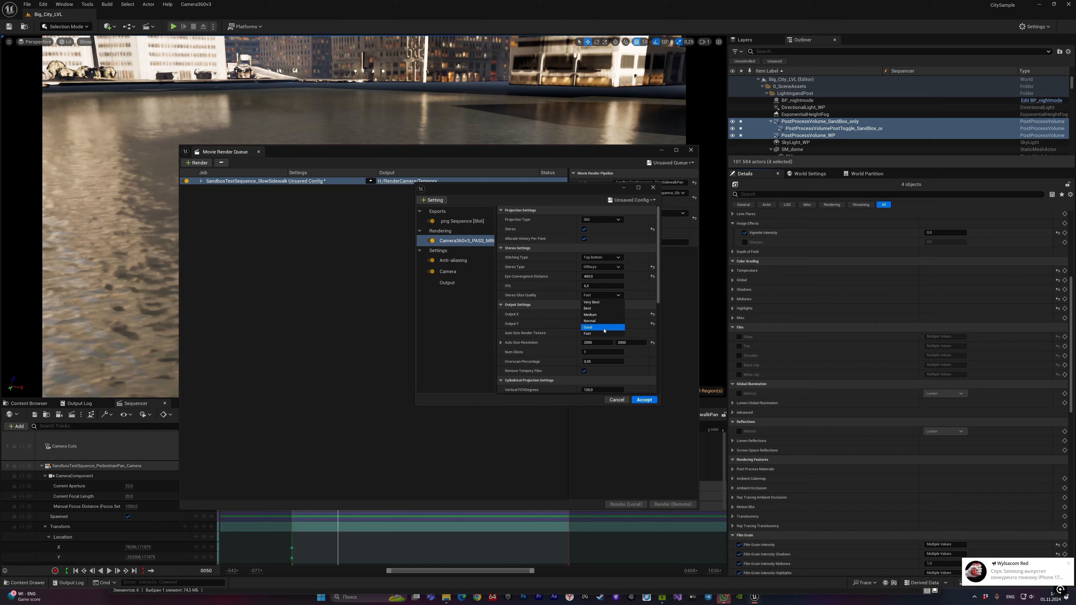
left_click(643, 399)
left_click(625, 504)
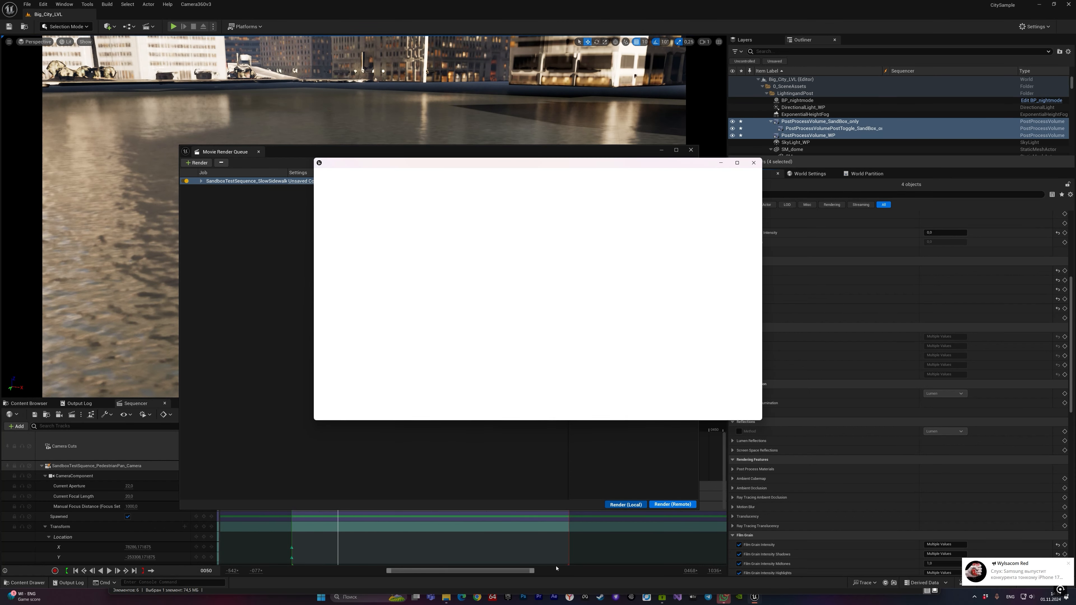
In the RenderCamera folder, rename the stereo frame 0052 PNG as Before and delete the other old stereo frames.
mouse_move(455, 600)
left_click(487, 557)
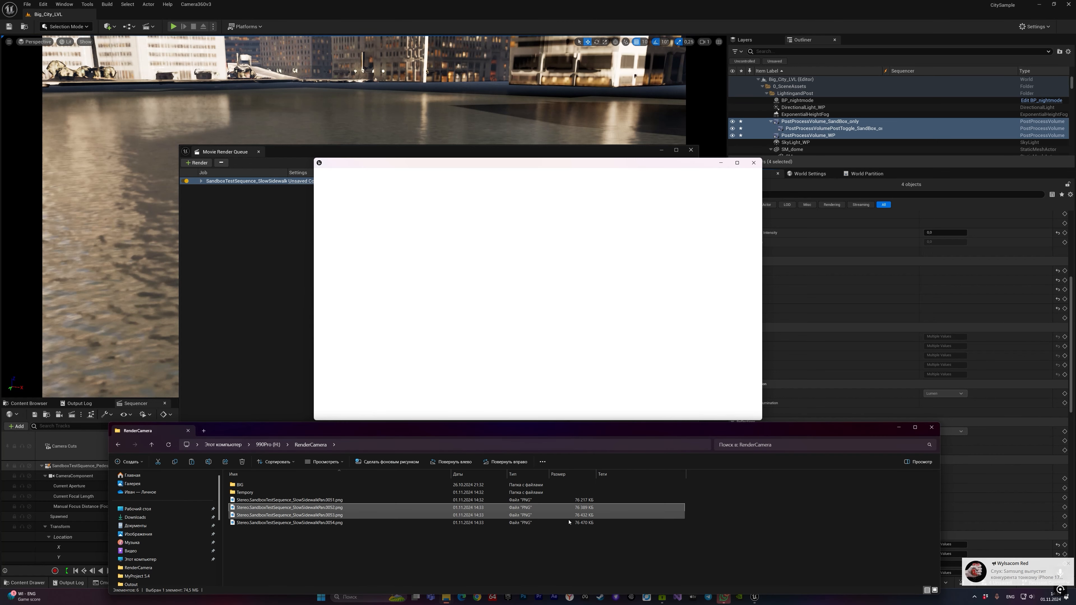
left_click(350, 502)
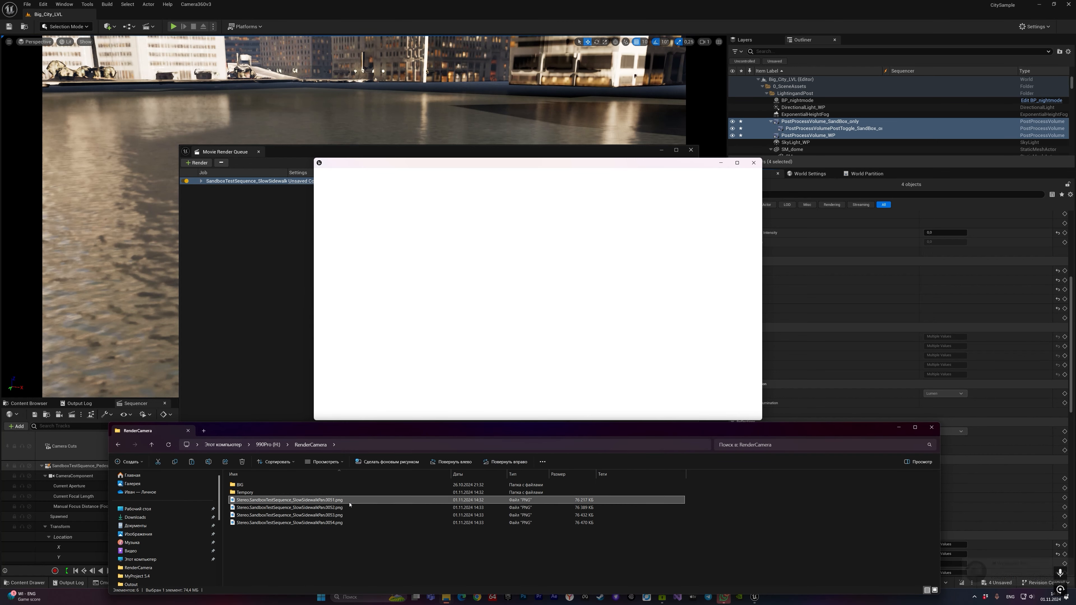
key("Down")
key("Down")
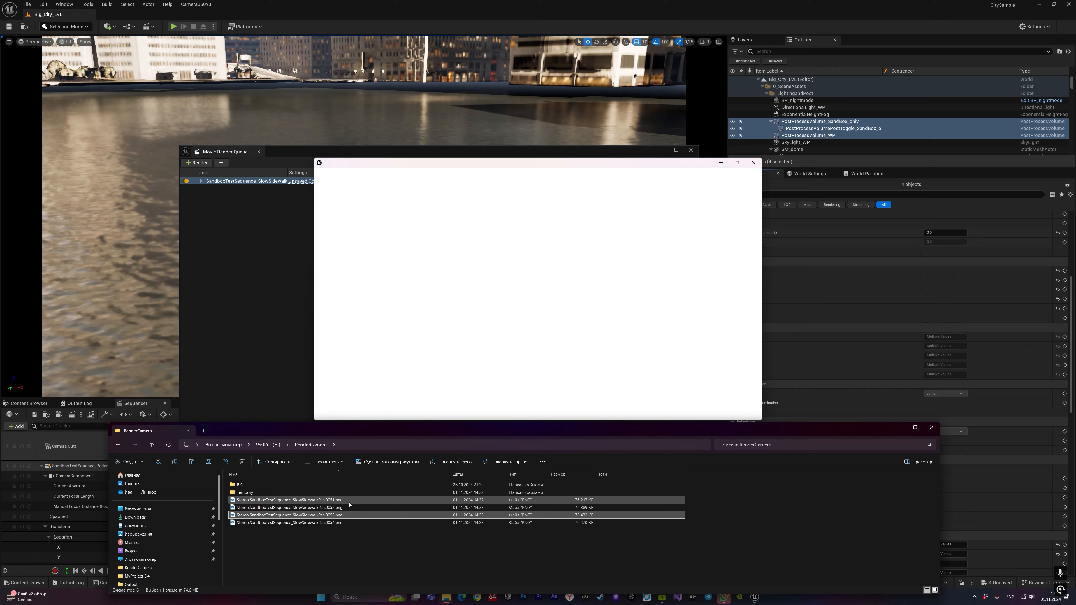
key("Down")
key("F2")
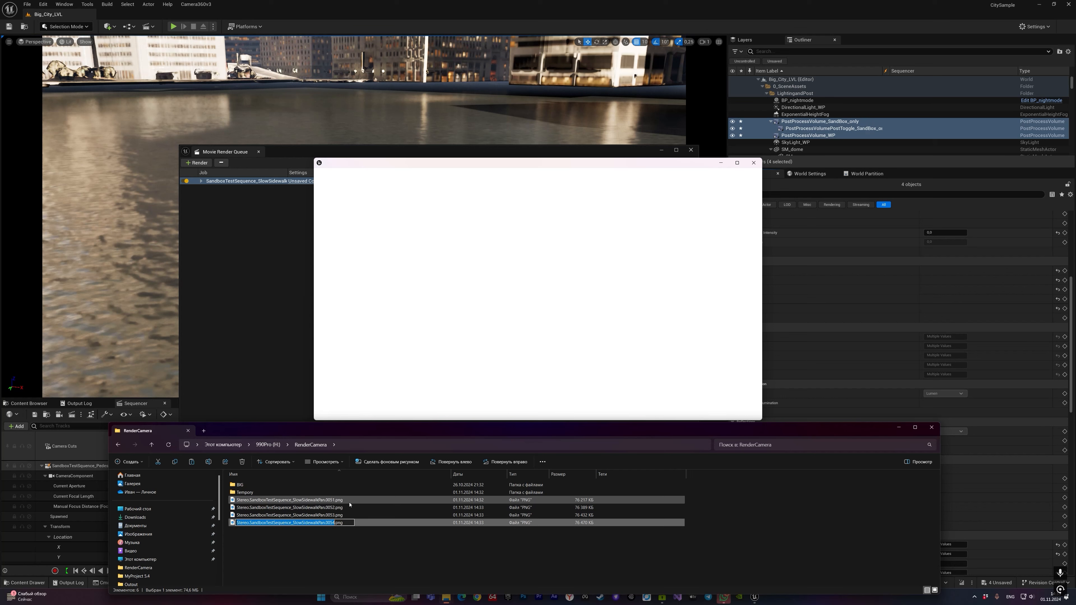
key("Escape")
key("Up")
key("Up")
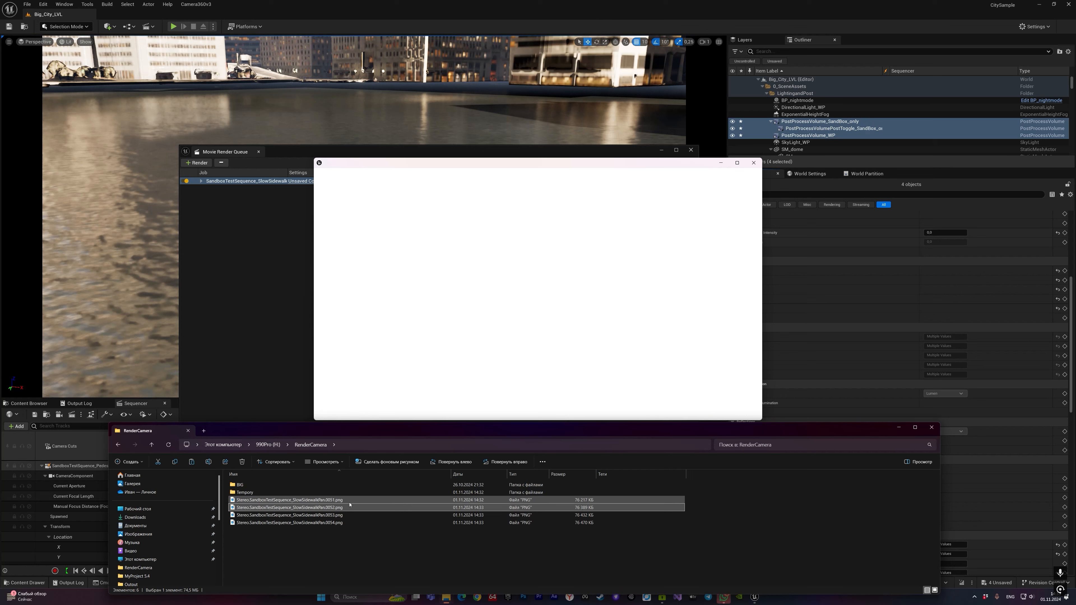
key("F2")
type("B")
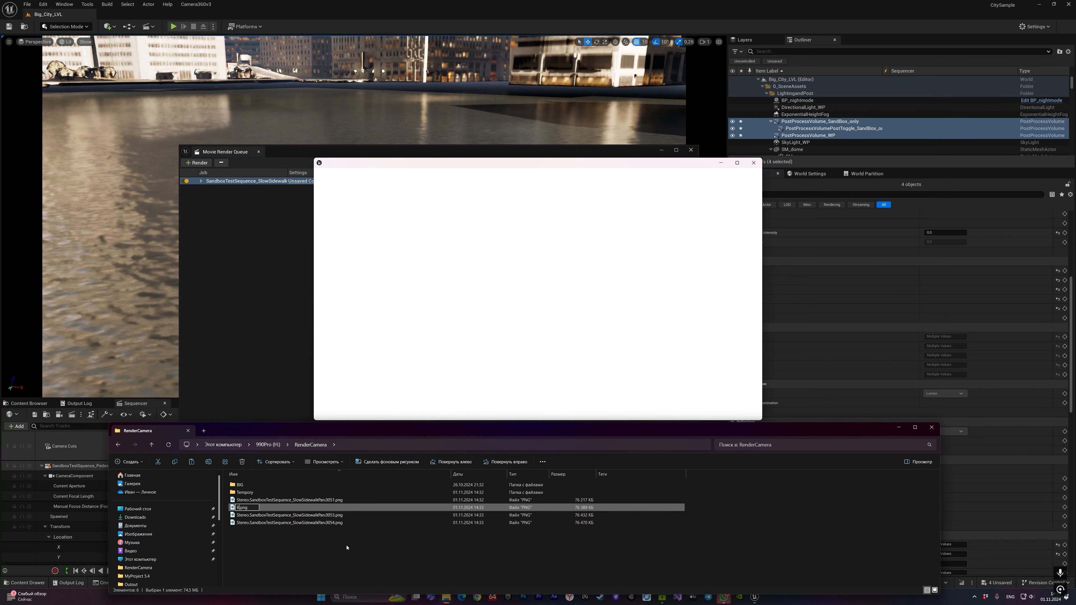
key("Return")
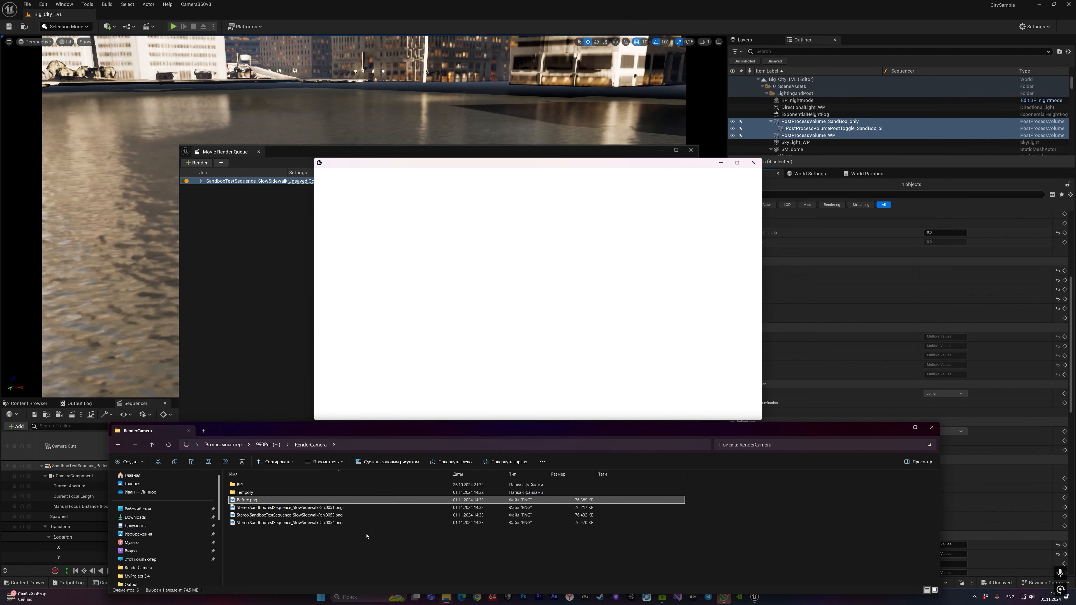
left_click_drag(366, 536, 292, 506)
key("Delete")
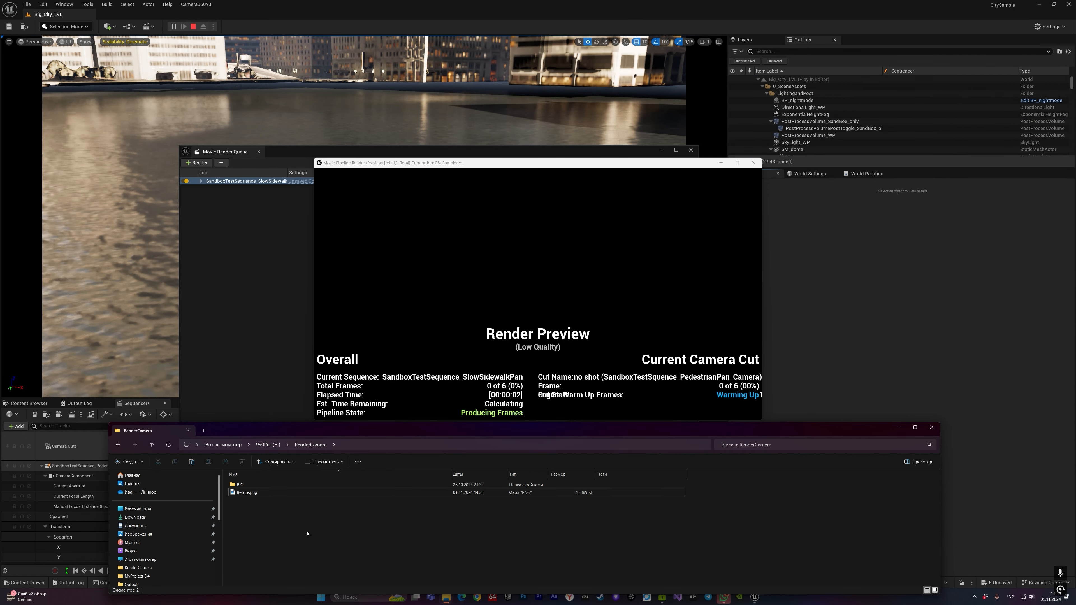
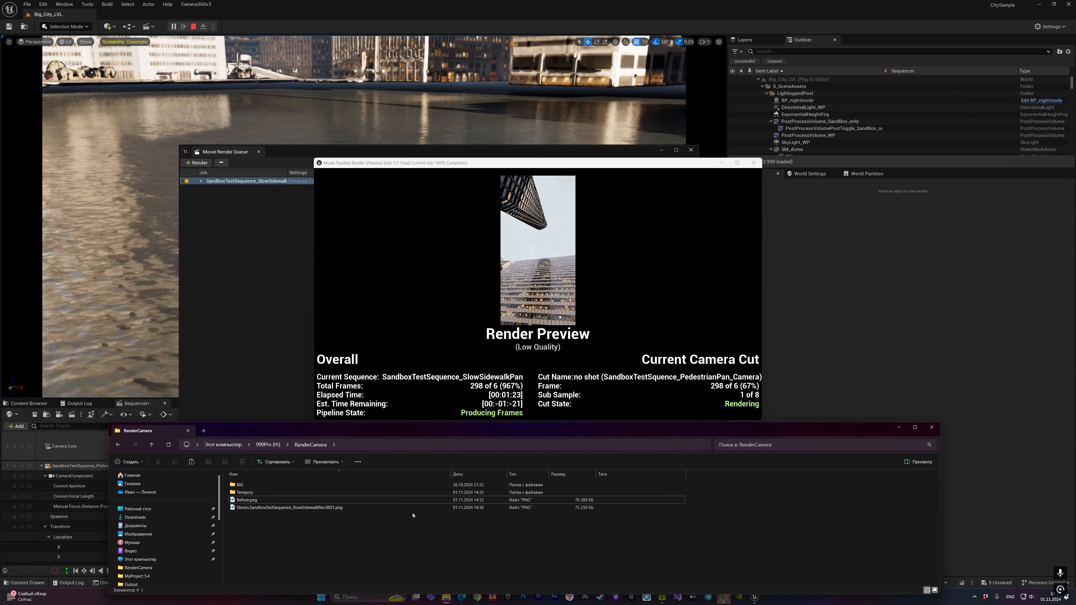
Open the newly rendered stereo frame 0051 PNG, examine the lower image's sidewalk and street close up, and close the viewer.
mouse_move(404, 509)
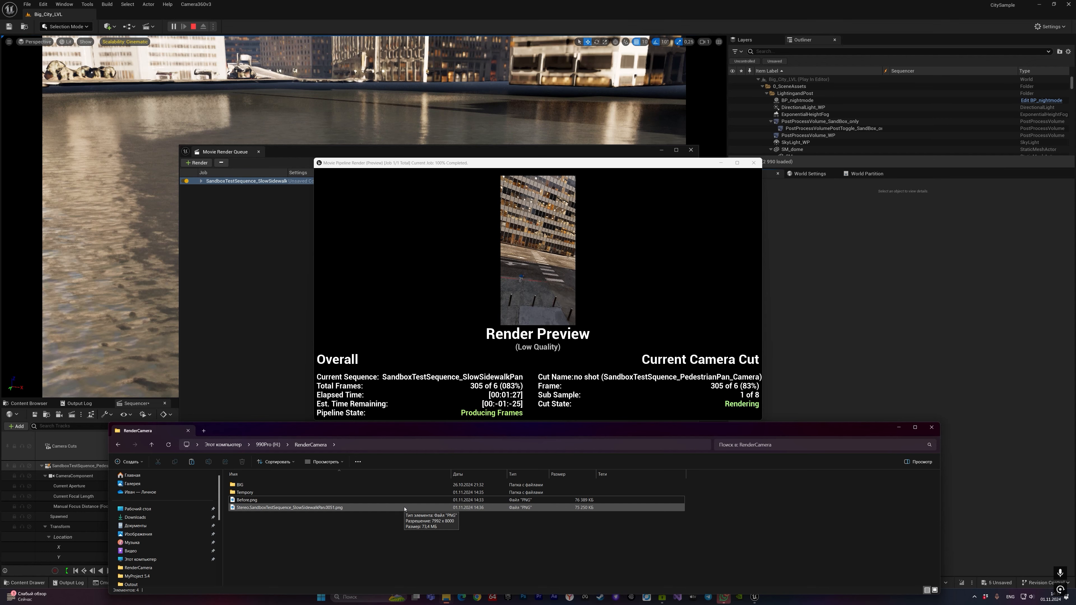
double_click(404, 508)
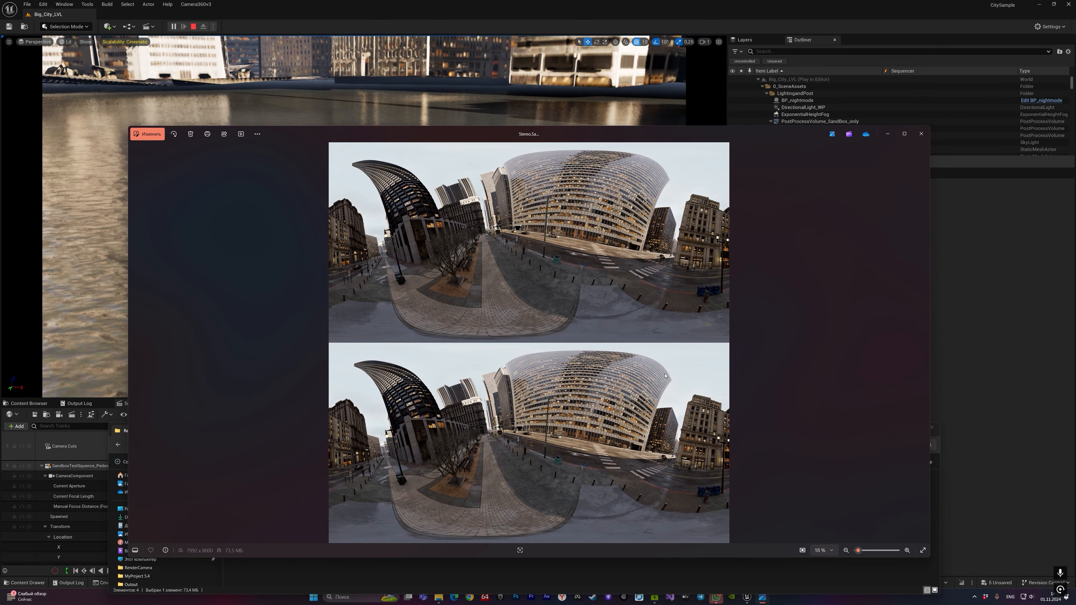
scroll(521, 458, "up", 8)
left_click_drag(533, 463, 582, 232)
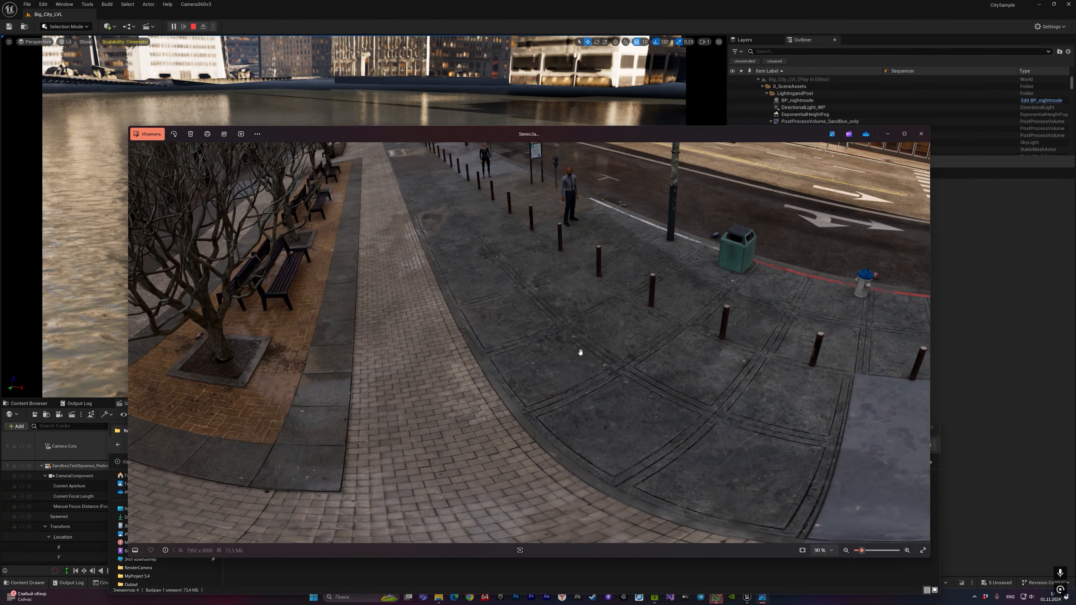
scroll(578, 349, "down", 3)
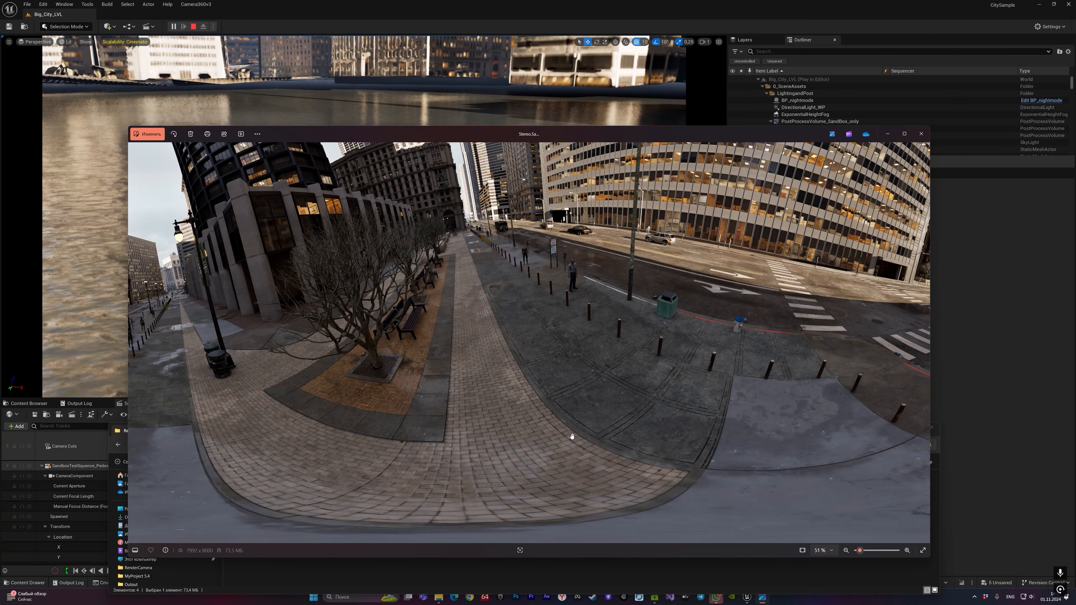
scroll(644, 456, "up", 3)
scroll(643, 461, "down", 5)
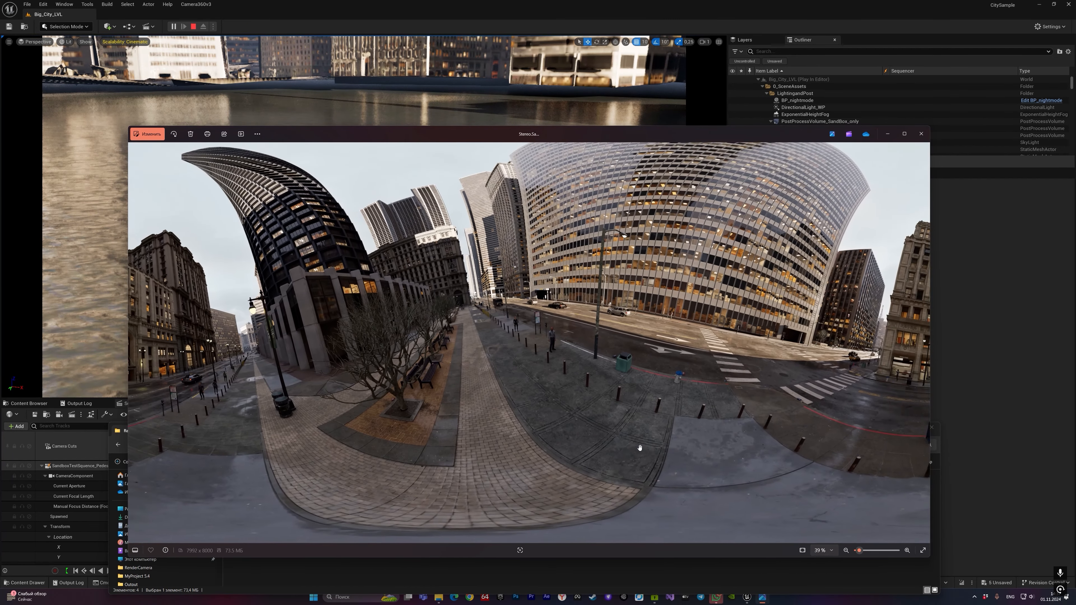
scroll(637, 439, "down", 4)
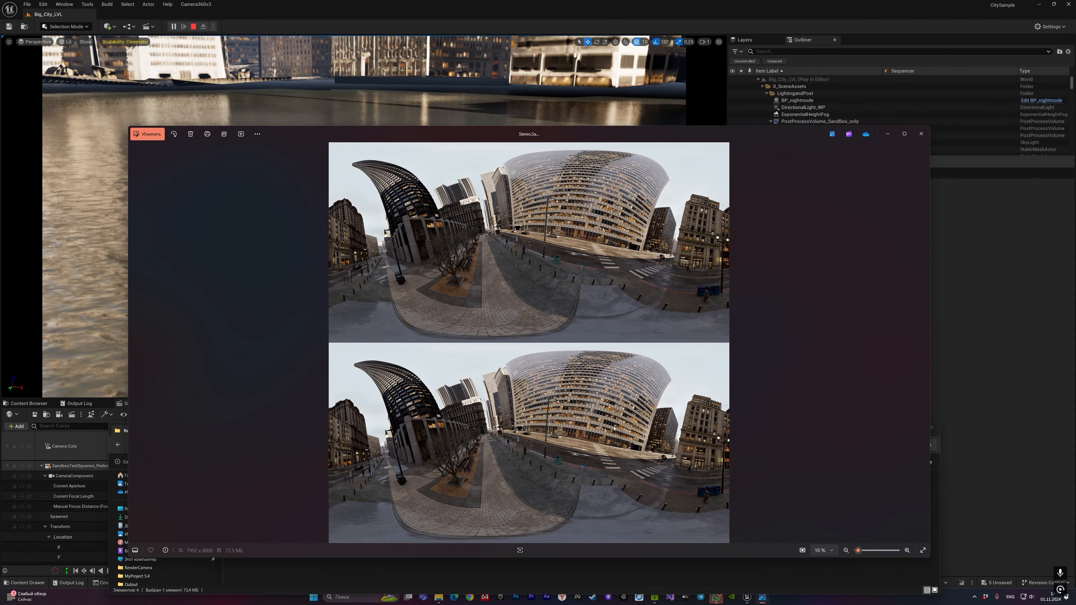
left_click(921, 133)
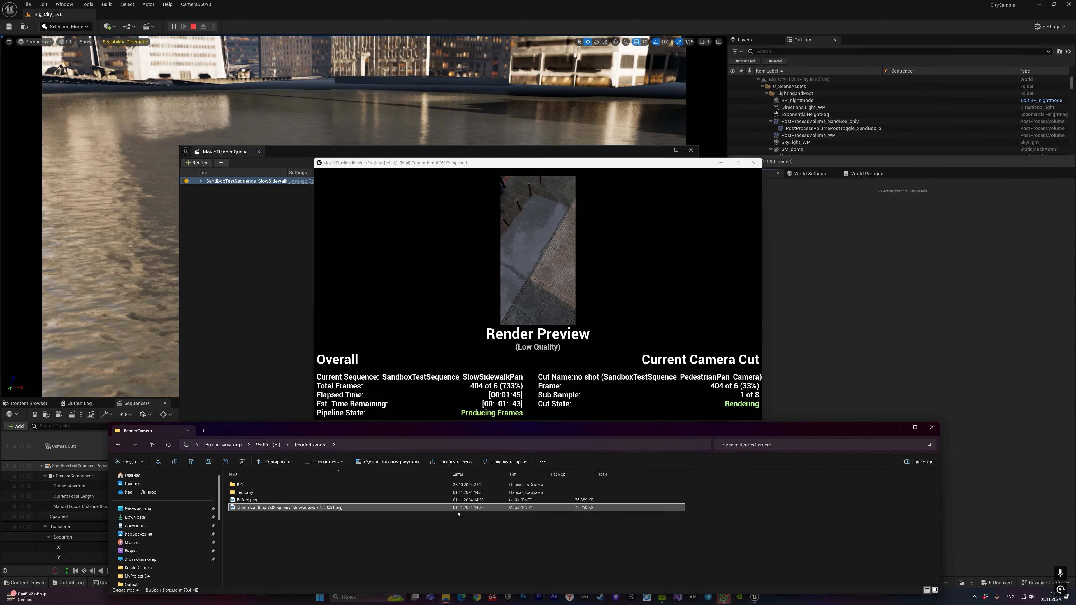
Open the newly rendered stereo frame 0051 PNG in Photoshop and maximize the window.
right_click(408, 511)
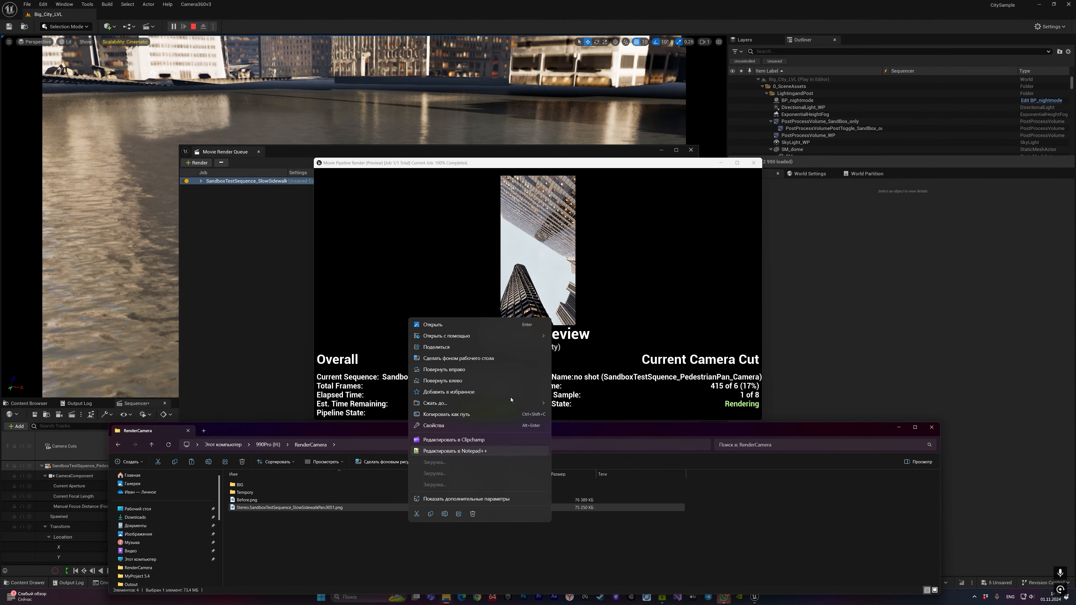
mouse_move(522, 324)
left_click(584, 326)
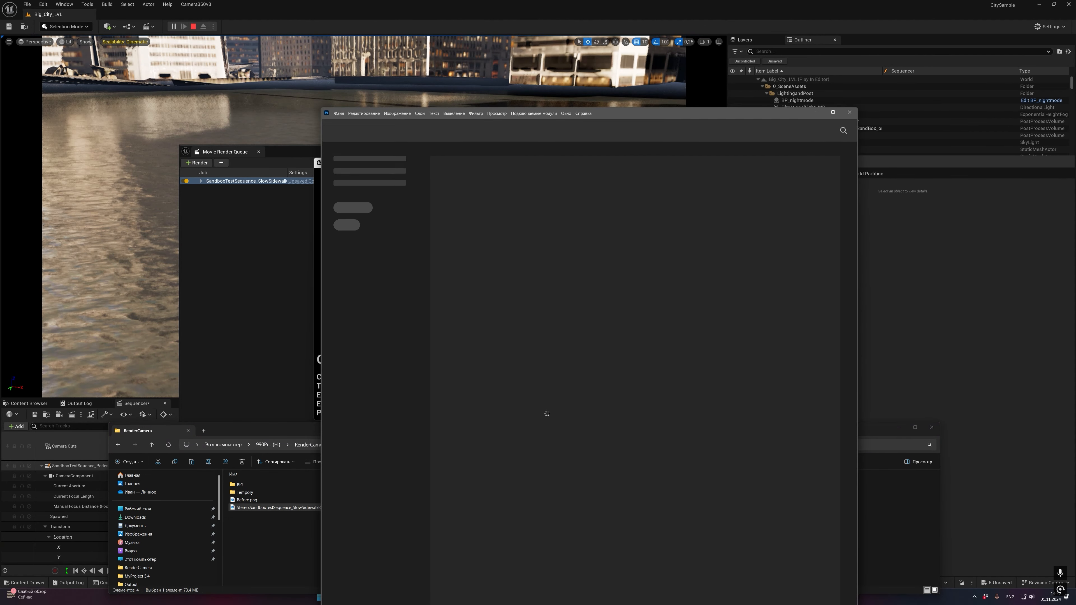
key("Return")
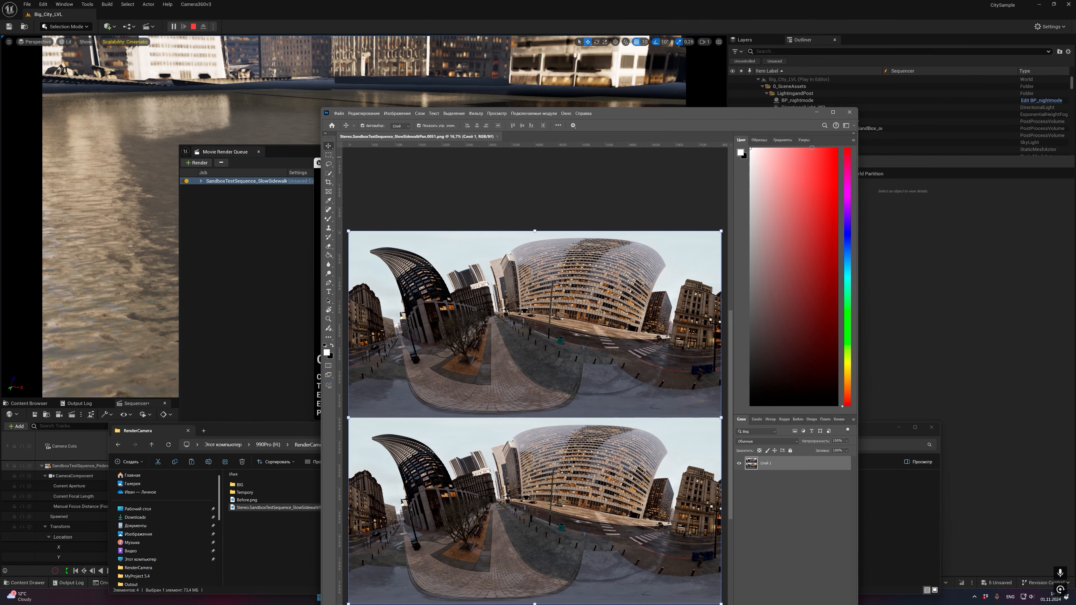
left_click(834, 113)
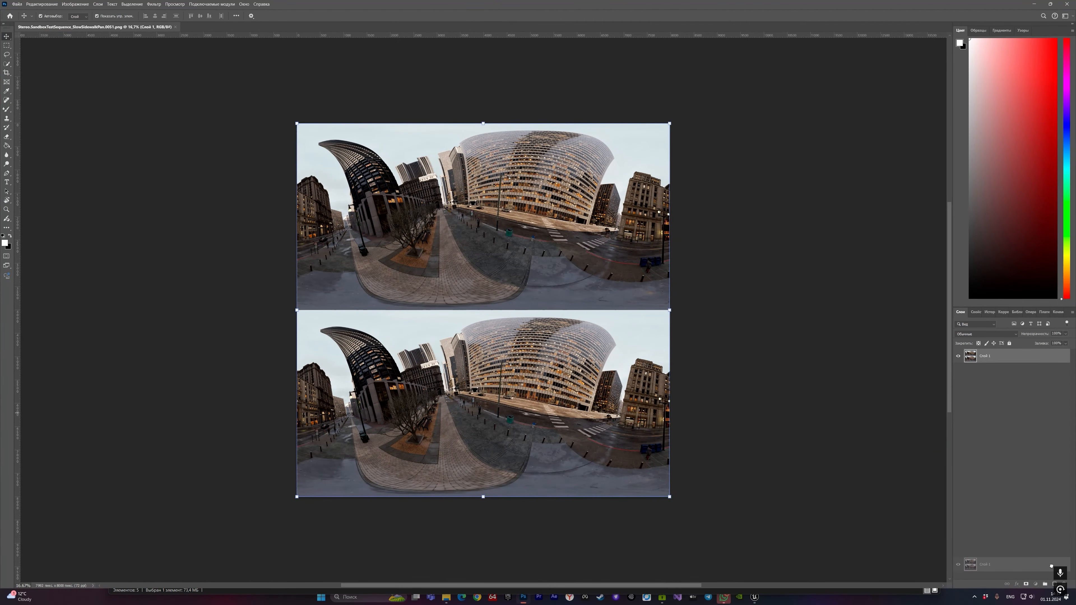
Duplicate the image layer and shift the copy down so its upper view overlays the lower view.
left_click_drag(1054, 583, 1054, 583)
left_click_drag(634, 162, 634, 438)
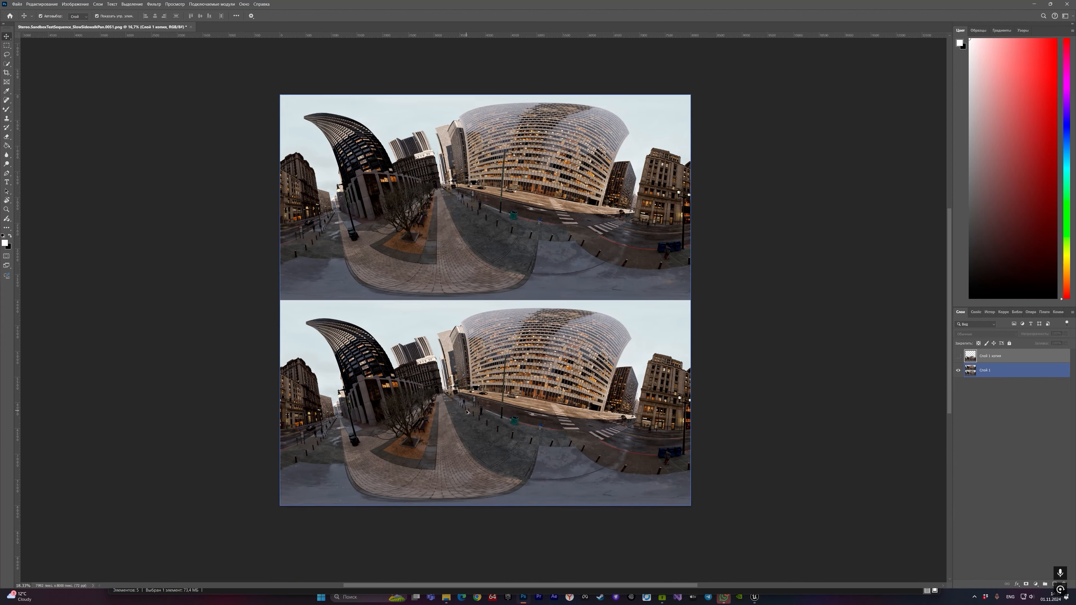
scroll(467, 411, "up", 4, "alt")
left_click(957, 358)
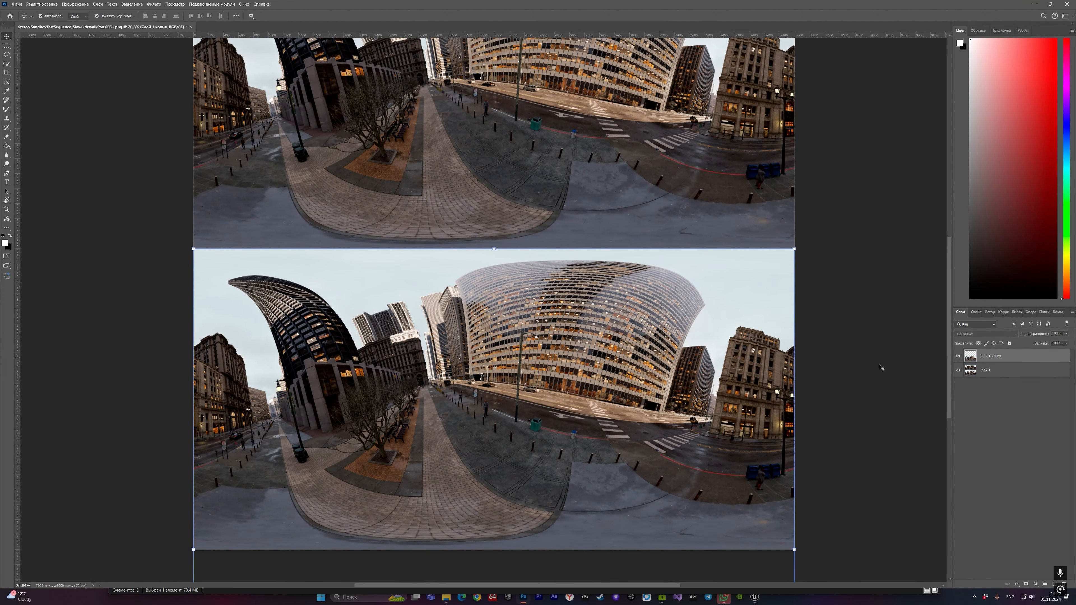
Toggle the shifted layer copy's visibility repeatedly to compare the parallax between the two eye views.
left_click(957, 357)
left_click(534, 437)
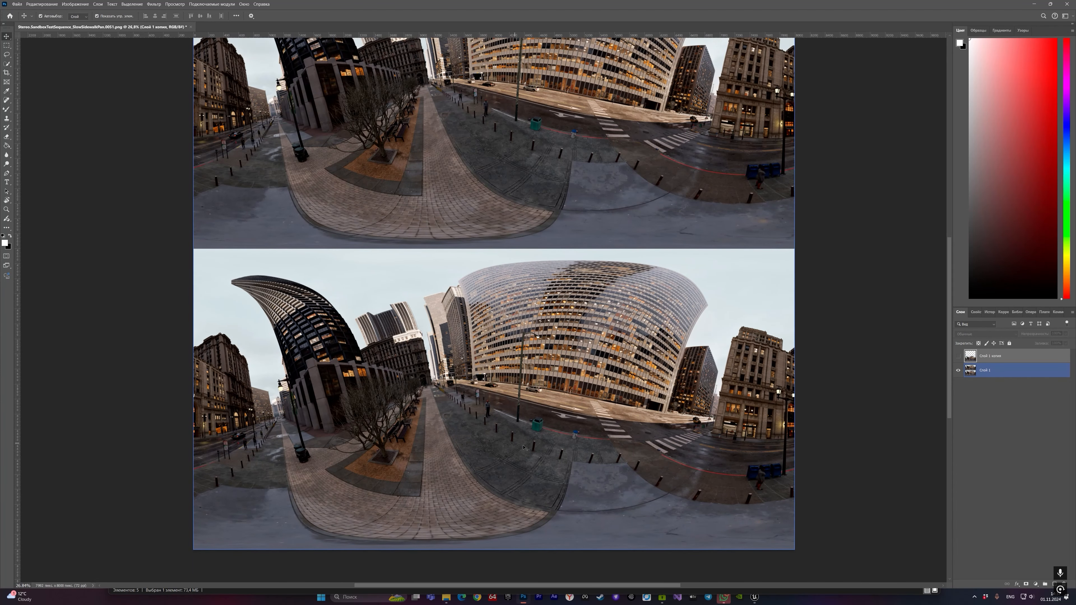
left_click(926, 375)
left_click(957, 357)
left_click(958, 357)
left_click(958, 358)
left_click(957, 358)
left_click(957, 357)
left_click(957, 358)
left_click(958, 357)
left_click(957, 357)
left_click(957, 357)
left_click(957, 357)
left_click(958, 358)
left_click(958, 358)
left_click(958, 357)
left_click(958, 357)
left_click(958, 357)
left_click(958, 357)
left_click(958, 357)
left_click(958, 357)
left_click(958, 357)
left_click(958, 357)
Compare both eye views close up around the crosswalks and mailboxes by switching the layer copy on and off.
scroll(769, 511, "up", 5, "alt")
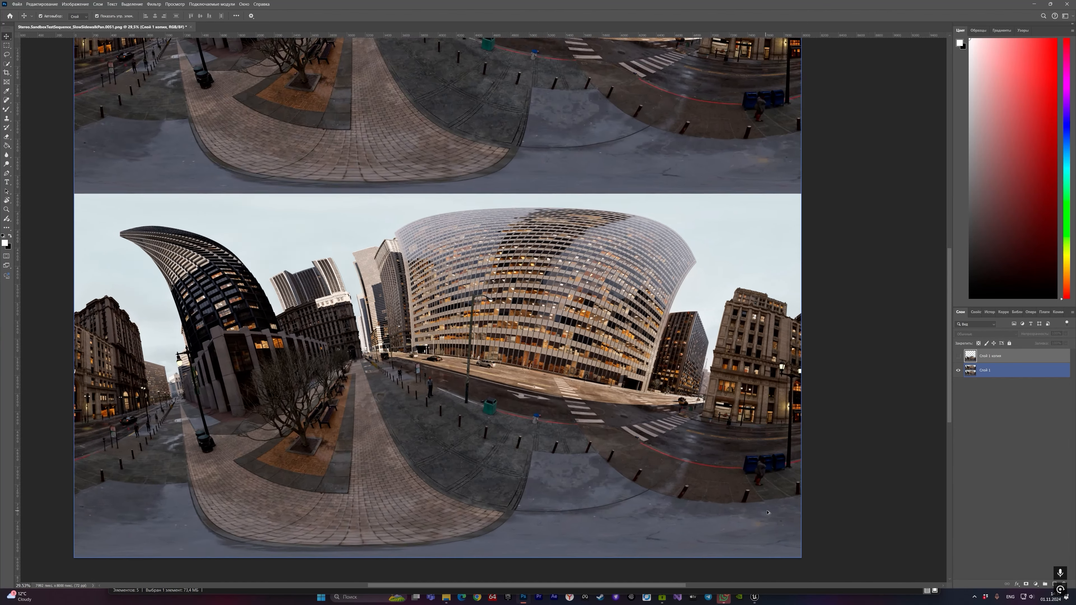
left_click(956, 359)
left_click(956, 359)
left_click(956, 359)
left_click(956, 359)
left_click(956, 359)
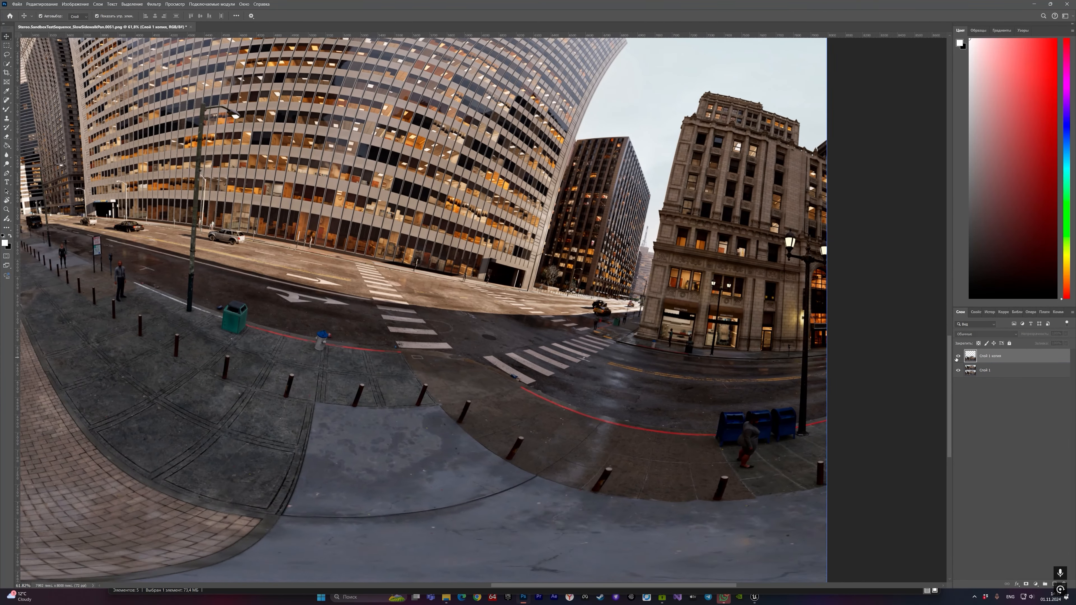
left_click(956, 359)
left_click(955, 359)
left_click(956, 358)
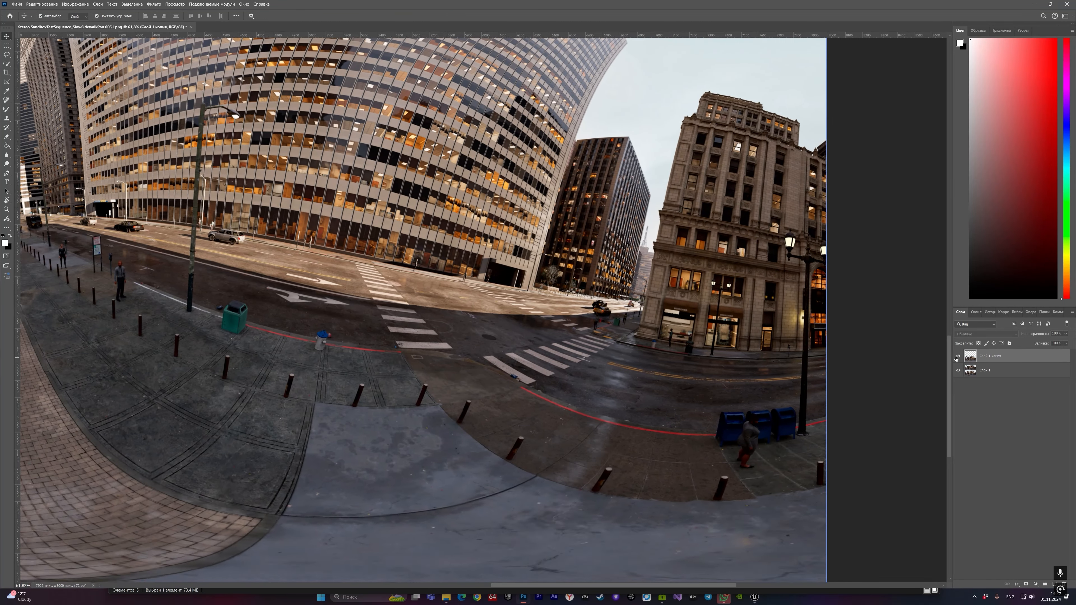
left_click(956, 358)
left_click(955, 358)
left_click(955, 358)
Close the stereo frame's Photoshop document without saving the layer changes.
scroll(398, 406, "down", 3, "alt")
scroll(398, 407, "down", 3, "alt")
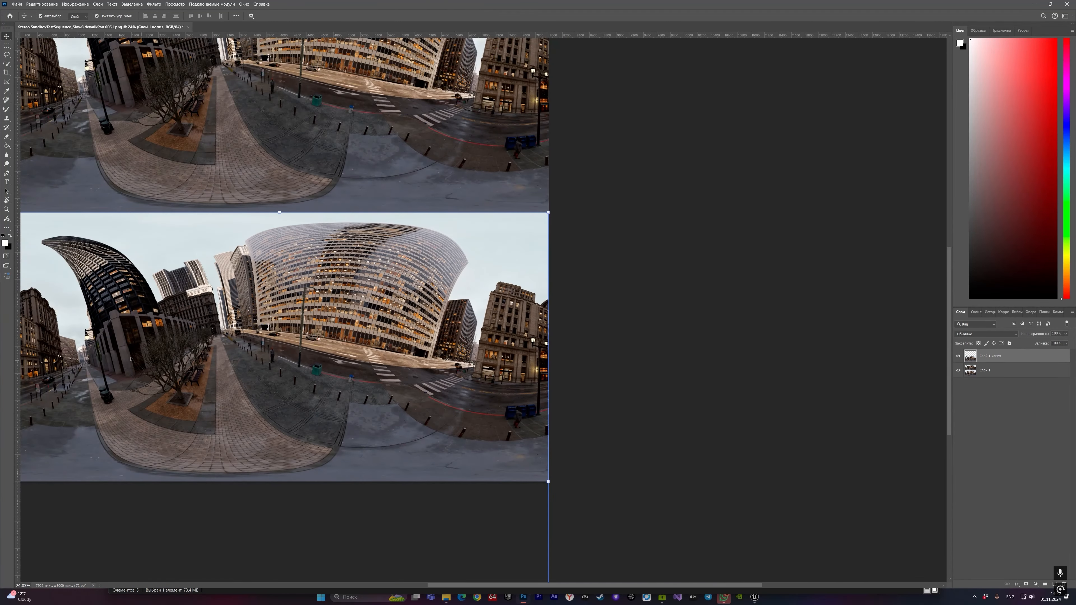
left_click_drag(496, 586, 455, 587)
key("ctrl+w")
left_click(580, 220)
Stop the running render in Unreal and close the Message Log.
left_click(753, 162)
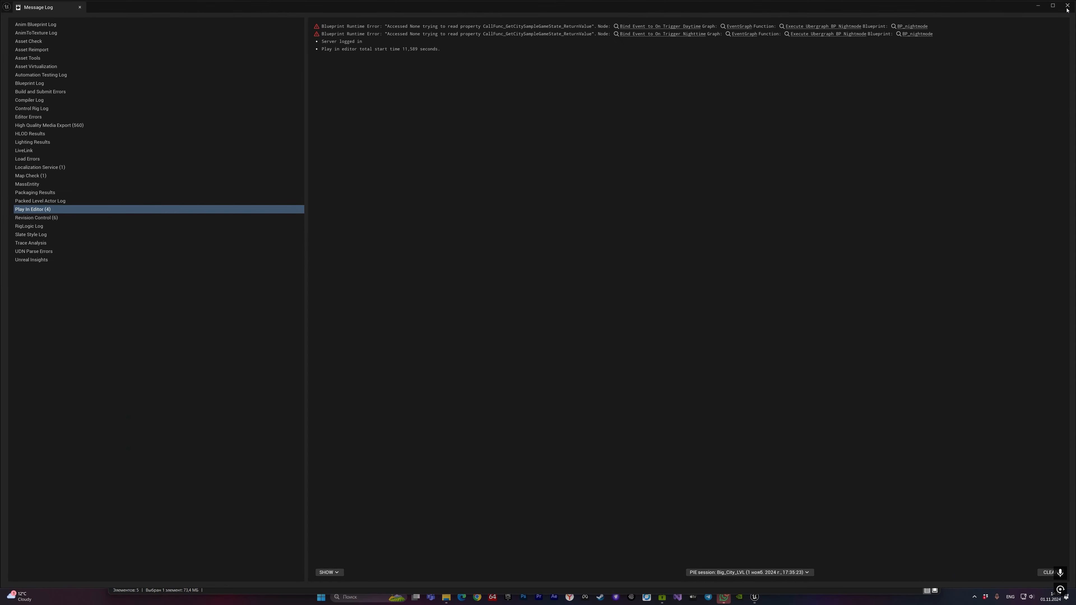
left_click(1067, 6)
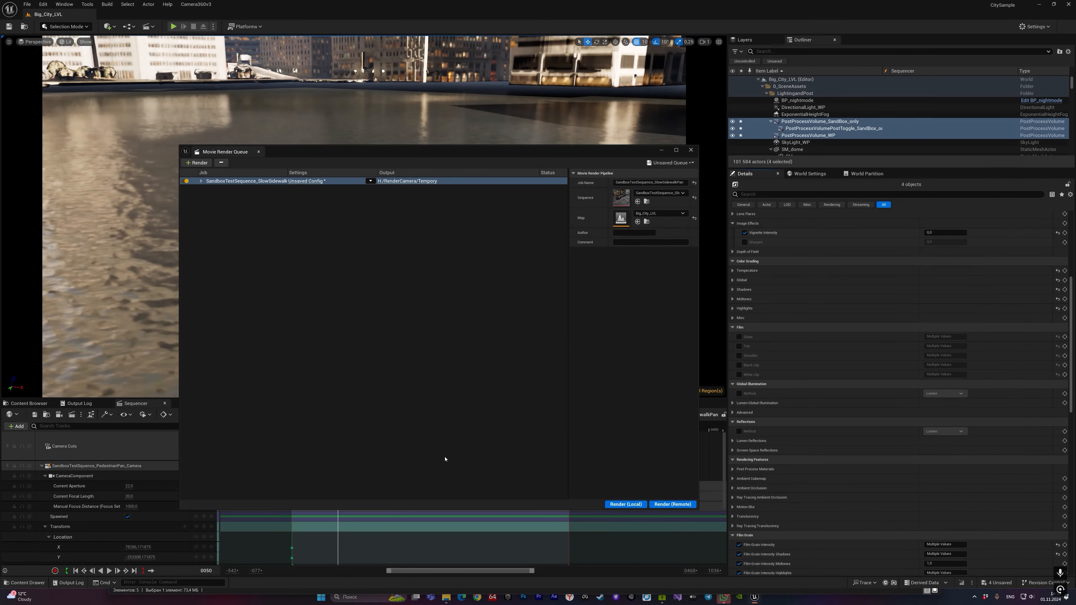
mouse_move(450, 601)
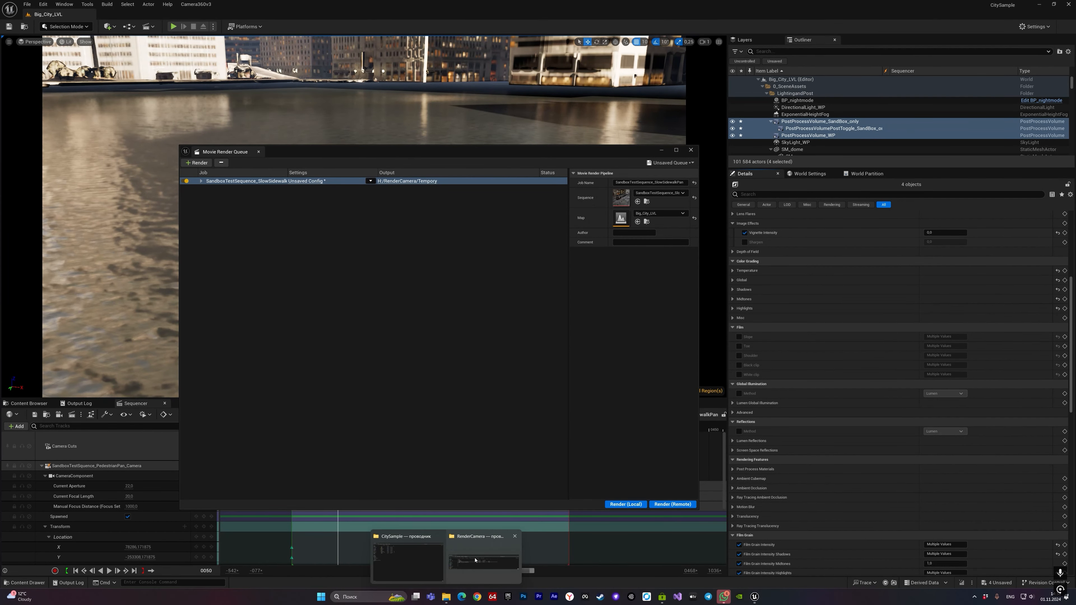
left_click(409, 558)
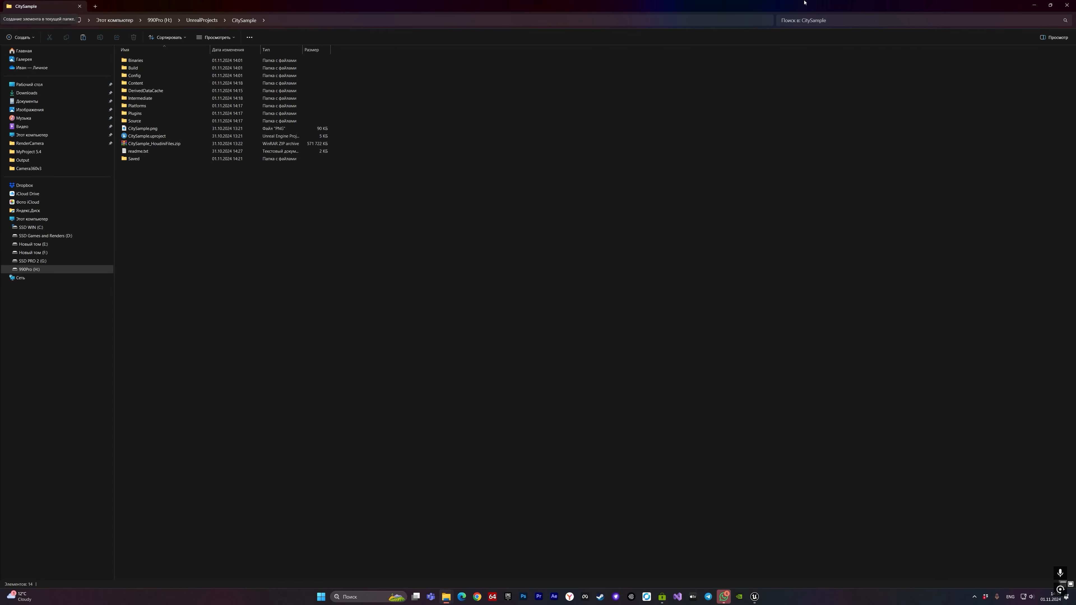
left_click(1033, 5)
Open stereo frame SlowSidewalkPan 0052 from the RenderCamera folder and flip between it and the adjacent rendered frame.
mouse_move(446, 597)
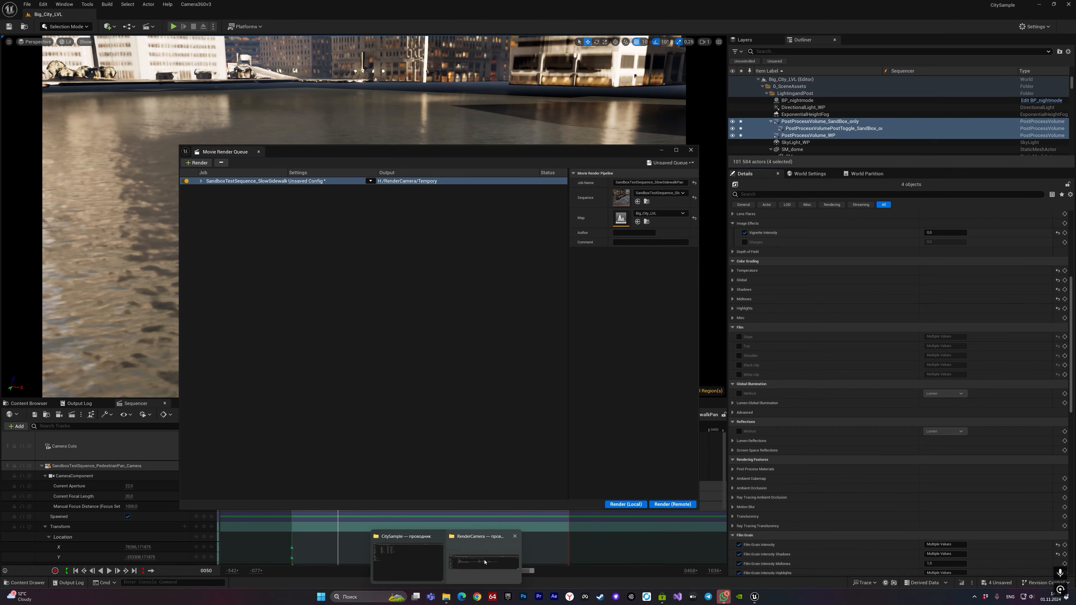
left_click(491, 539)
left_click_drag(442, 550, 256, 502)
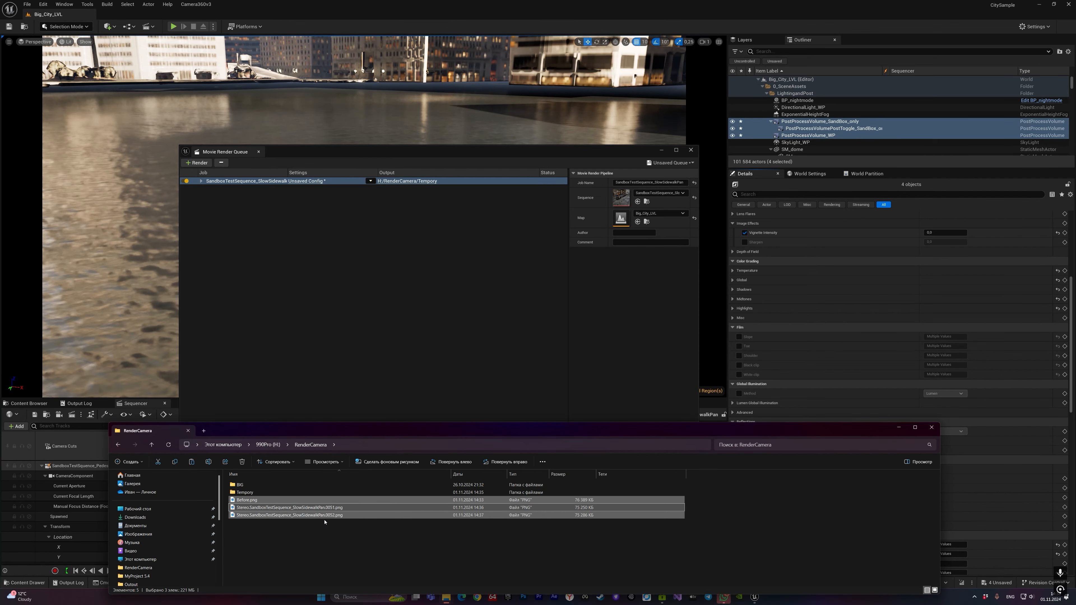
left_click(325, 518)
double_click(325, 516)
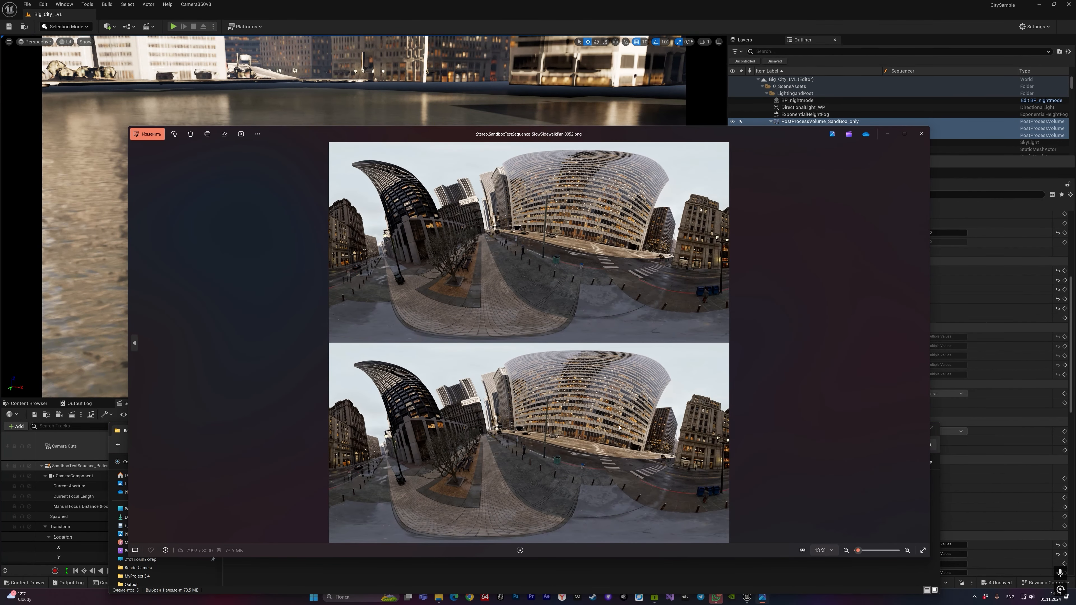
key("Left")
key("Right")
key("Left")
key("Right")
Examine both eye views of stereo frame 0052 close up and close the image viewer.
scroll(579, 439, "up", 5)
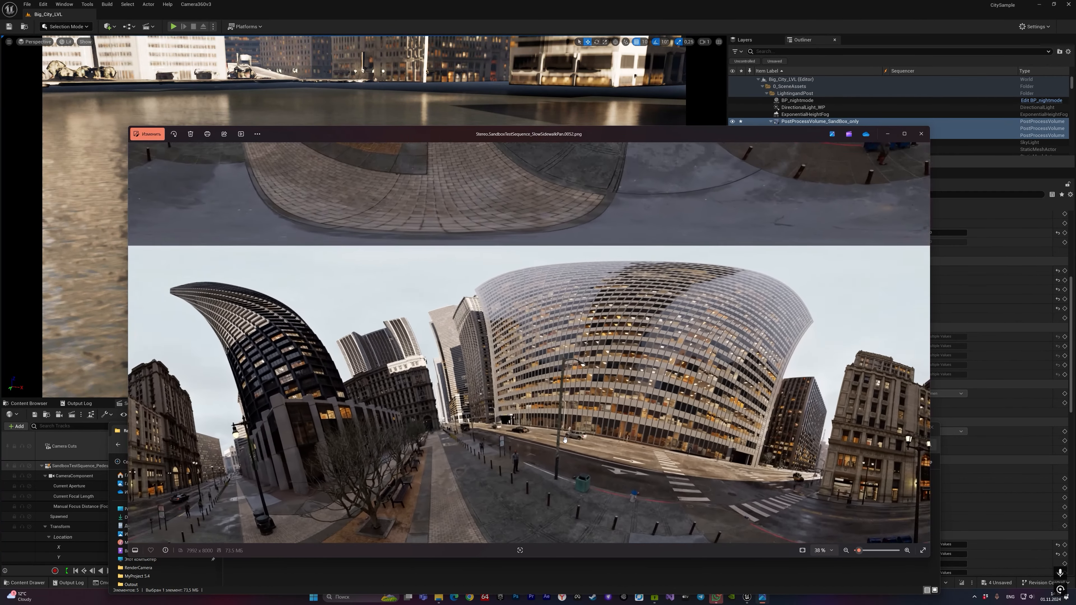
left_click_drag(582, 430, 583, 570)
left_click_drag(608, 177, 605, 561)
left_click_drag(615, 239, 613, 567)
left_click(921, 133)
Delete the old PNG frames and the Tempory folder from RenderCamera, keeping the BIG folder.
left_click_drag(413, 548, 239, 496)
key("Delete")
left_click(511, 493)
key("Delete")
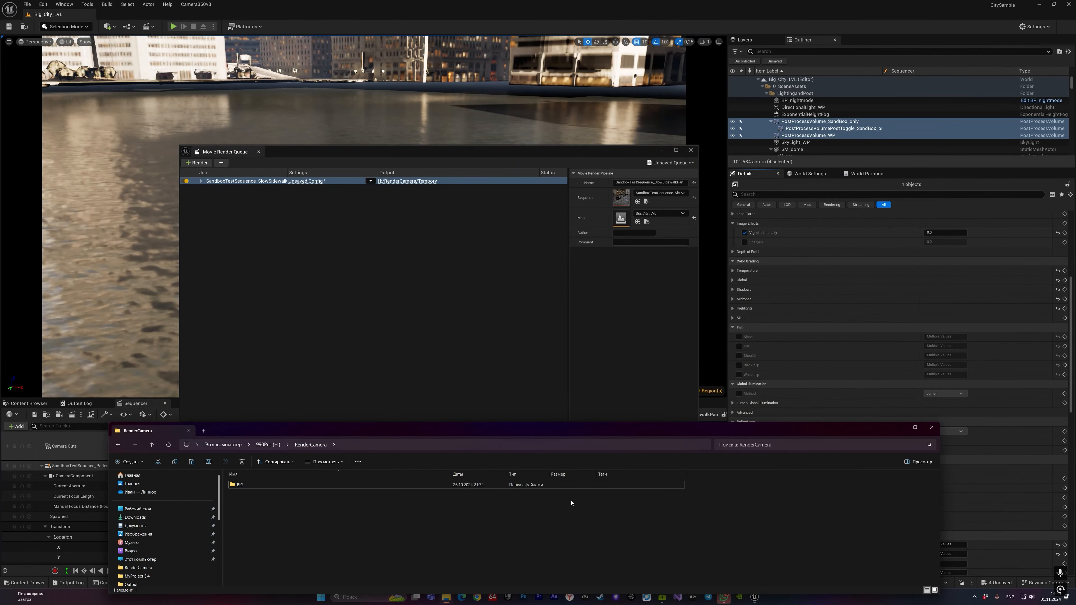
In the SlowSidewalkPan job's Camera360v3 pass settings, keep the 360 projection and turn Stereo off.
left_click(633, 276)
left_click(313, 181)
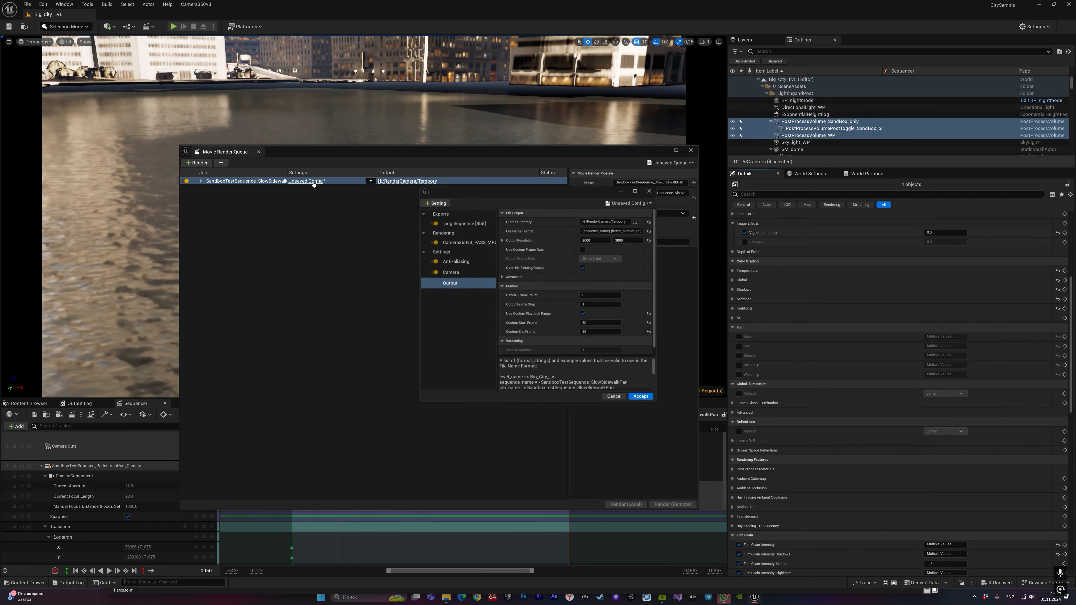
left_click(466, 241)
scroll(618, 315, "down", 3)
scroll(610, 276, "up", 3)
left_click(602, 220)
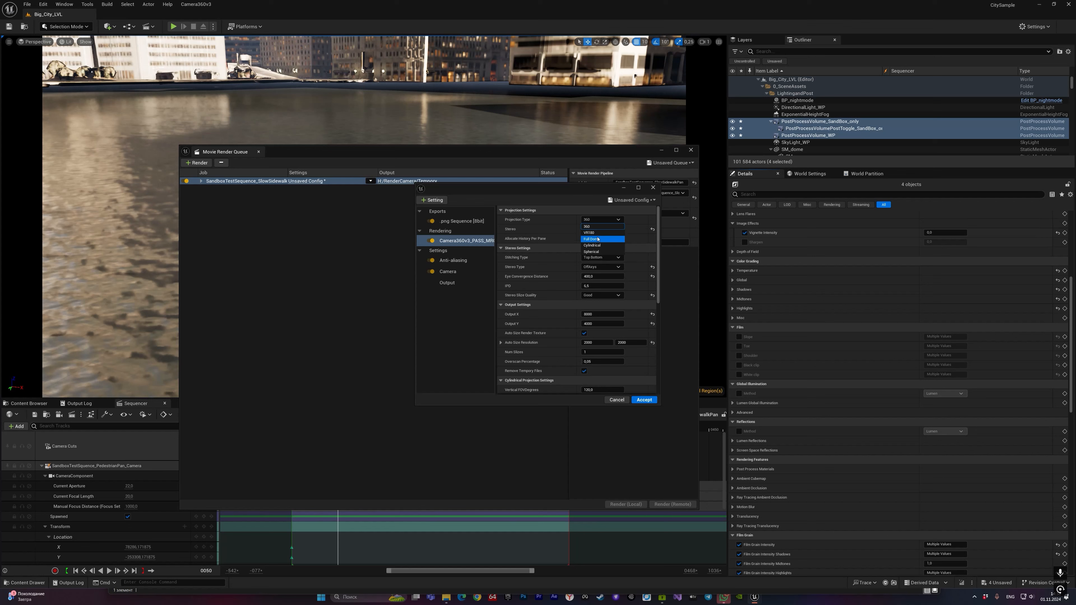
left_click(588, 226)
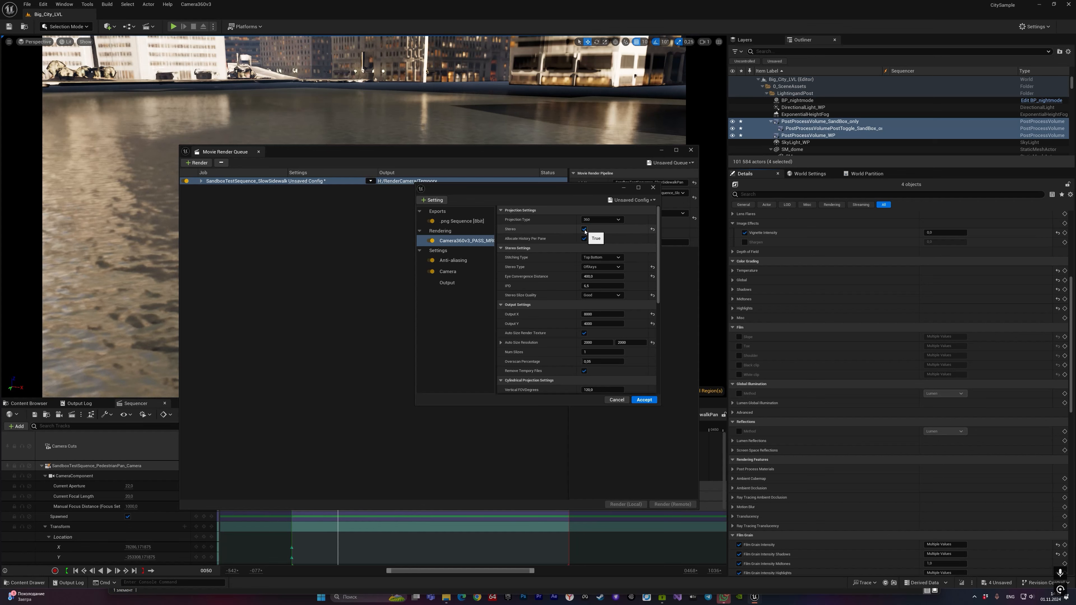
left_click(584, 229)
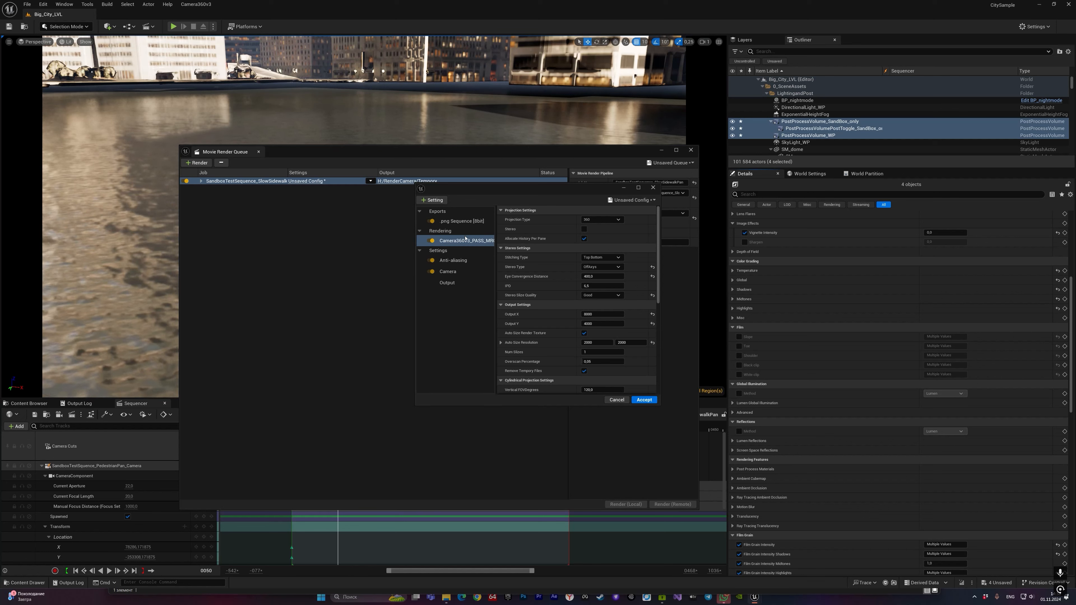
Enable the first additional post process material of the Camera360v3 pass and assign it the WorldNormal material.
scroll(639, 273, "down", 1)
scroll(639, 273, "down", 5)
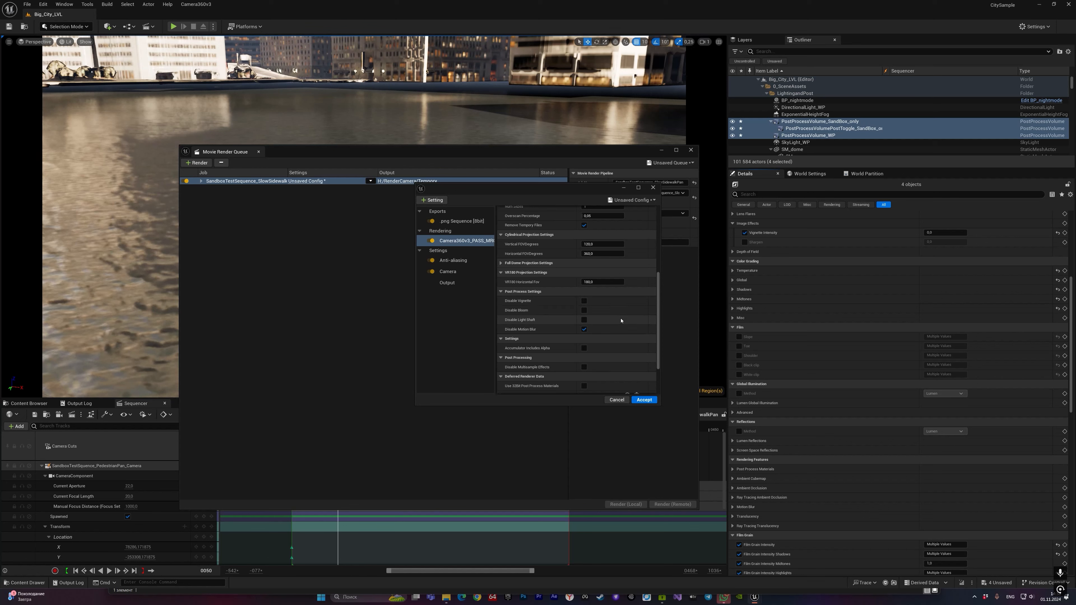
scroll(616, 330, "down", 2)
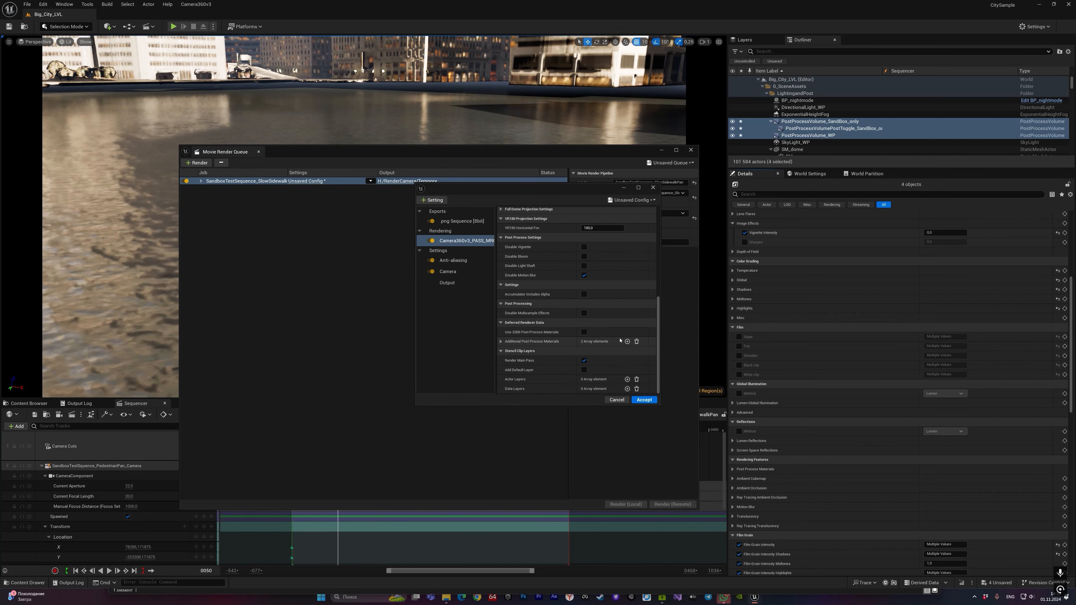
left_click(502, 341)
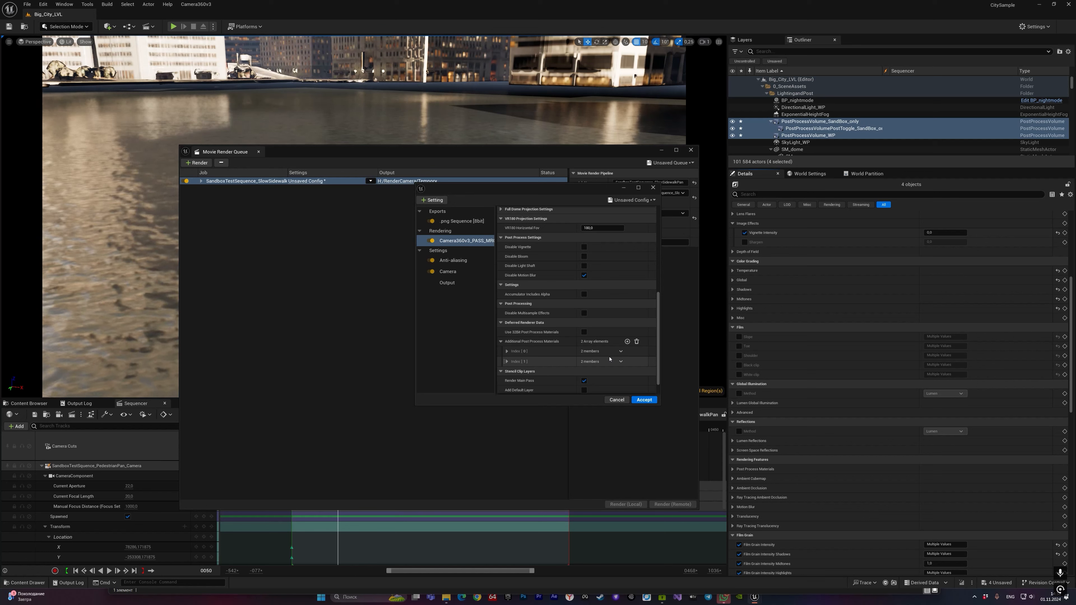
left_click(506, 351)
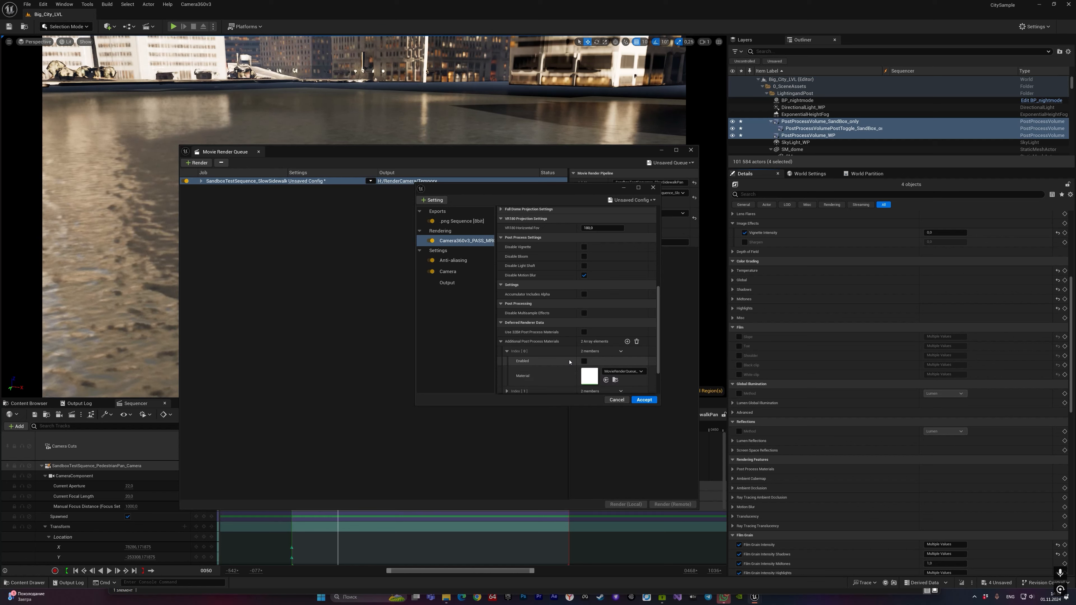
left_click(584, 361)
left_click(623, 371)
type("Worldnorm")
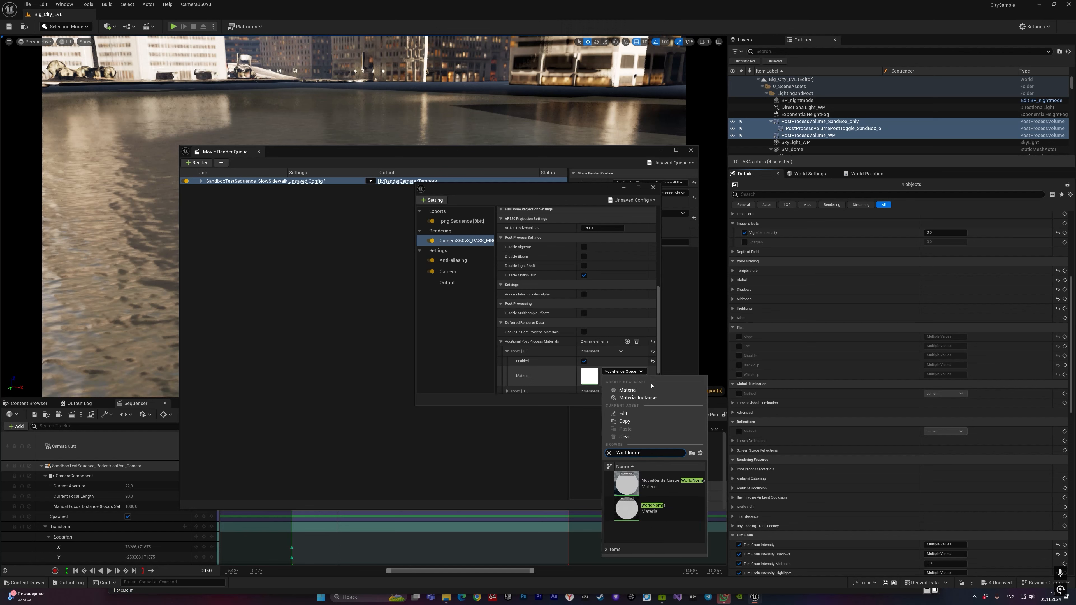
left_click(649, 515)
scroll(560, 326, "down", 3)
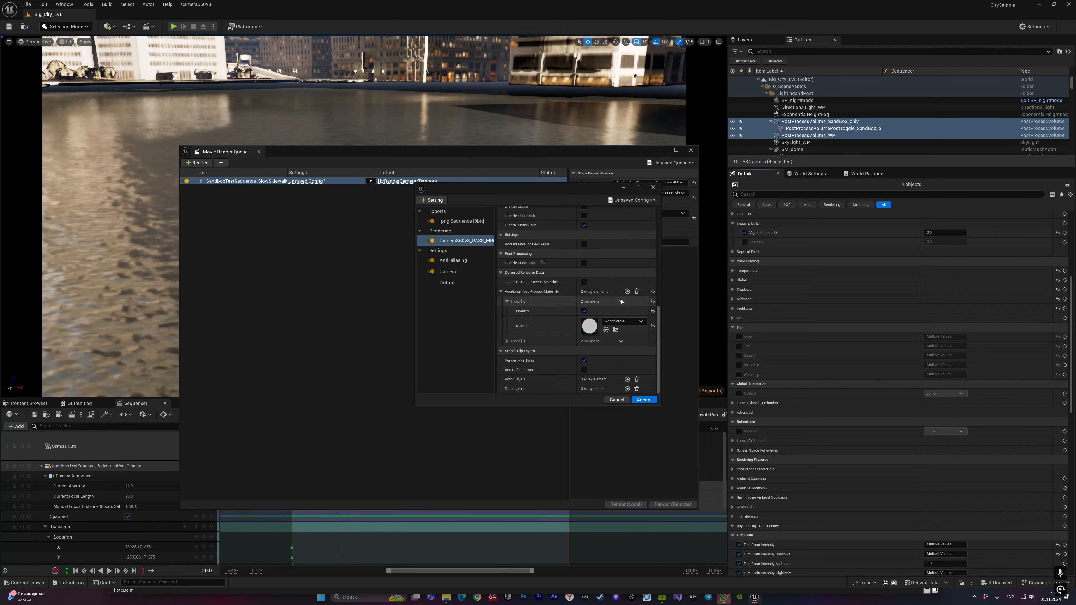
Enable the second additional post process material and assign it the SceneDepth material.
left_click(507, 341)
left_click(584, 351)
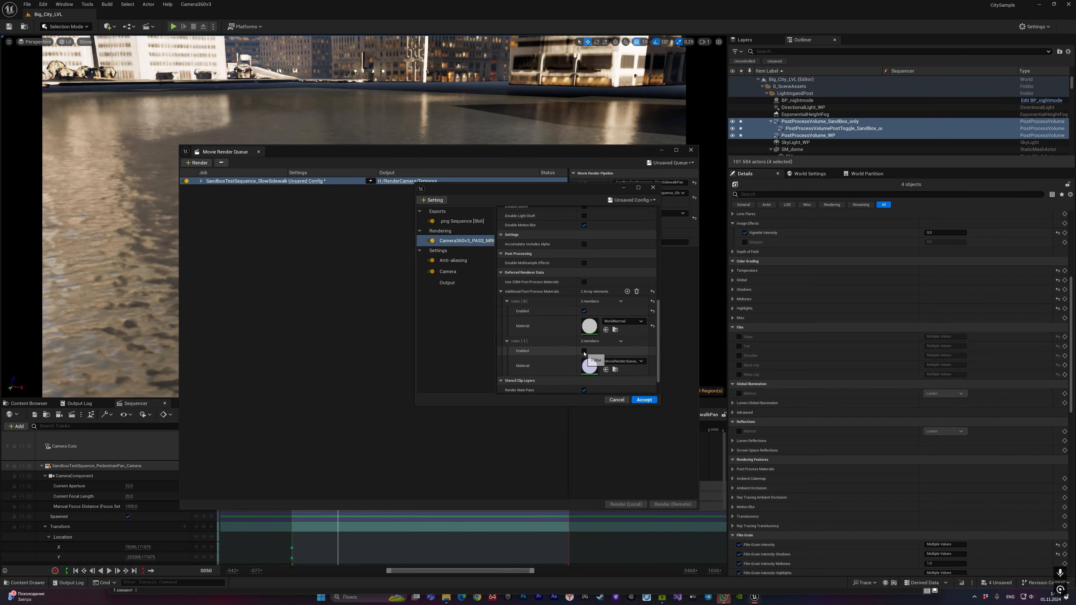
left_click(622, 361)
type("Scene")
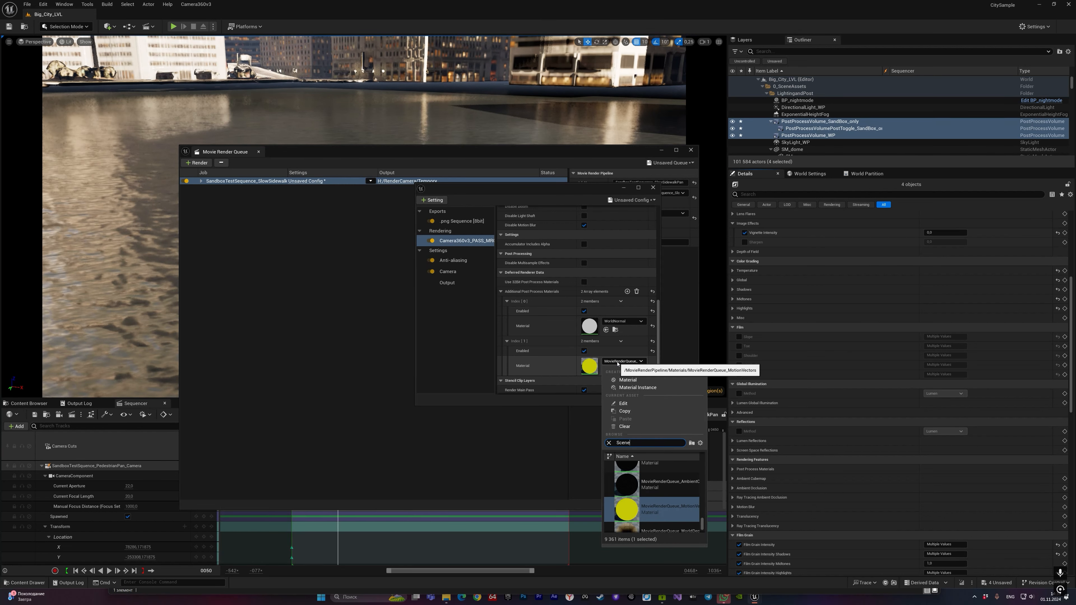
type("Depth")
left_click(664, 471)
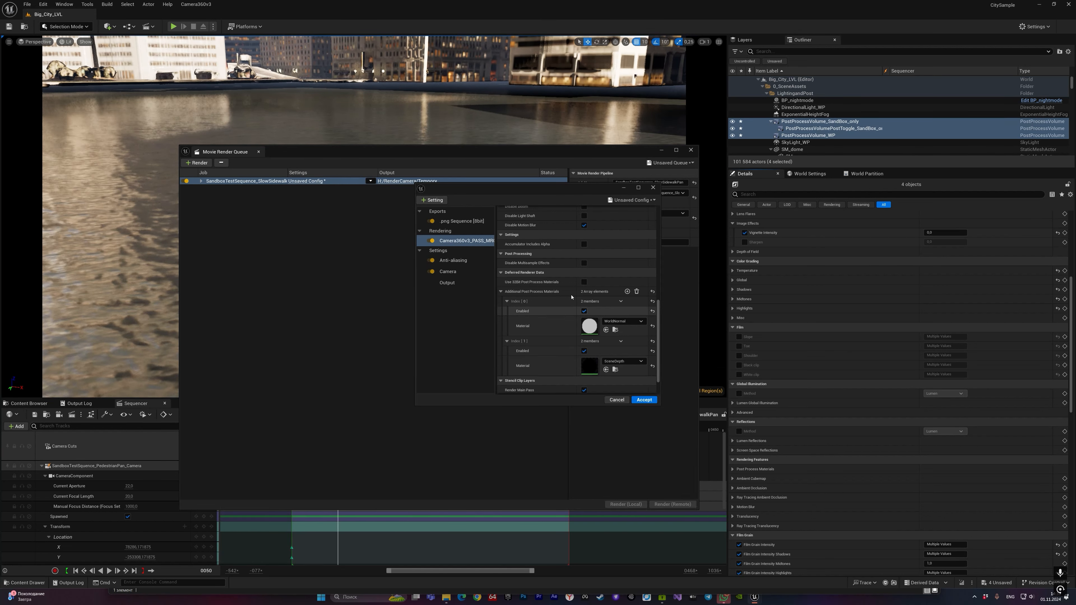
Accept the updated job config and start the local mono render.
scroll(642, 258, "up", 6)
scroll(642, 258, "up", 3)
left_click(644, 400)
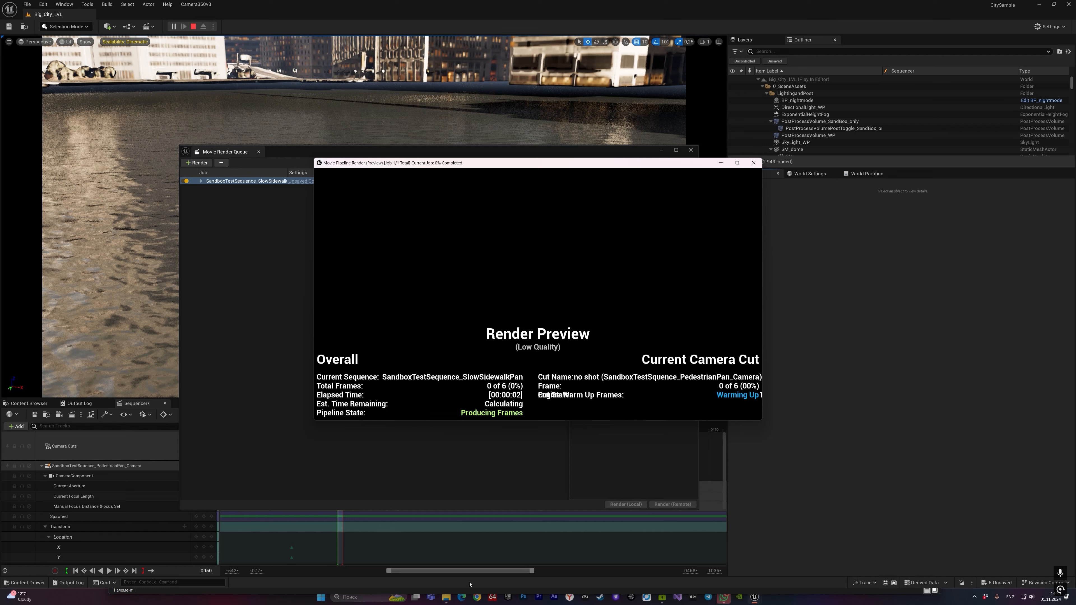
Switch to the RenderCamera folder and open the rendered Mono SlowSidewalkPan FinalImage frame 0051.
mouse_move(445, 596)
left_click(484, 556)
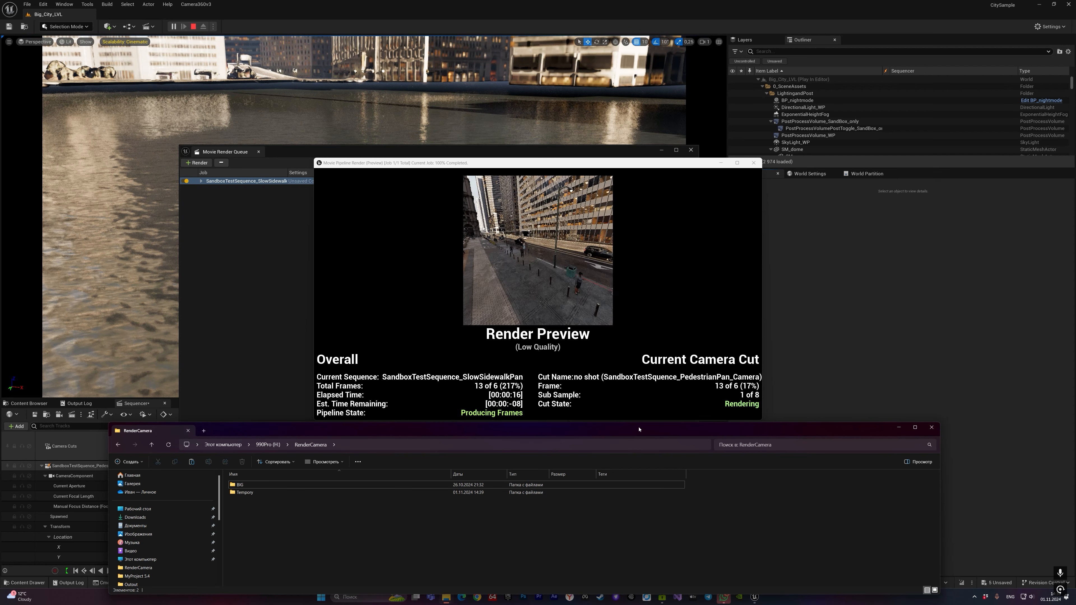
mouse_move(618, 424)
left_mouse_down()
mouse_move(619, 450)
mouse_move(623, 426)
left_mouse_up()
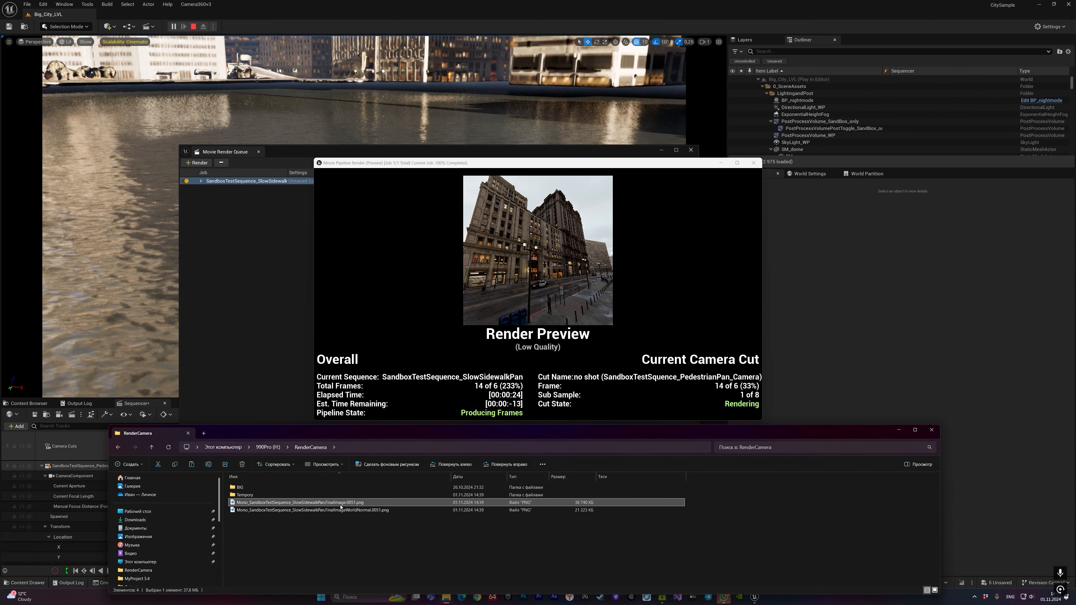
left_click(365, 503)
double_click(365, 504)
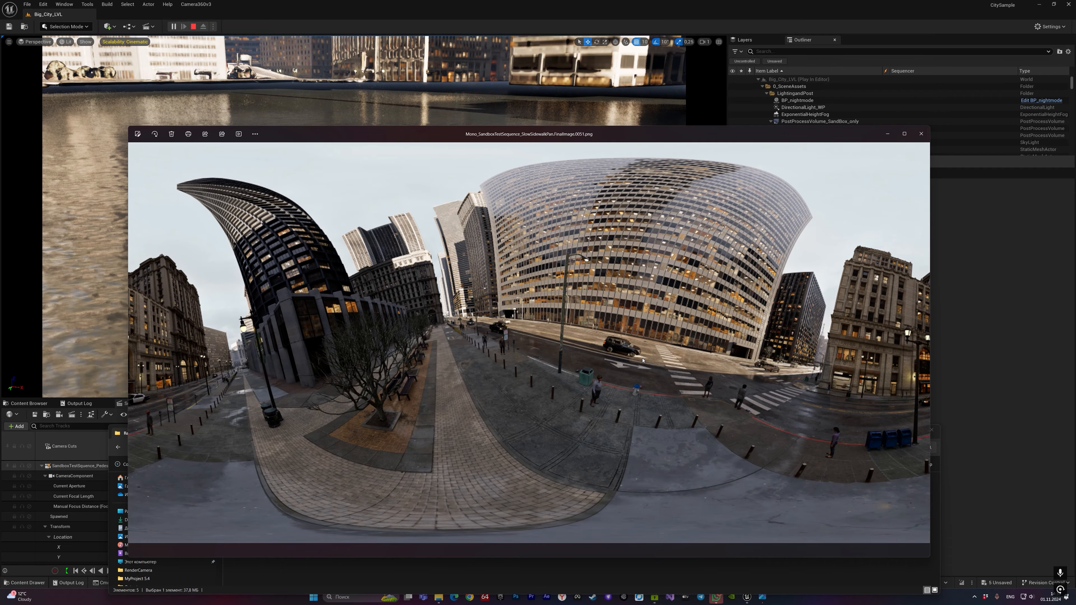
Flip repeatedly through the mono FinalImage, WorldNormal and SceneDepth frames to compare the rendered passes.
key("Right")
key("Left")
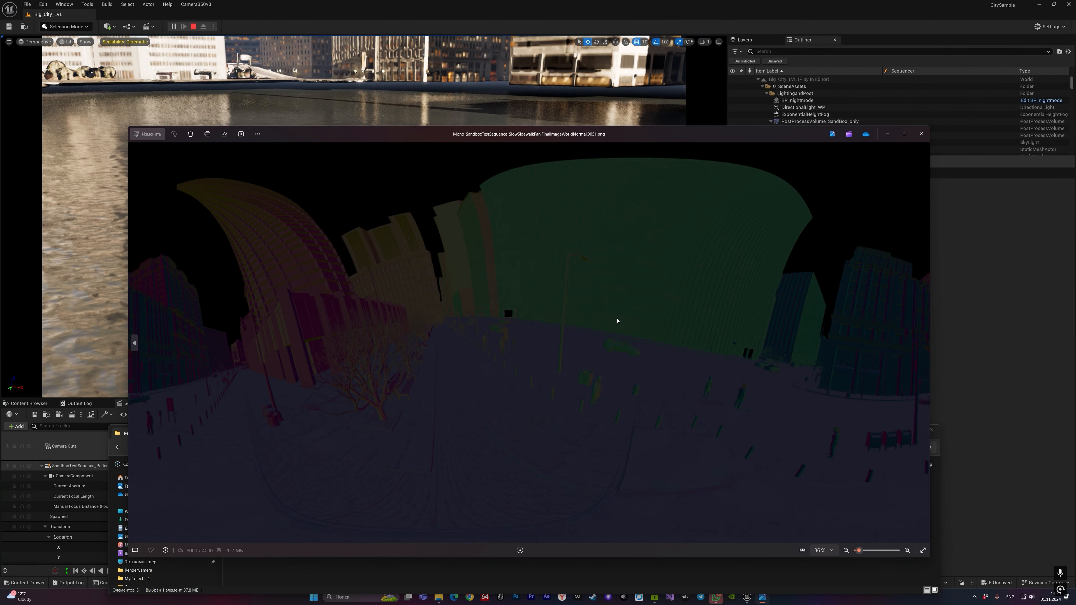
key("Left")
key("Right")
key("Left")
key("Right")
key("Left")
key("Right")
key("Left")
key("Left")
key("Right")
key("Right")
key("Left")
key("Left")
Close the image viewer and stop the running Movie Pipeline render.
key("Escape")
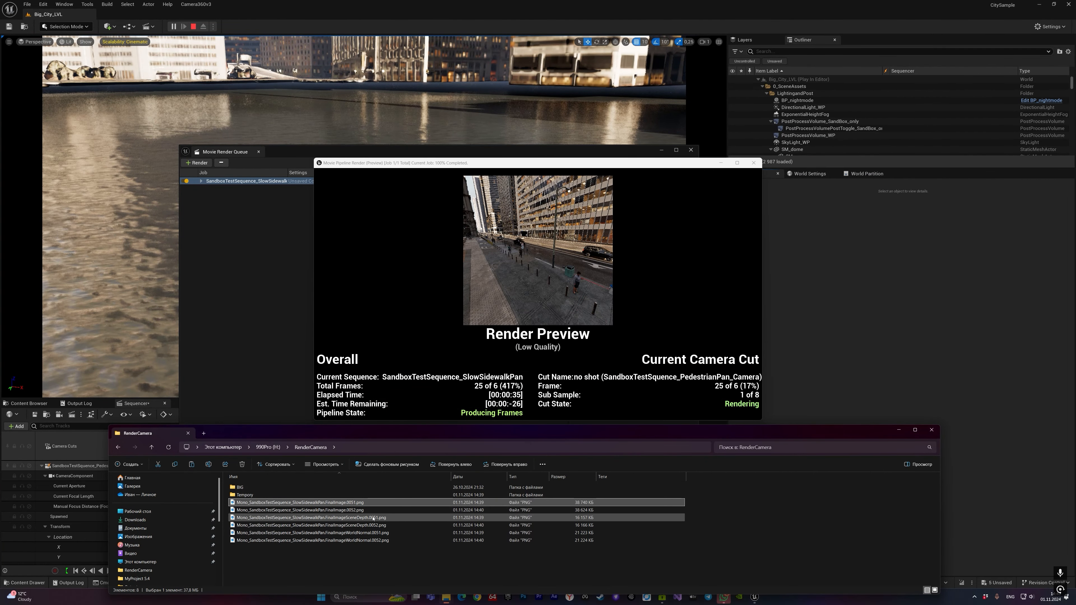
left_click(754, 164)
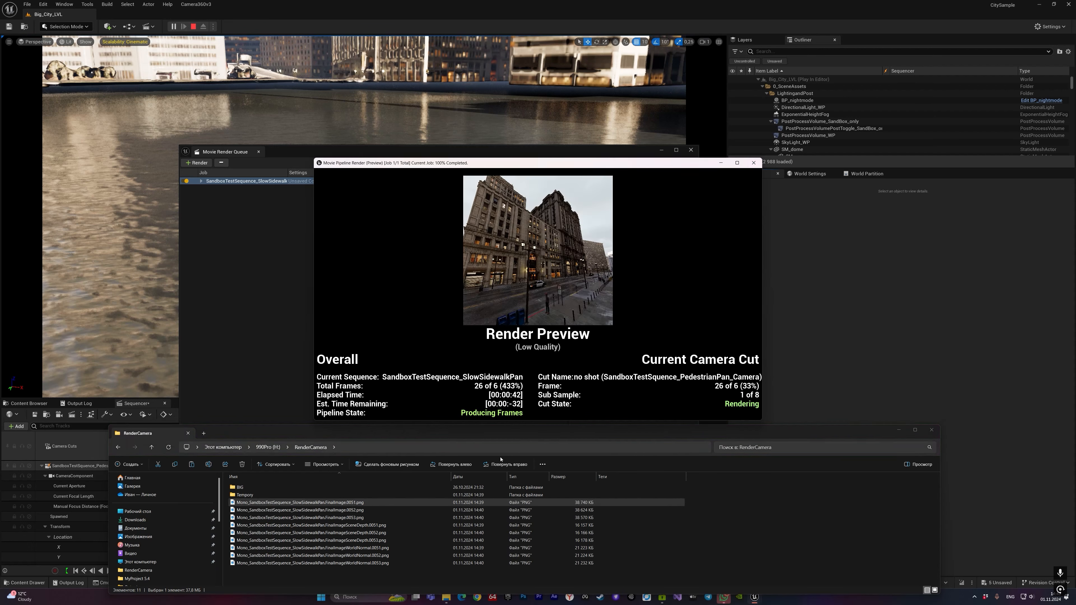
left_click(754, 163)
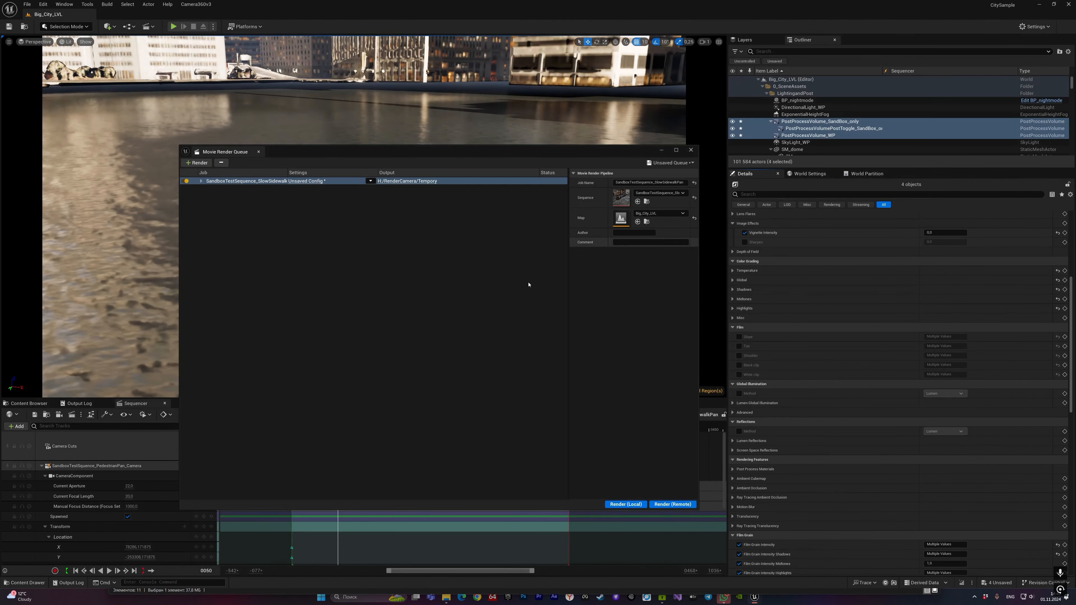
Replace the job's .png export with an .exr Sequence [16bit] export using DWAA compression.
left_click(314, 181)
left_click(461, 221)
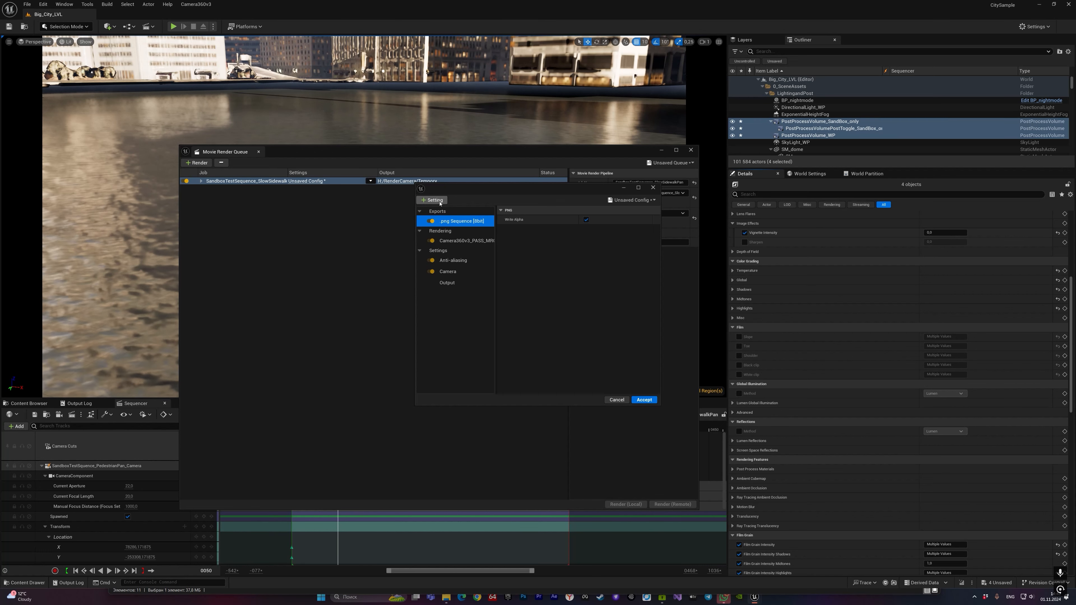
left_click(438, 201)
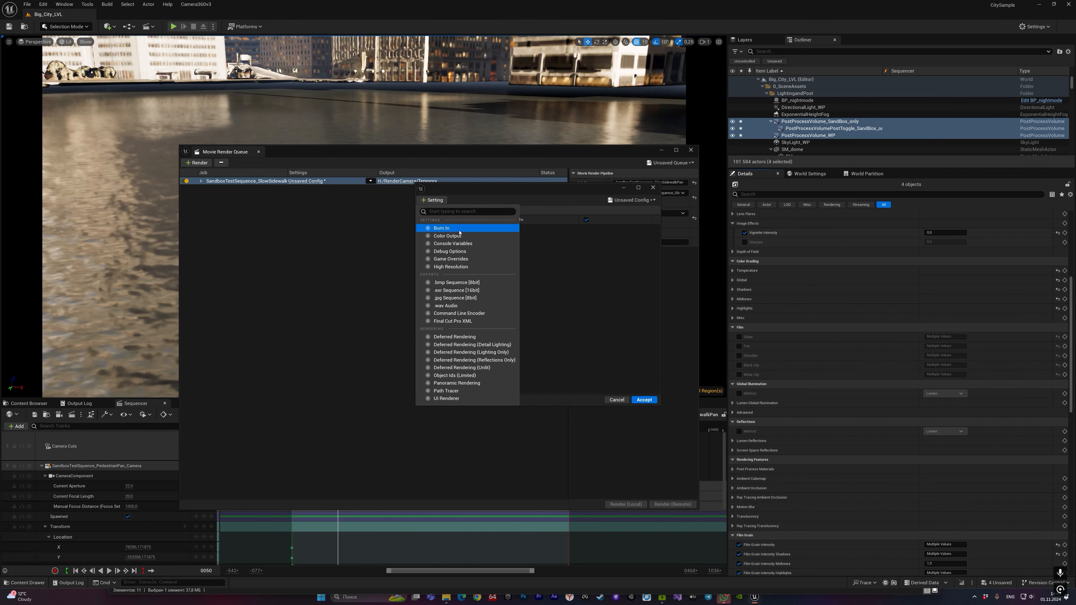
left_click(450, 291)
left_click(464, 234)
key("Delete")
left_click(470, 223)
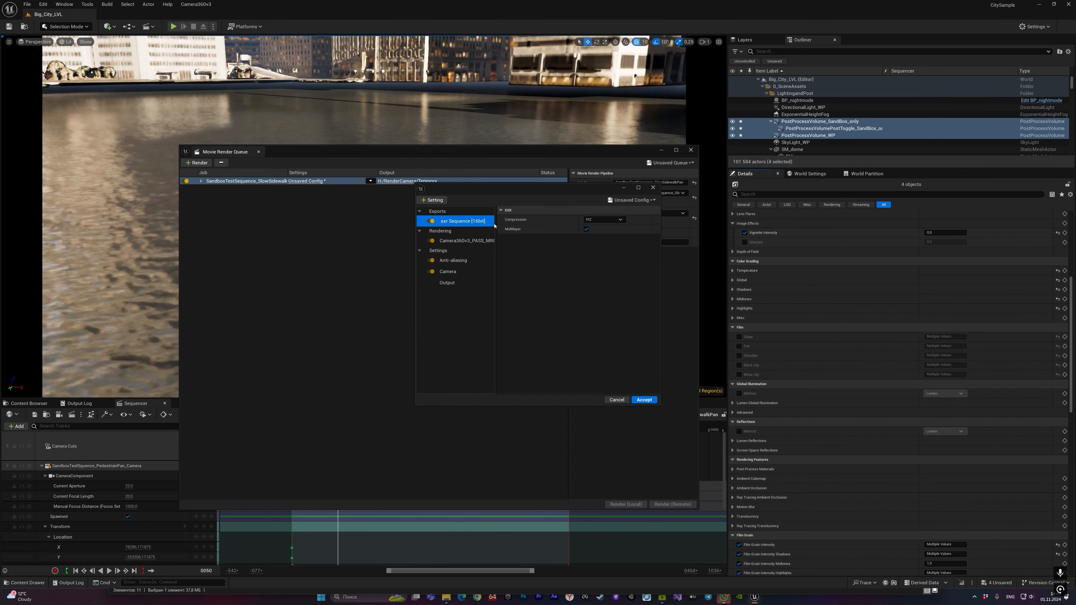
left_click(603, 220)
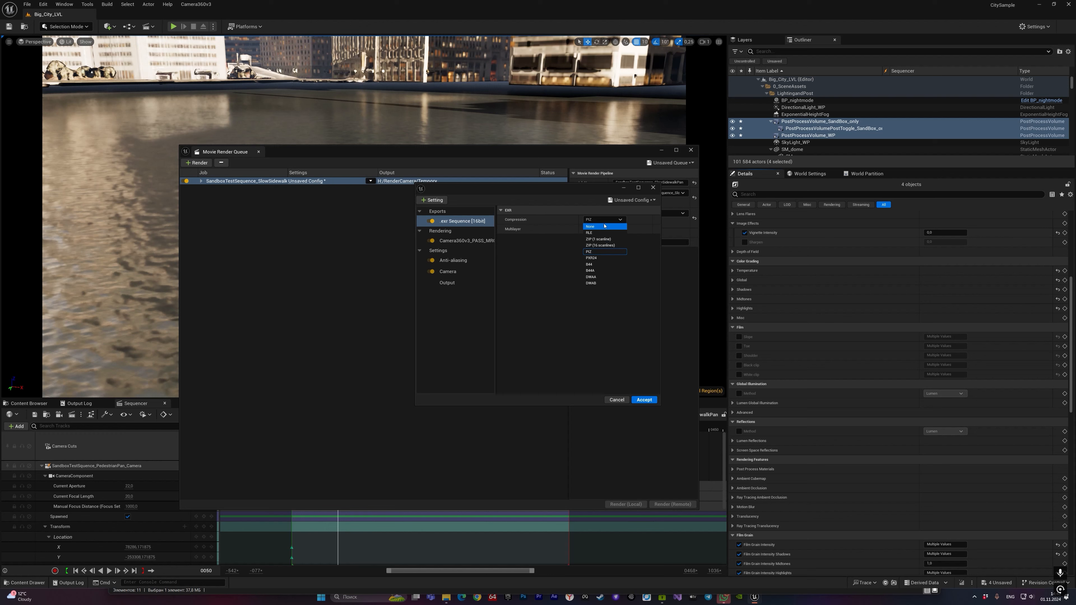
left_click(596, 277)
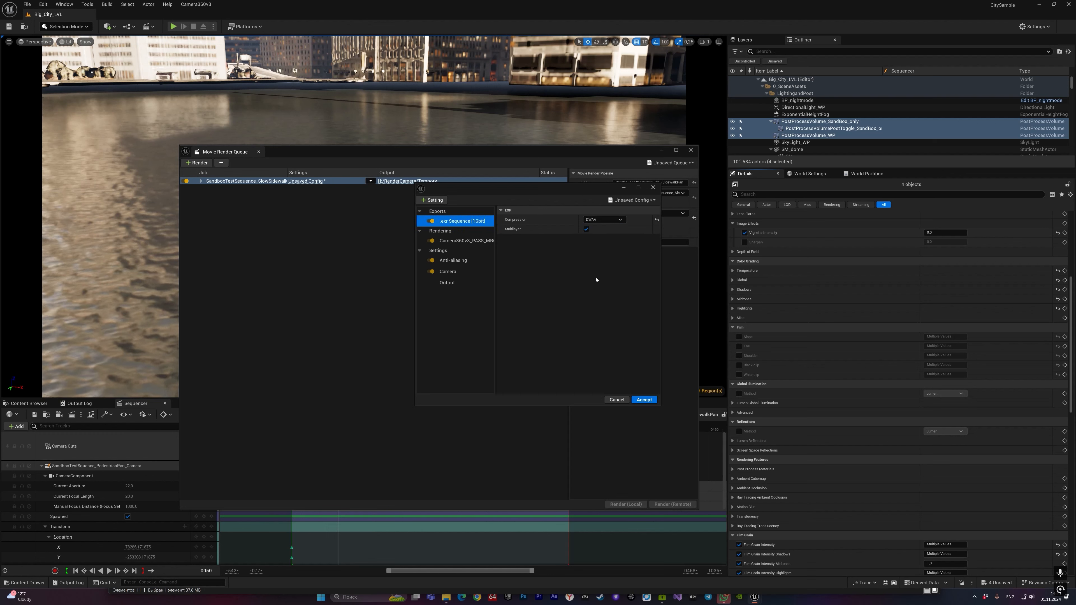
Delete the mono PNG frames from the RenderCamera folder and return to the job config.
left_click(381, 577)
left_click_drag(380, 576, 269, 500)
key("Delete")
left_click(570, 300)
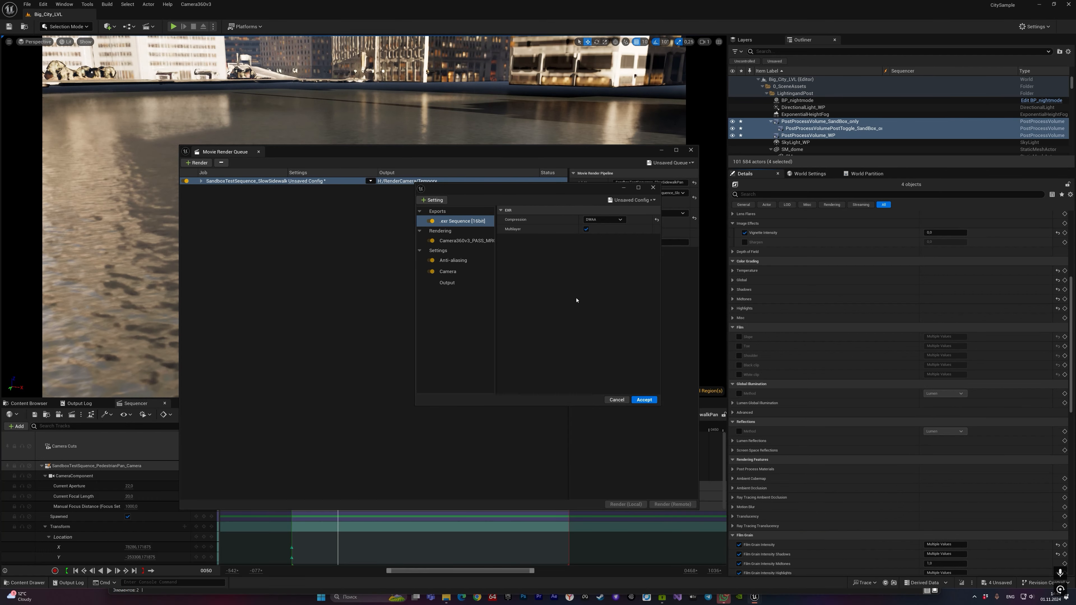
Check the Camera360v3 pass settings, accept the EXR config and render the job locally.
left_click(470, 240)
left_click(643, 401)
left_click(621, 505)
Bring up the RenderCamera folder and open the first rendered mono EXR frame in Photoshop as layers.
mouse_move(447, 595)
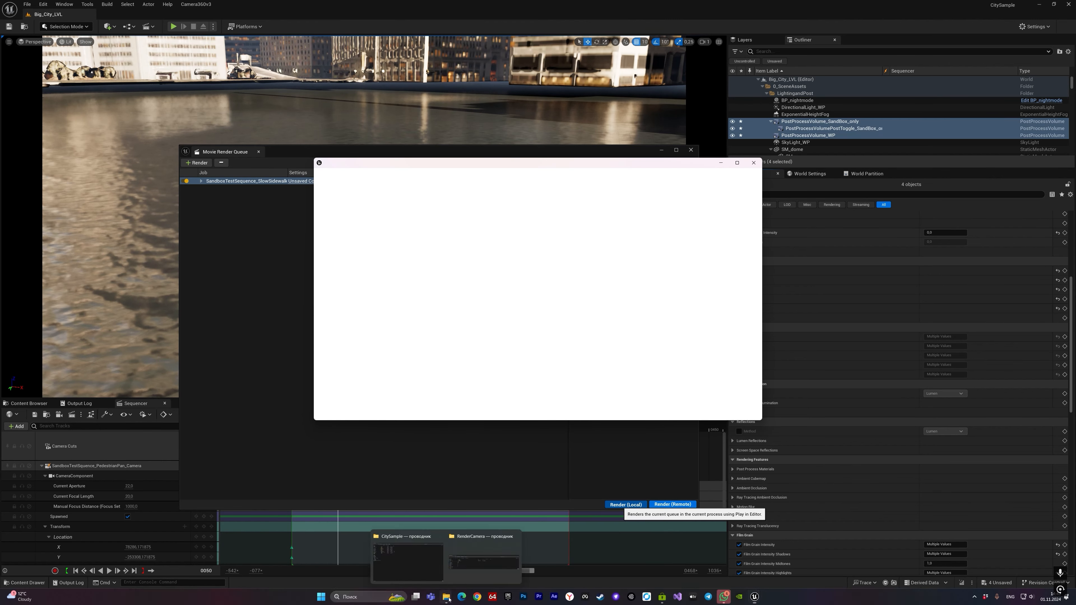
left_click(482, 559)
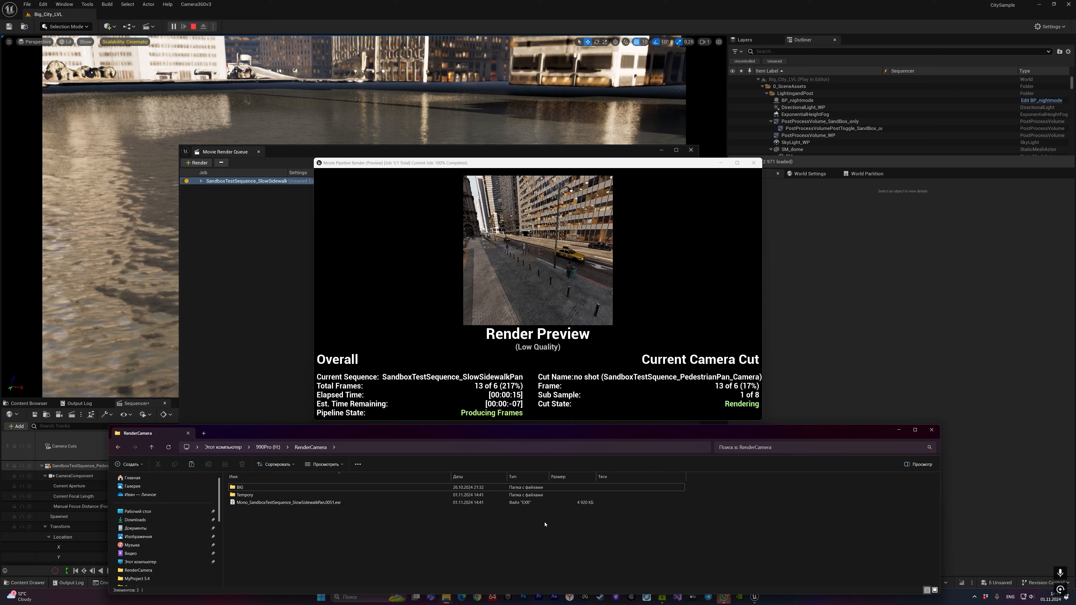
left_click(501, 503)
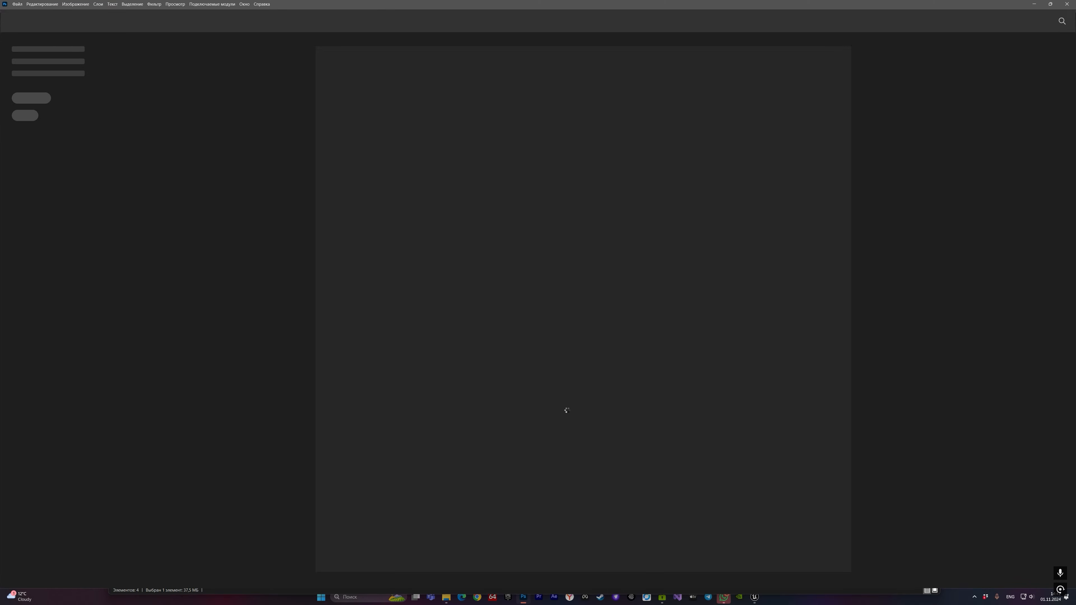
key("Return")
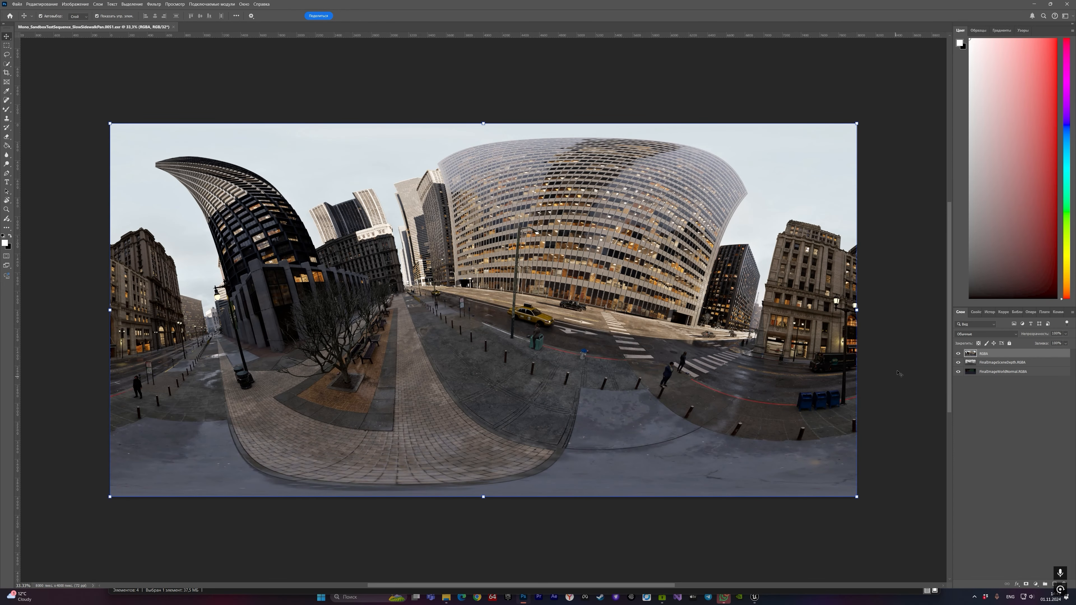
Compare the mono EXR's RGBA, SceneDepth and WorldNormal layers by switching their visibility off and back on.
left_click(958, 353)
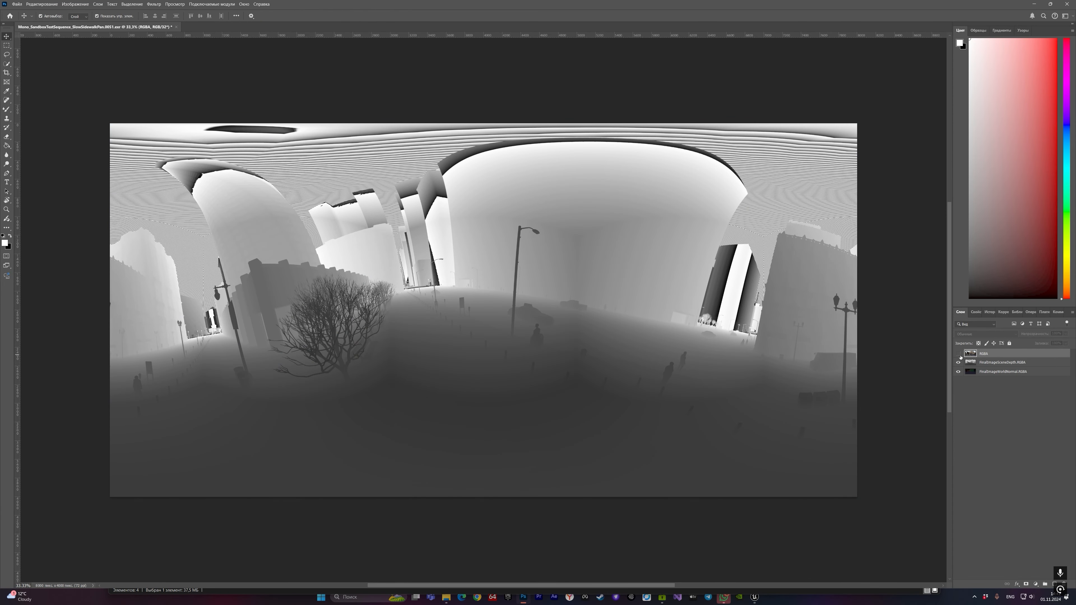
left_click(959, 363)
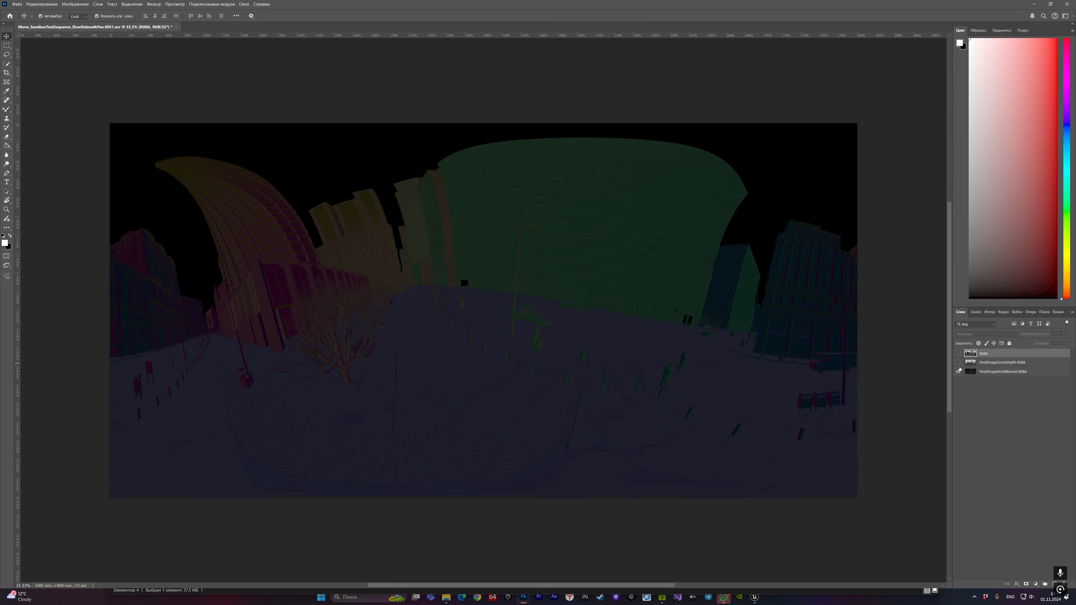
left_click(959, 372)
left_click(959, 372)
left_click(958, 363)
left_click(958, 354)
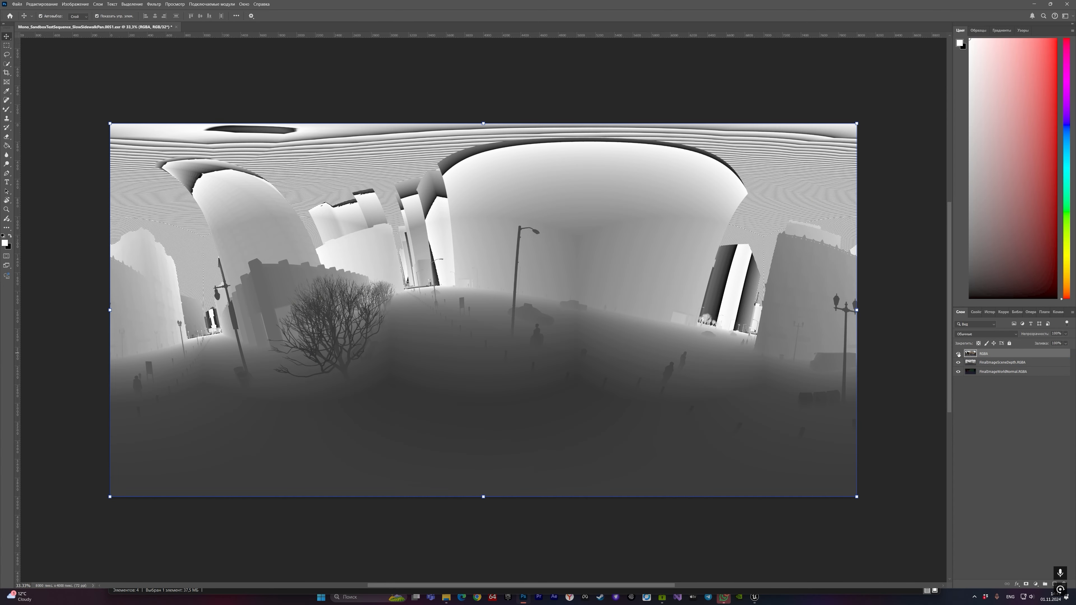
left_click(958, 354)
left_click(960, 355)
left_click(958, 355)
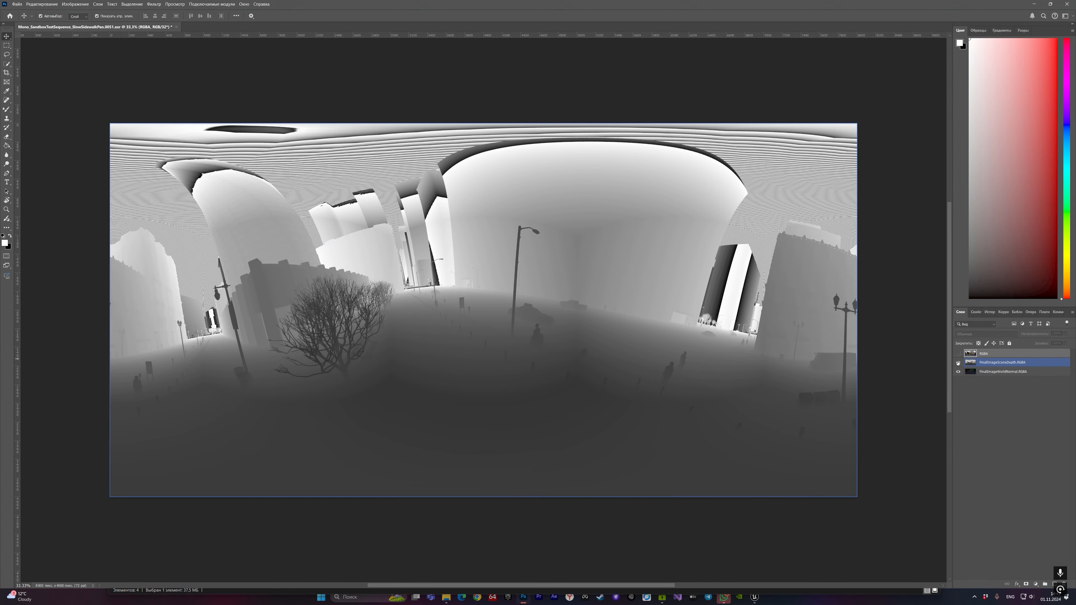
left_click(959, 362)
left_click(958, 372)
left_click(958, 372)
left_click(958, 363)
left_click(958, 354)
Close Photoshop without saving the mono EXR and stop the running Movie Pipeline render.
left_click(1068, 3)
left_click(571, 216)
mouse_move(754, 597)
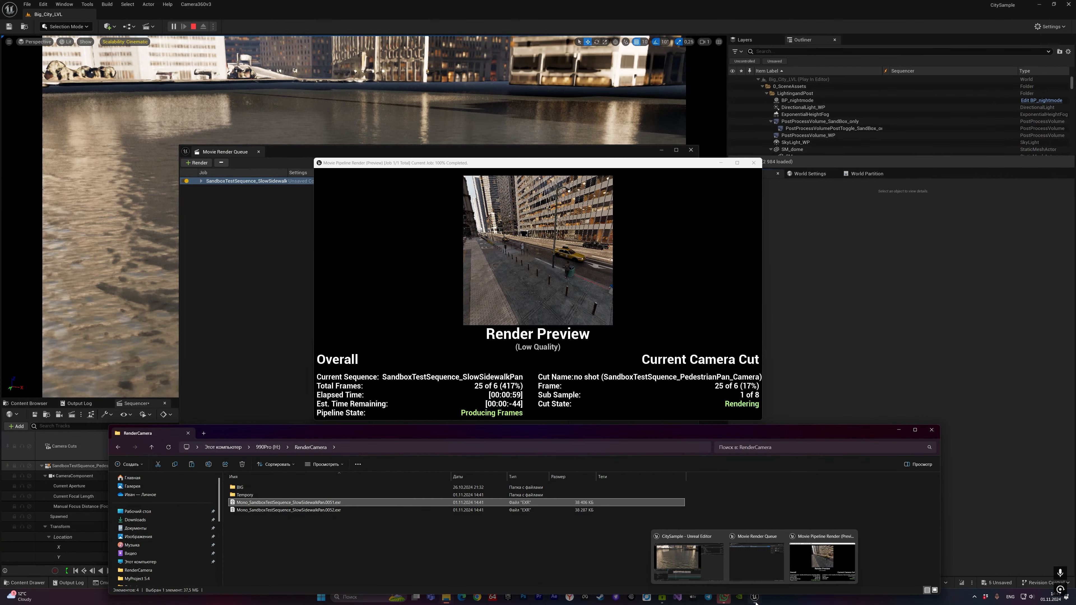
mouse_move(822, 560)
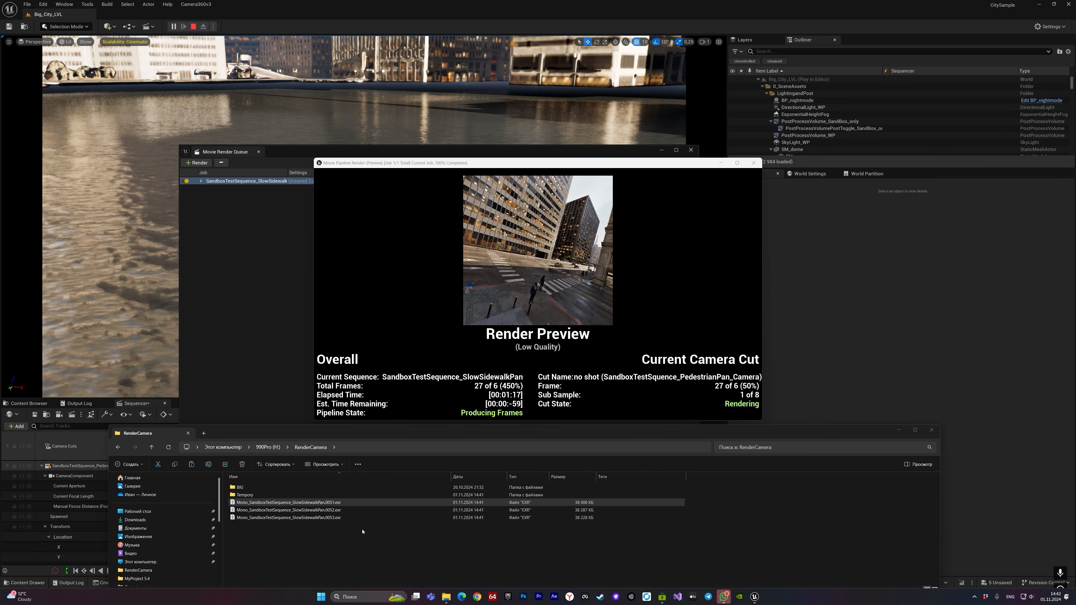
Delete the Tempory folder and the mono EXR frames from the RenderCamera folder and close the Message Log.
left_click_drag(358, 529, 335, 524)
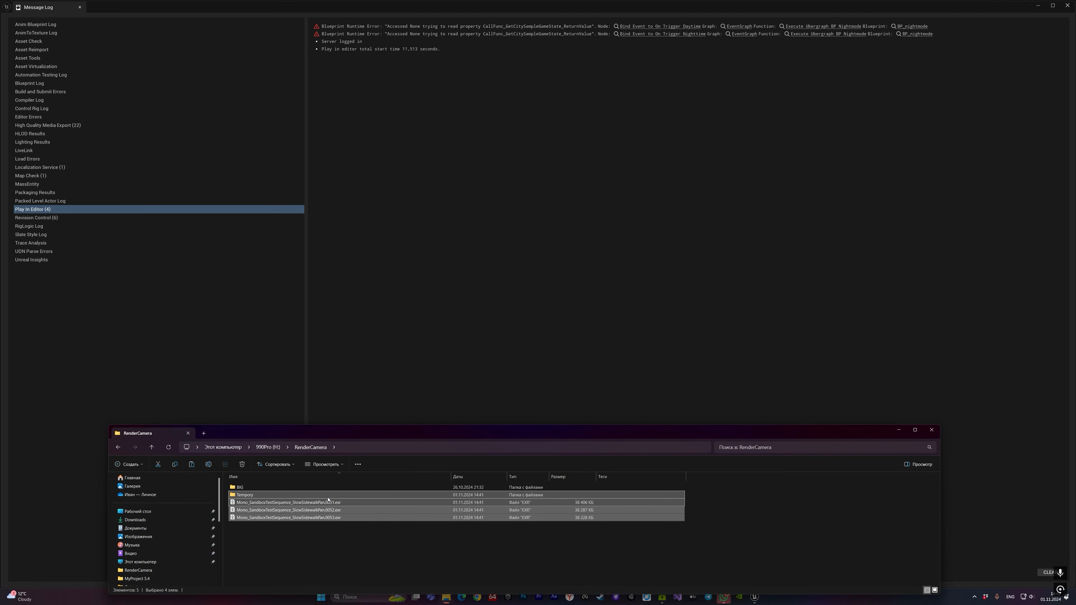
left_click(643, 230)
left_click(1067, 5)
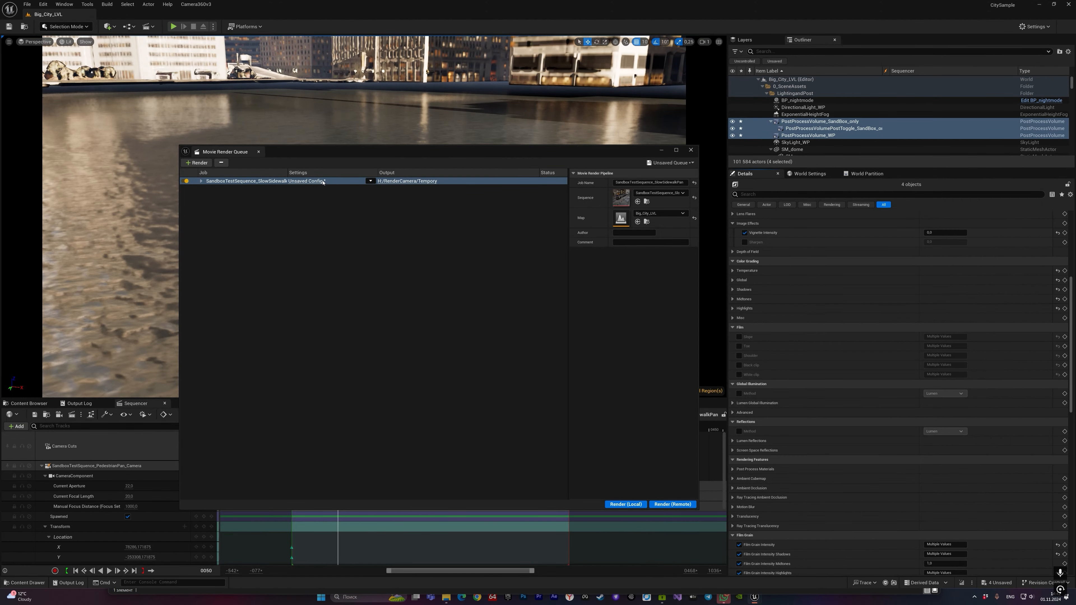
Reopen the job config, enable Stereo in the Camera360v3 pass and check the .exr Sequence [16bit] export.
left_click(306, 181)
left_click(474, 240)
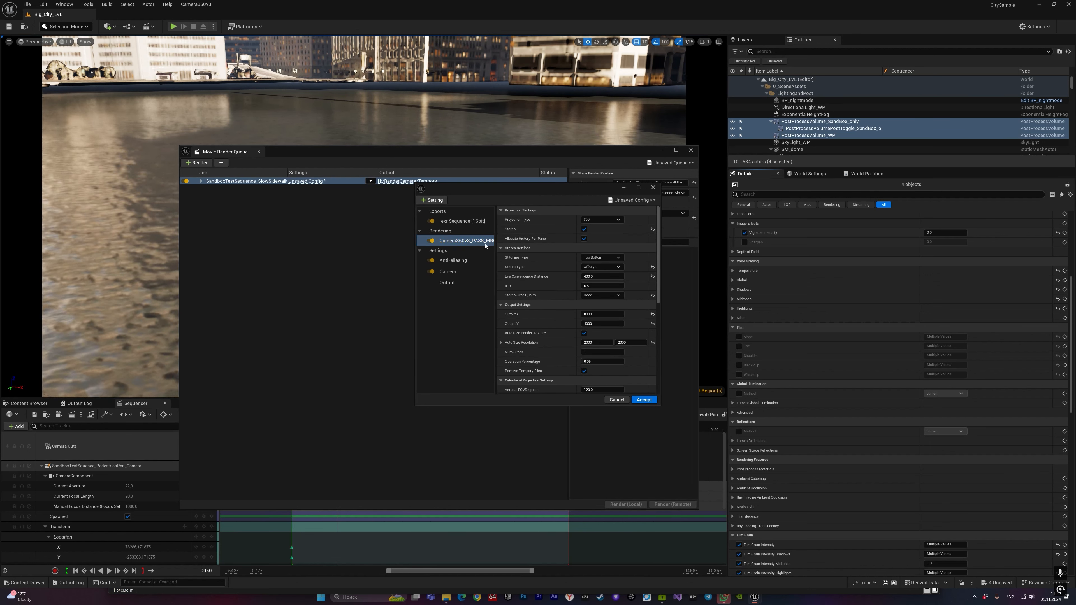
left_click(472, 222)
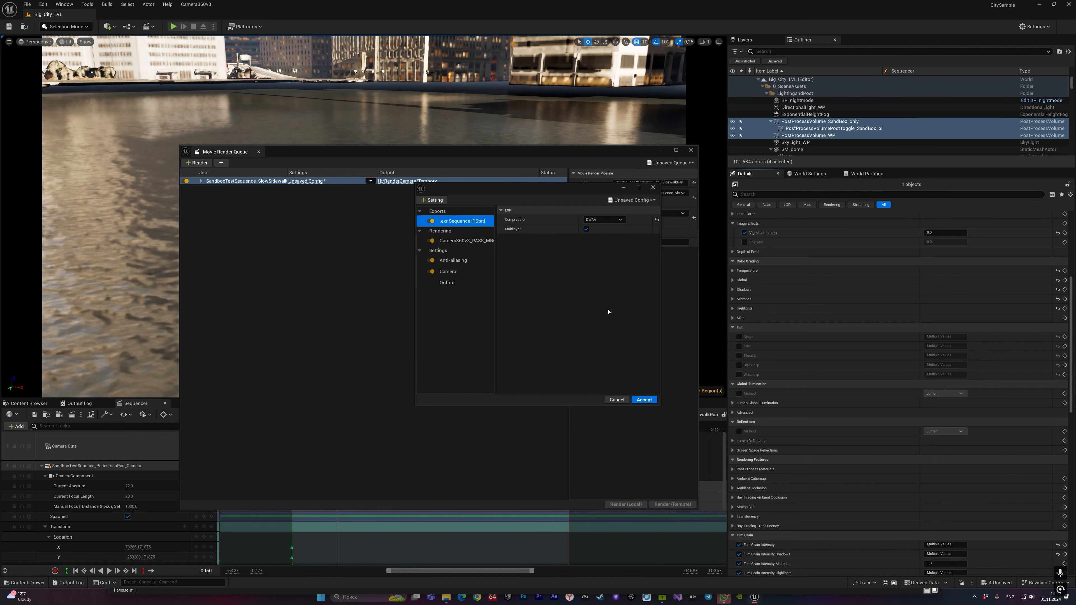
Review the Camera360v3 pass settings, including the output size and the Additional Post Process Materials entries.
left_click(467, 243)
scroll(619, 329, "down", 8)
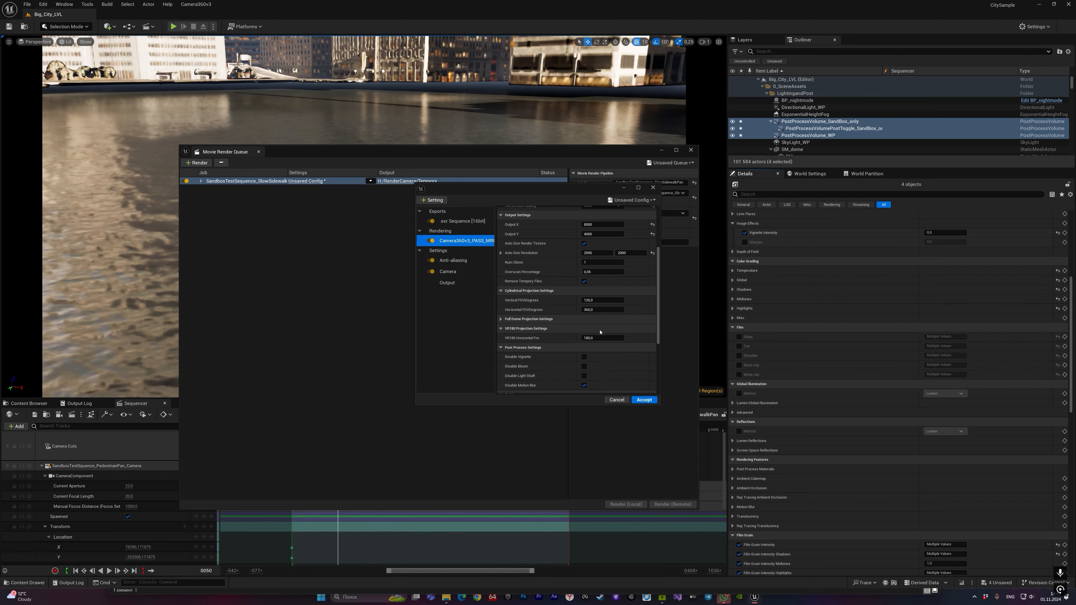
scroll(619, 329, "down", 2)
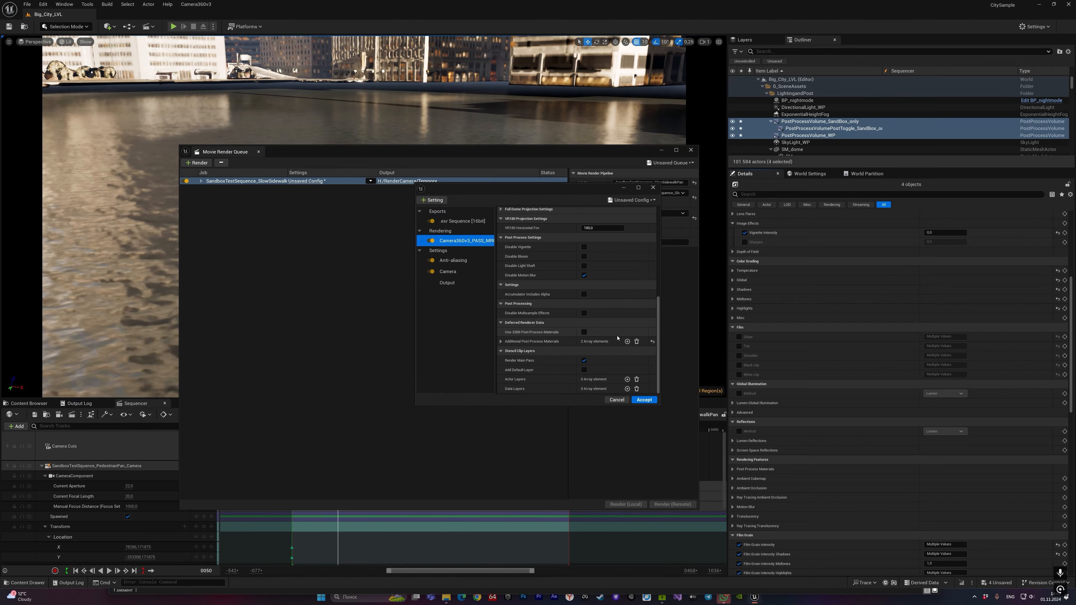
left_click(501, 341)
left_click(507, 350)
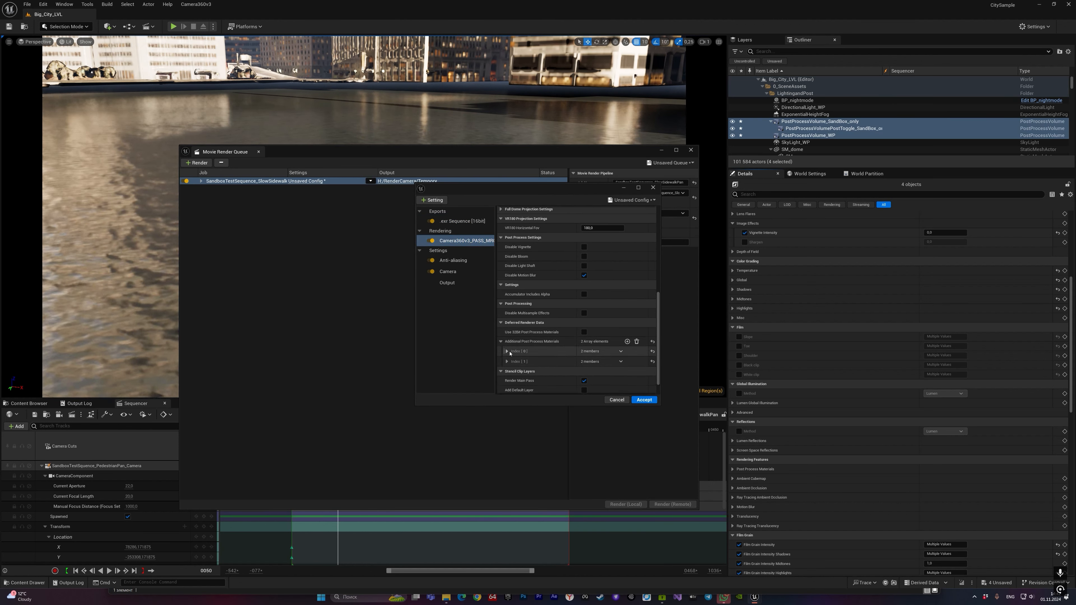
scroll(510, 350, "down", 2)
left_click(508, 346)
scroll(511, 350, "down", 2)
scroll(562, 335, "up", 9)
scroll(562, 335, "up", 4)
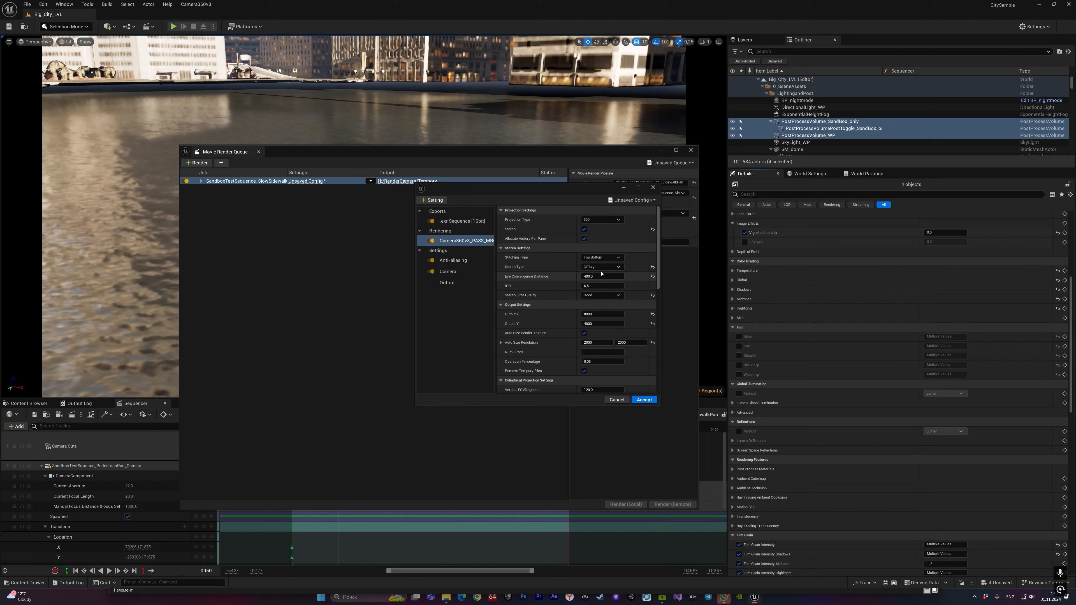
Set the Camera360v3 pass's Stereo Type to Parallel and check the job's Output settings.
left_click(600, 267)
left_click(600, 274)
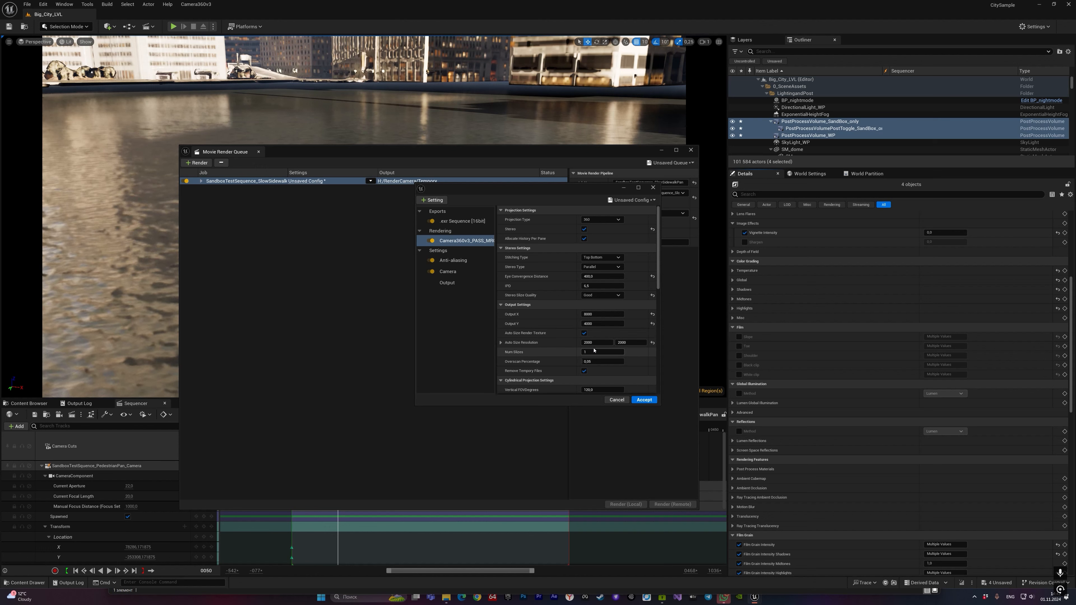
left_click(448, 282)
left_click(472, 245)
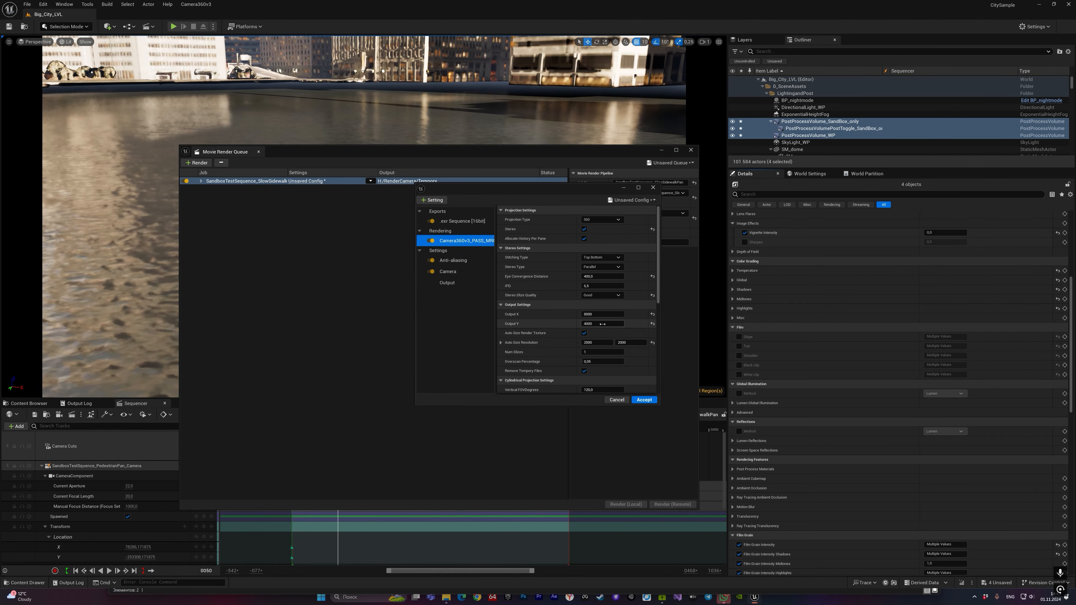
scroll(593, 372, "down", 3)
scroll(594, 343, "up", 3)
Set the stereo slice quality to Fast, accept the config and render the job locally.
left_click(597, 296)
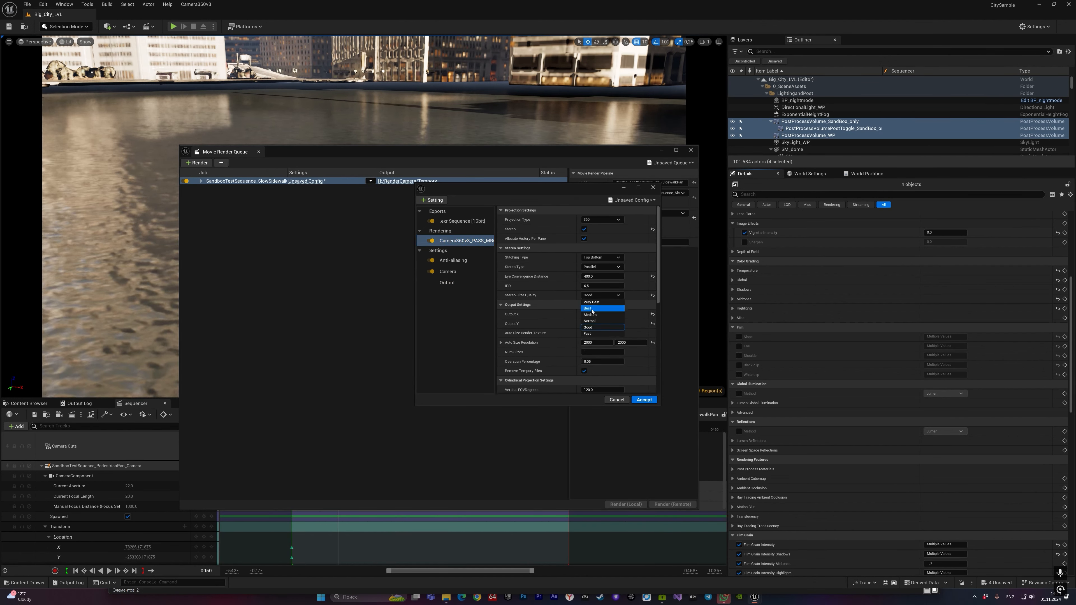
left_click(601, 335)
left_click(643, 401)
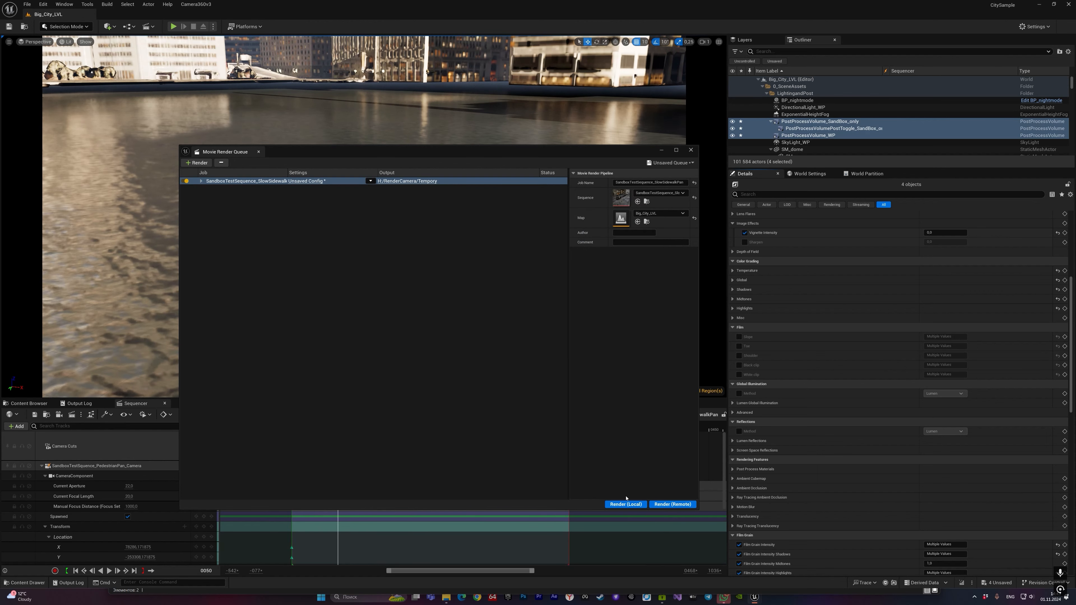
left_click(625, 504)
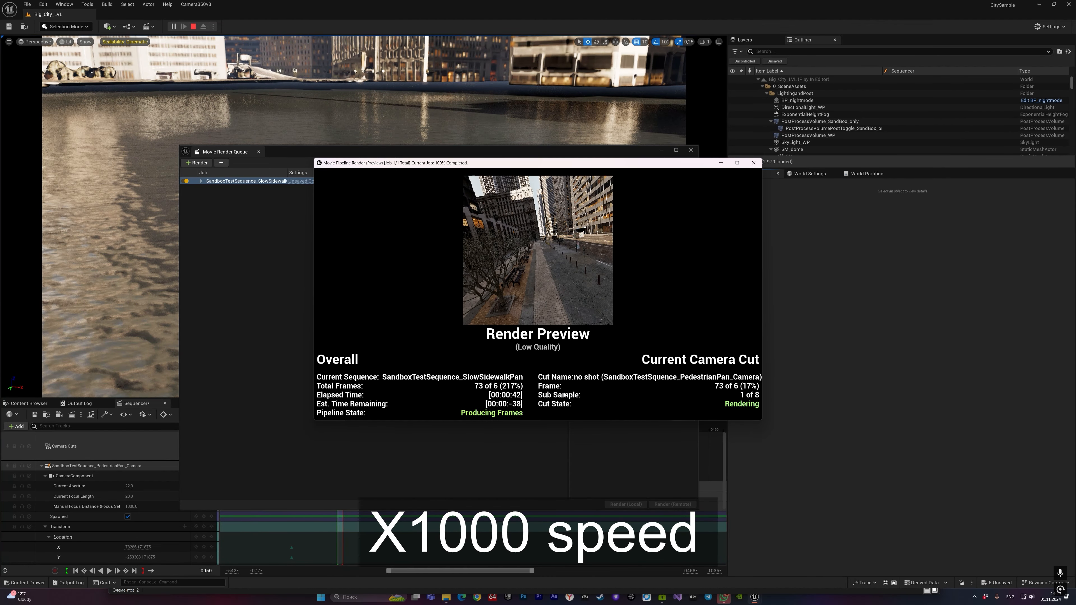
Open the rendered stereo EXR frame in Photoshop and compare its RGBA, SceneDepth and WorldNormal layers.
left_click(446, 597)
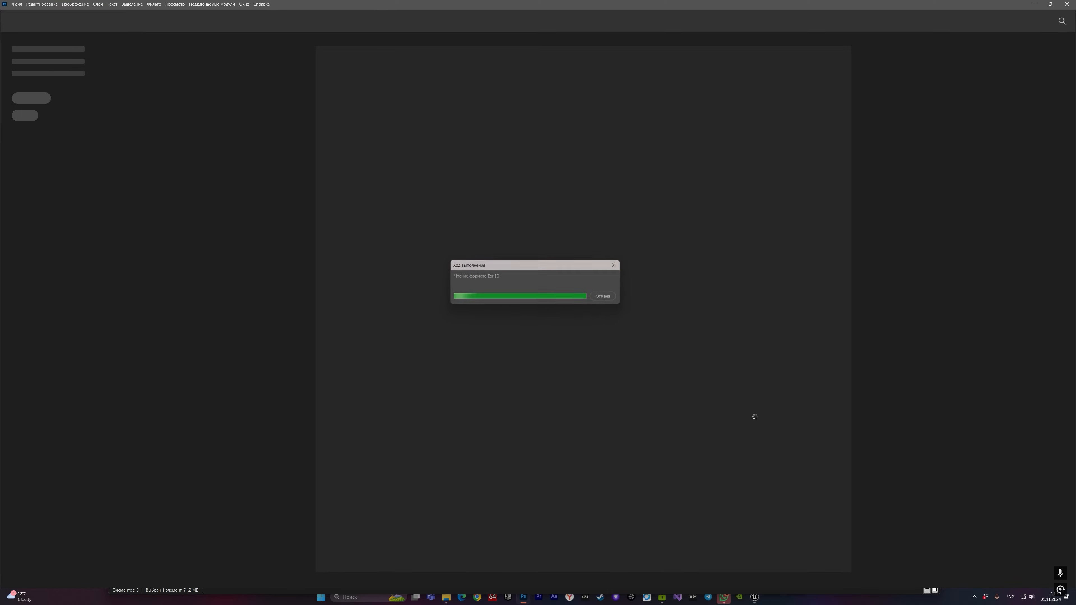
key("Return")
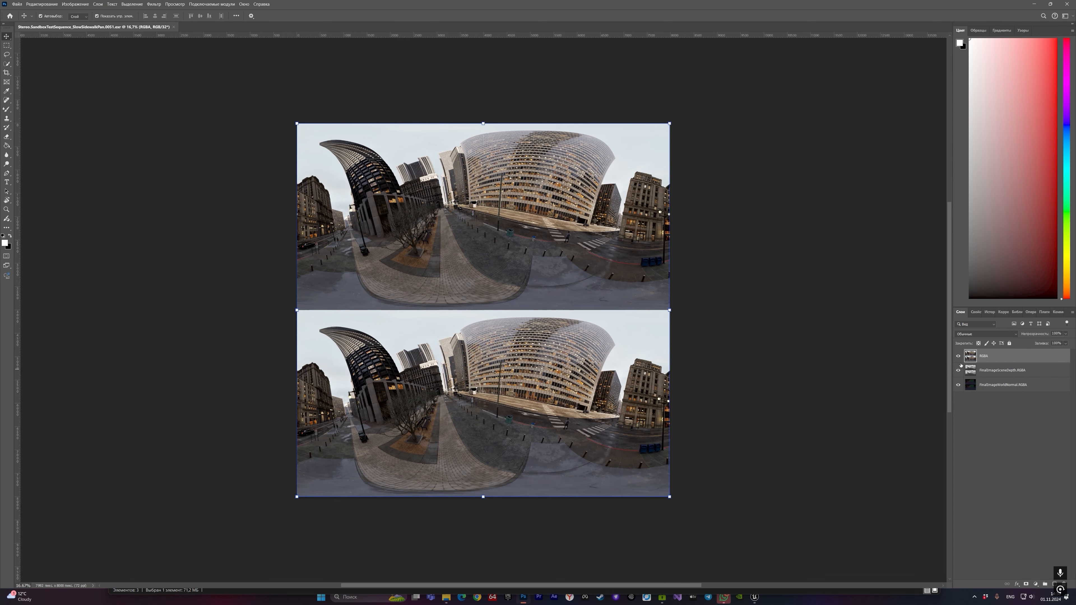
left_click(958, 357)
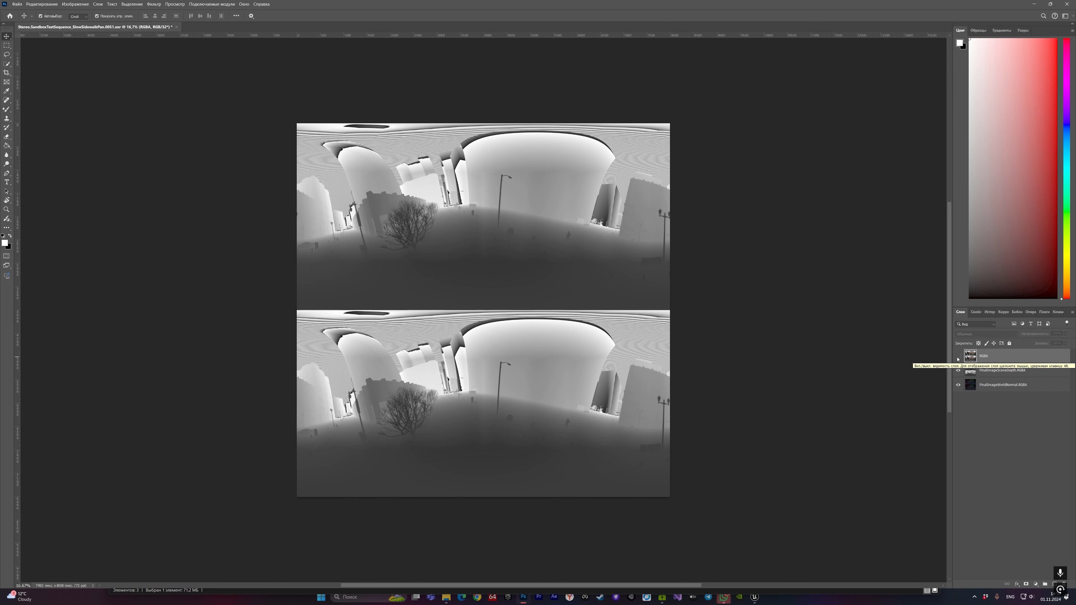
left_click(958, 358)
left_click(957, 358)
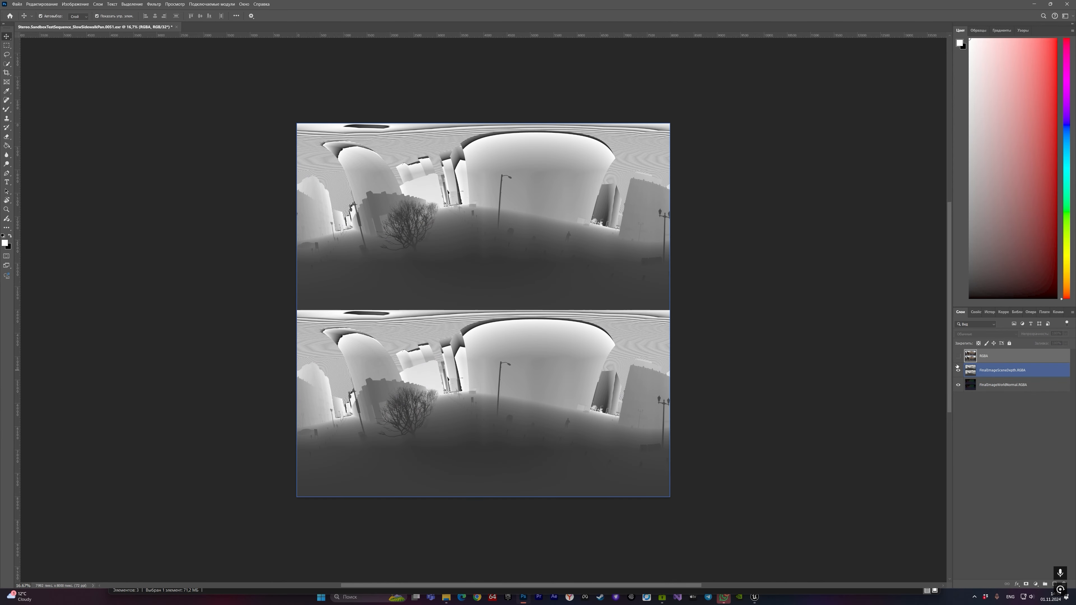
left_click(958, 359)
left_click(957, 373)
left_click(958, 359)
left_click(958, 373)
left_click(959, 374)
left_click(957, 370)
left_click(959, 357)
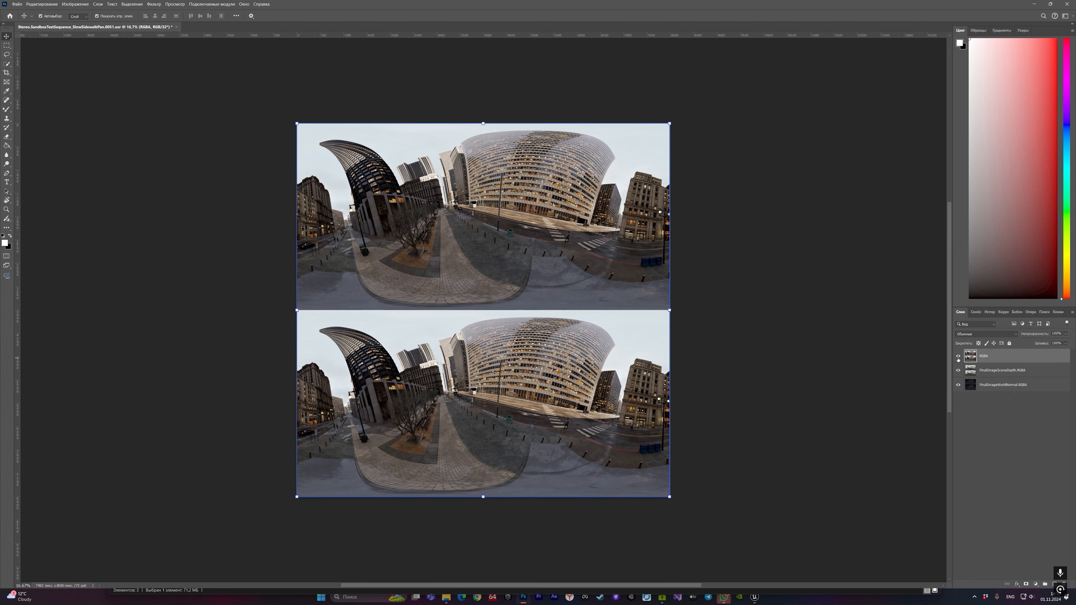
left_click(958, 357)
left_click(958, 357)
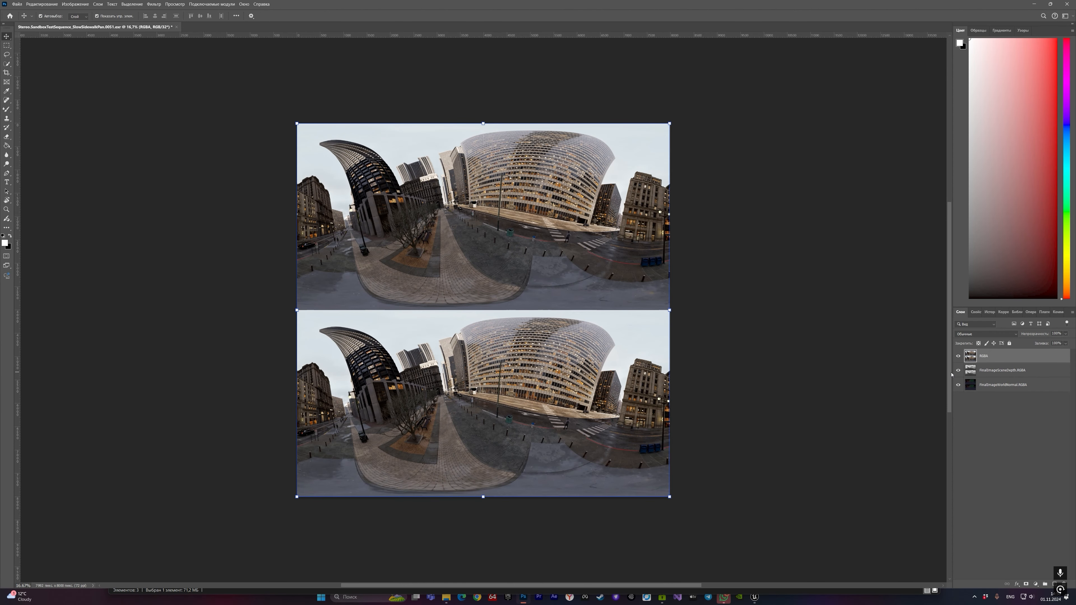
left_click(1010, 370)
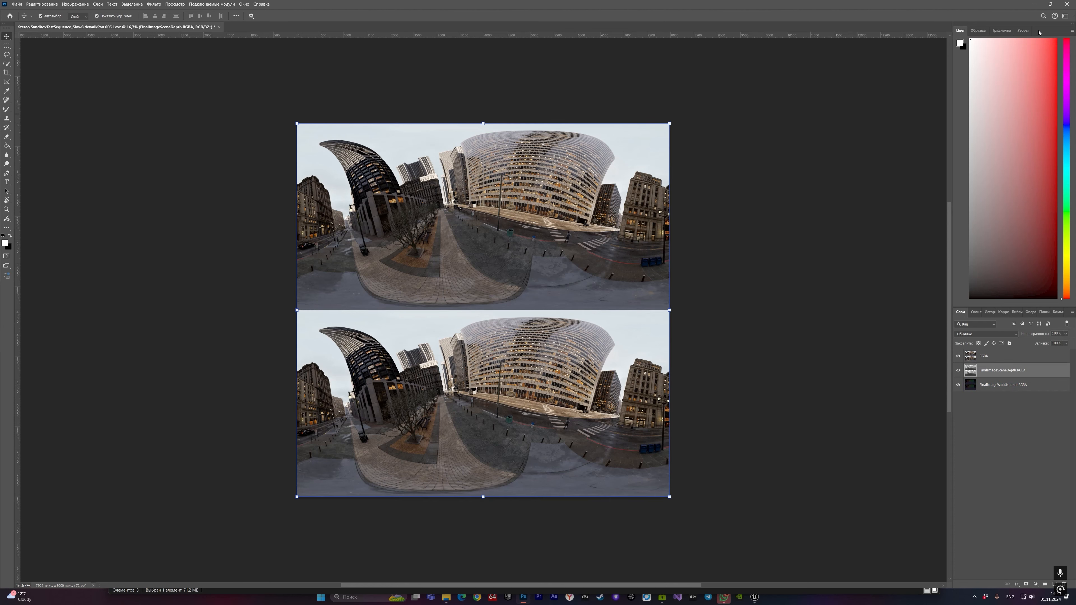
Close Photoshop without saving the stereo EXR and close the running Movie Pipeline render.
left_click(1066, 4)
left_click(571, 216)
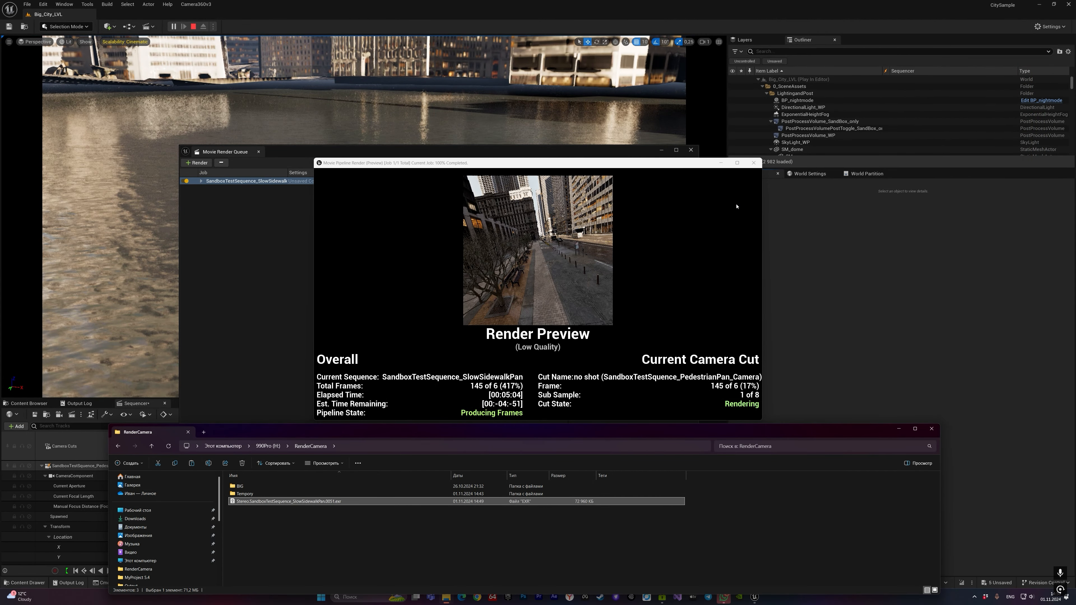
mouse_move(754, 596)
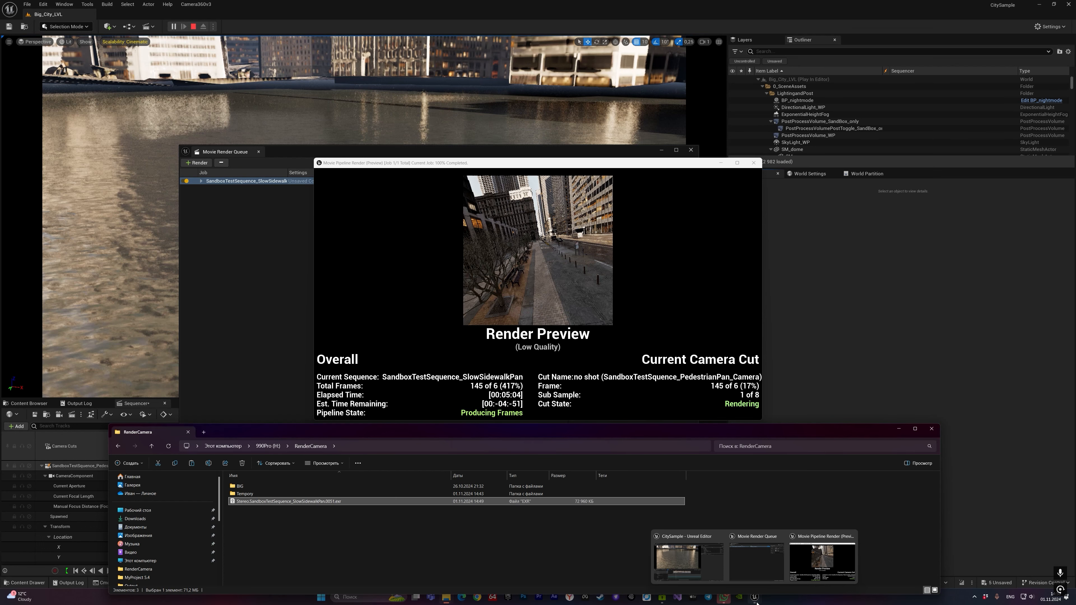
mouse_move(845, 542)
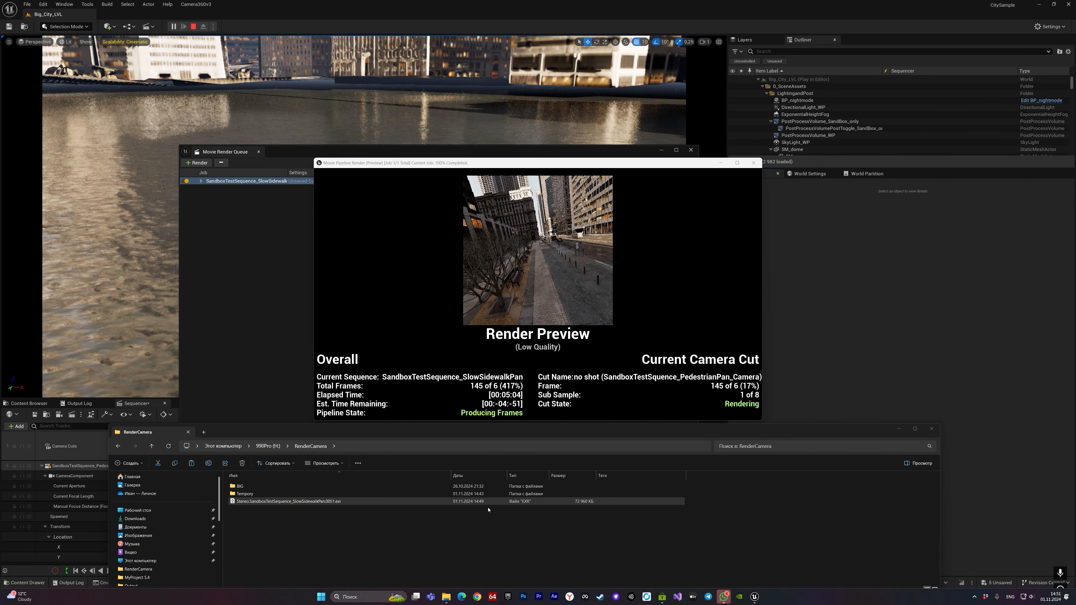
left_click(499, 523)
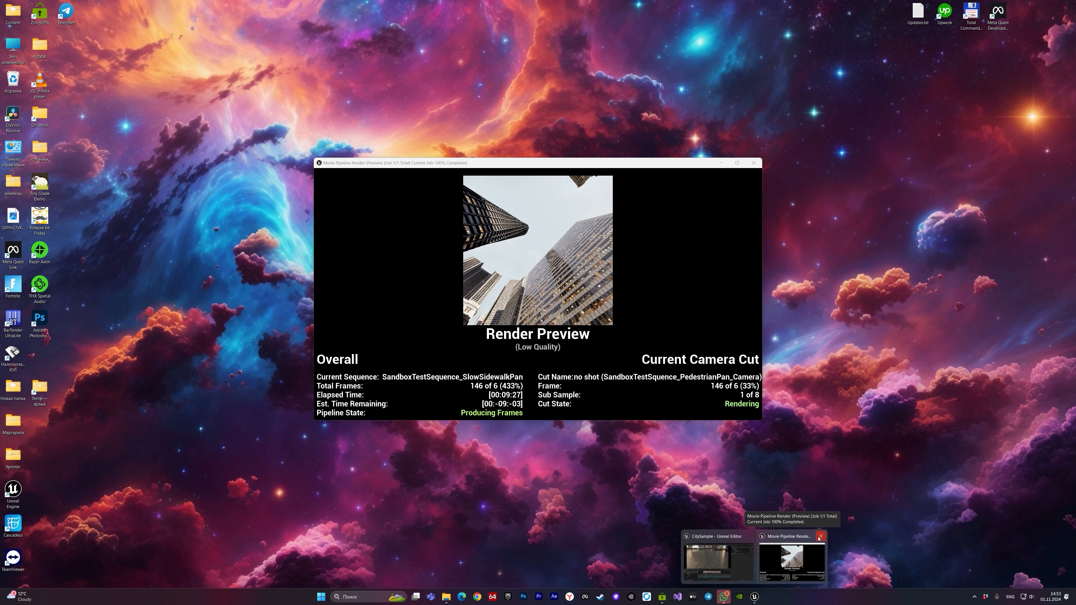
left_click(819, 538)
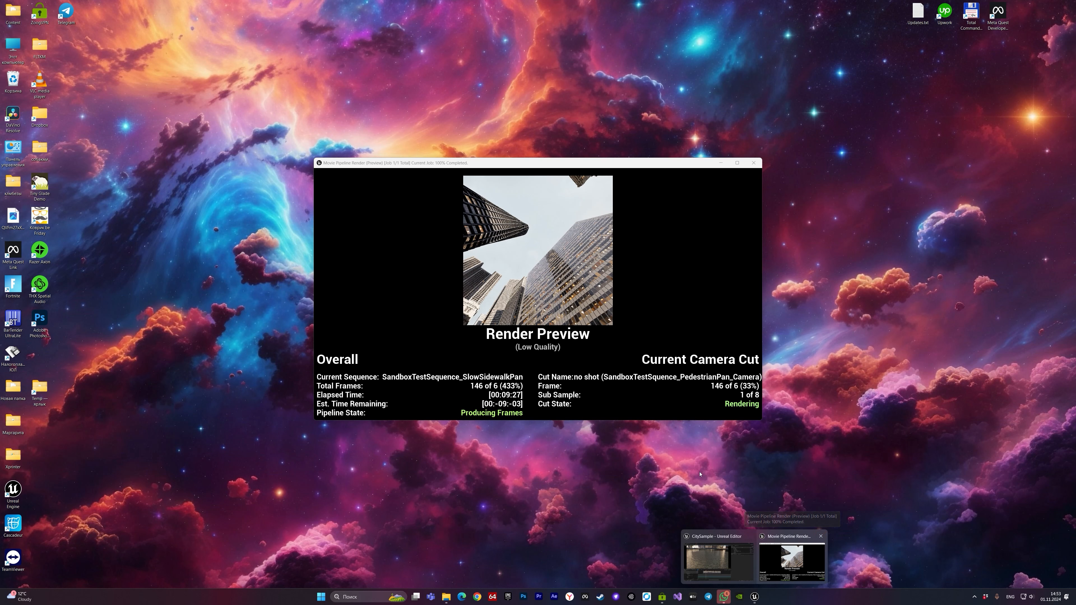
Return to the level editor and scrub the SlowSidewalkPan sequence to frame 76 to check its camera view.
mouse_move(640, 486)
right_mouse_down()
mouse_move(636, 512)
mouse_move(652, 499)
right_mouse_up()
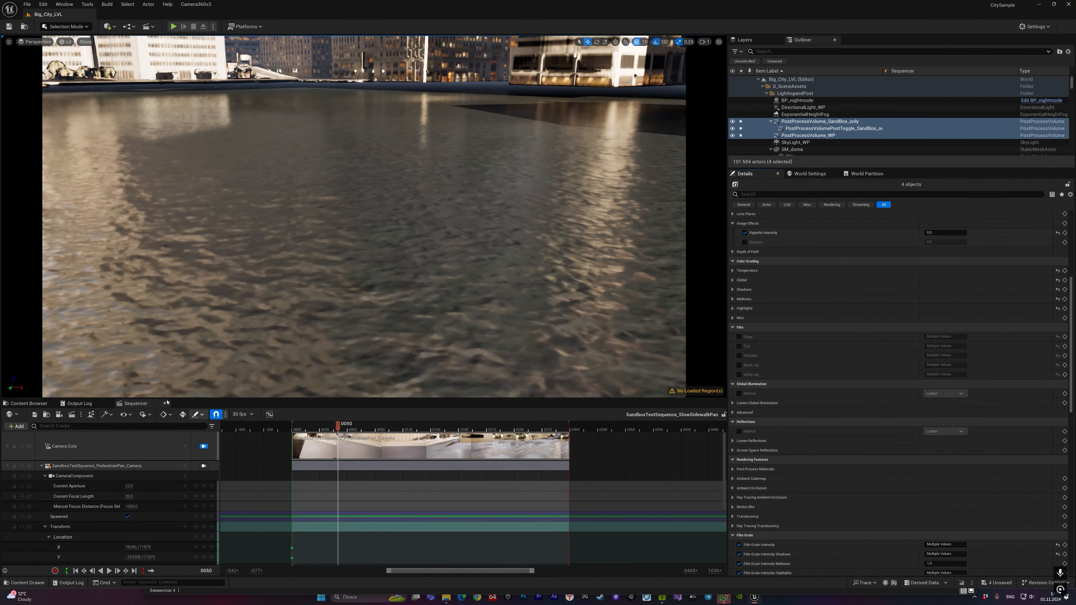
left_click_drag(295, 425, 362, 424)
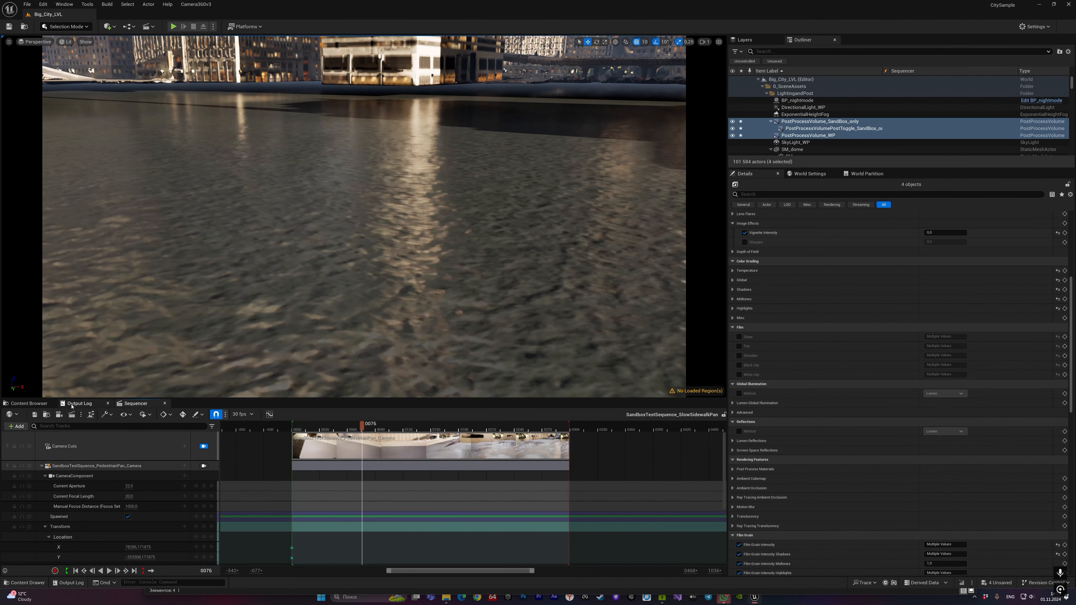
left_click(35, 404)
left_click(135, 404)
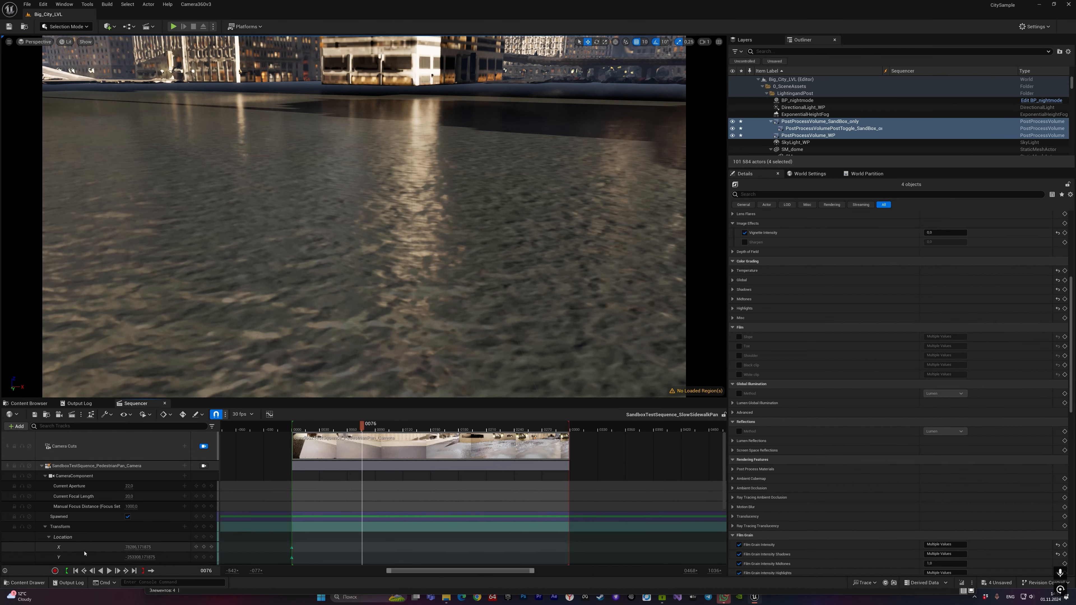
Open SandboxTestSequence_CloverSweep from the TestSequences folder and preview it through its camera cuts at frame 99.
key("ctrl+space")
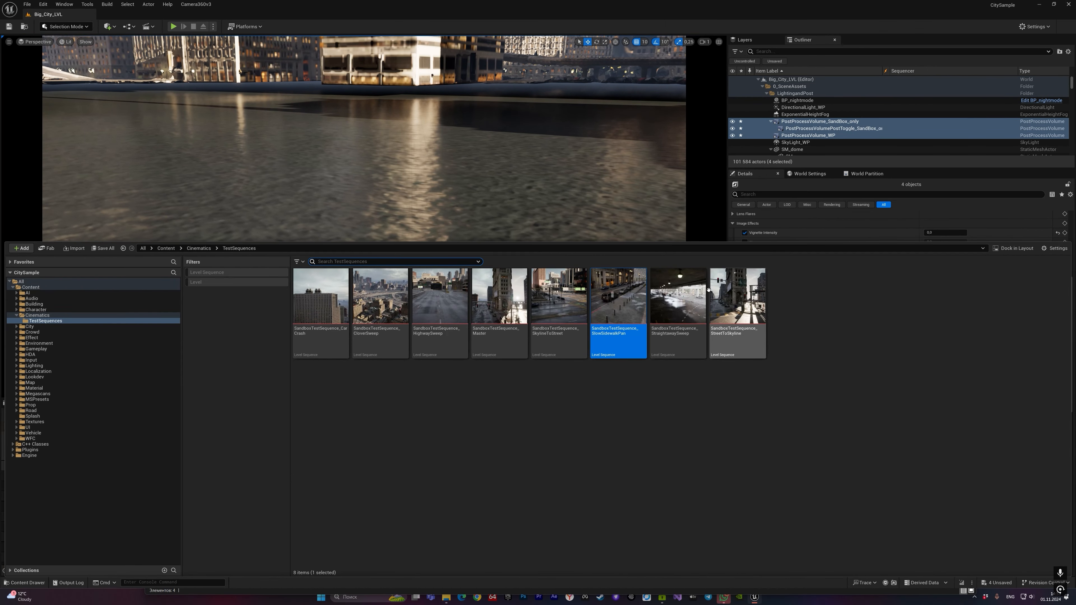
left_click(384, 302)
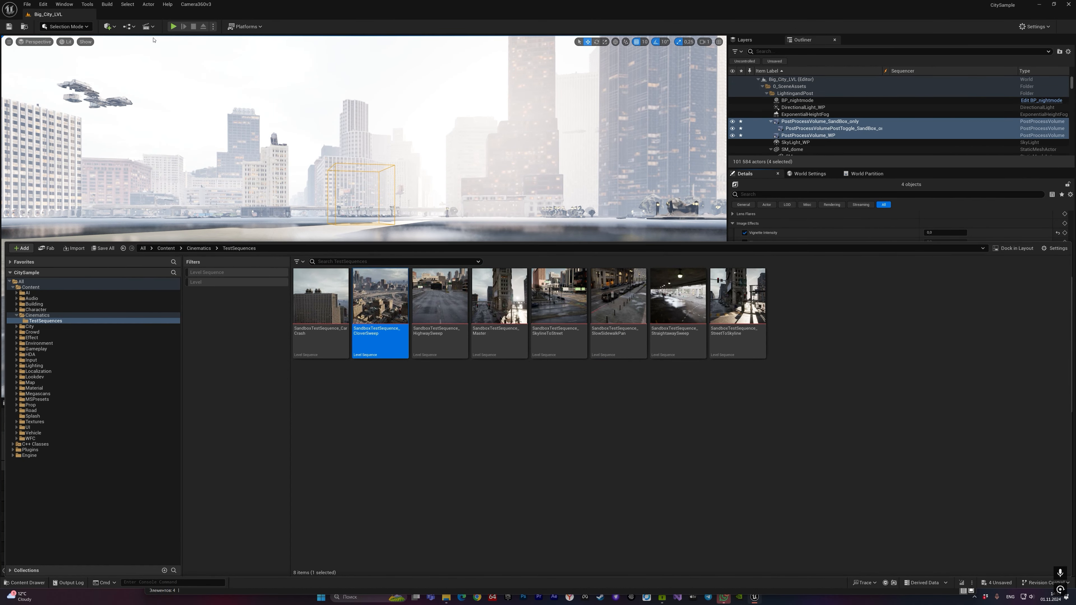
left_click(39, 582)
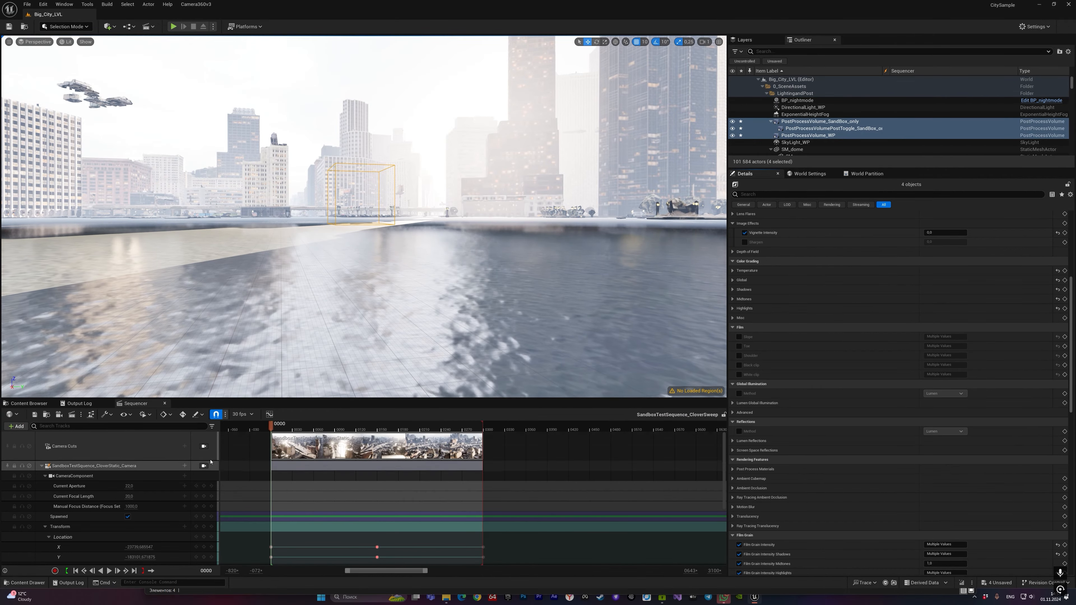
left_click(204, 446)
left_click_drag(296, 428, 342, 432)
Replace the queued SlowSidewalkPan job with CloverSweep and set its output directory to H:/RenderCamera.
left_click(73, 415)
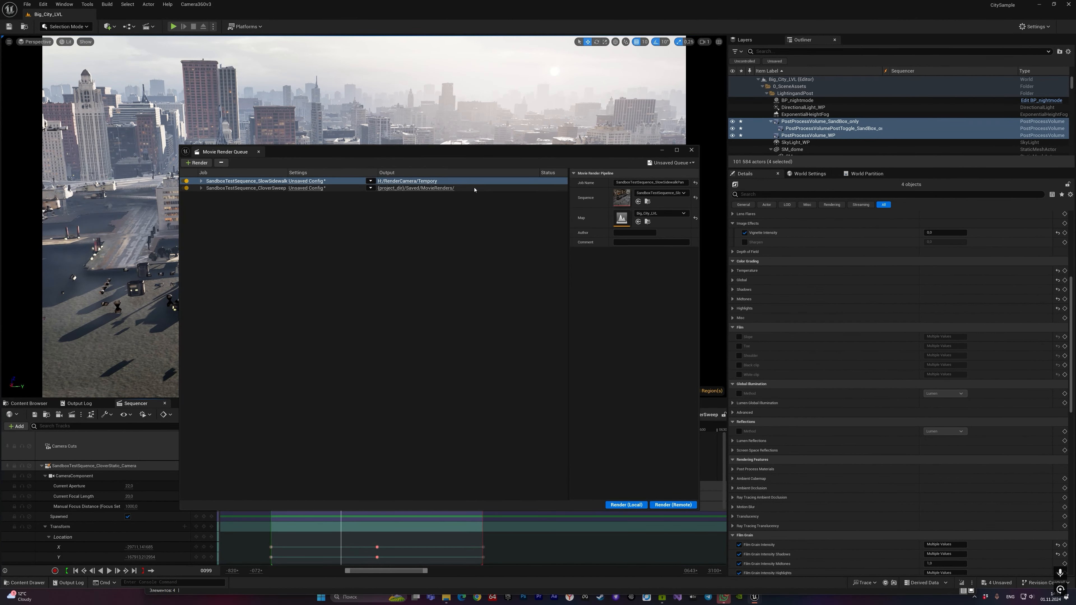
key("Delete")
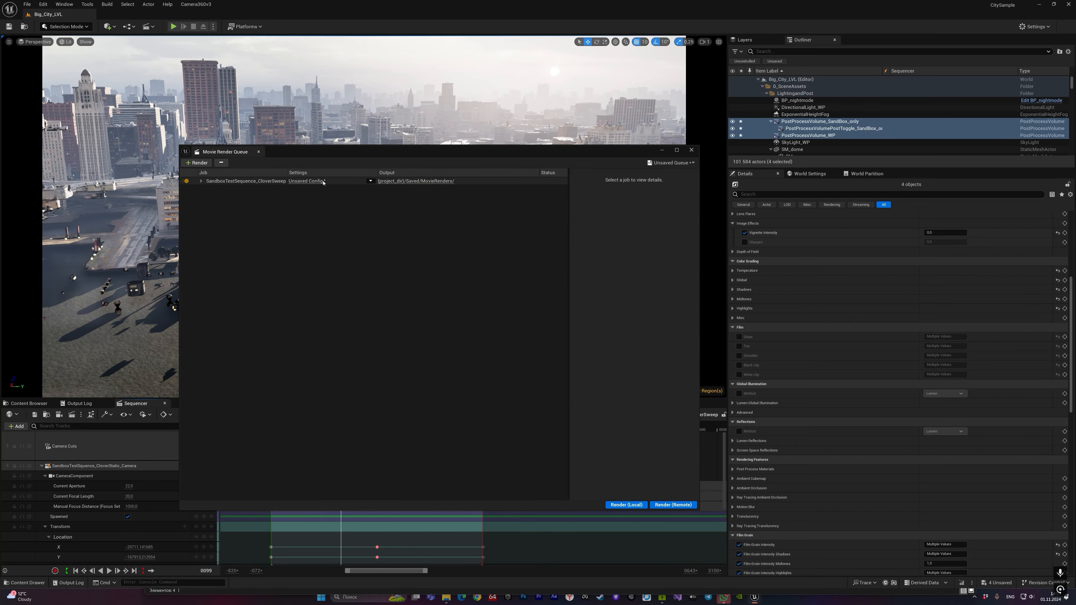
left_click(306, 181)
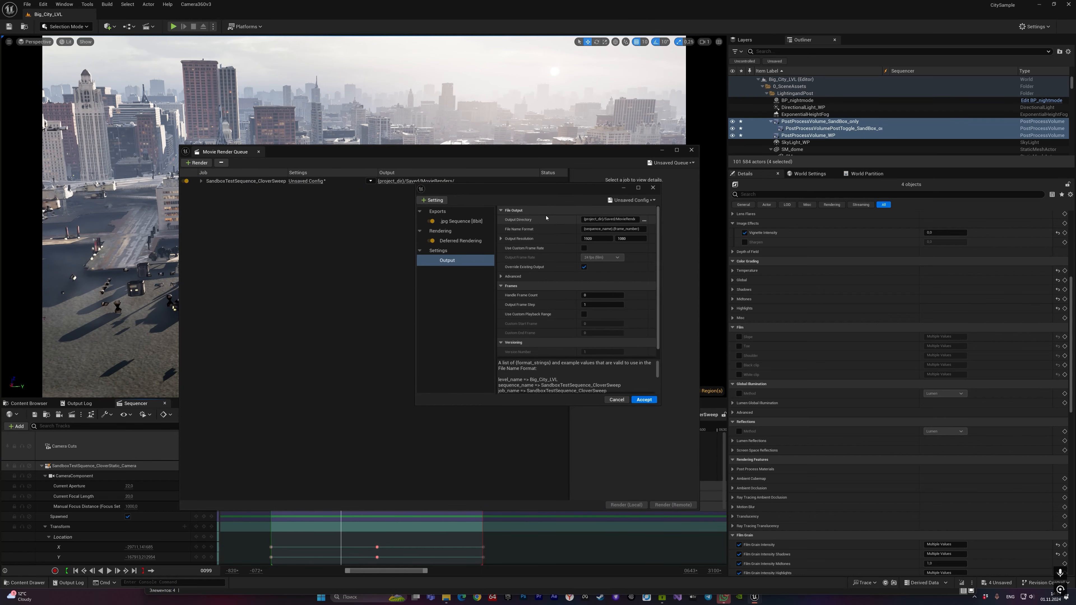
left_click(644, 221)
left_click(769, 471)
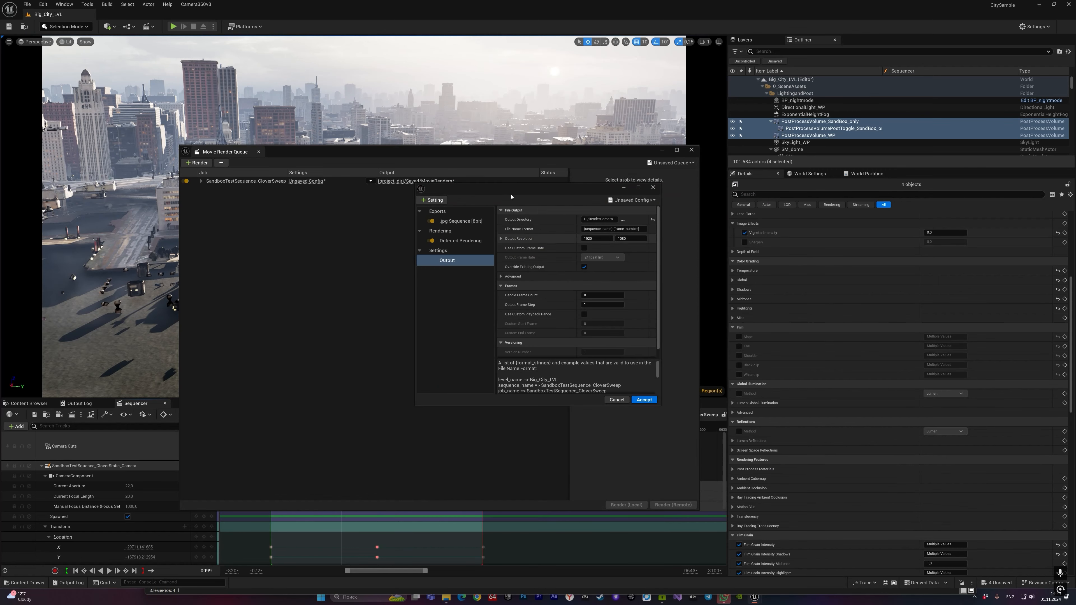
In the job's config, replace Deferred Rendering with Camera360v3_PASS_MRQ and the jpg export with a png sequence.
left_click(432, 200)
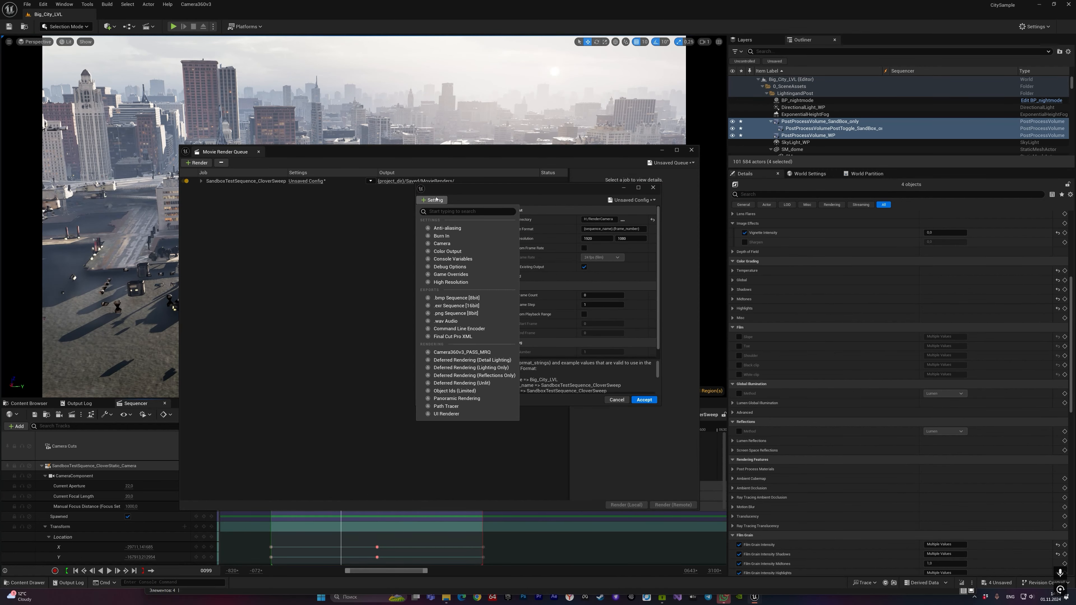
left_click(466, 353)
left_click(473, 251)
key("Delete")
left_click(467, 222)
key("Delete")
left_click(432, 200)
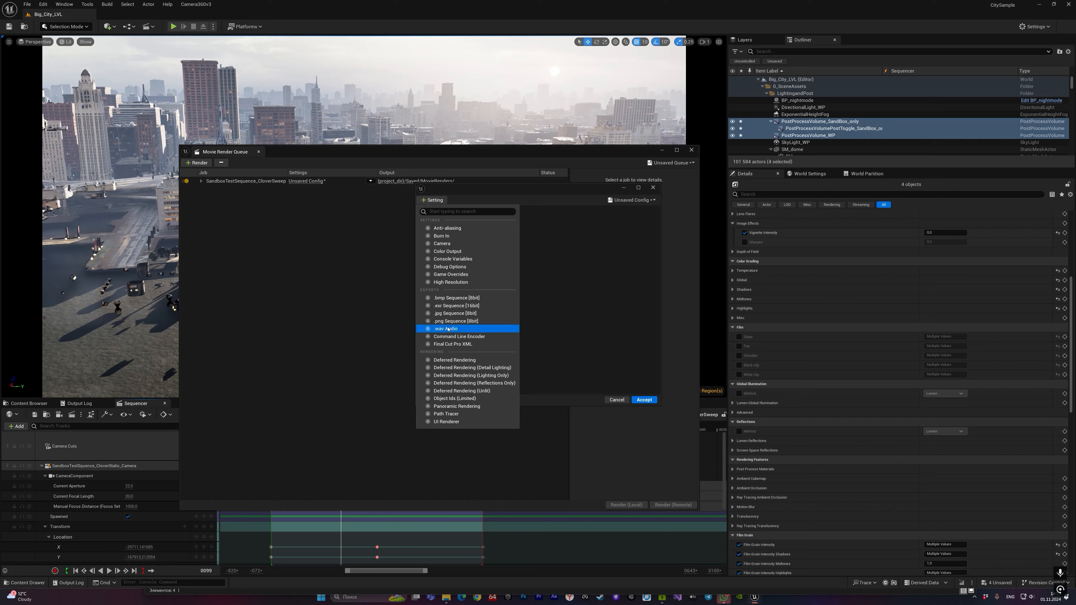
left_click(466, 327)
Add an Anti-aliasing setting with a spatial sample count of 8 and override anti-aliasing with method None.
left_click(432, 200)
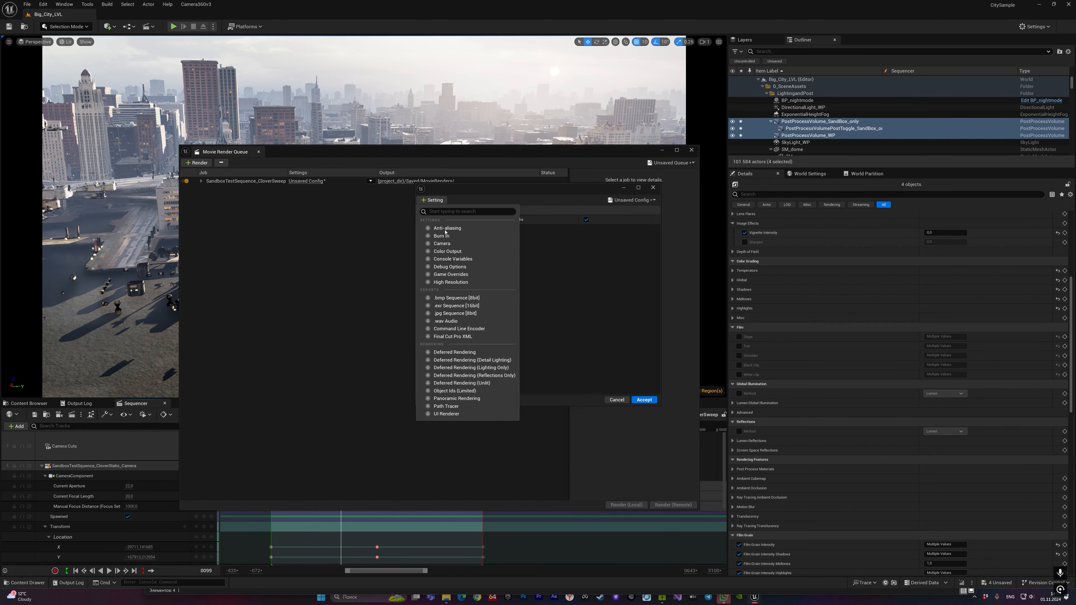
left_click(449, 229)
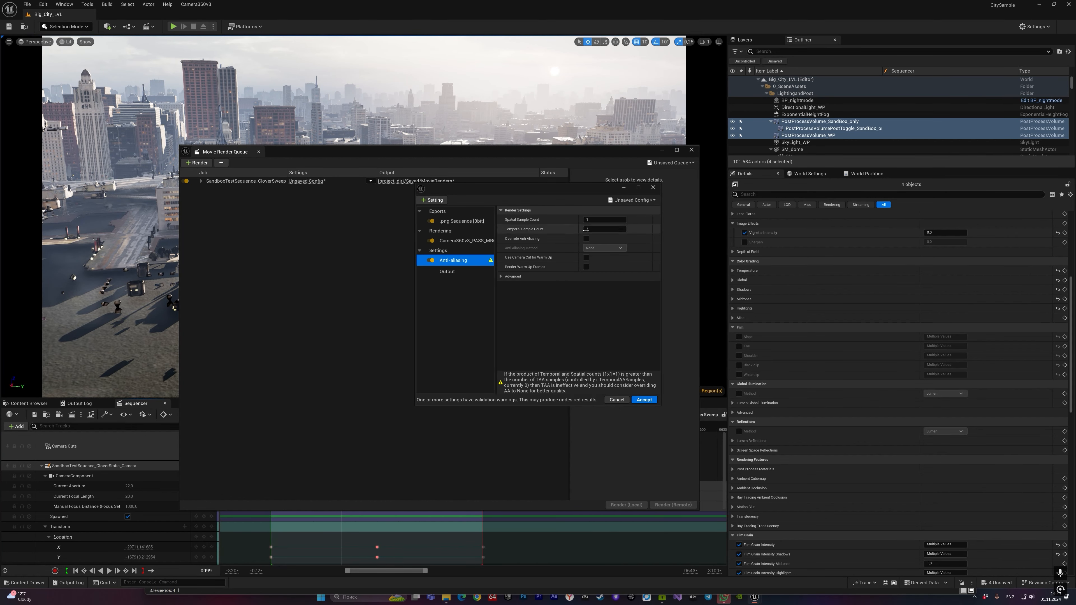
left_click(605, 219)
type("8")
key("Return")
left_click(603, 229)
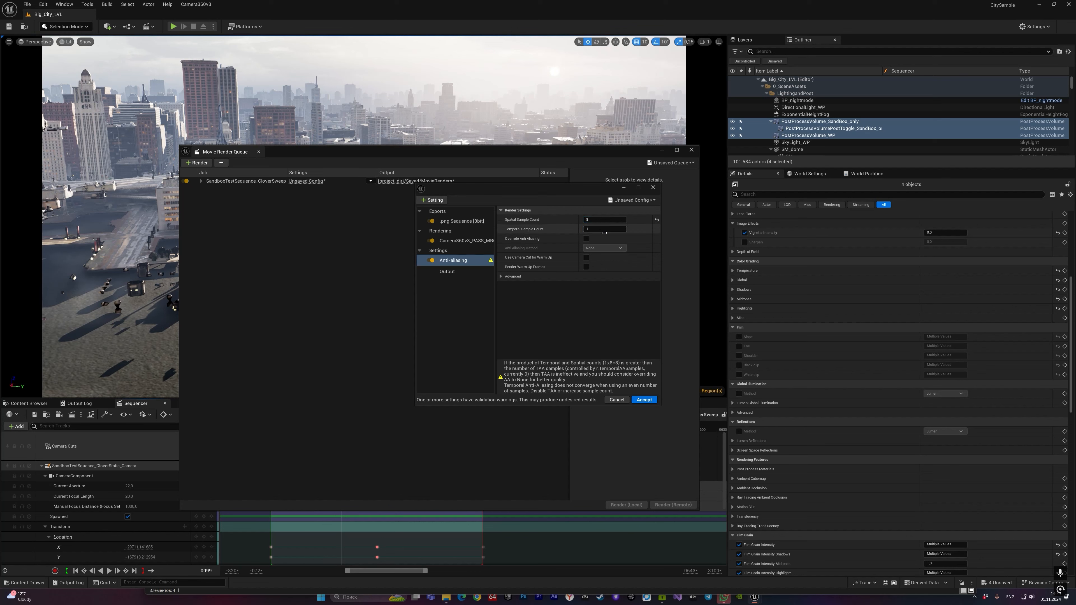
left_click(586, 238)
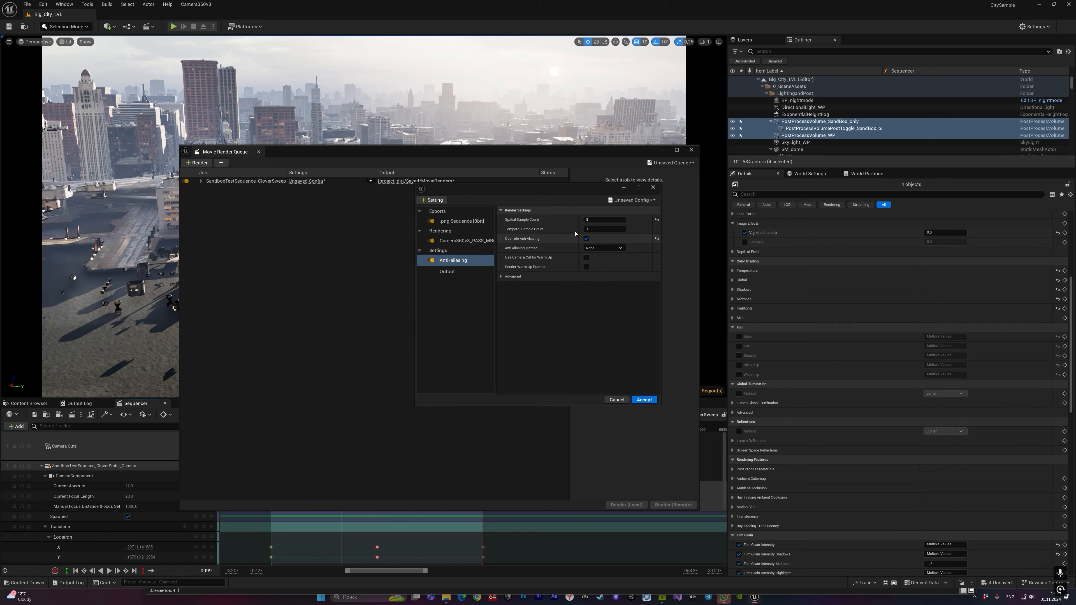
Set the Camera360v3 pass's output size to 40000 by 20000 and adjust its Num Slices value.
left_click(474, 241)
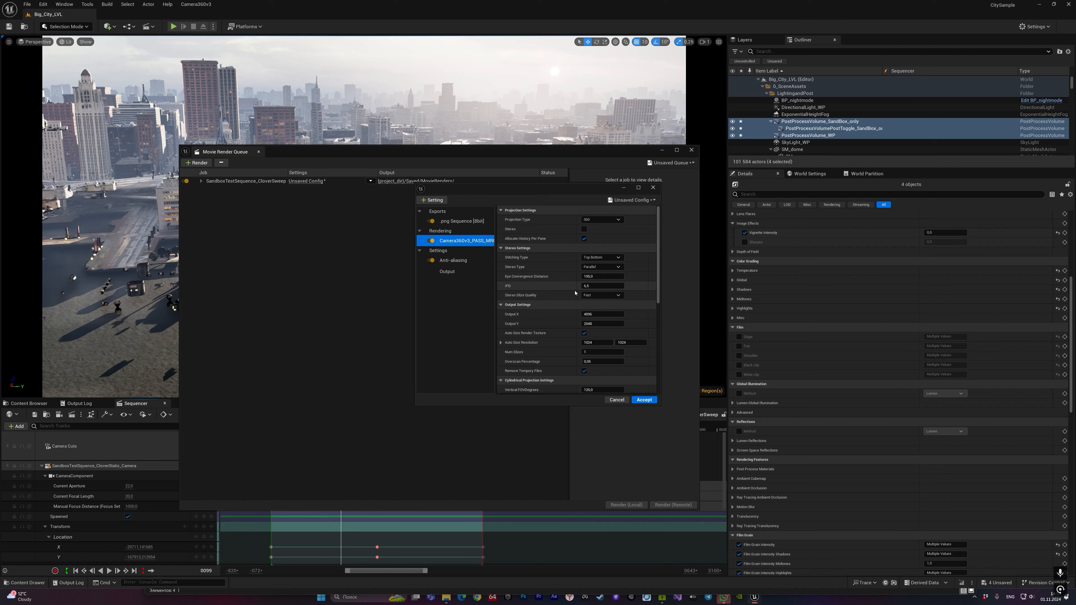
left_click(588, 314)
type("40000")
key("Tab")
type("20000")
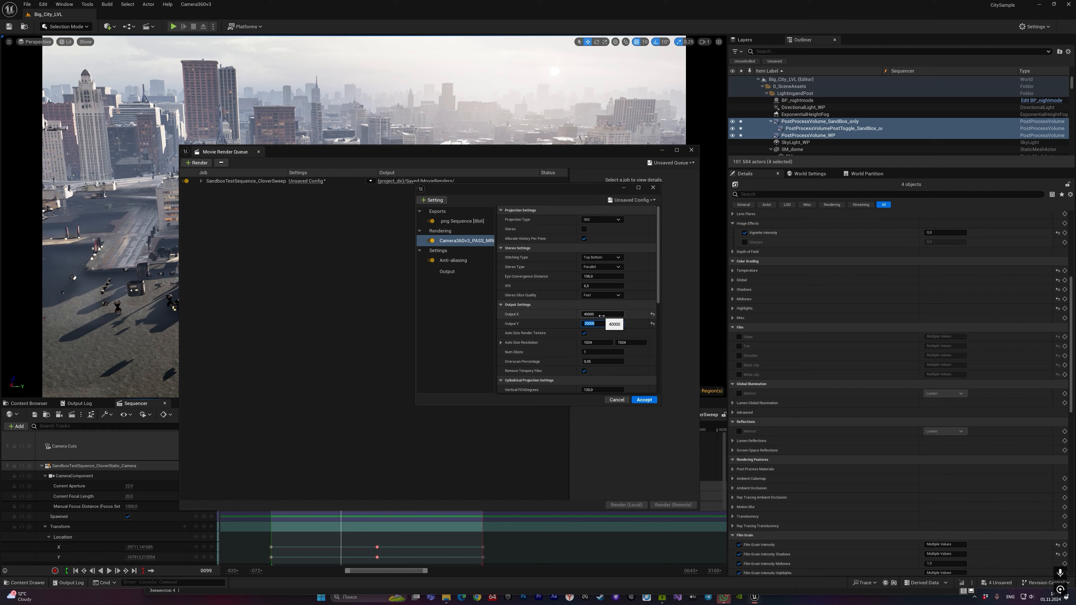
left_click(593, 352)
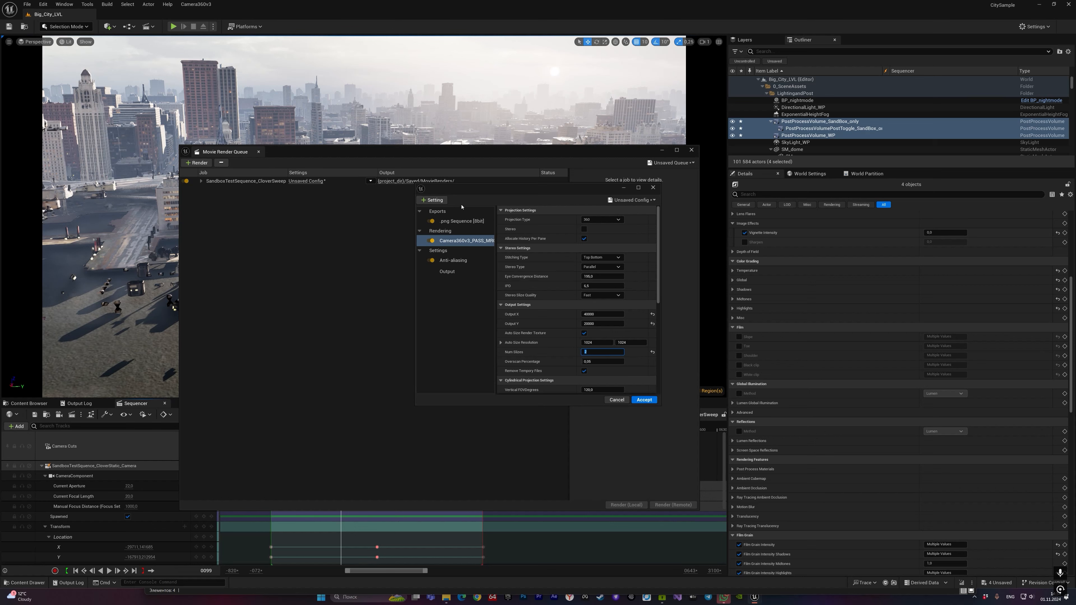
Add a High Resolution setting with a tile count of 4 and render the CloverSweep job locally.
left_click(432, 200)
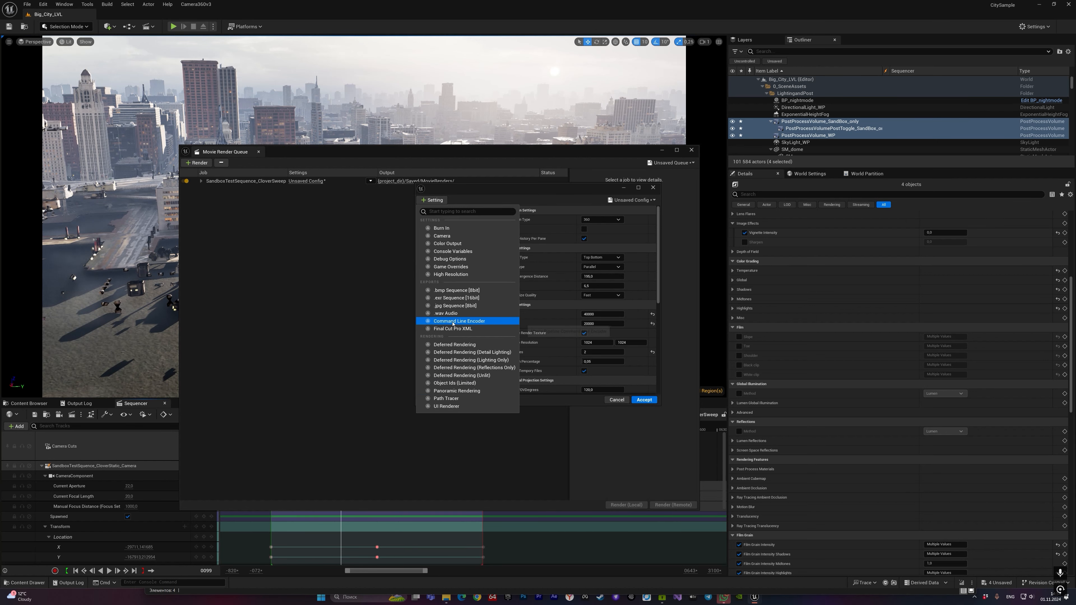
left_click(451, 275)
left_click(600, 220)
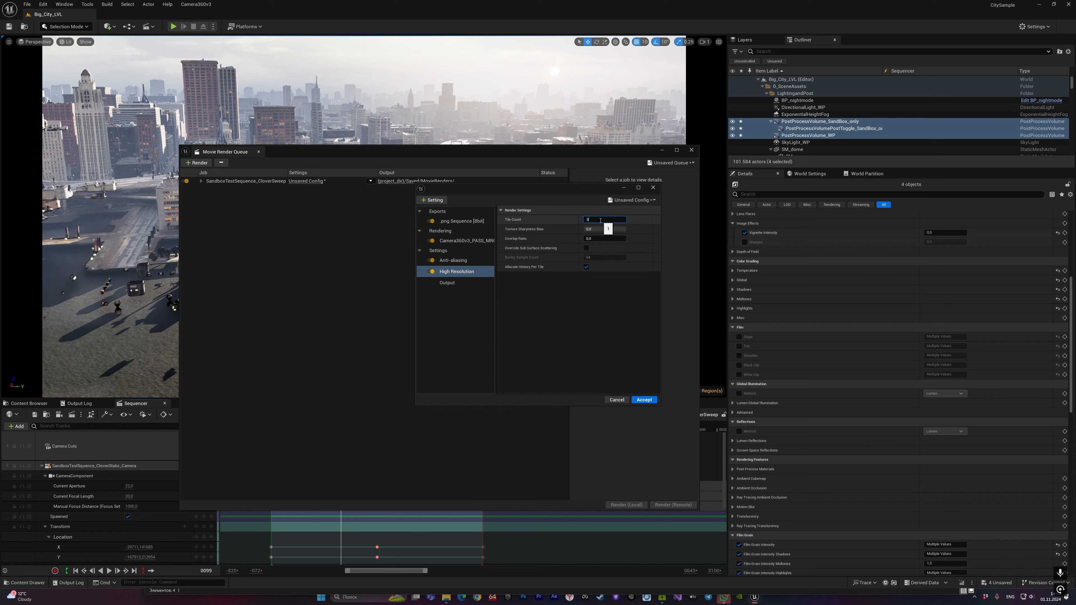
key("Return")
type("4")
key("Return")
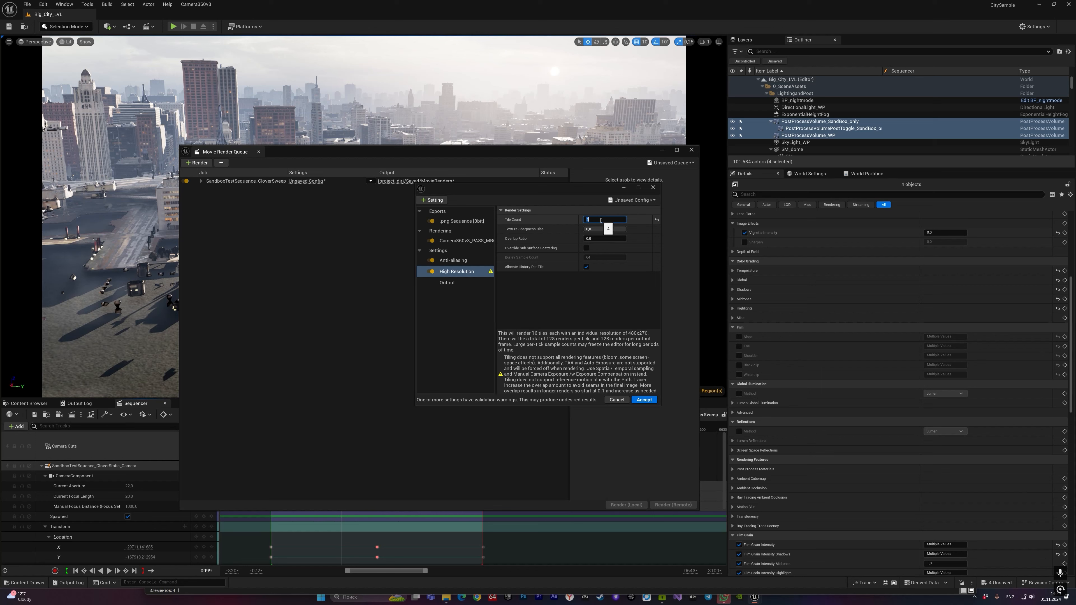
left_click(644, 400)
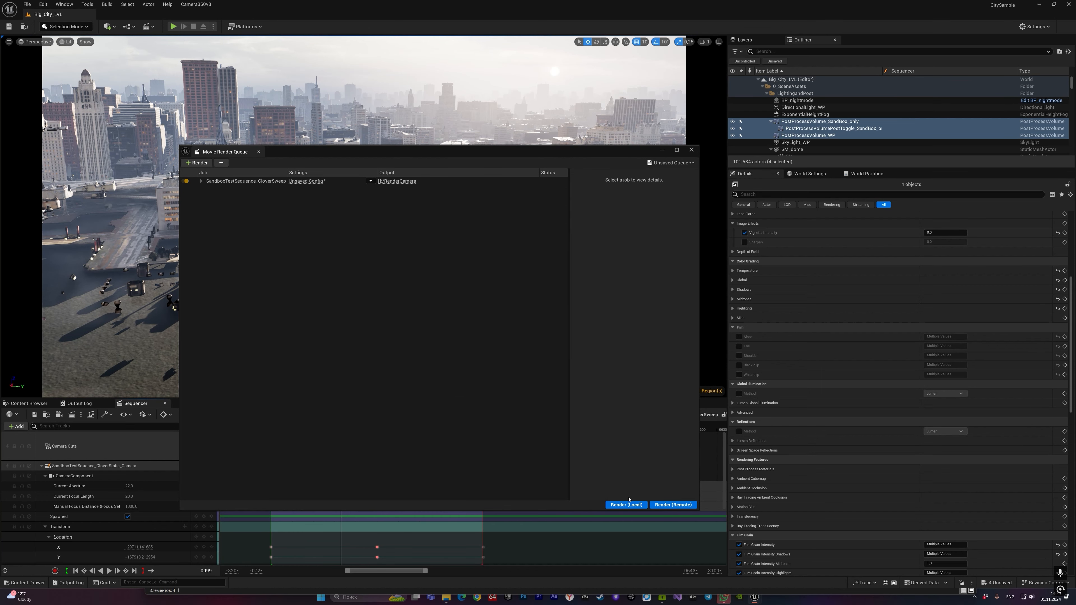
left_click(626, 505)
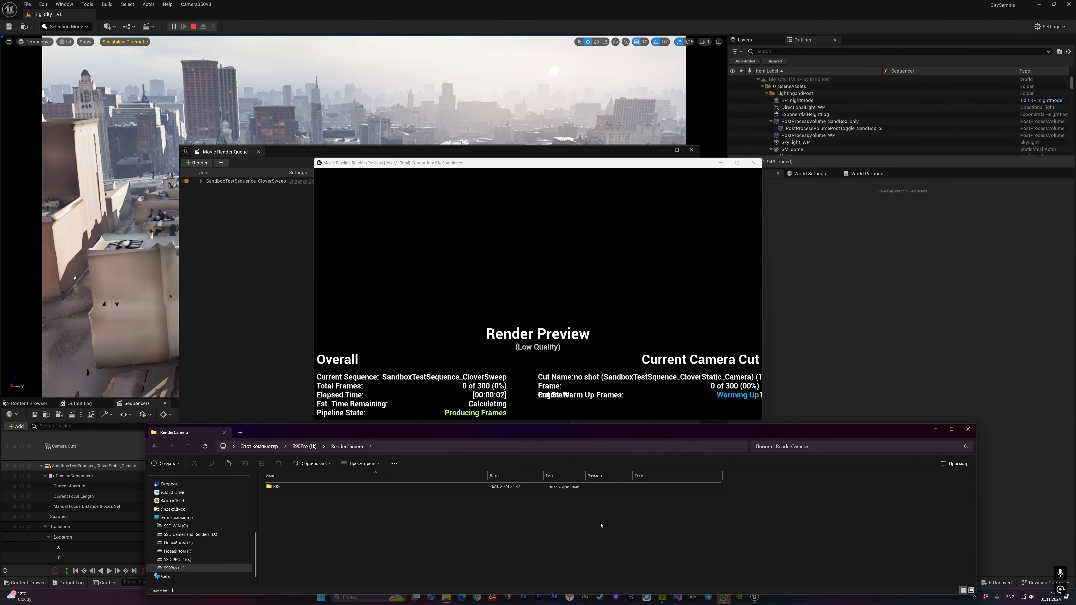